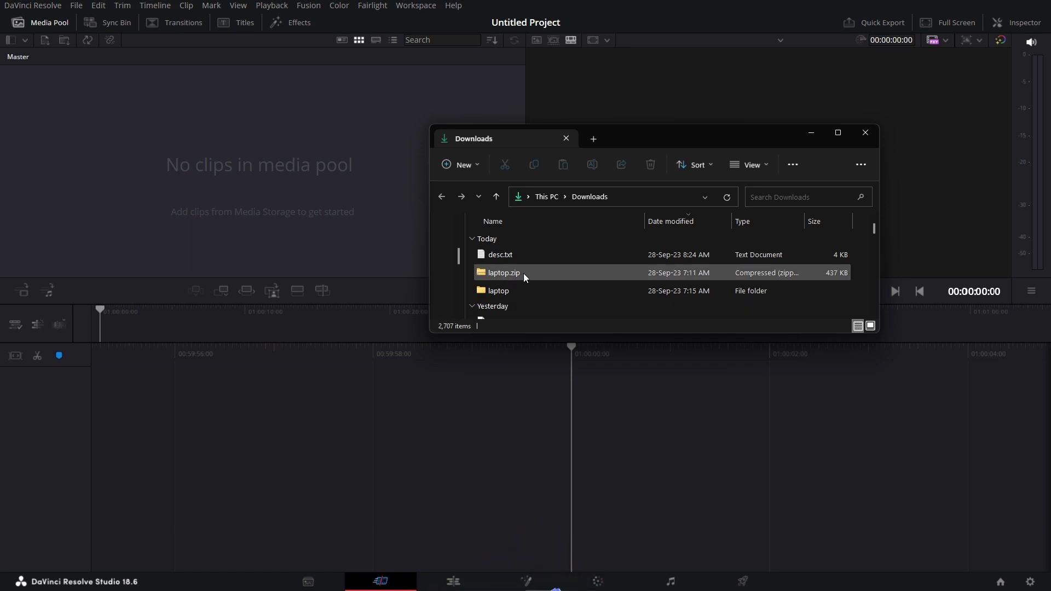
# Step: Import all four PNG texture files from the Downloads > laptop > textures folder into the media pool
pyautogui.doubleClick(517, 291)
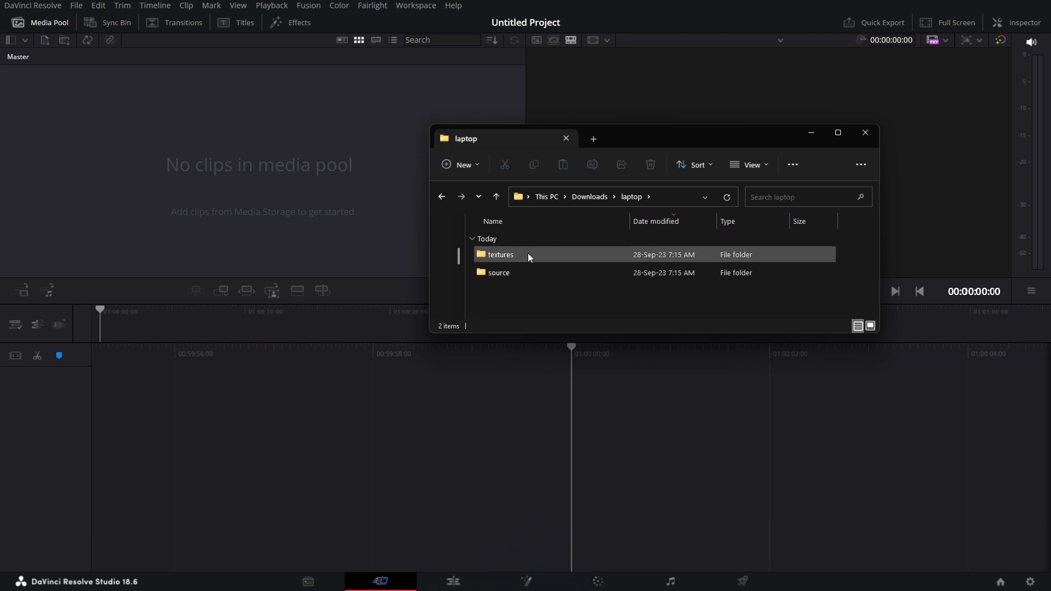
pyautogui.doubleClick(528, 274)
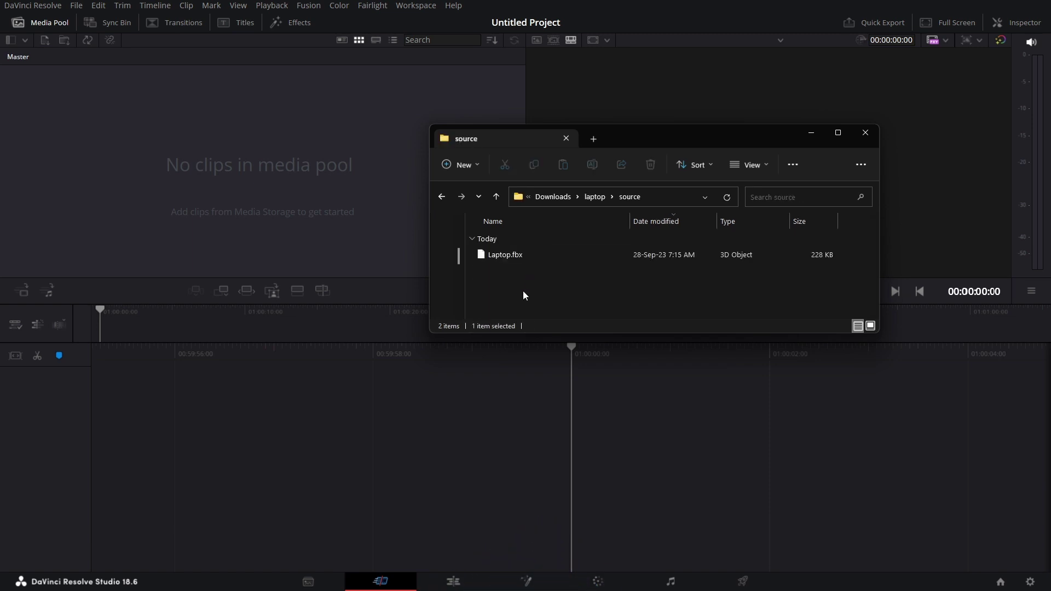
pyautogui.click(592, 199)
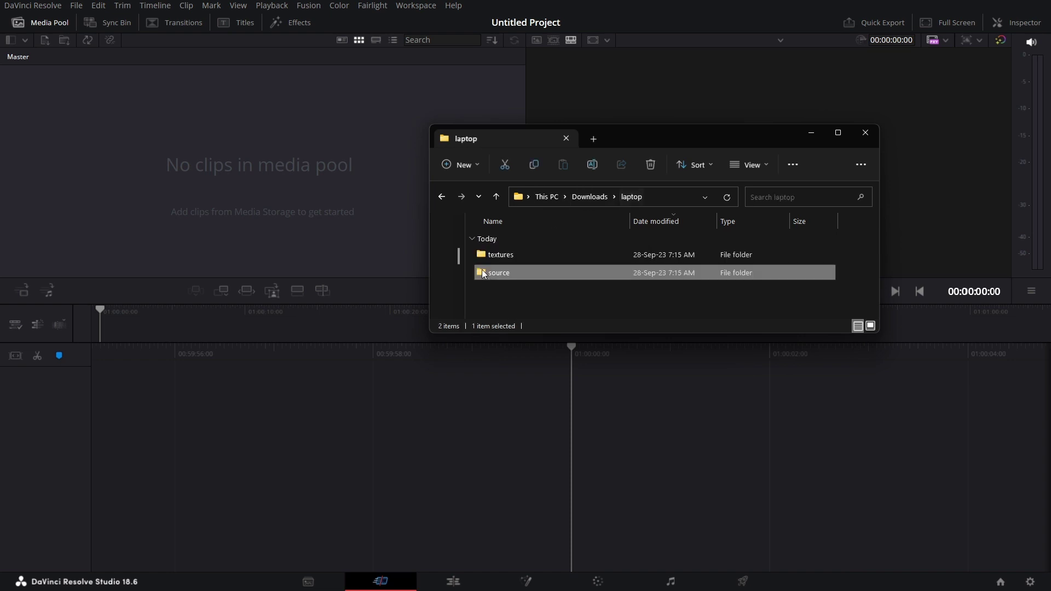
pyautogui.doubleClick(508, 254)
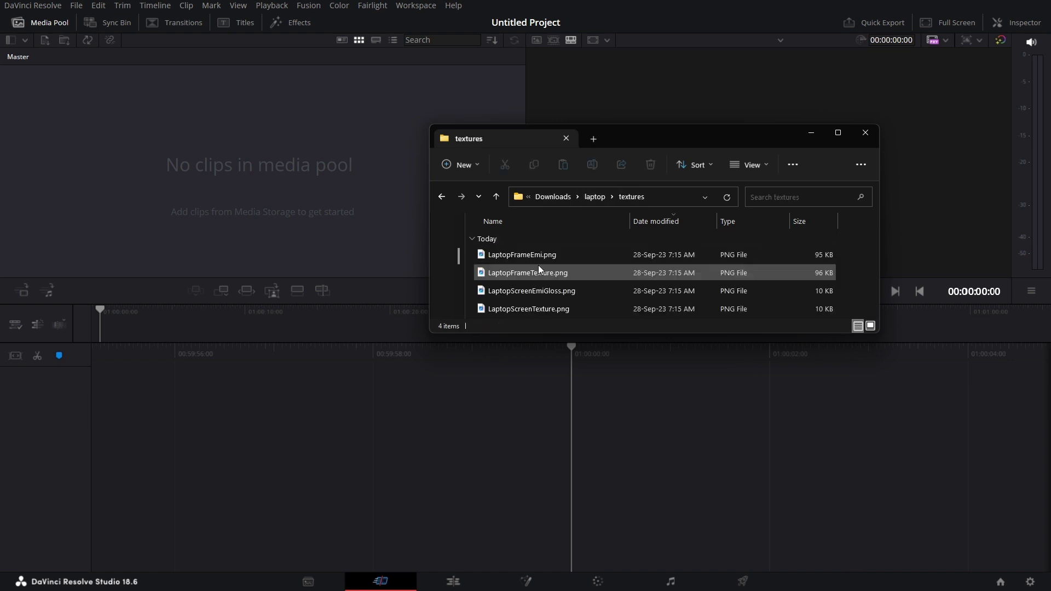
pyautogui.click(572, 255)
pyautogui.hotkey('shift', 'Down')
pyautogui.hotkey('shift', 'Down')
pyautogui.hotkey('shift', 'Down')
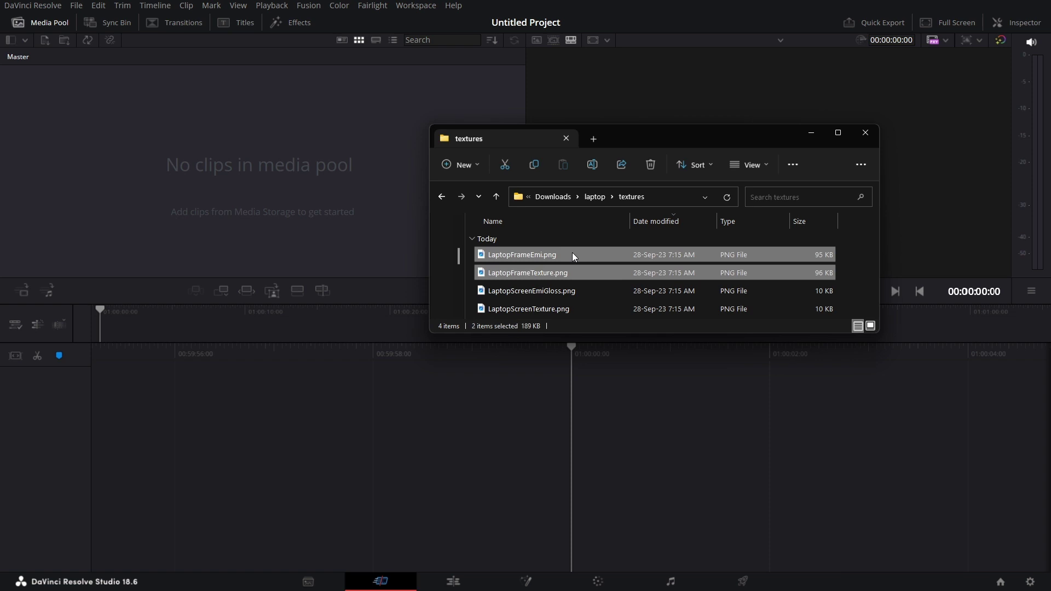
pyautogui.moveTo(572, 254); pyautogui.dragTo(238, 149)
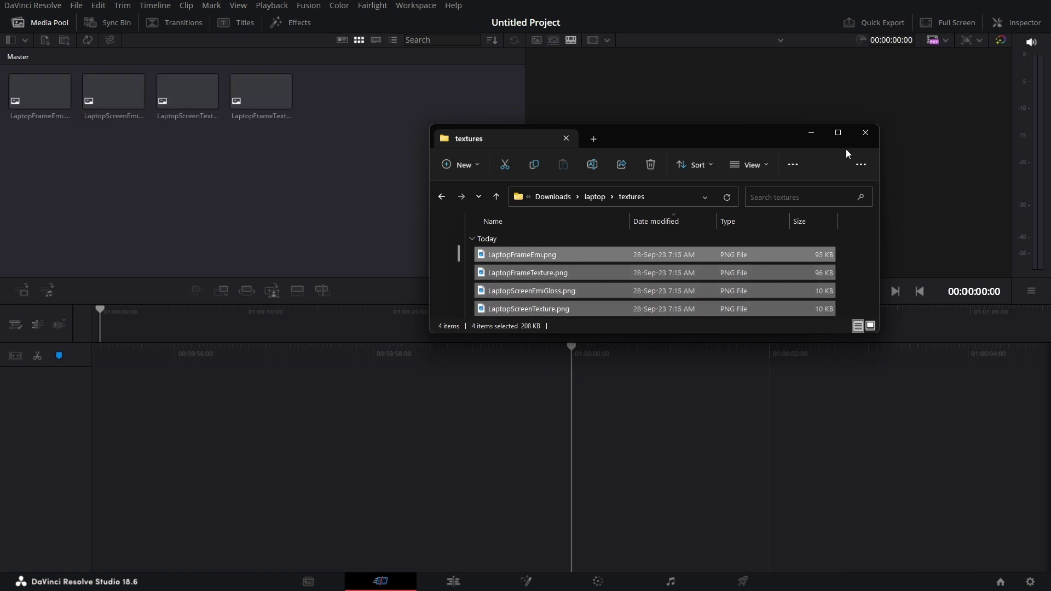
pyautogui.click(811, 133)
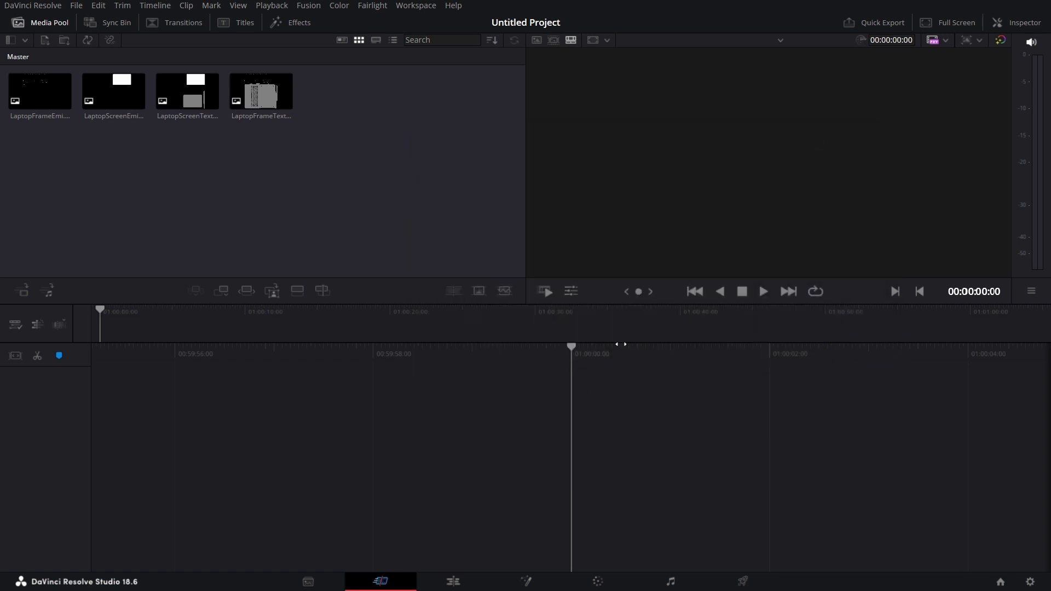
# Step: On the Edit page, place a Fusion Composition effect on the empty timeline's first video track
pyautogui.click(457, 583)
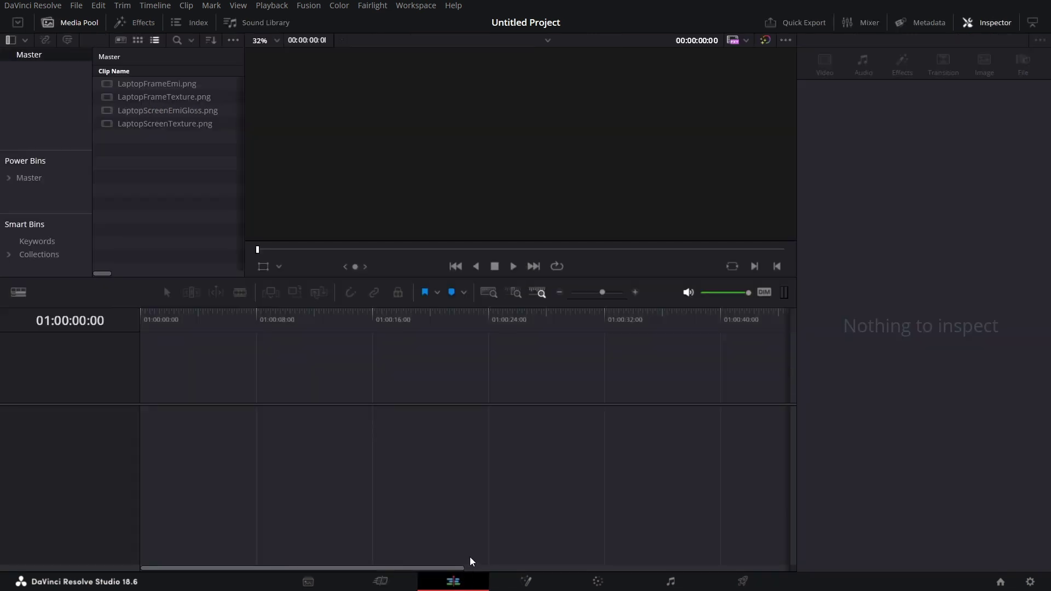
pyautogui.click(143, 23)
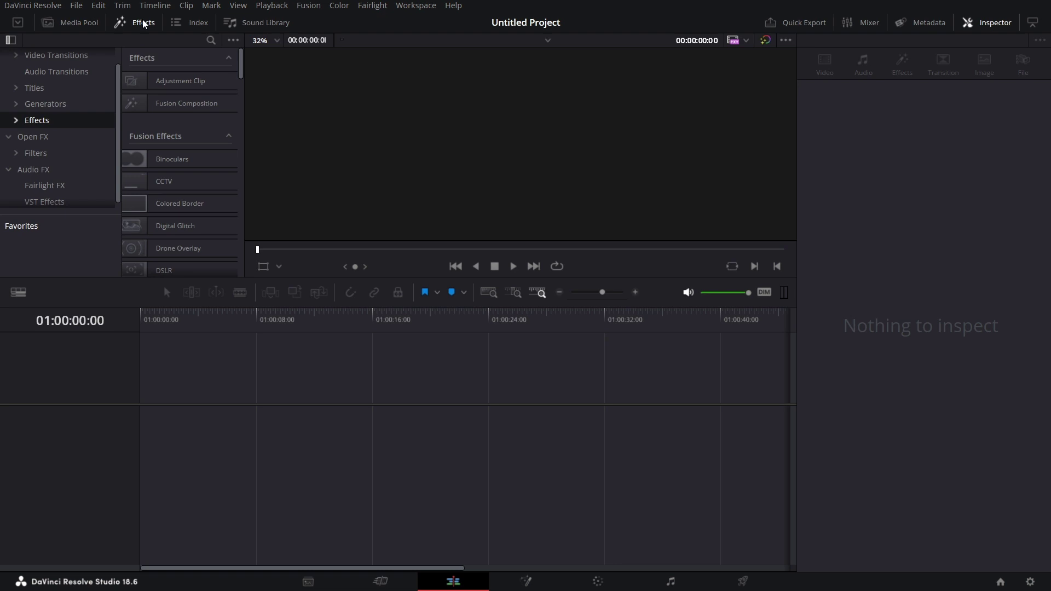
pyautogui.moveTo(164, 104); pyautogui.dragTo(152, 445)
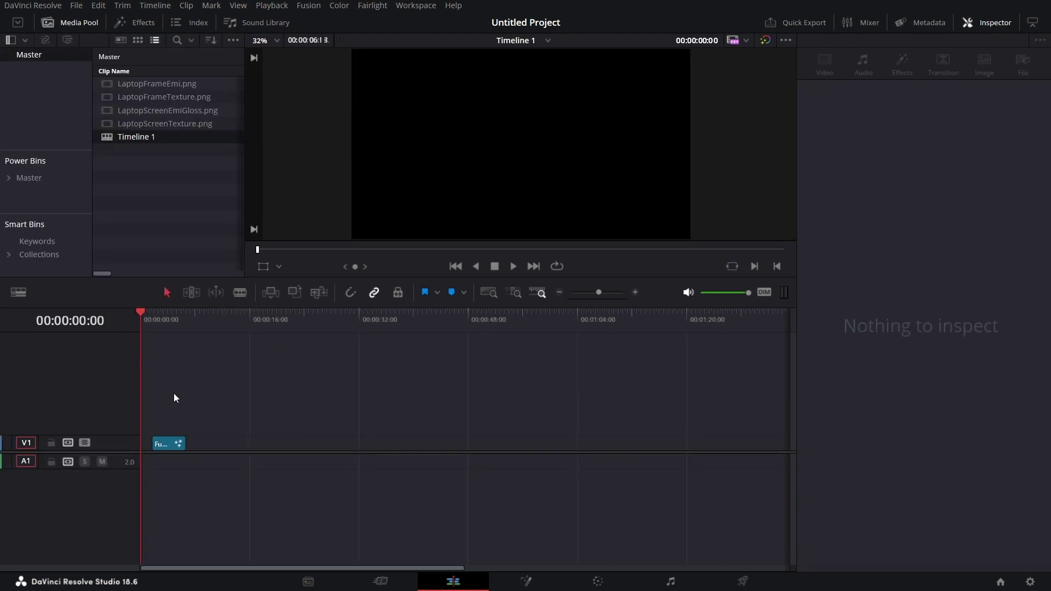
# Step: Open the Fusion composition clip on the Fusion page and move the MediaOut1 node to make room for other nodes
pyautogui.click(164, 320)
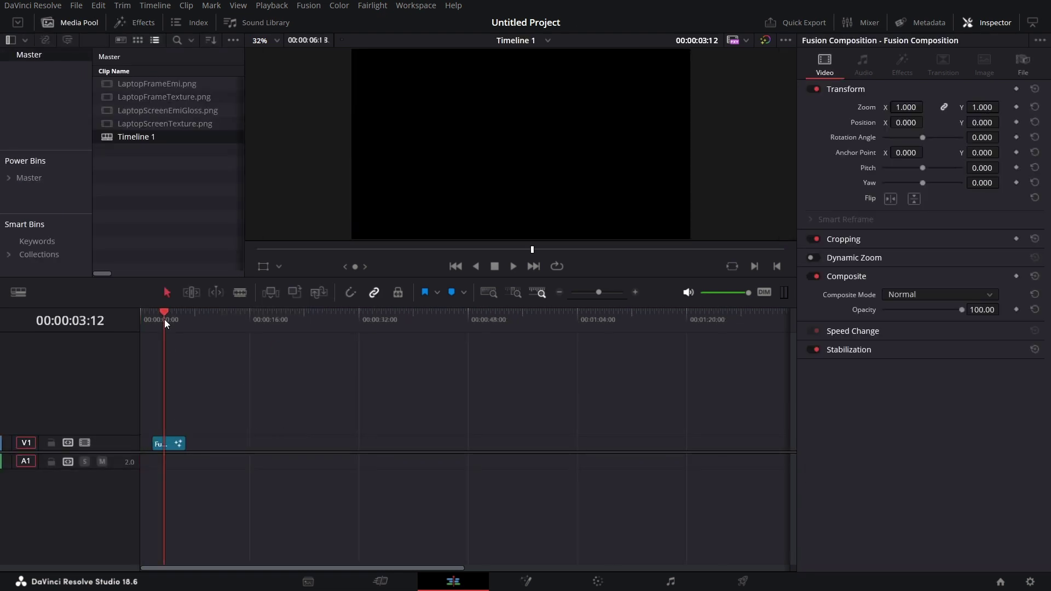
pyautogui.click(524, 580)
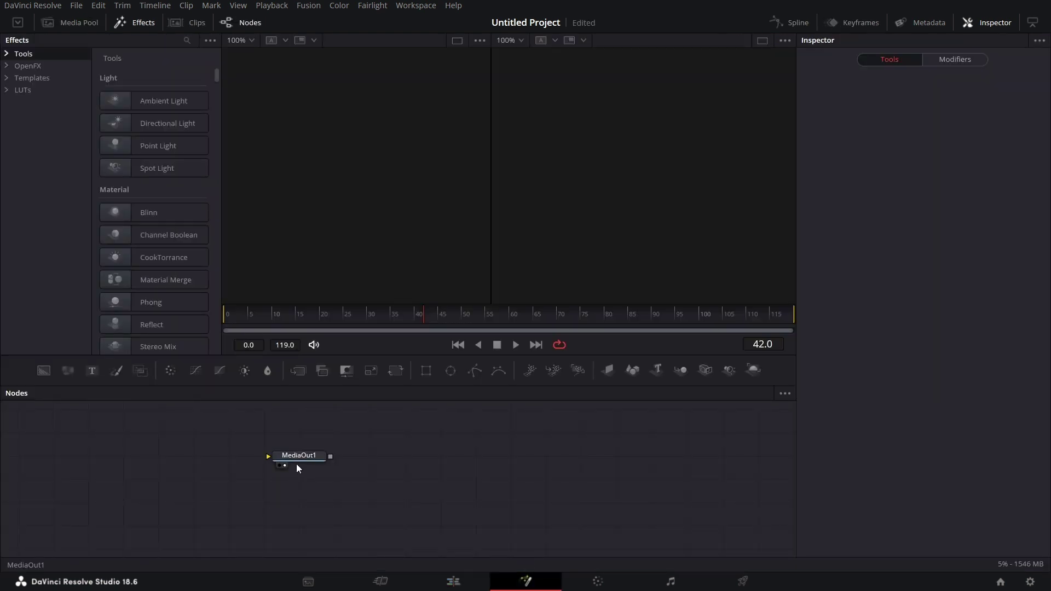
pyautogui.moveTo(300, 456); pyautogui.dragTo(723, 478)
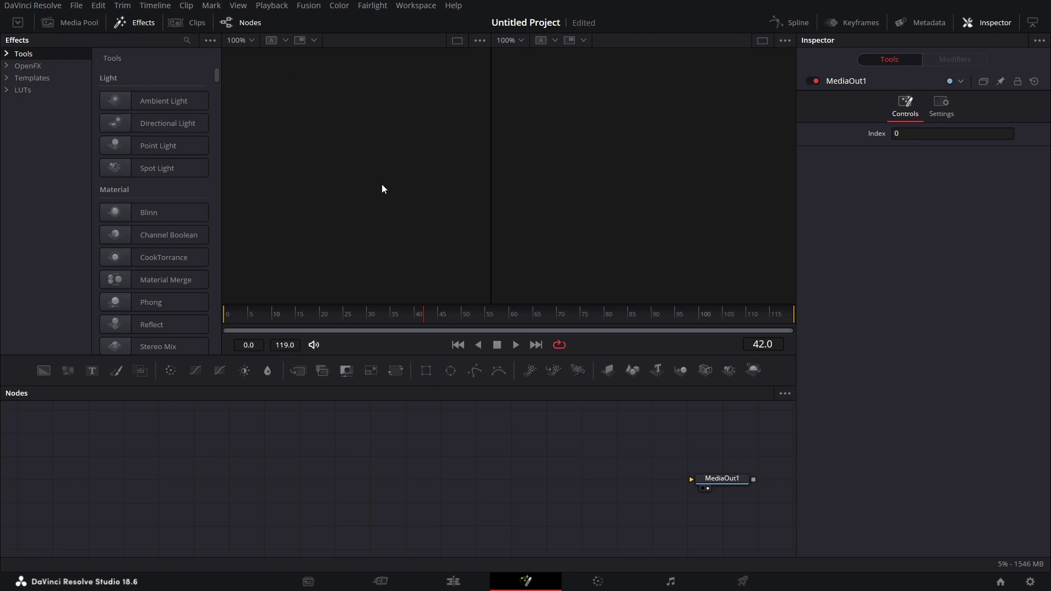
# Step: Bring Laptop.fbx from the laptop > source folder into the node graph as a mesh node
pyautogui.hotkey('alt', 'Tab')
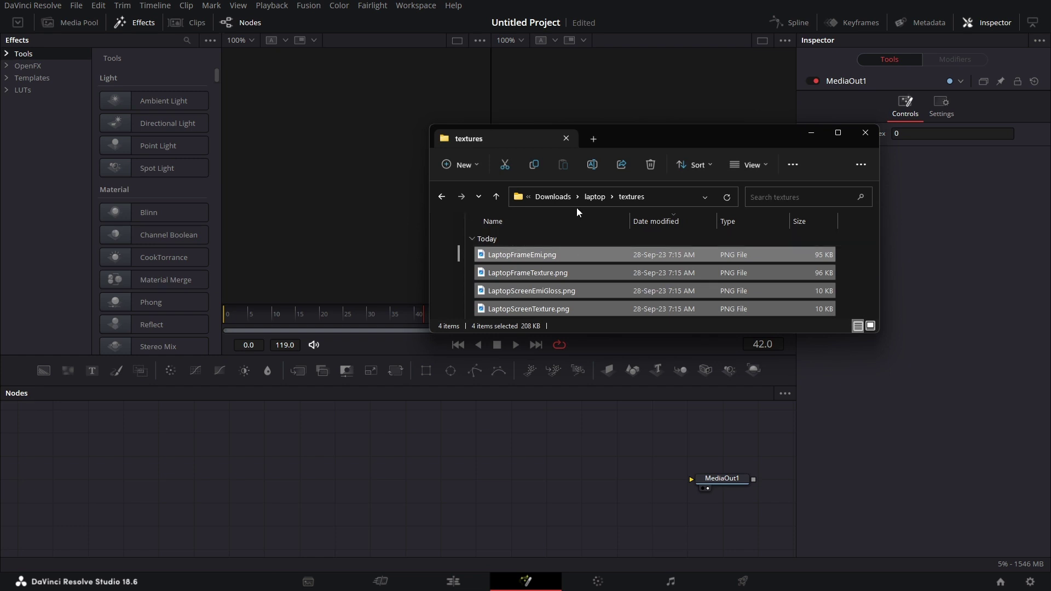
pyautogui.click(591, 197)
pyautogui.doubleClick(509, 272)
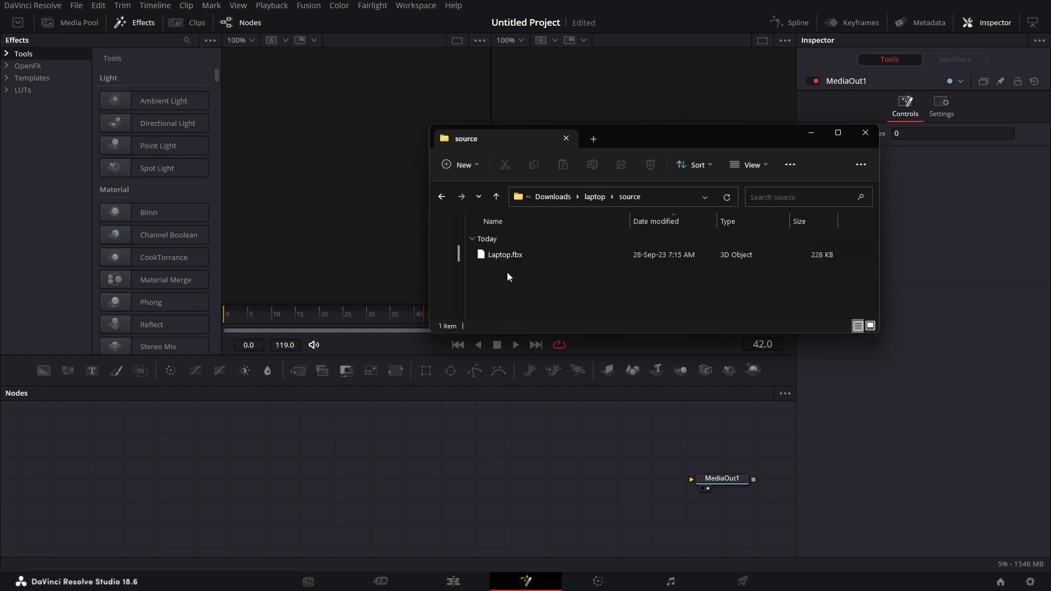
pyautogui.moveTo(504, 257); pyautogui.dragTo(321, 490)
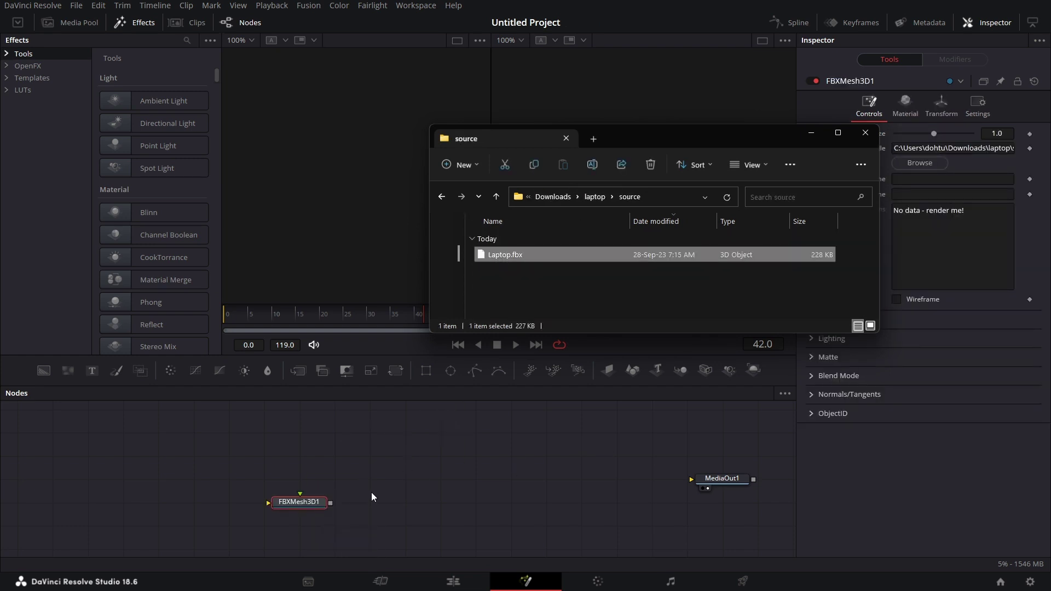
pyautogui.click(811, 133)
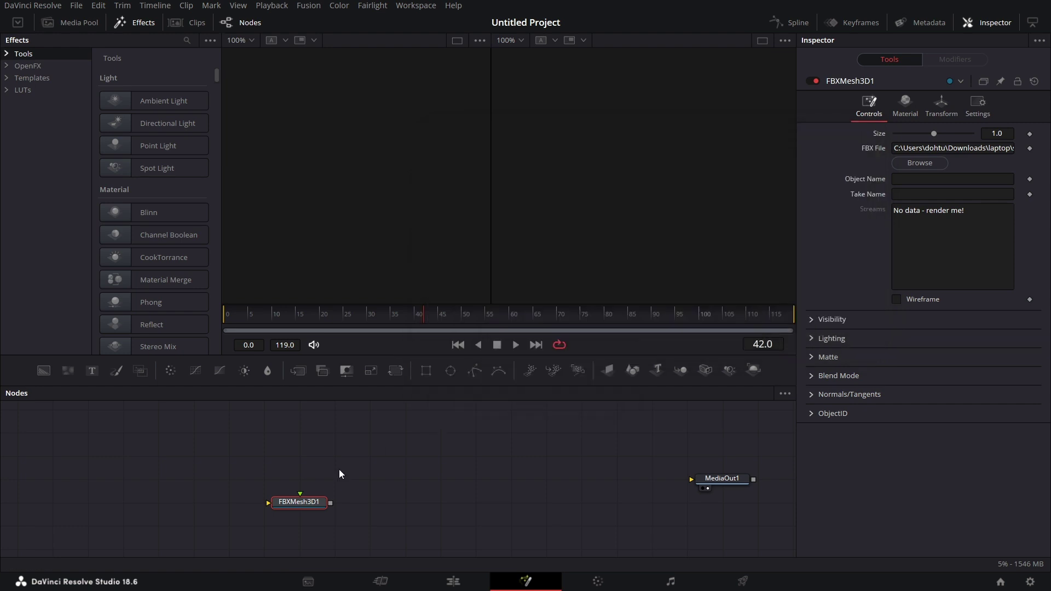
# Step: Display the laptop mesh in a single viewer and frame the whole model
pyautogui.press('2')
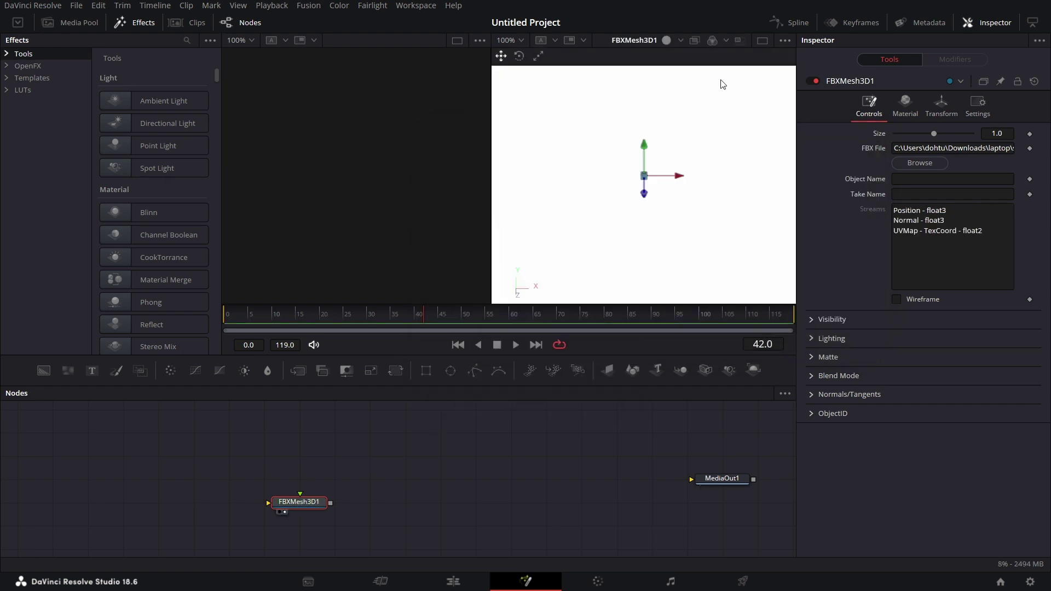
pyautogui.click(760, 41)
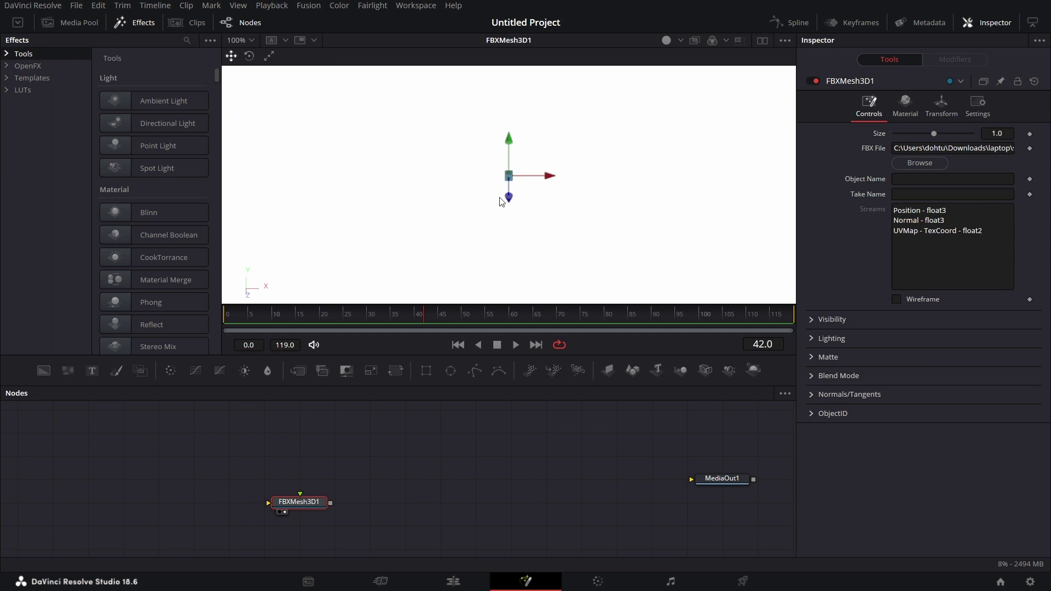
pyautogui.moveTo(443, 207); pyautogui.dragTo(515, 196)
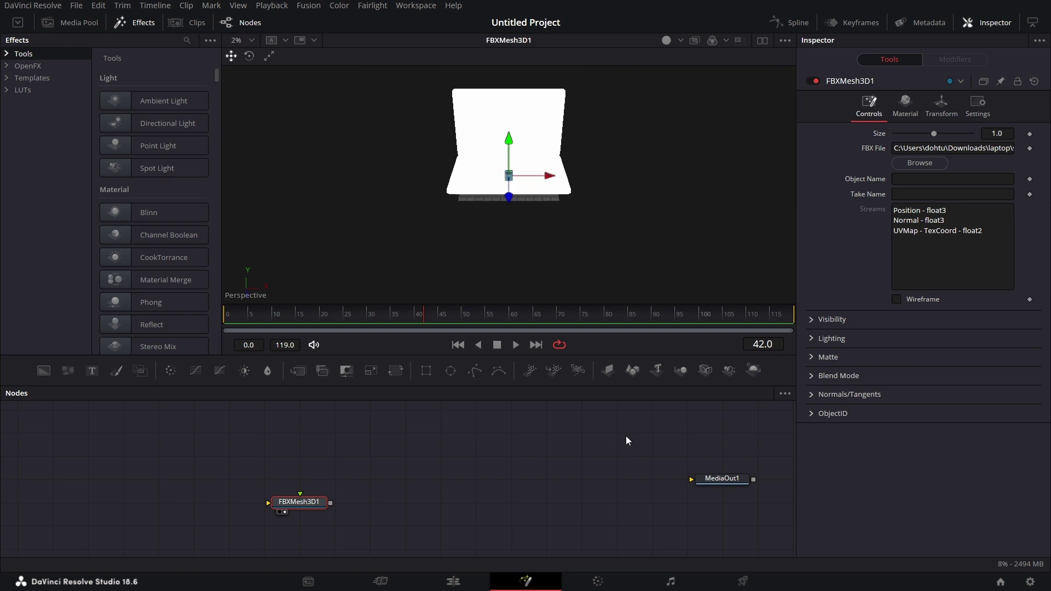
# Step: Delete the FBXMesh3D1 node from the node graph
pyautogui.moveTo(319, 510); pyautogui.dragTo(339, 483)
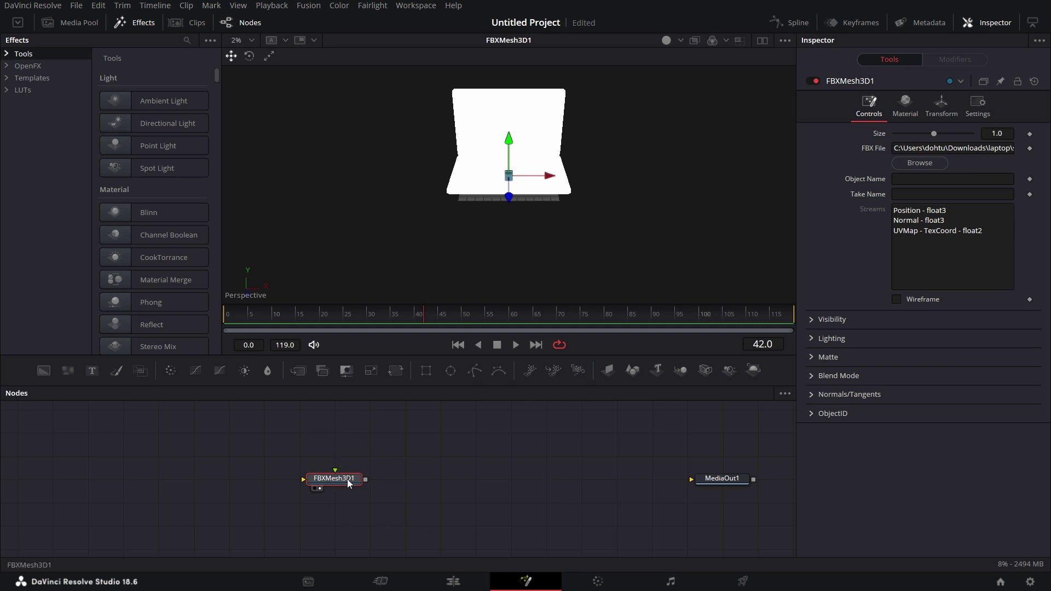
pyautogui.press('Delete')
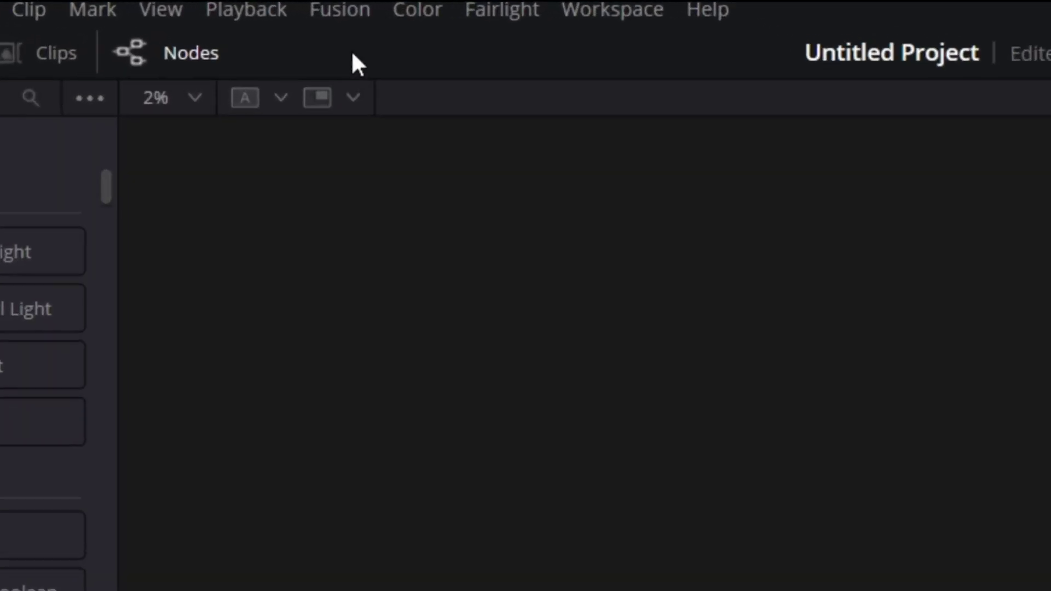
# Step: Import Laptop.fbx into the composition as an FBX scene, keeping the default importer options
pyautogui.click(313, 6)
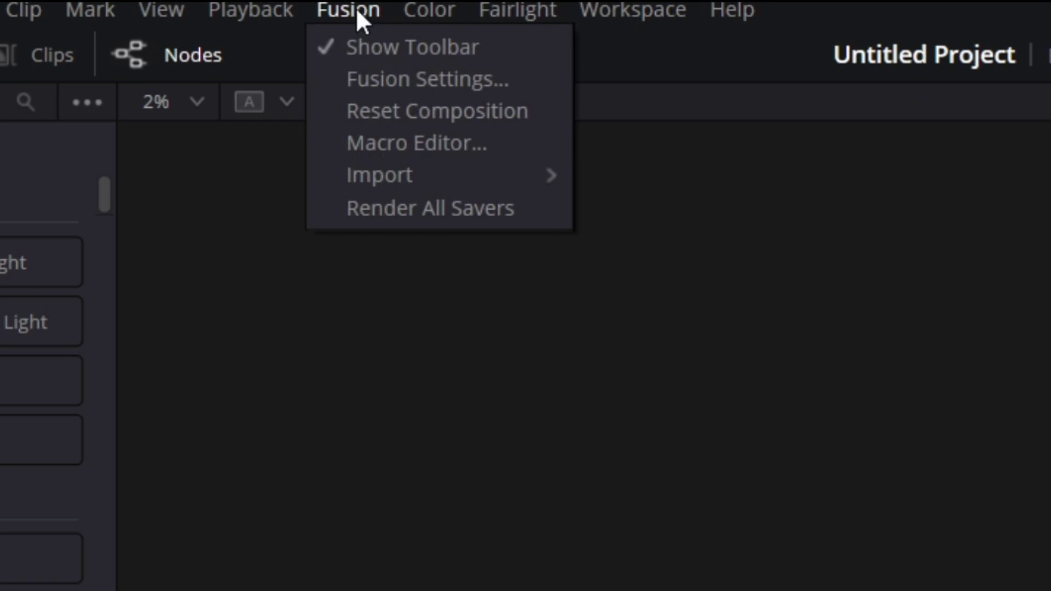
pyautogui.moveTo(412, 171)
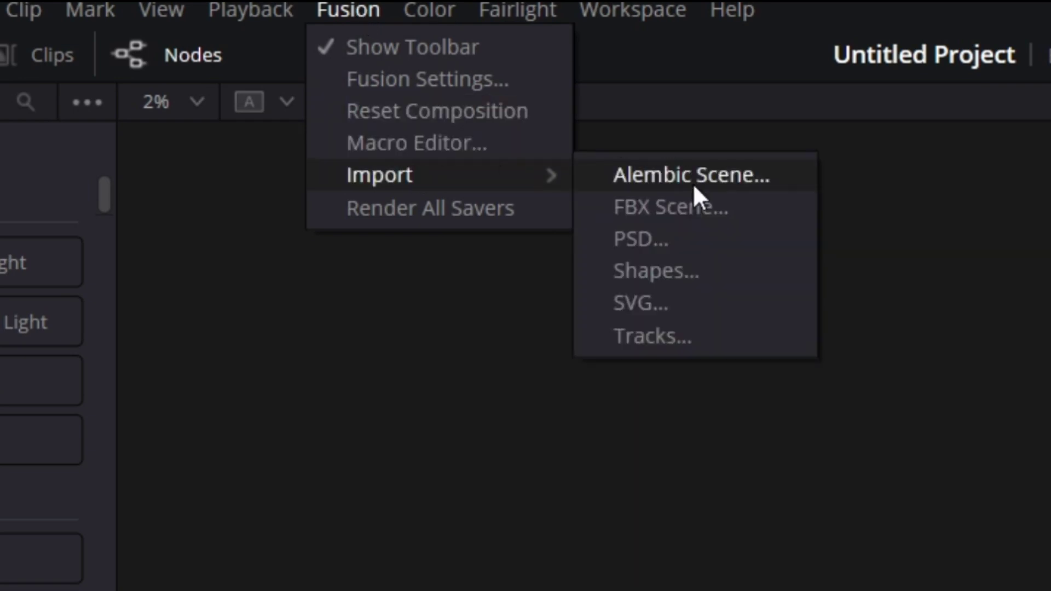
pyautogui.click(691, 208)
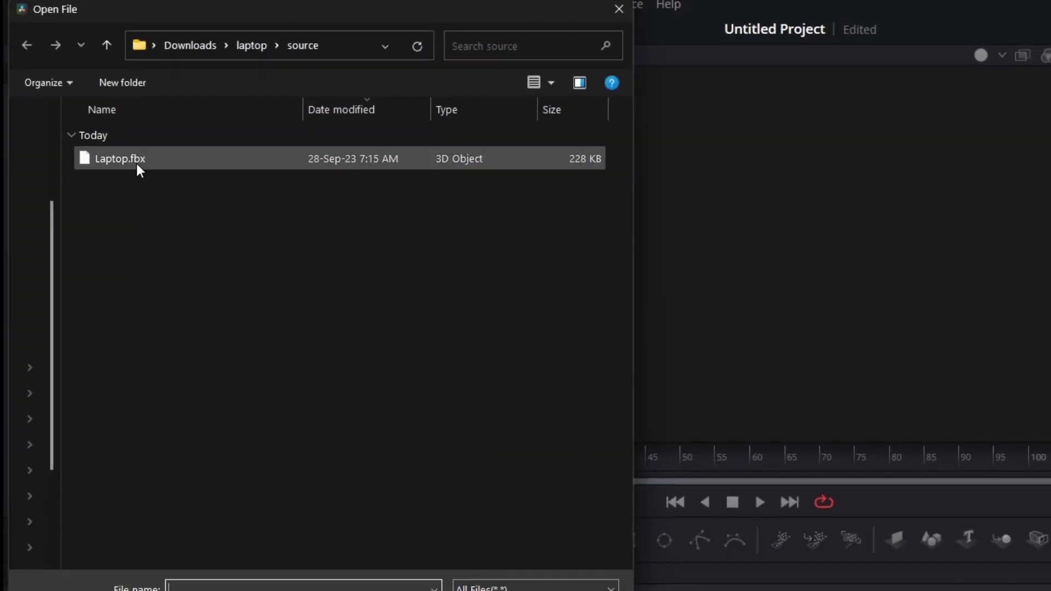
pyautogui.click(124, 162)
pyautogui.click(524, 590)
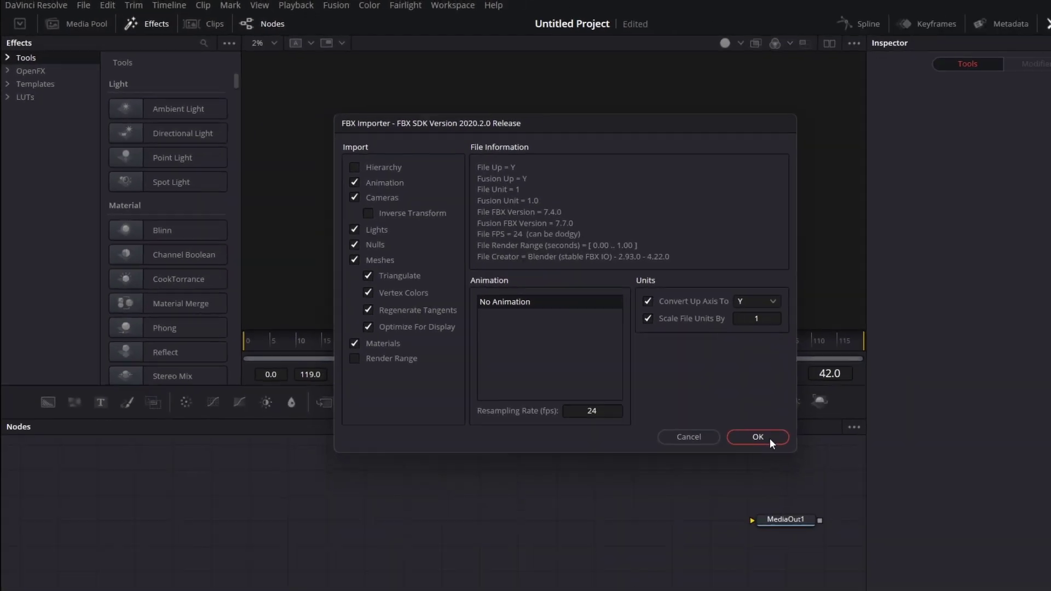
pyautogui.click(769, 438)
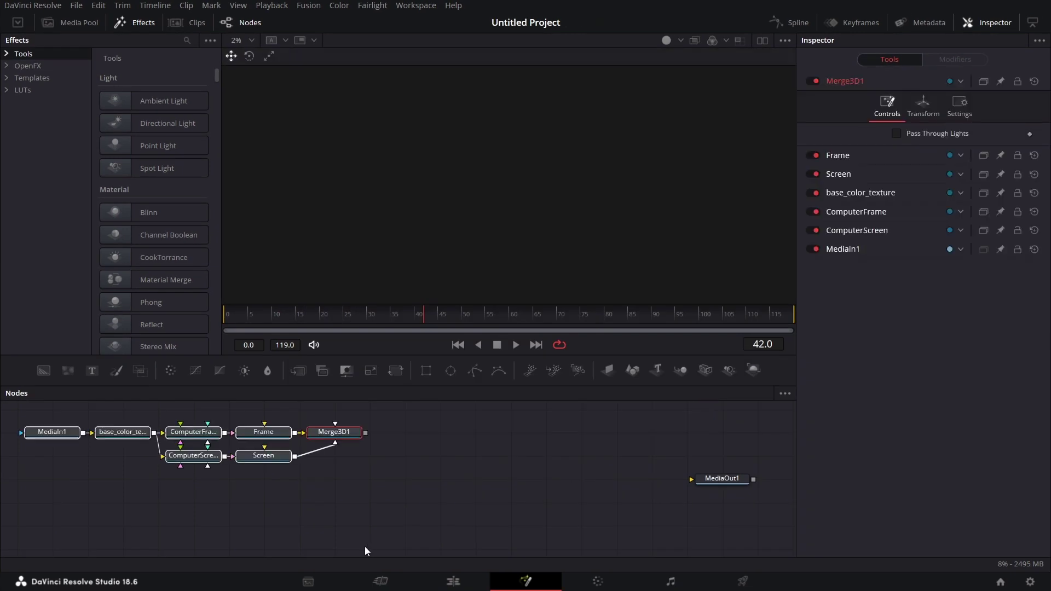
# Step: Rearrange the imported nodes and delete the MediaIn1 and base_color_texture nodes feeding the two computer materials
pyautogui.click(847, 380)
pyautogui.moveTo(706, 406); pyautogui.dragTo(796, 455)
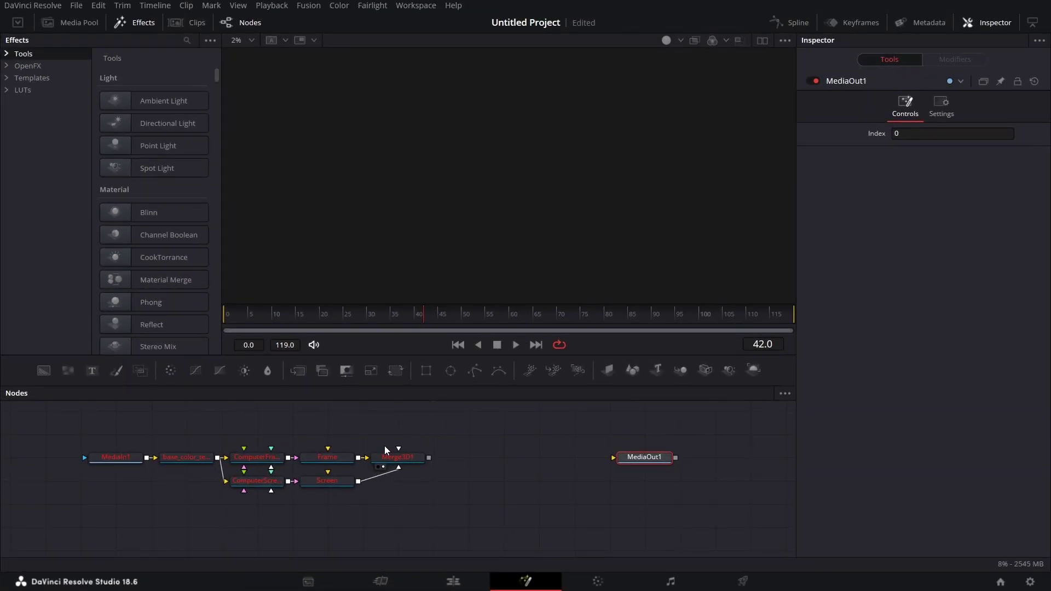
pyautogui.moveTo(198, 457); pyautogui.dragTo(198, 435)
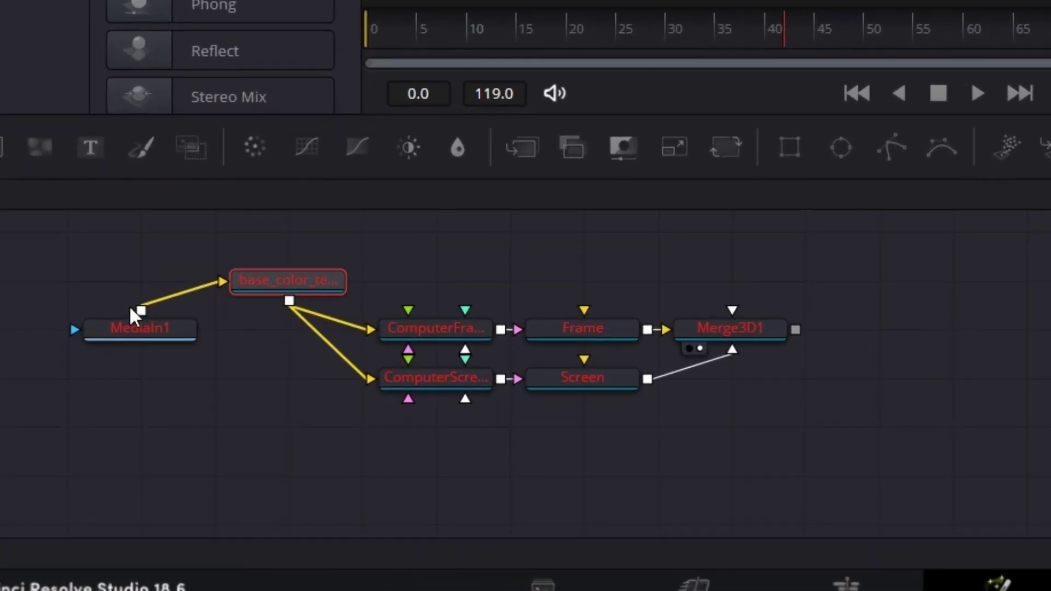
pyautogui.moveTo(116, 329); pyautogui.dragTo(94, 288)
pyautogui.moveTo(7, 238); pyautogui.dragTo(284, 286)
pyautogui.press('Delete')
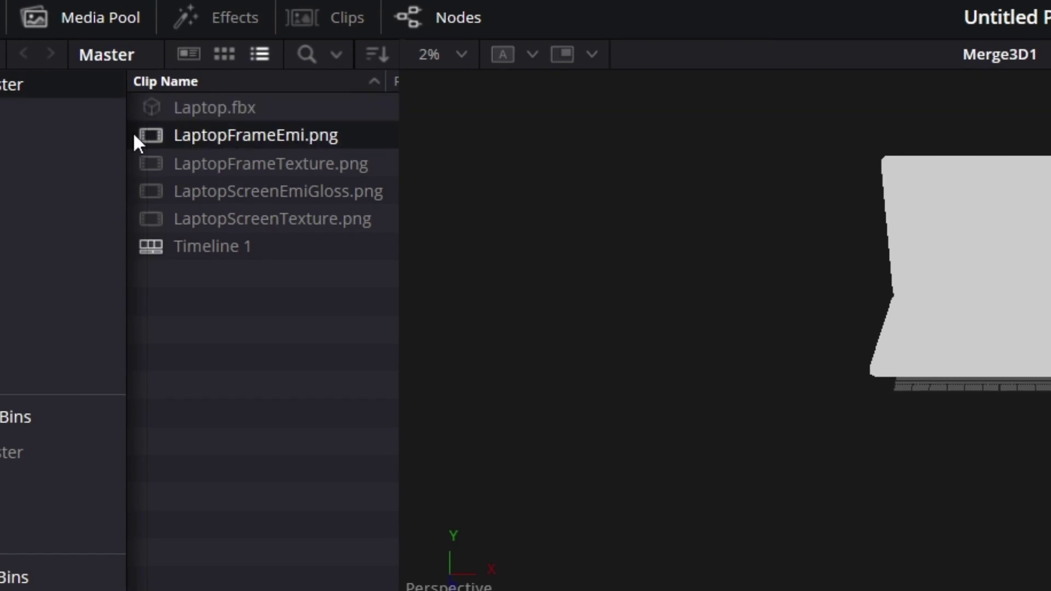
# Step: Add LaptopFrameEmi.png to the node graph and connect it to the ComputerFrame material as Specular Color Material
pyautogui.moveTo(155, 139); pyautogui.dragTo(363, 590)
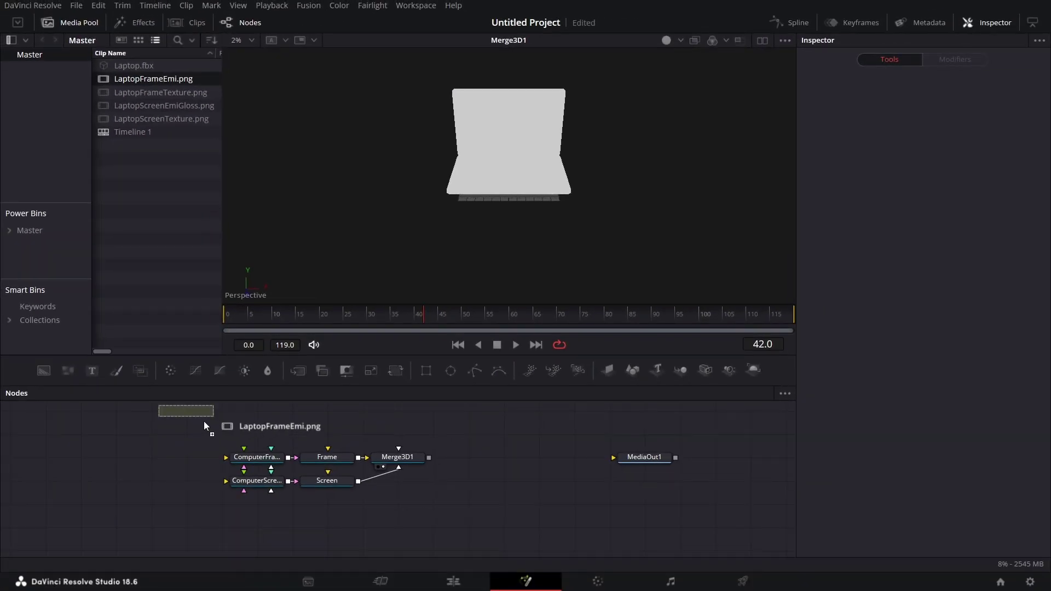
pyautogui.moveTo(205, 425); pyautogui.dragTo(252, 457)
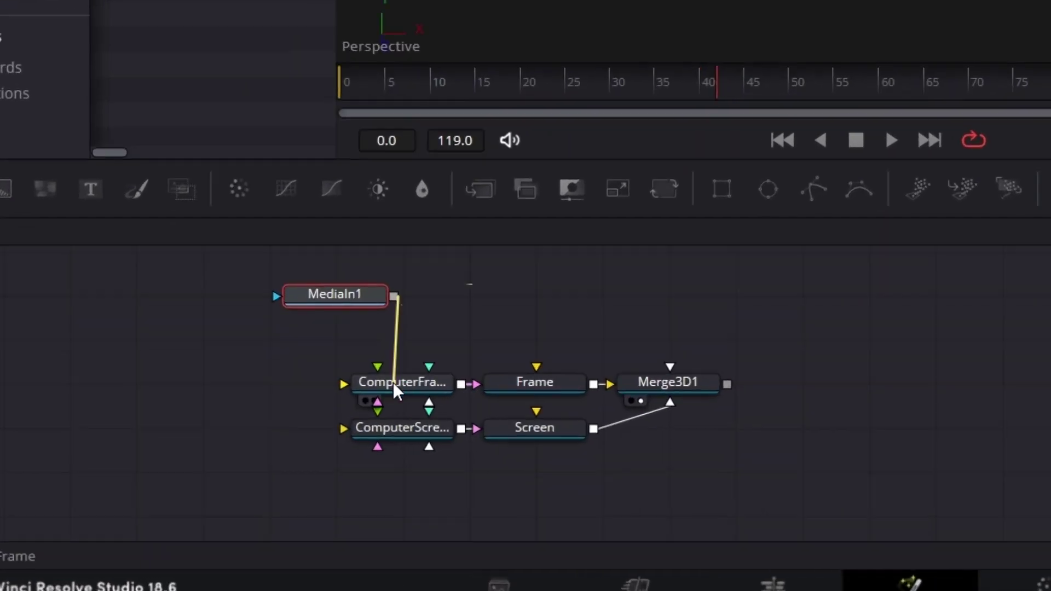
pyautogui.moveTo(393, 382); pyautogui.dragTo(422, 363)
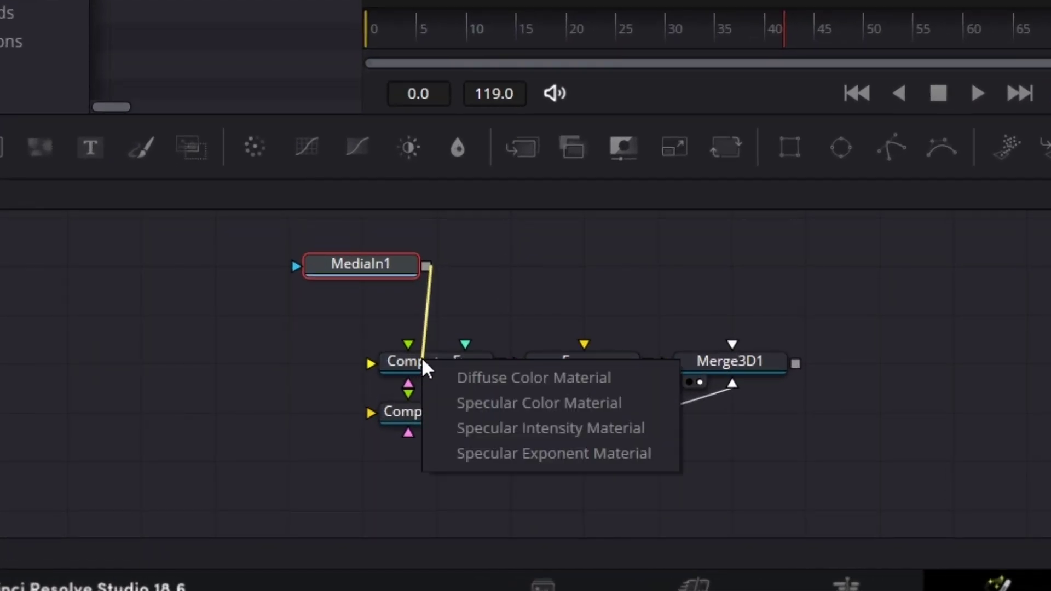
pyautogui.click(552, 404)
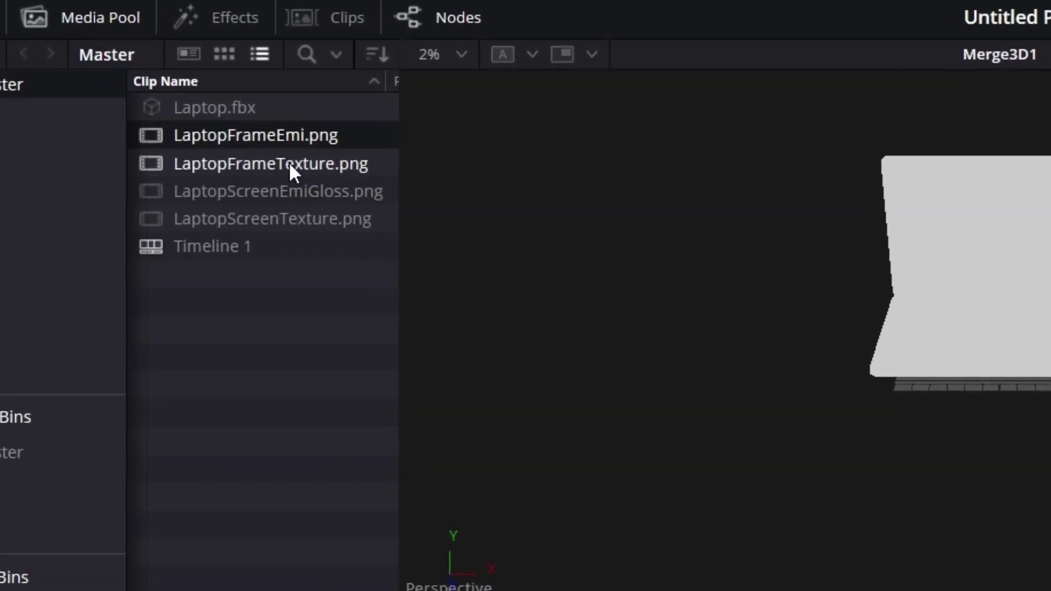
# Step: Add LaptopFrameTexture.png to the node graph, connect it to the ComputerFrame material as Diffuse Color Material, and place it beside that node
pyautogui.click(153, 92)
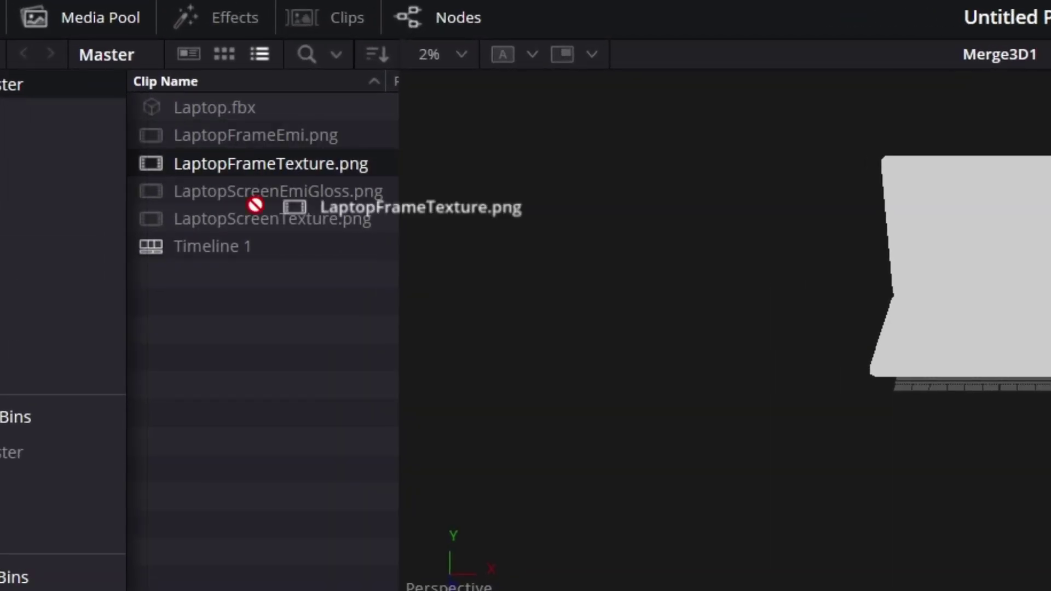
pyautogui.moveTo(248, 168); pyautogui.dragTo(252, 475)
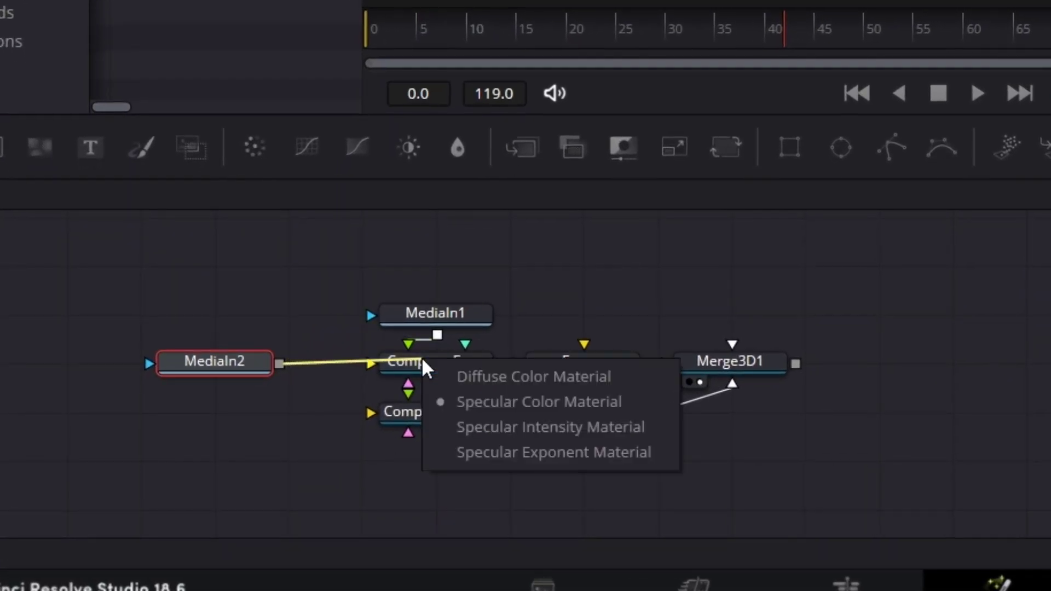
pyautogui.click(524, 375)
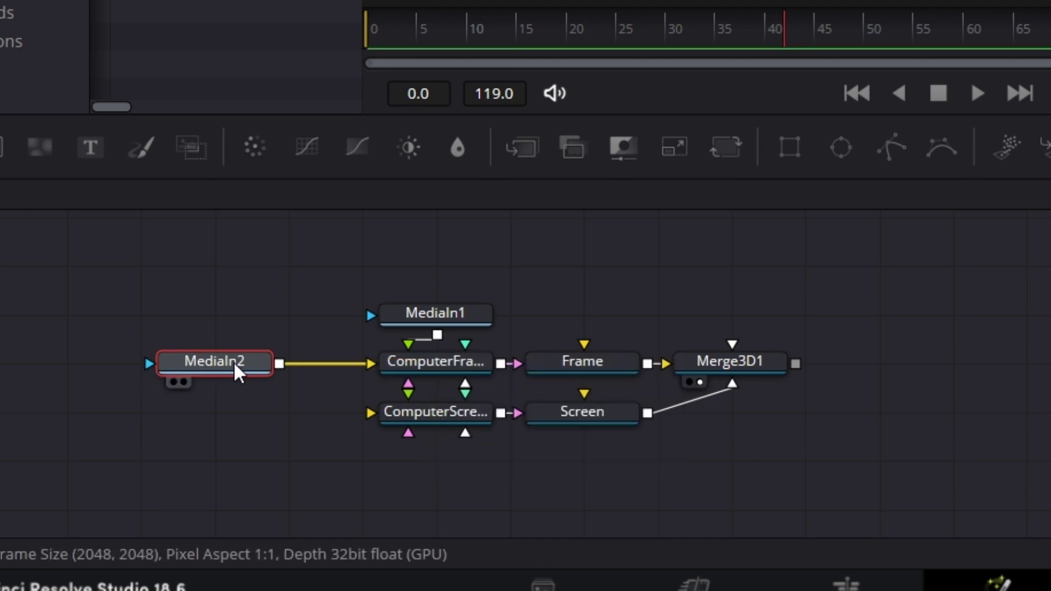
pyautogui.moveTo(194, 362); pyautogui.dragTo(268, 366)
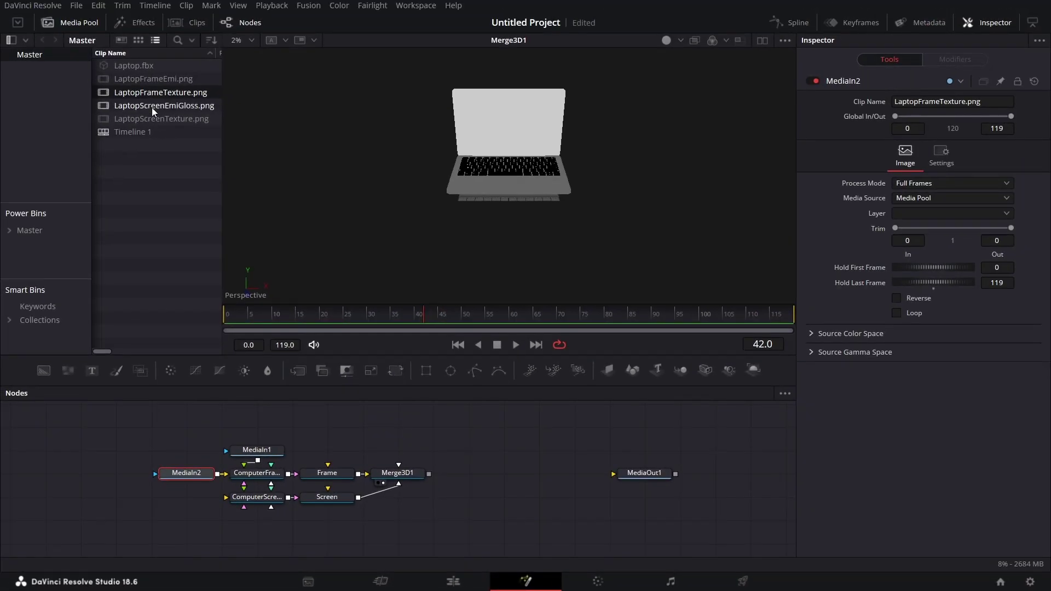
# Step: Add LaptopScreenEmiGloss.png to the node graph and connect it to the ComputerScreen material as Specular Color Material
pyautogui.click(176, 112)
pyautogui.moveTo(176, 112); pyautogui.dragTo(300, 590)
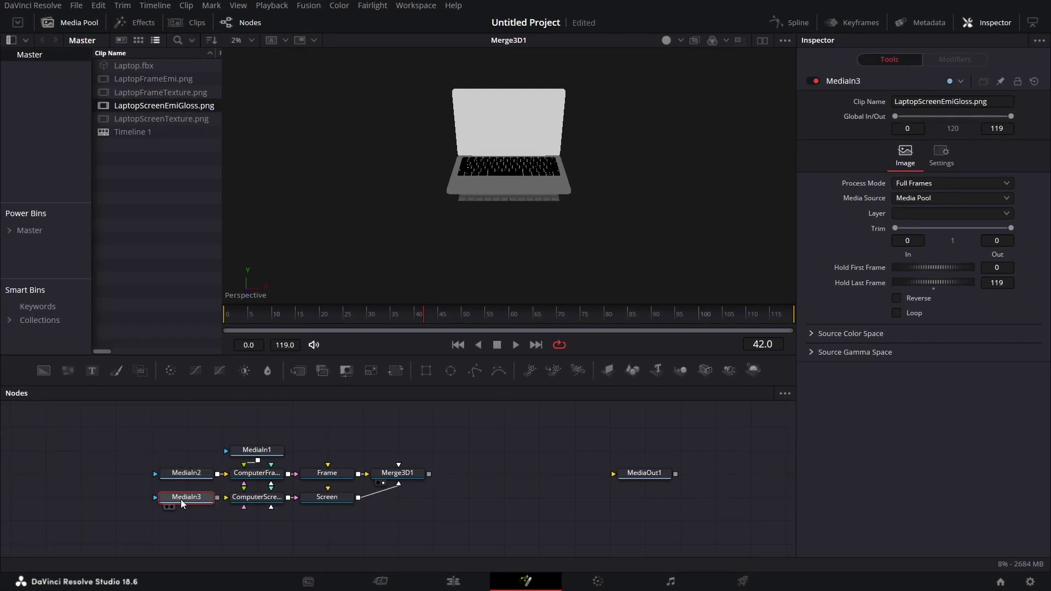
pyautogui.moveTo(221, 495); pyautogui.dragTo(260, 499)
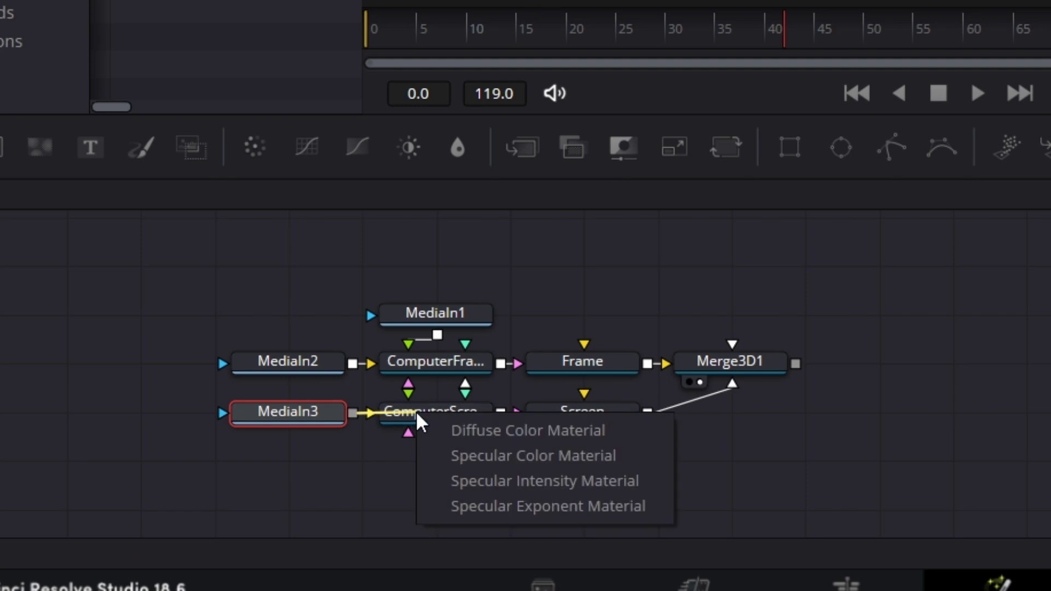
pyautogui.click(533, 456)
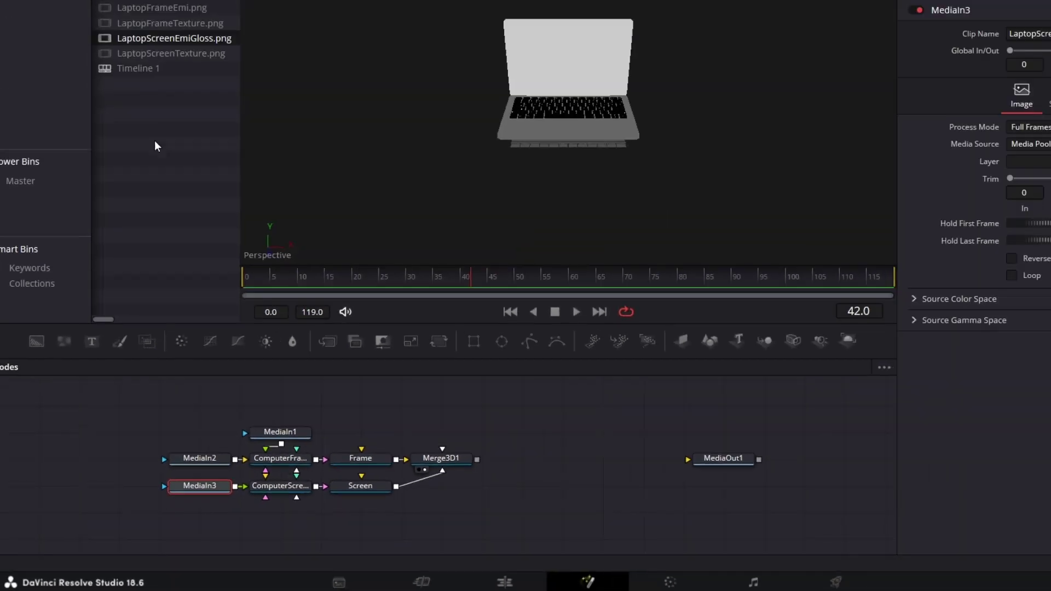
# Step: Add LaptopScreenTexture.png to the node graph and connect it to the ComputerScreen material as Diffuse Color Material
pyautogui.moveTo(157, 119); pyautogui.dragTo(241, 526)
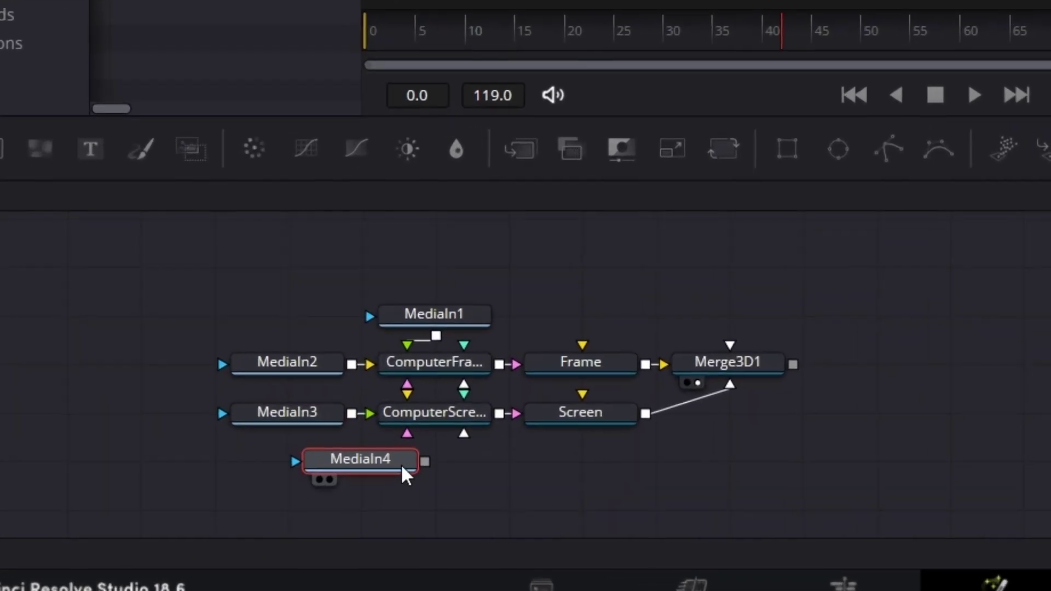
pyautogui.moveTo(424, 461); pyautogui.dragTo(441, 410)
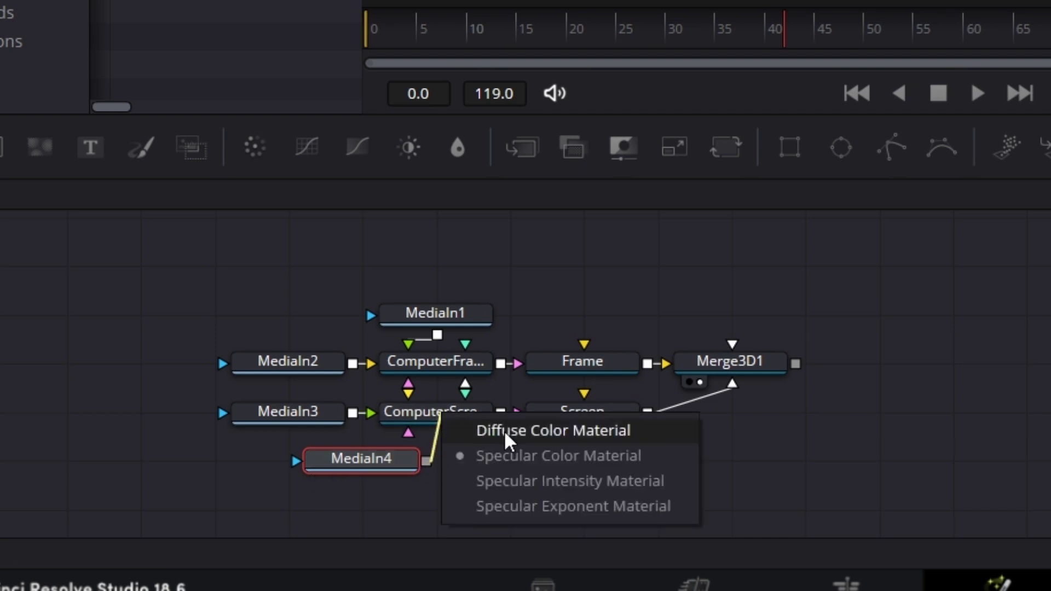
pyautogui.click(533, 431)
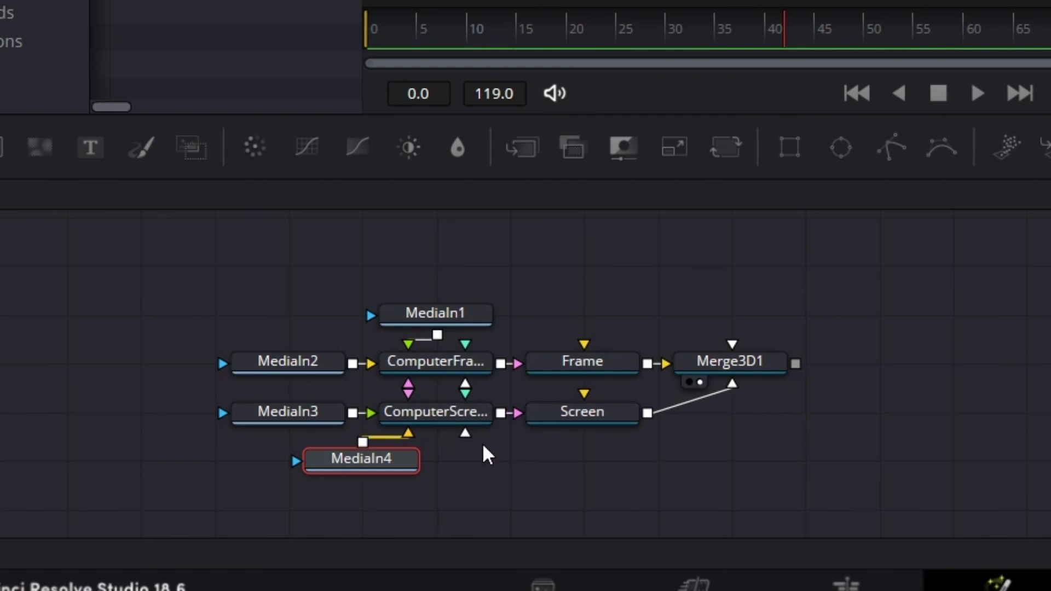
# Step: Move Merge3D1 away to make room and insert a Transform 3D node between Screen and Merge3D1
pyautogui.moveTo(494, 153); pyautogui.dragTo(523, 117)
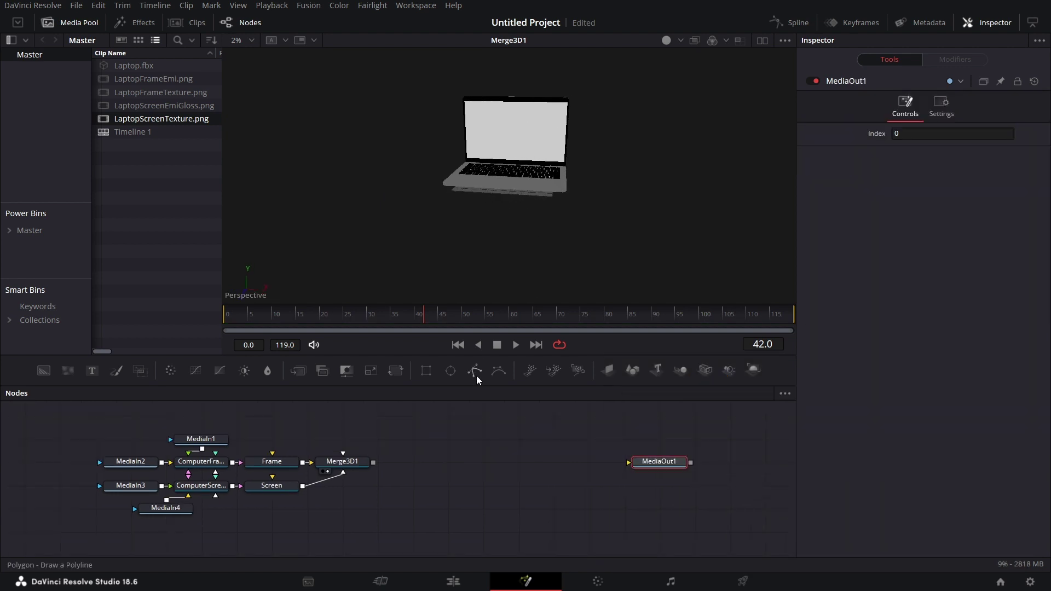
pyautogui.moveTo(367, 464); pyautogui.dragTo(517, 464)
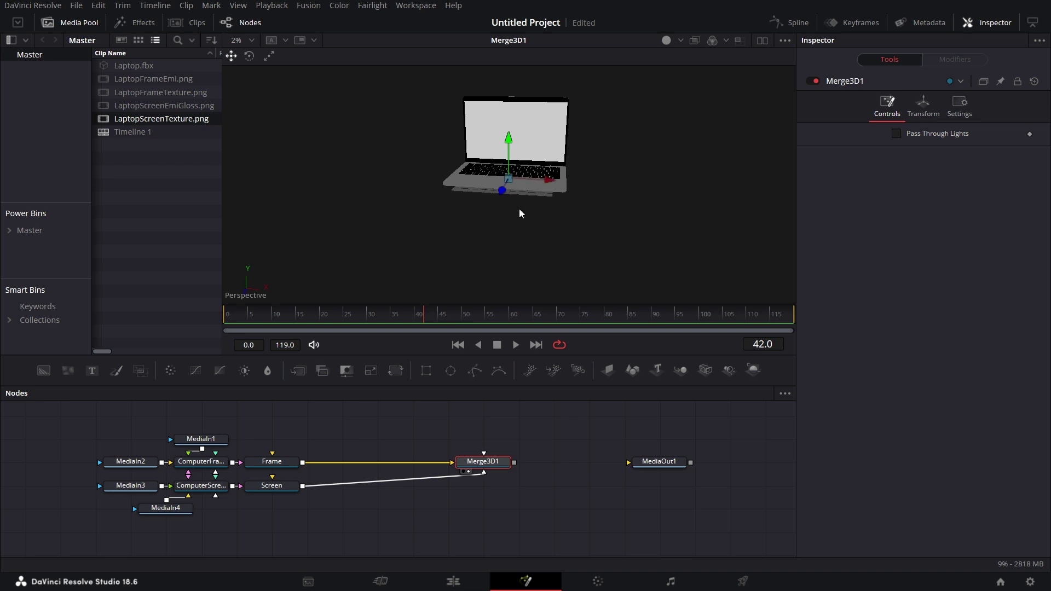
pyautogui.click(283, 488)
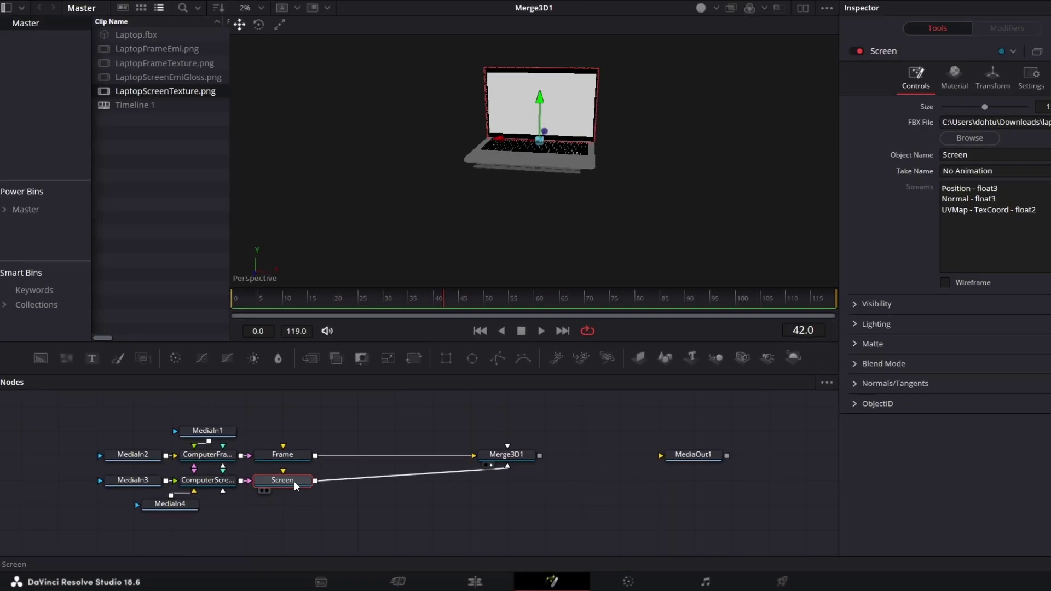
pyautogui.hotkey('shift', 'space')
pyautogui.write('tra')
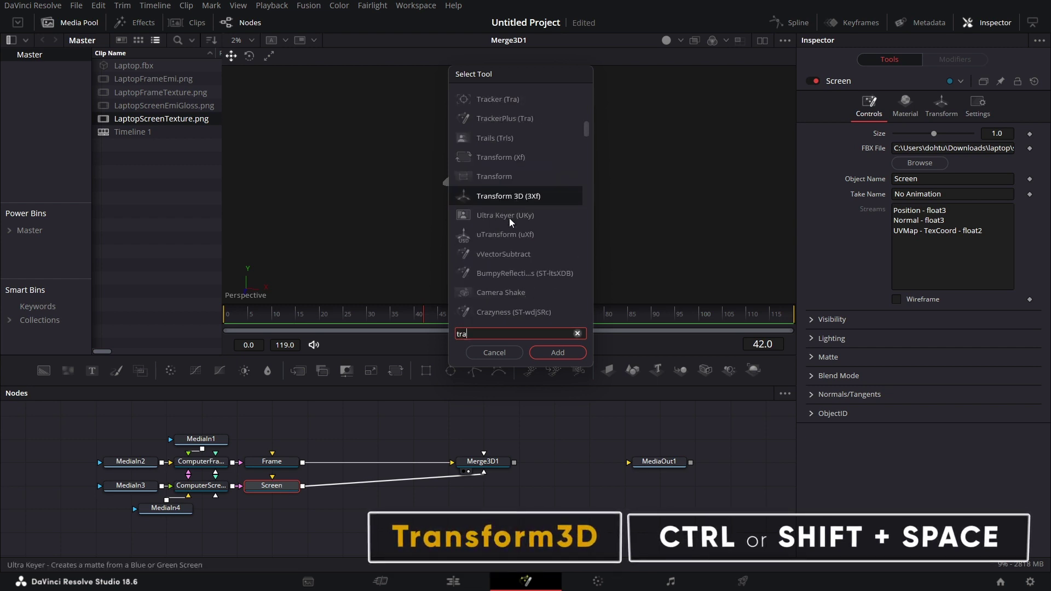
pyautogui.click(566, 357)
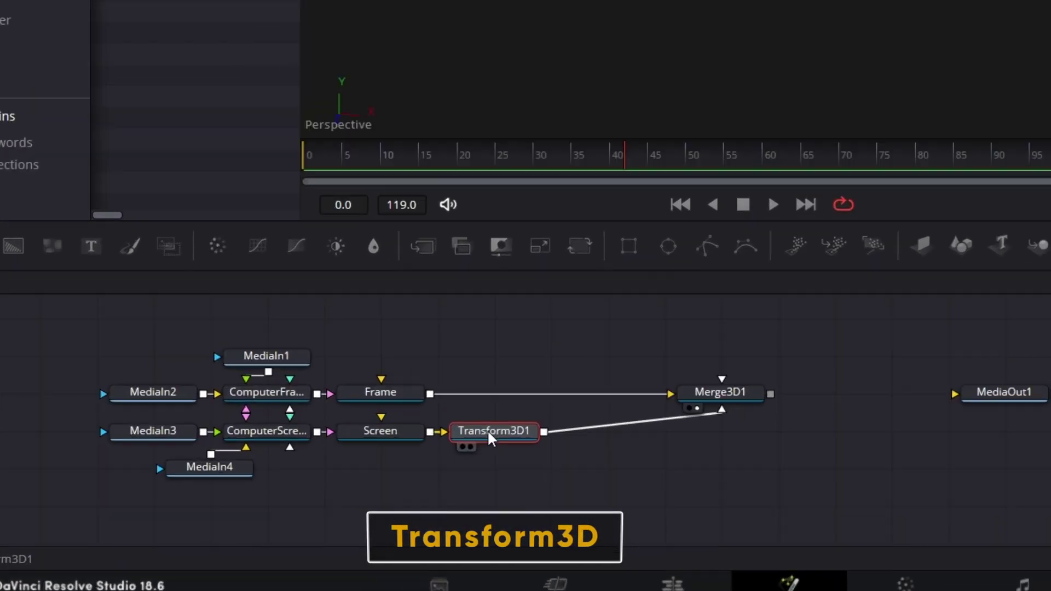
pyautogui.click(678, 399)
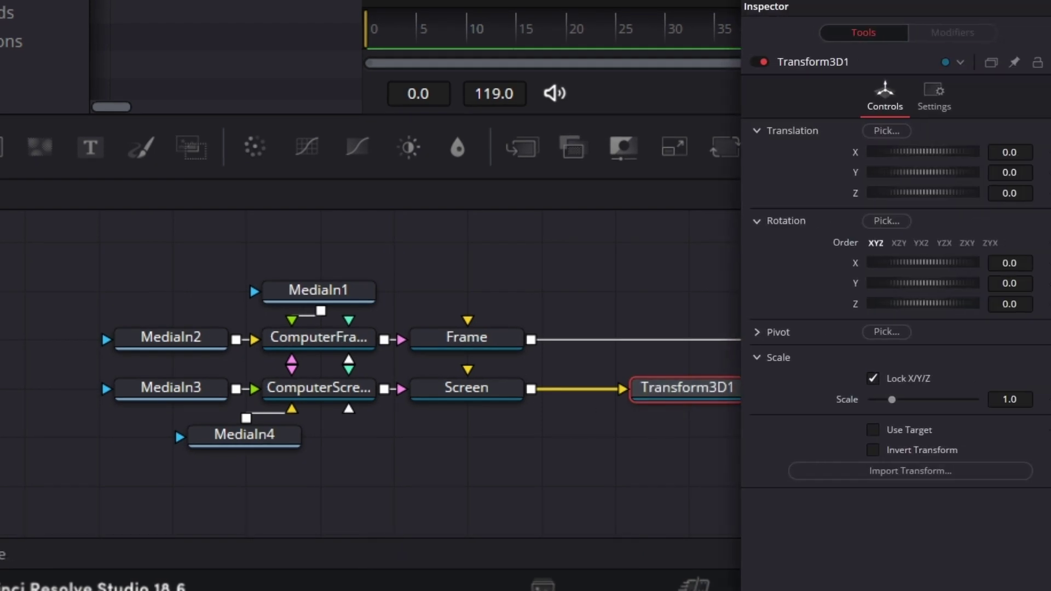
# Step: Set the Transform3D1 pivot to Y 0.63 and Z -10.307
pyautogui.click(756, 335)
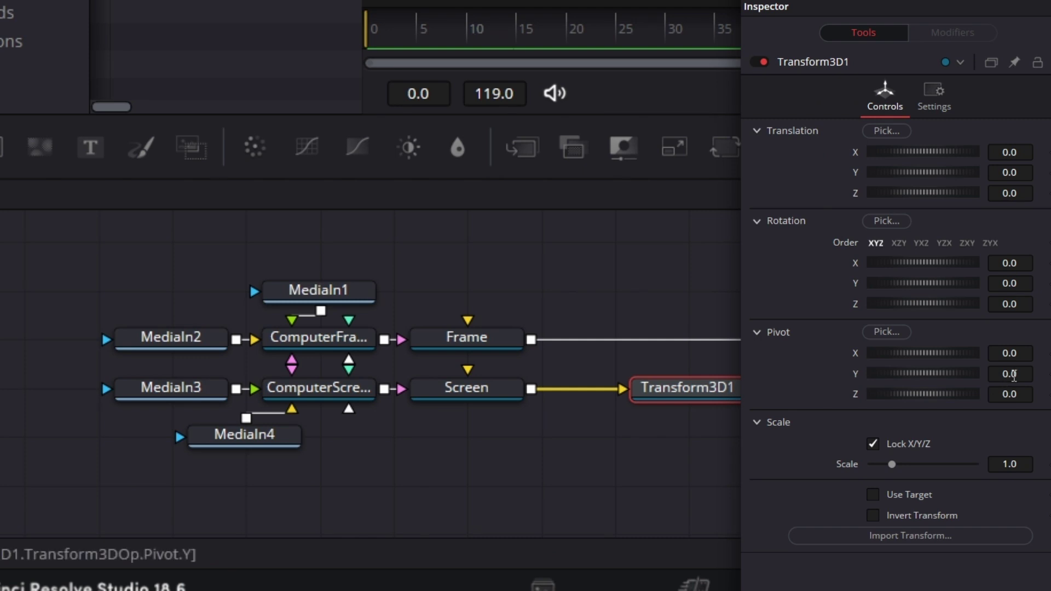
pyautogui.click(1028, 371)
pyautogui.write('0.63')
pyautogui.press('Tab')
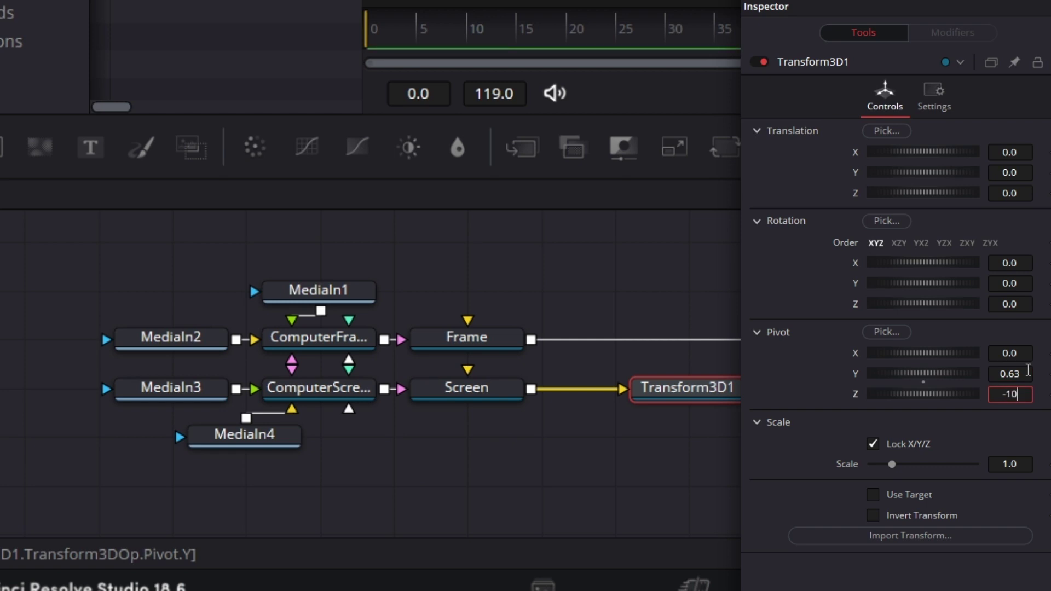
pyautogui.write('-10.307')
pyautogui.press('Tab')
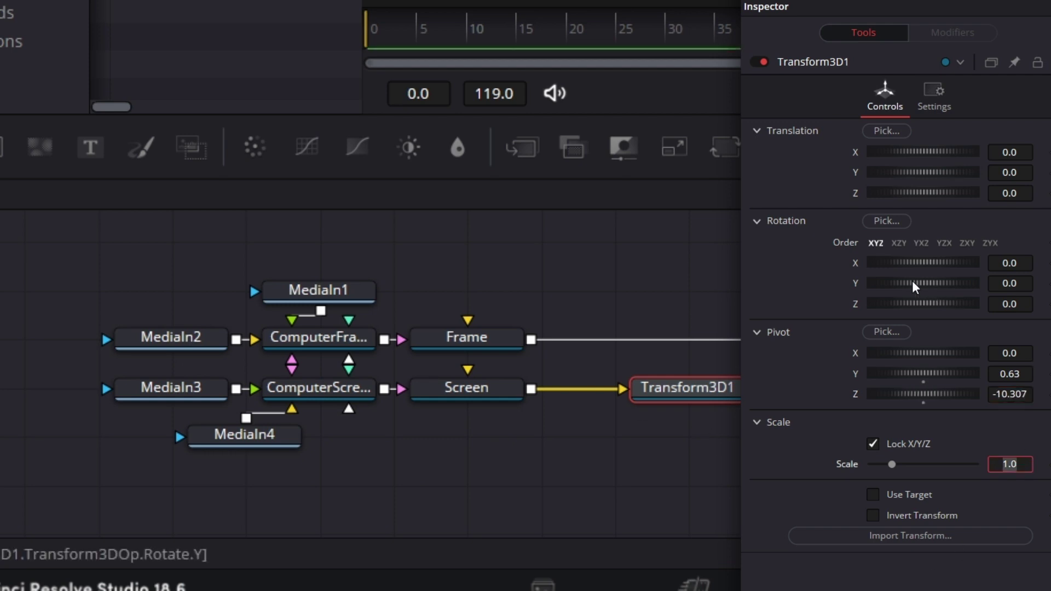
# Step: Test closing the laptop screen with an X rotation of 90 on Transform3D1, and reset the rotation
pyautogui.moveTo(912, 261); pyautogui.dragTo(943, 279)
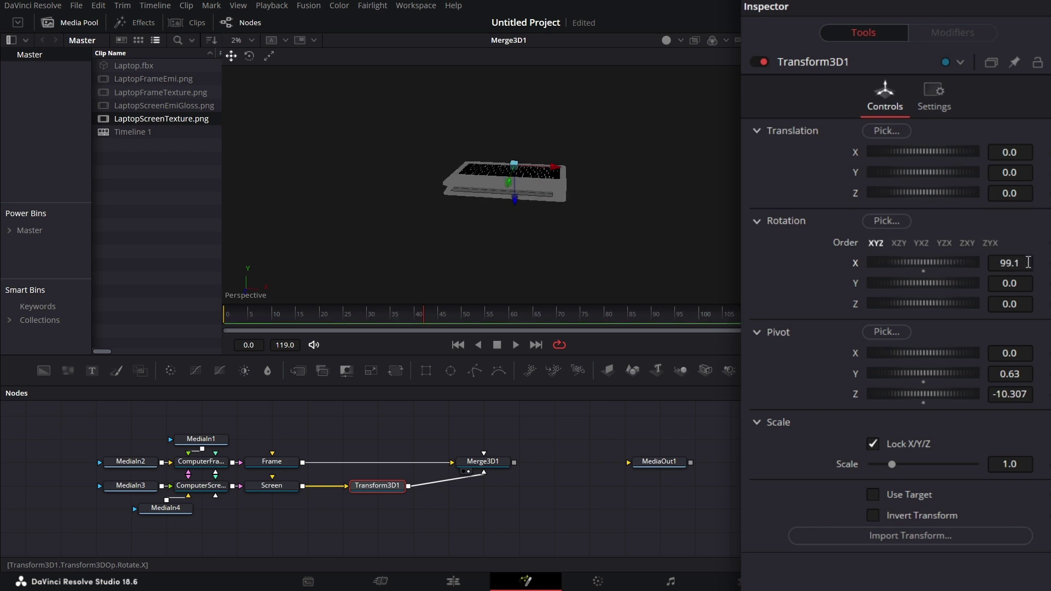
pyautogui.click(1027, 262)
pyautogui.write('90')
pyautogui.press('Tab')
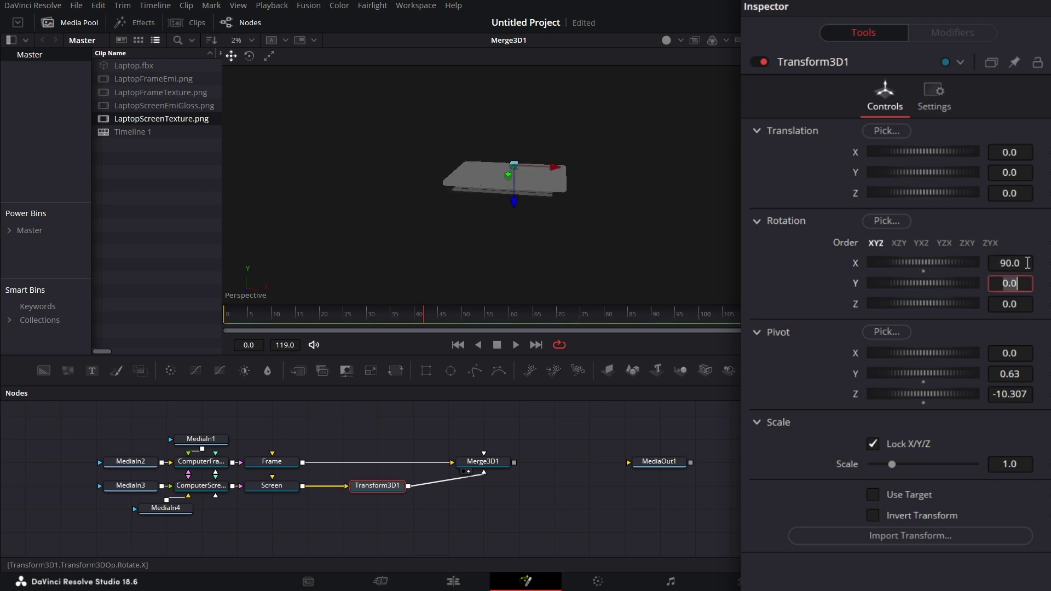
pyautogui.doubleClick(856, 266)
# Step: Move Merge3D1 and Transform3D1 back close to the Frame and Screen nodes to tidy the graph
pyautogui.moveTo(495, 462); pyautogui.dragTo(414, 463)
pyautogui.moveTo(803, 307); pyautogui.dragTo(638, 419)
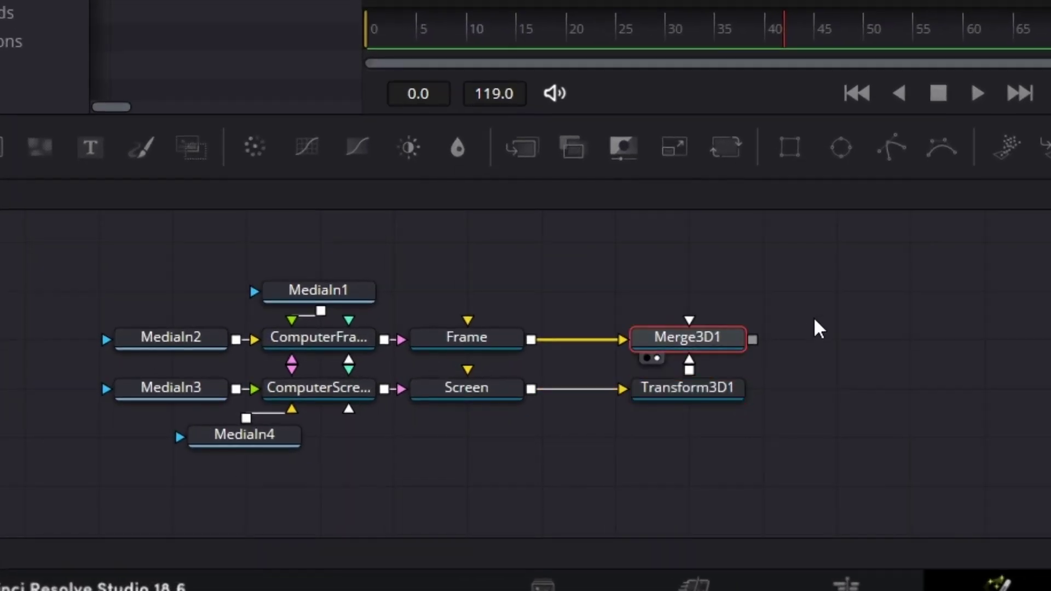
pyautogui.moveTo(692, 341); pyautogui.dragTo(618, 340)
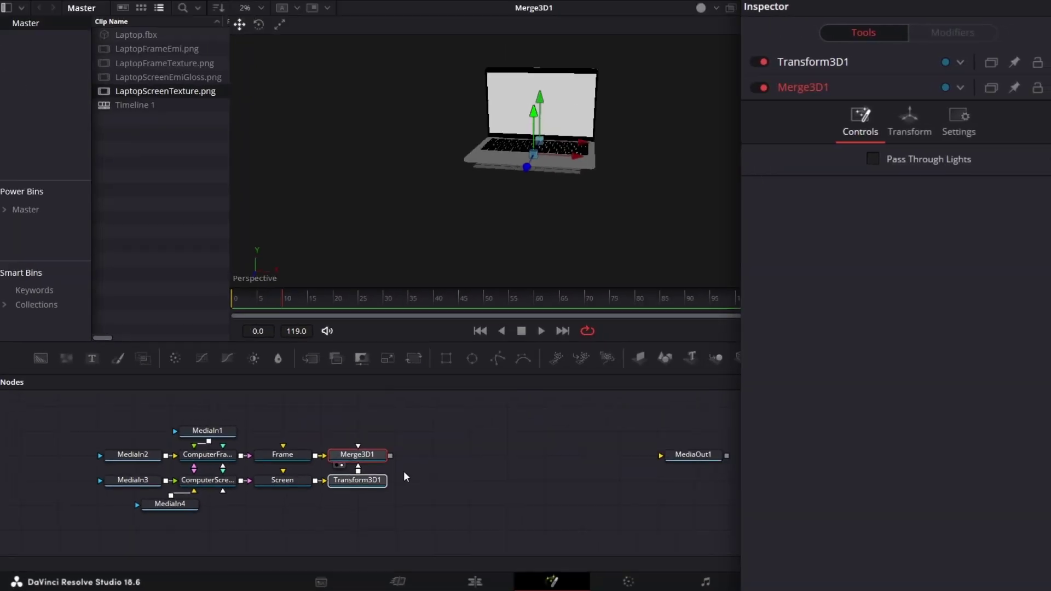
# Step: Set Transform3D1's X rotation to -25 and keyframe it at frame 10
pyautogui.click(356, 480)
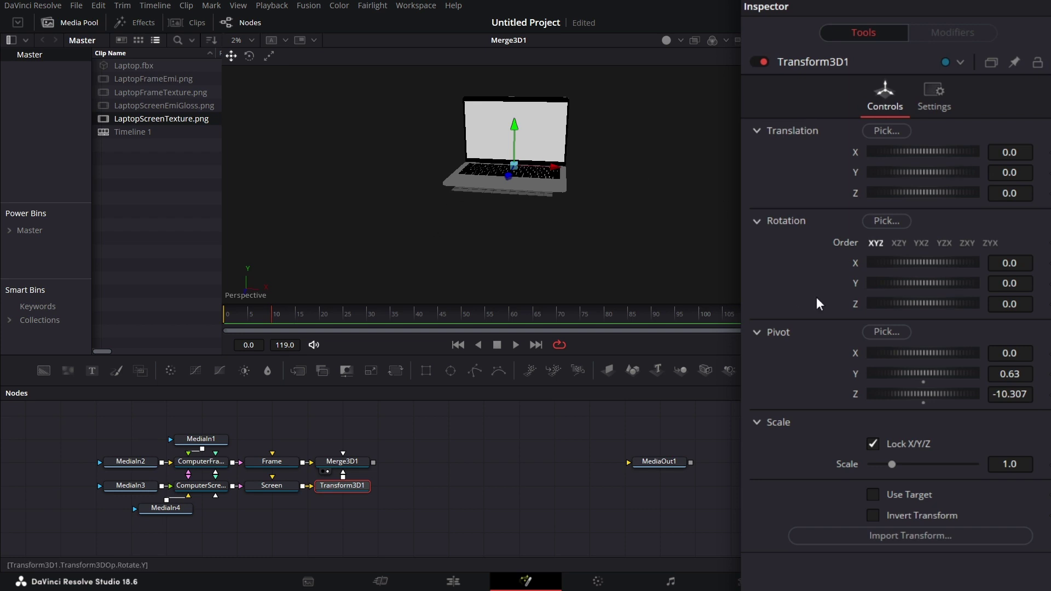
pyautogui.click(1021, 355)
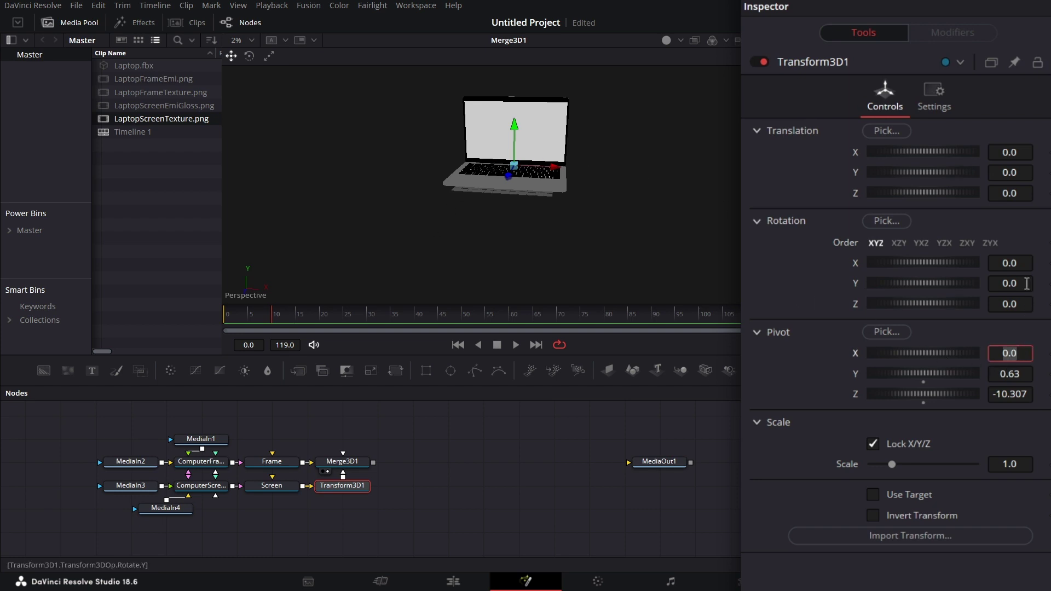
pyautogui.click(1025, 263)
pyautogui.write('15')
pyautogui.press('Tab')
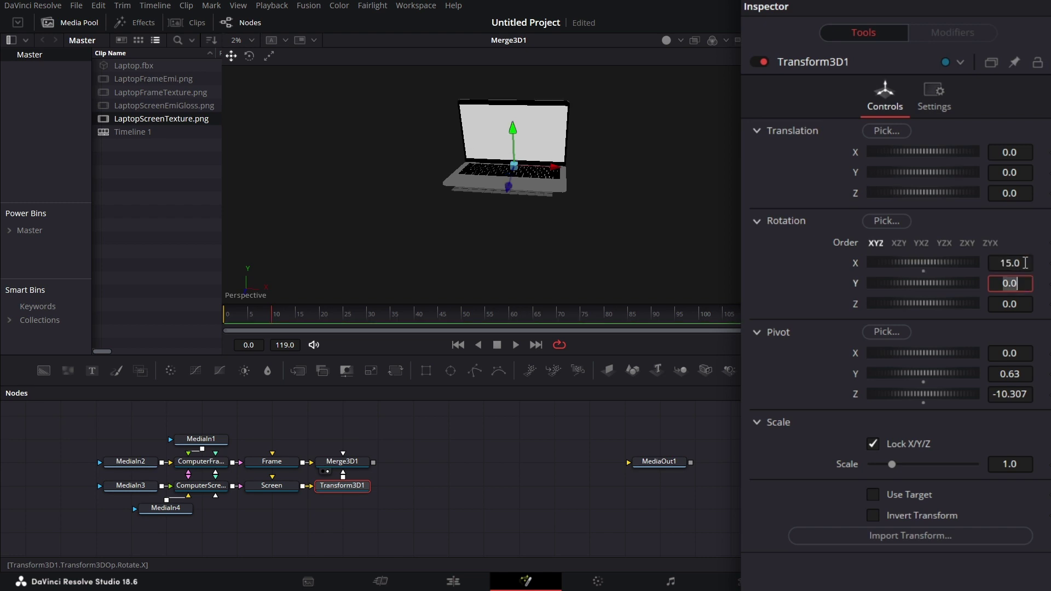
pyautogui.click(996, 264)
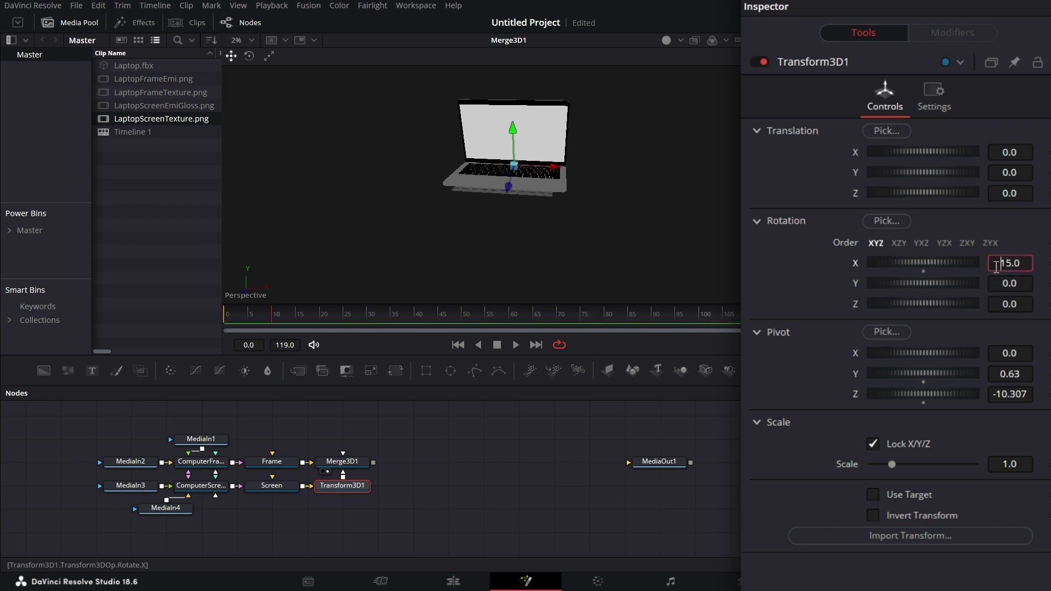
pyautogui.write('-')
pyautogui.press('Tab')
pyautogui.click(1011, 262)
pyautogui.write('2')
pyautogui.press('Tab')
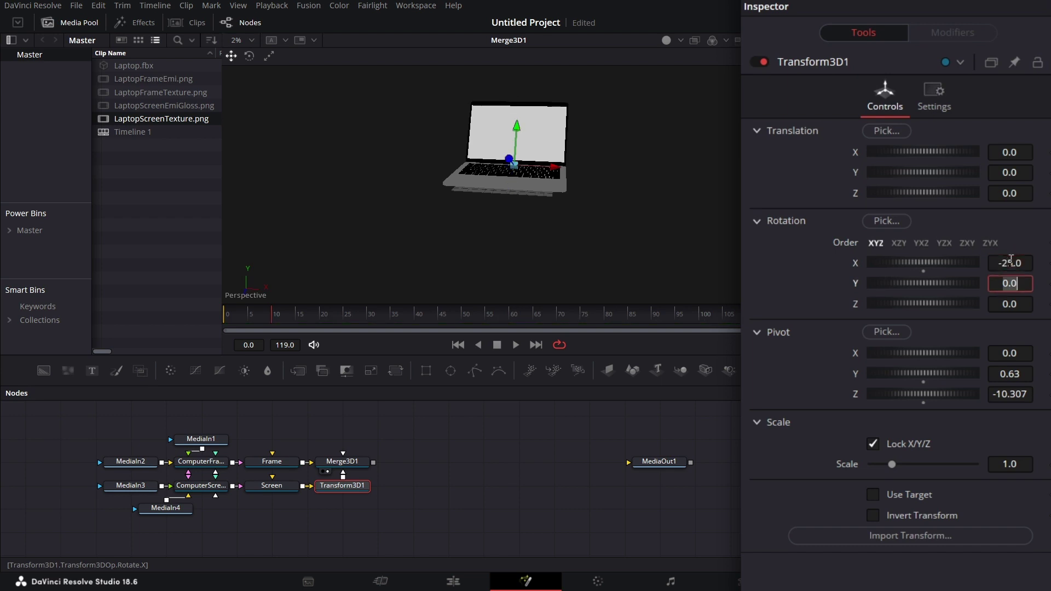
pyautogui.press('Return')
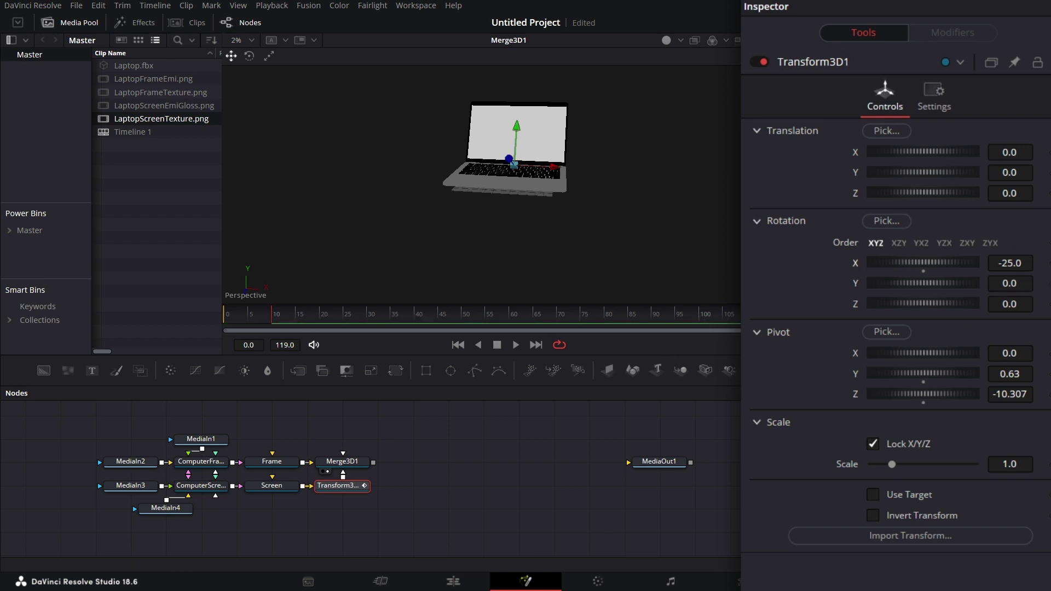
# Step: Keyframe Transform3D1's X rotation at 75 on frame 115
pyautogui.click(1023, 261)
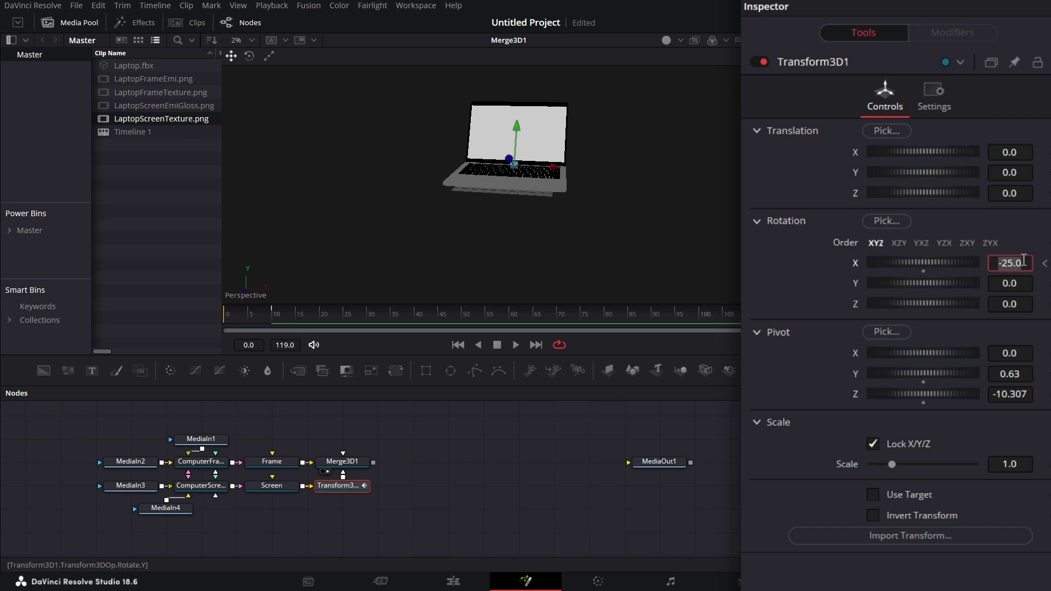
pyautogui.write('75')
pyautogui.press('Tab')
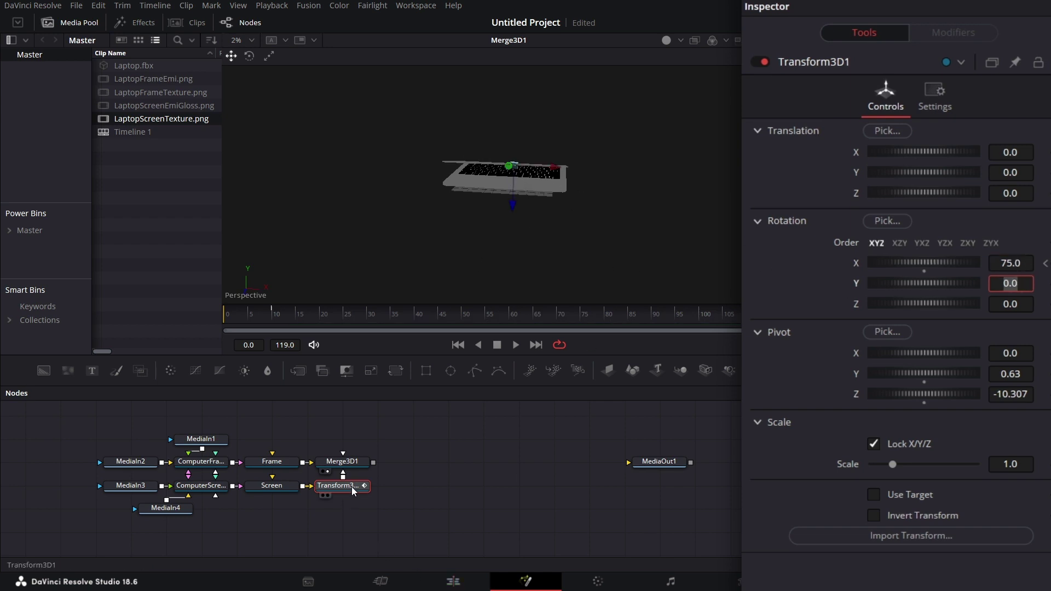
# Step: Smooth Transform3D1's X Rotation curve between both keyframes in the Spline editor and set its Ease In to 81
pyautogui.click(803, 23)
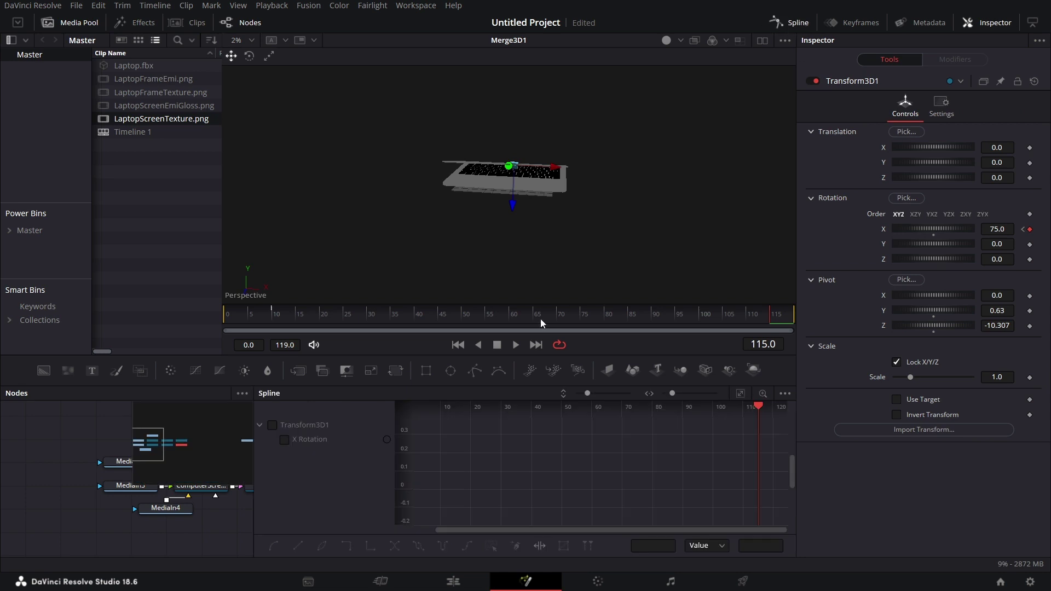
pyautogui.click(285, 440)
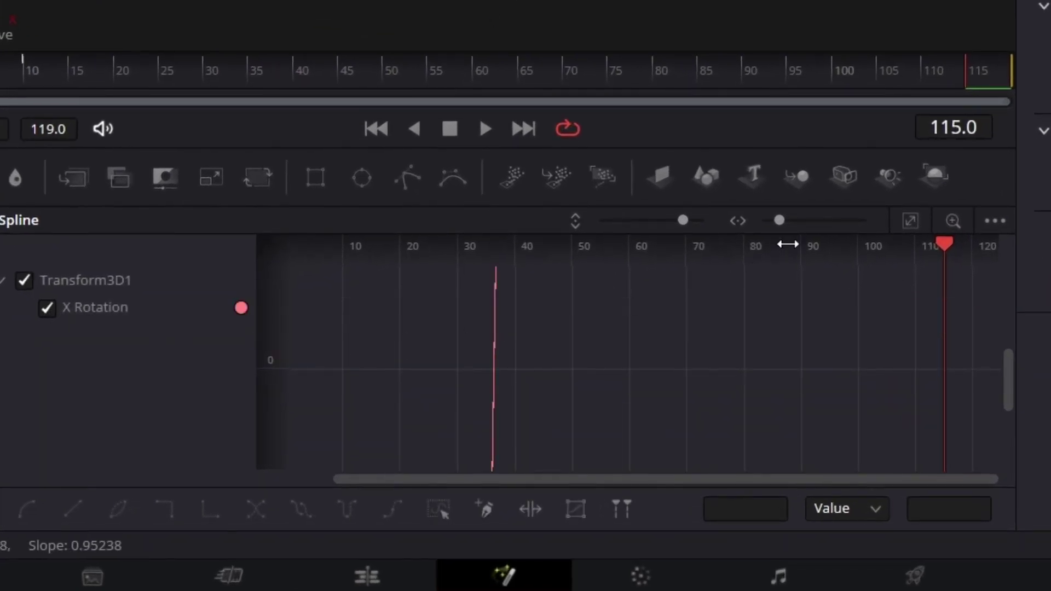
pyautogui.click(912, 219)
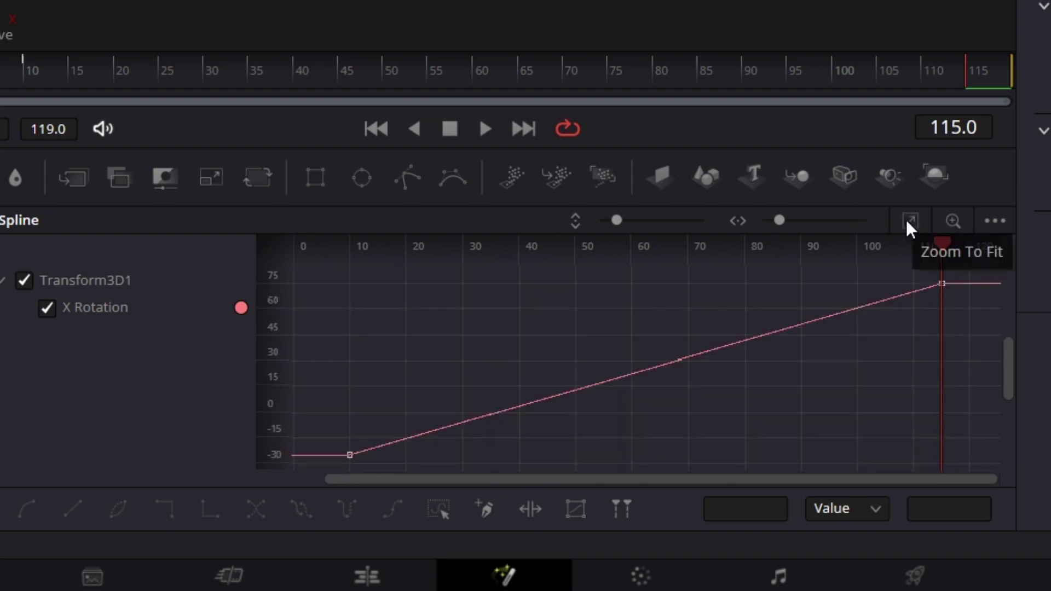
pyautogui.click(438, 508)
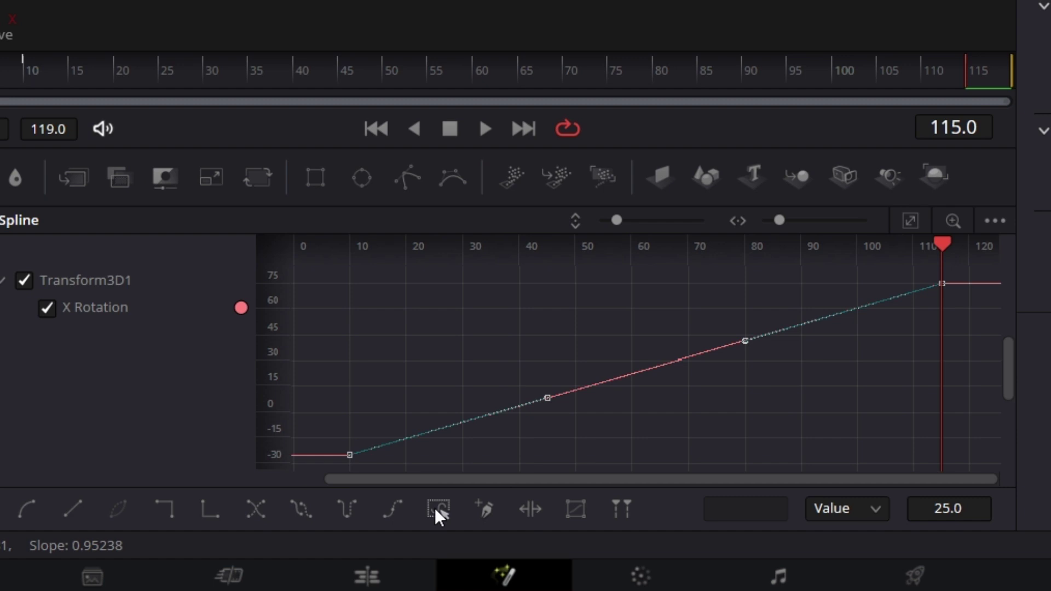
pyautogui.click(20, 509)
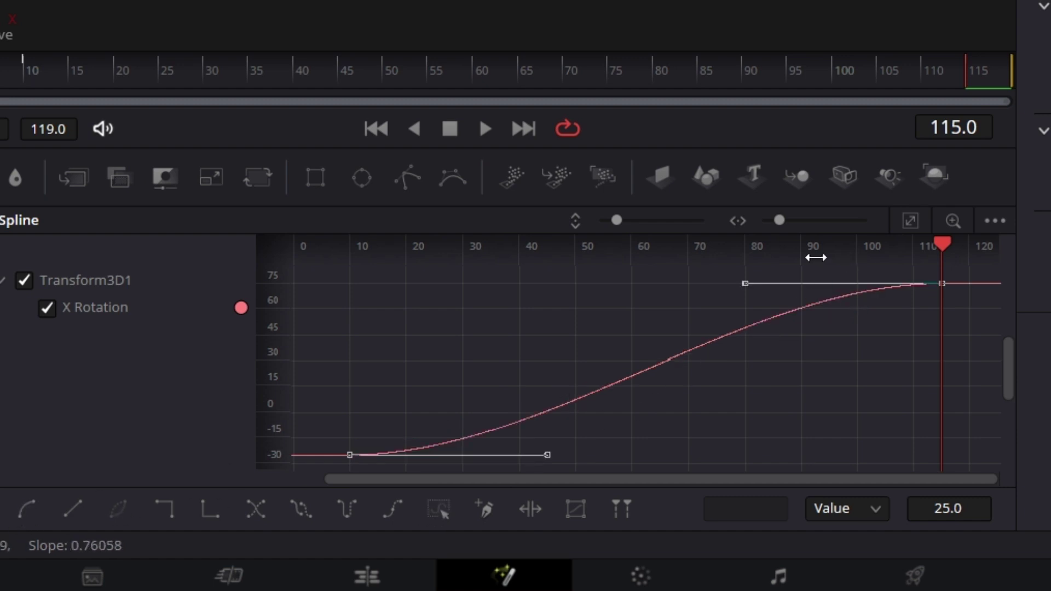
pyautogui.press('t')
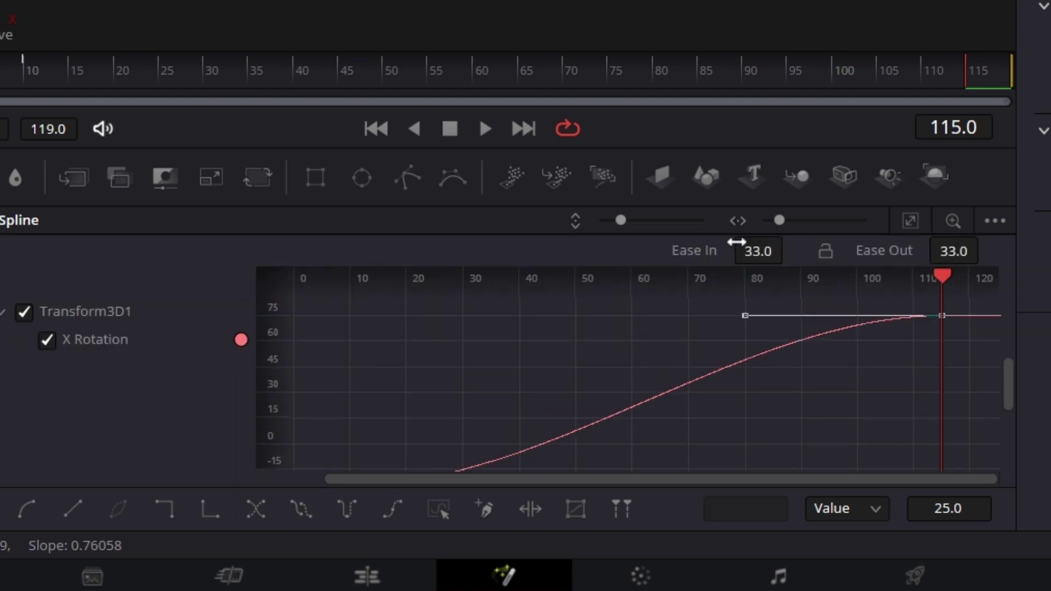
pyautogui.moveTo(764, 254); pyautogui.dragTo(923, 253)
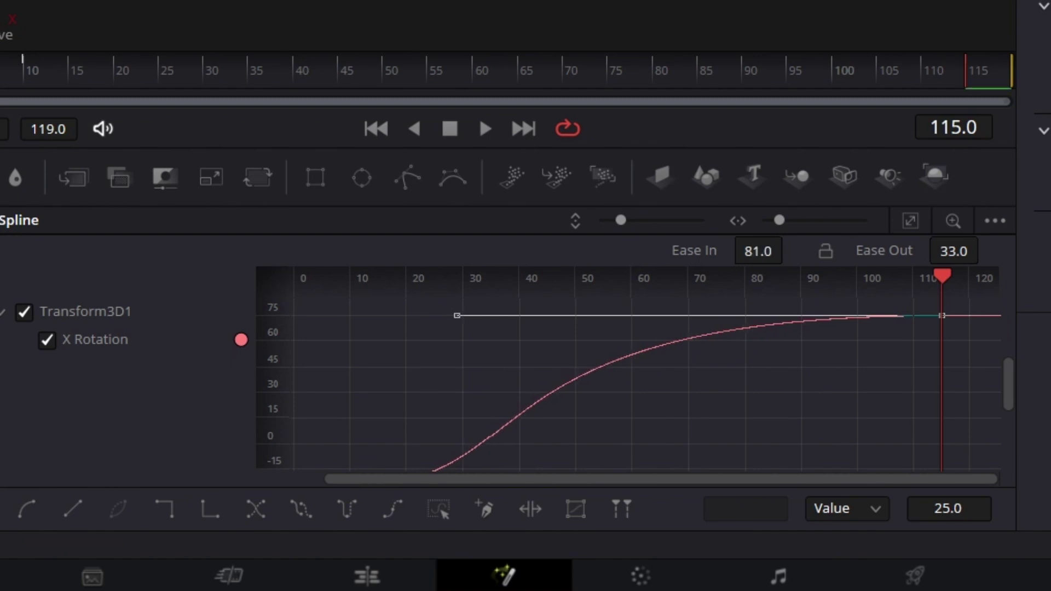
# Step: Play back the laptop closing animation to check the eased motion, and park the playhead at frame 41
pyautogui.click(270, 320)
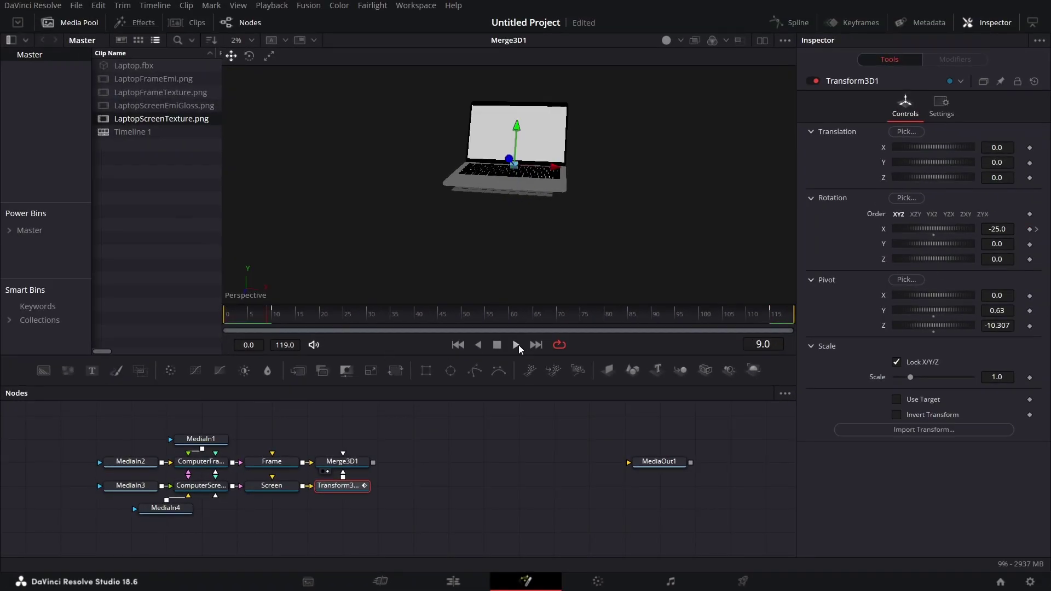
pyautogui.click(518, 347)
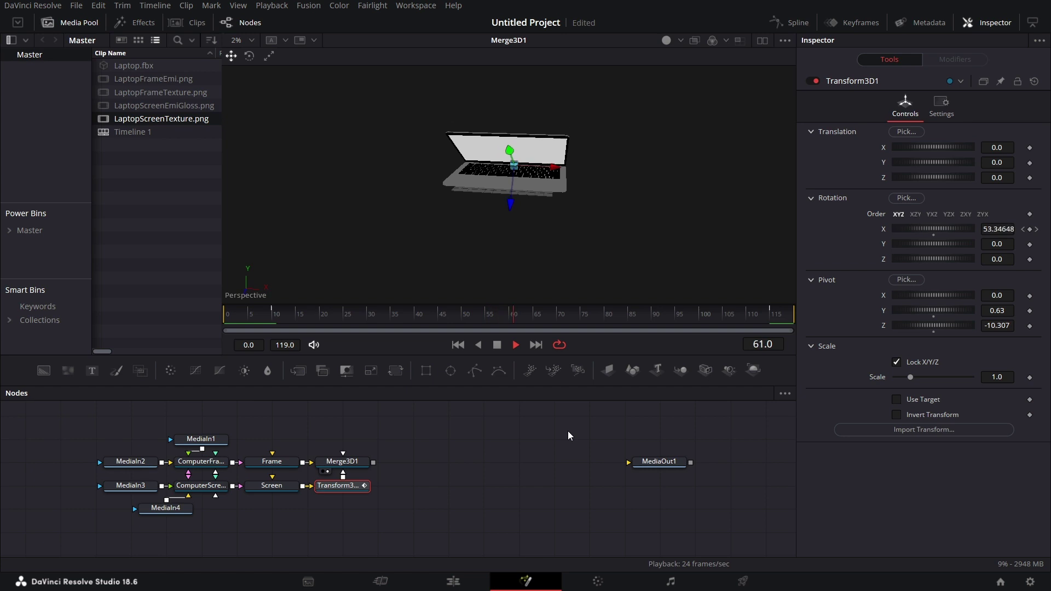
pyautogui.click(497, 345)
pyautogui.click(421, 319)
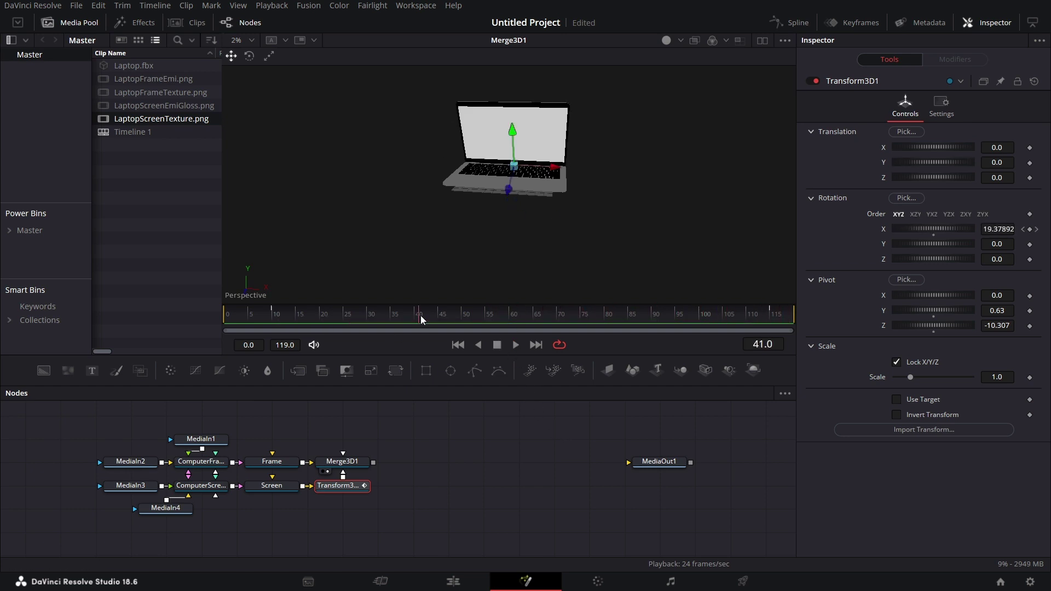
# Step: Move Merge3D1 and Transform3D1 farther from Frame and Screen to make room for another node between them
pyautogui.moveTo(420, 532); pyautogui.dragTo(474, 515)
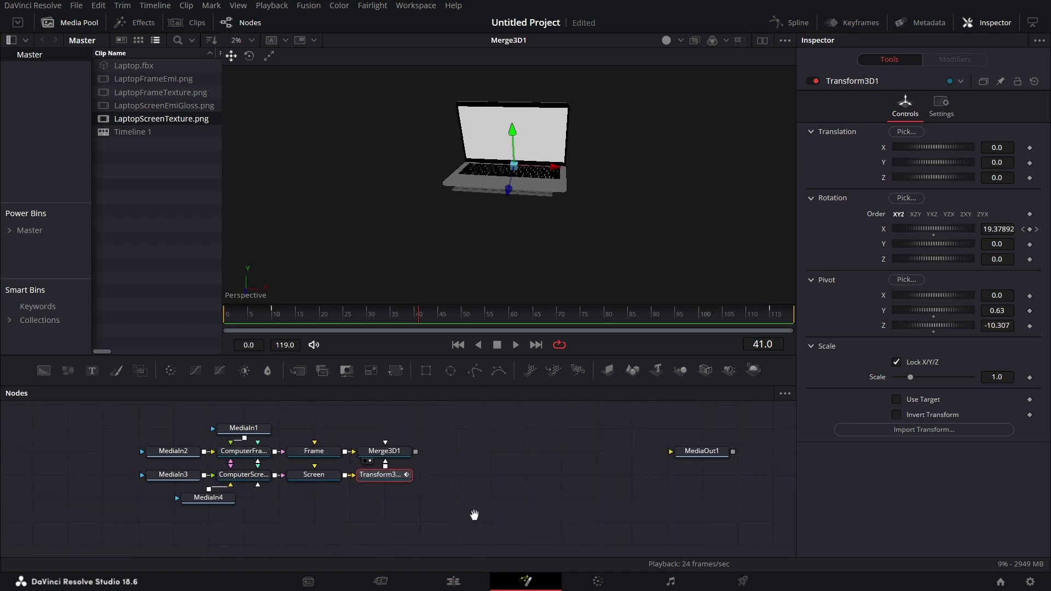
pyautogui.moveTo(461, 441); pyautogui.dragTo(474, 478)
pyautogui.click(474, 477)
# Step: Add the Windows 11 blue-shades wallpaper image as MediaIn5, place it below MediaIn4, and show it in the viewer
pyautogui.click(386, 511)
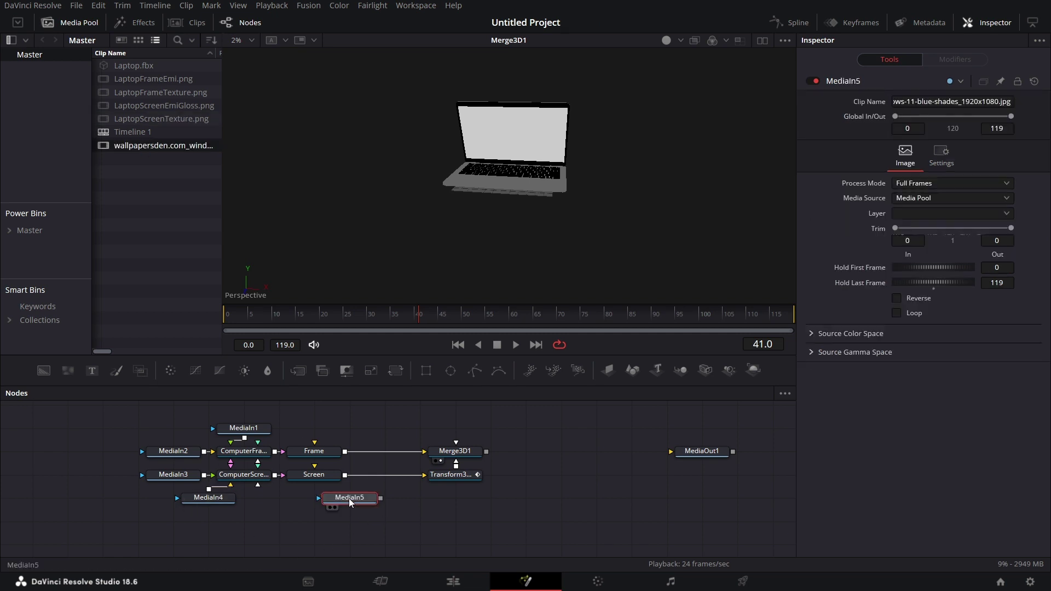
pyautogui.moveTo(349, 499); pyautogui.dragTo(144, 527)
pyautogui.press('1')
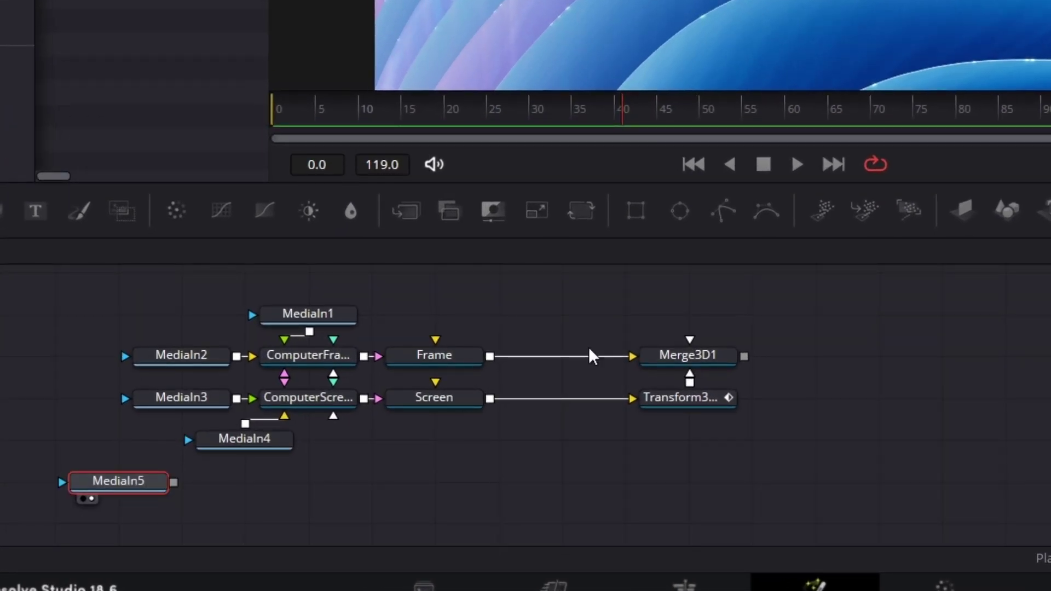
# Step: Add an ImagePlane3D node, feed MediaIn5 into it, and show the image plane in the viewer
pyautogui.moveTo(961, 229); pyautogui.dragTo(329, 517)
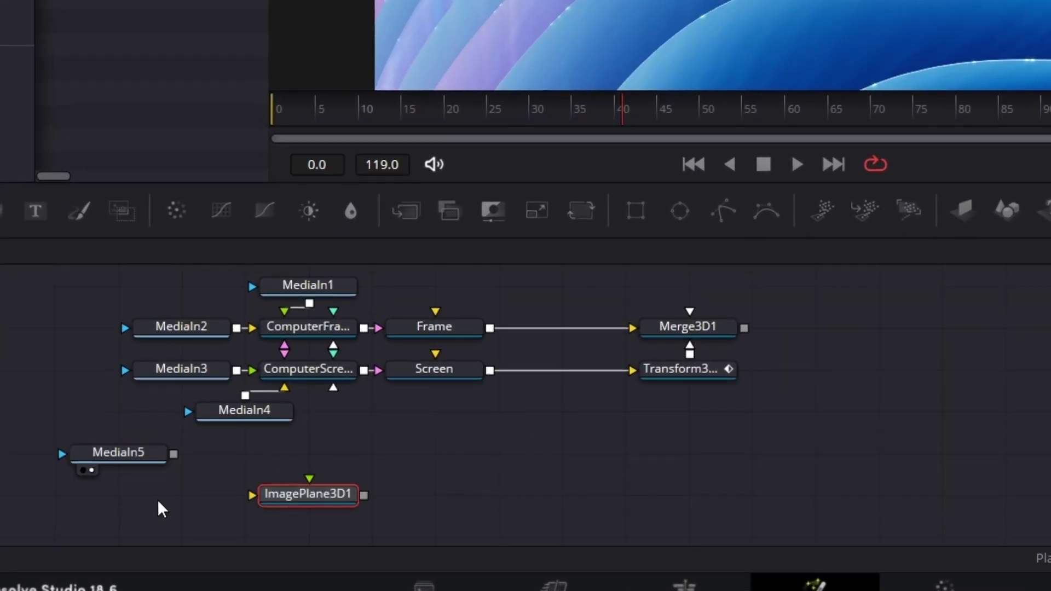
pyautogui.moveTo(171, 453); pyautogui.dragTo(307, 457)
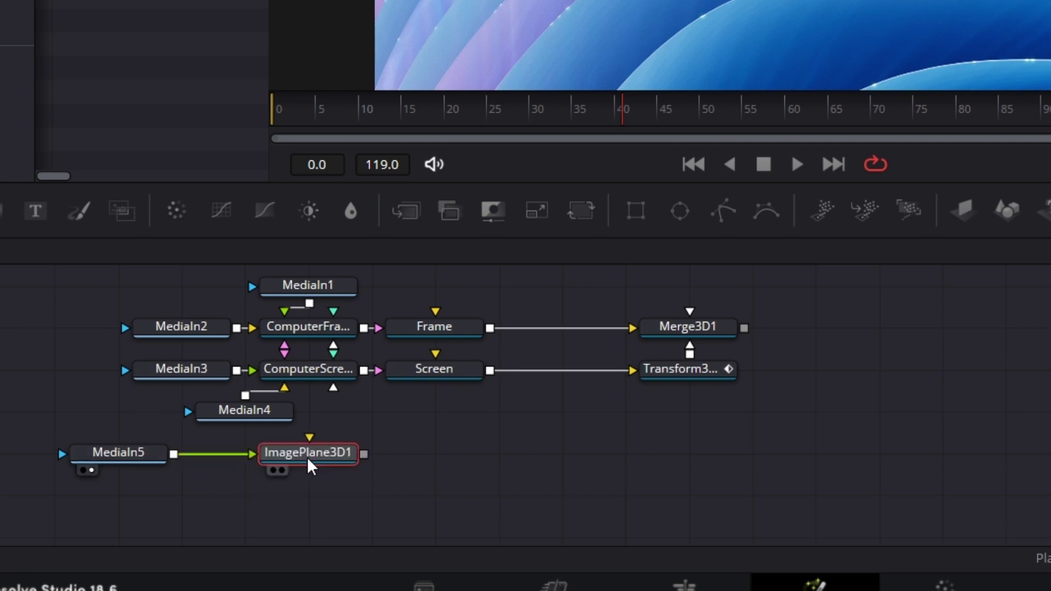
pyautogui.press('2')
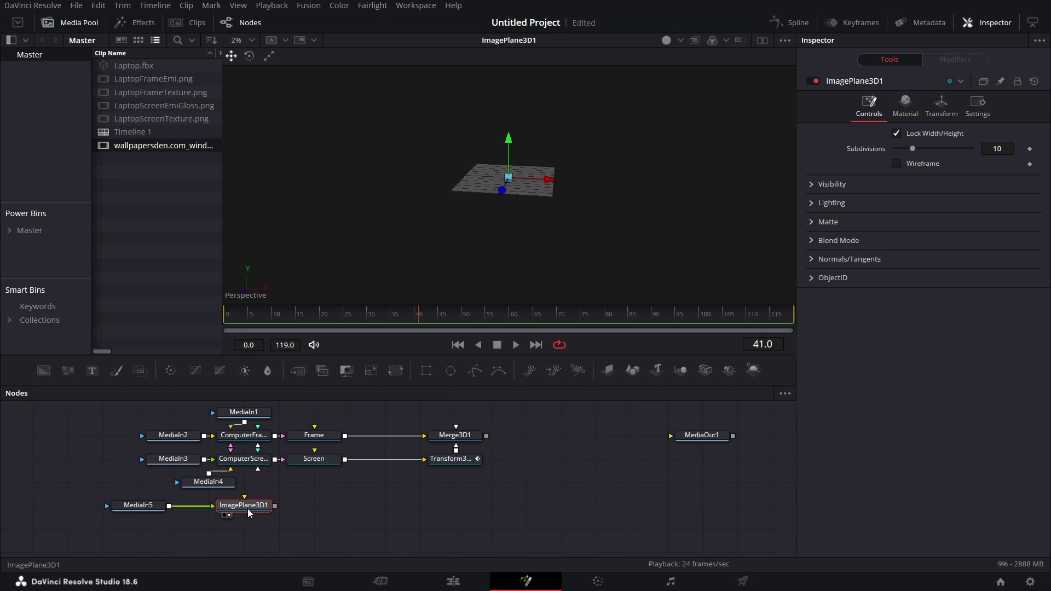
# Step: Set ImagePlane3D1's transform scale to 30.5
pyautogui.click(941, 103)
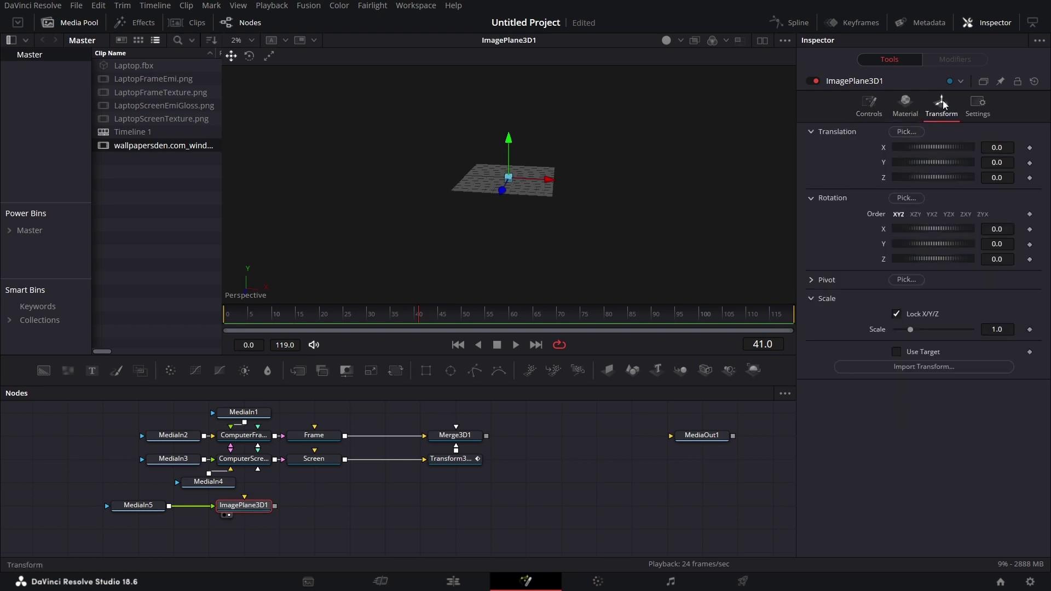
pyautogui.click(1006, 329)
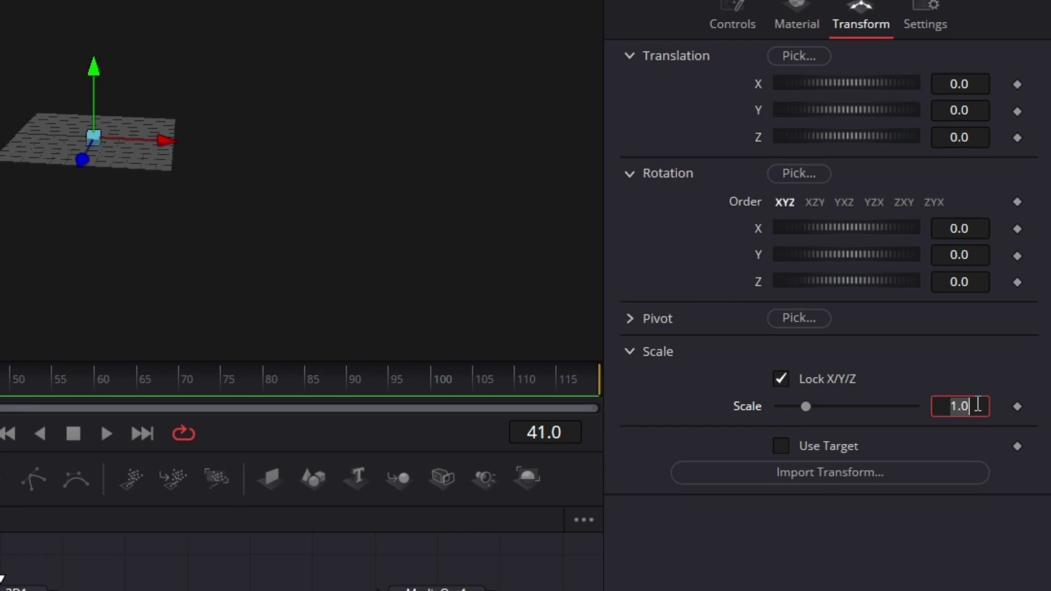
pyautogui.write('30.')
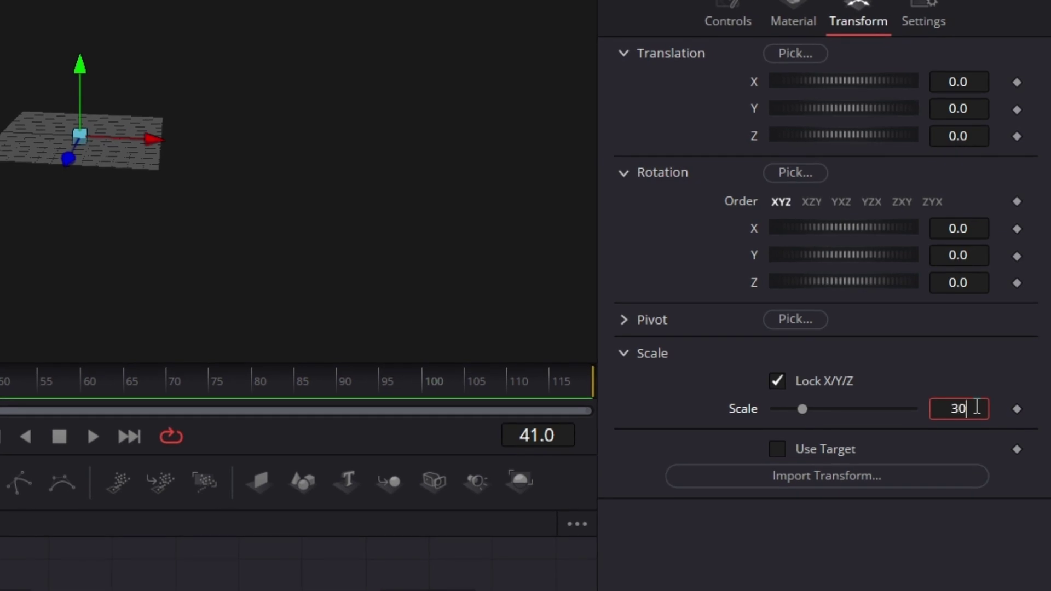
pyautogui.write('5')
pyautogui.press('Tab')
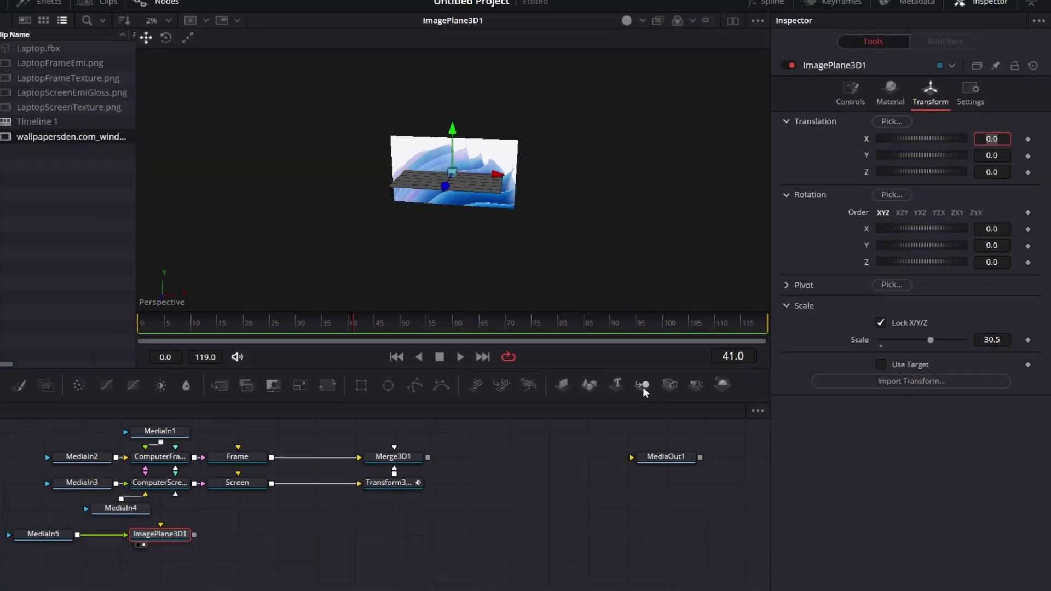
# Step: Insert a Merge3D node between Screen and Transform3D1 and connect ImagePlane3D1 to it
pyautogui.moveTo(642, 387); pyautogui.dragTo(307, 538)
pyautogui.moveTo(383, 465); pyautogui.dragTo(384, 461)
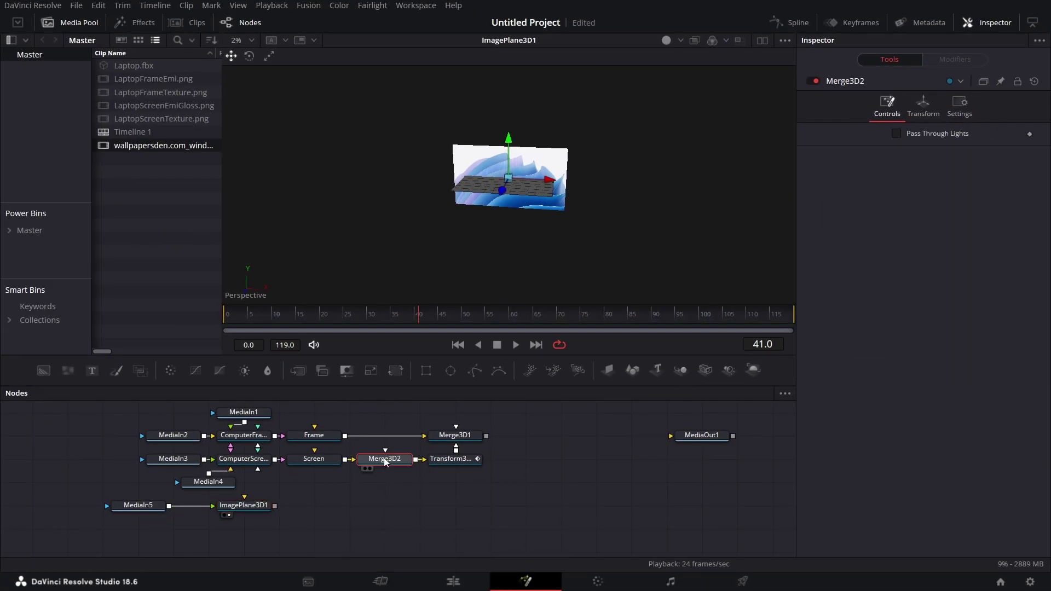
pyautogui.moveTo(275, 505); pyautogui.dragTo(381, 459)
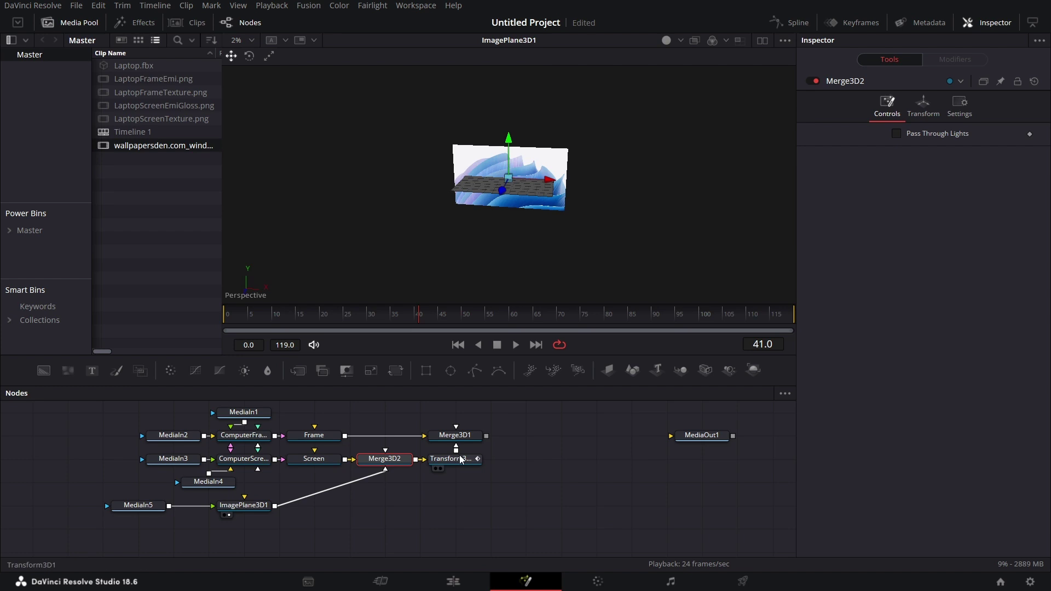
# Step: Tidy the graph by placing ImagePlane3D1 directly below Merge3D2 and MediaIn5 beside it
pyautogui.moveTo(241, 505); pyautogui.dragTo(378, 482)
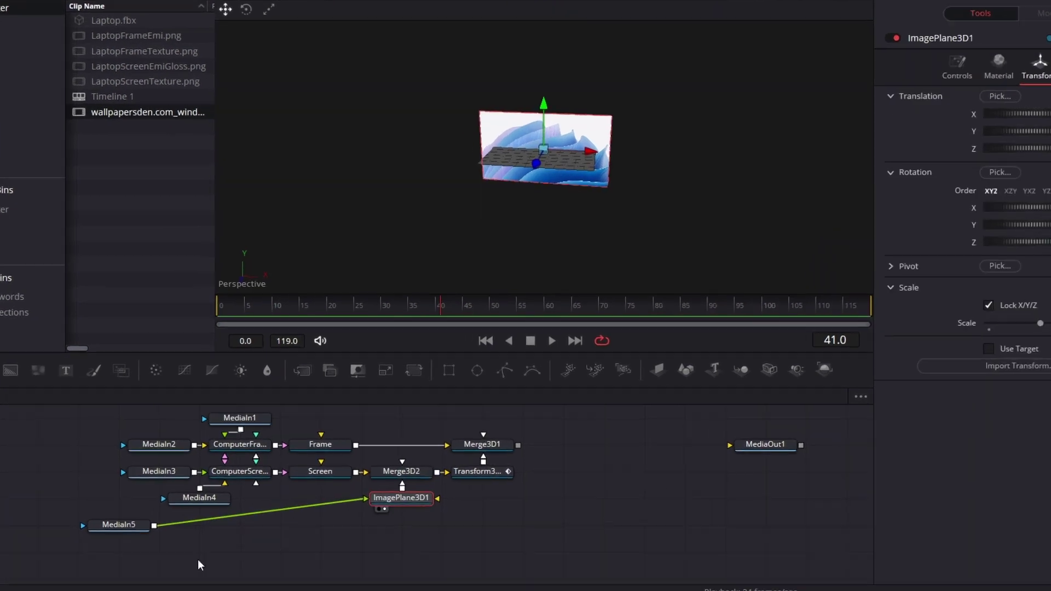
pyautogui.moveTo(114, 526); pyautogui.dragTo(320, 498)
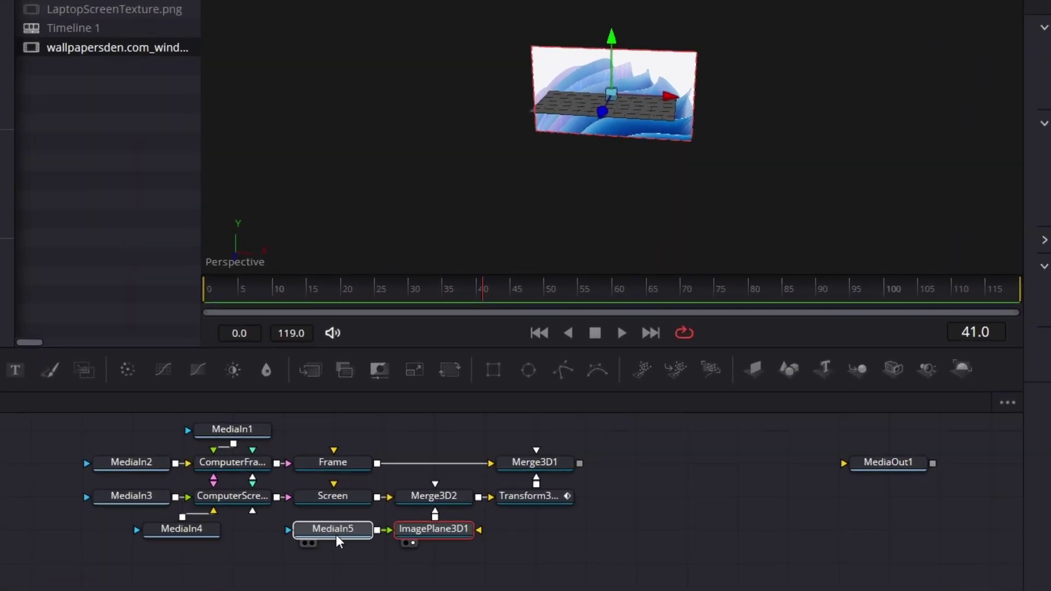
pyautogui.moveTo(522, 548); pyautogui.dragTo(519, 558)
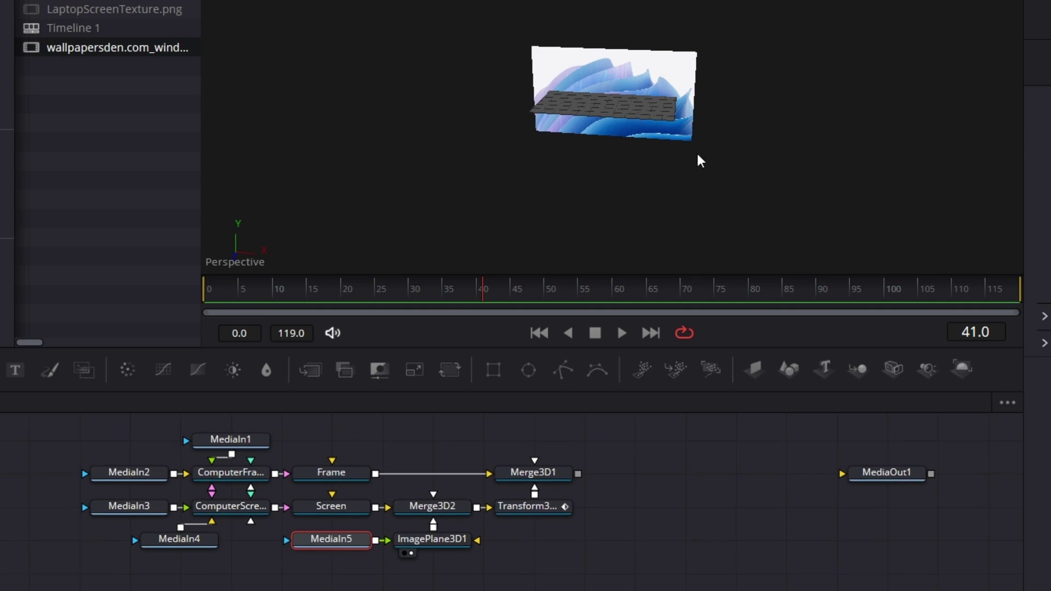
# Step: Show Merge3D2 in the viewer and align the wallpaper plane with the laptop screen using translation Y 10.435 and Z -10
pyautogui.moveTo(708, 130); pyautogui.dragTo(409, 96)
pyautogui.click(452, 506)
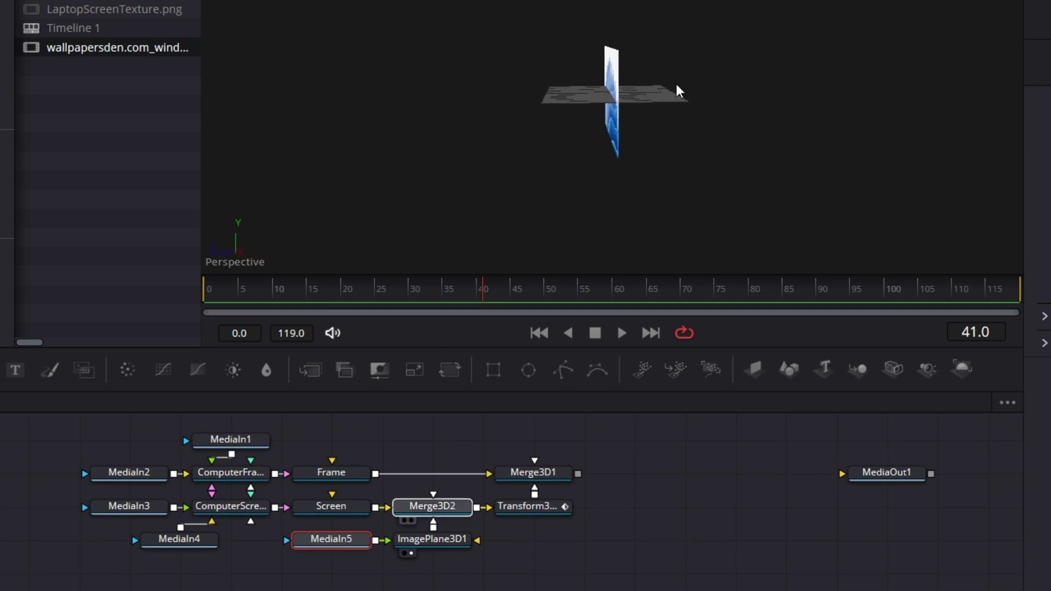
pyautogui.click(679, 91)
pyautogui.moveTo(630, 164); pyautogui.dragTo(664, 151)
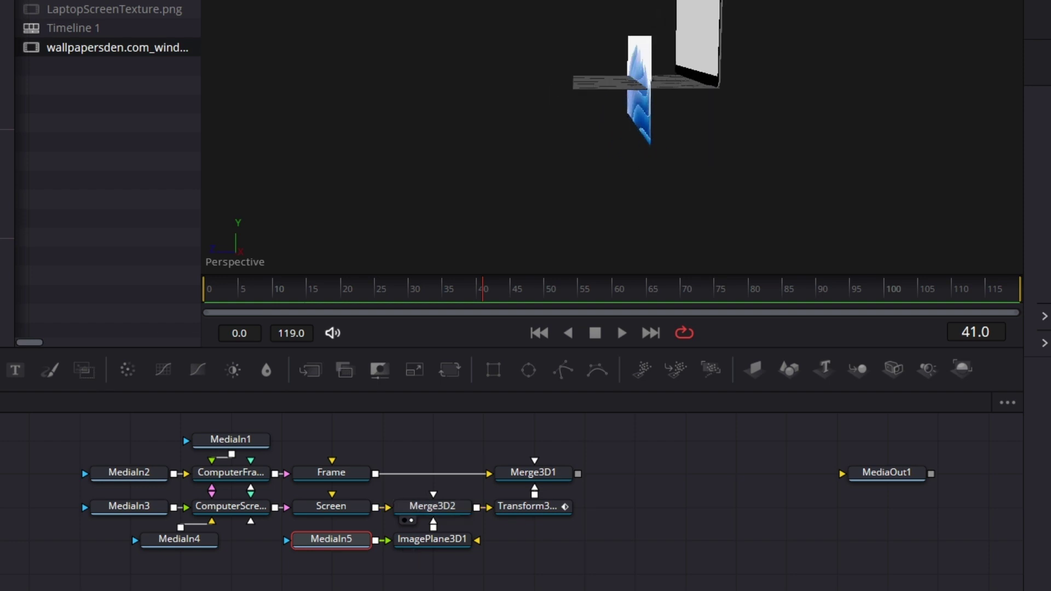
pyautogui.click(444, 542)
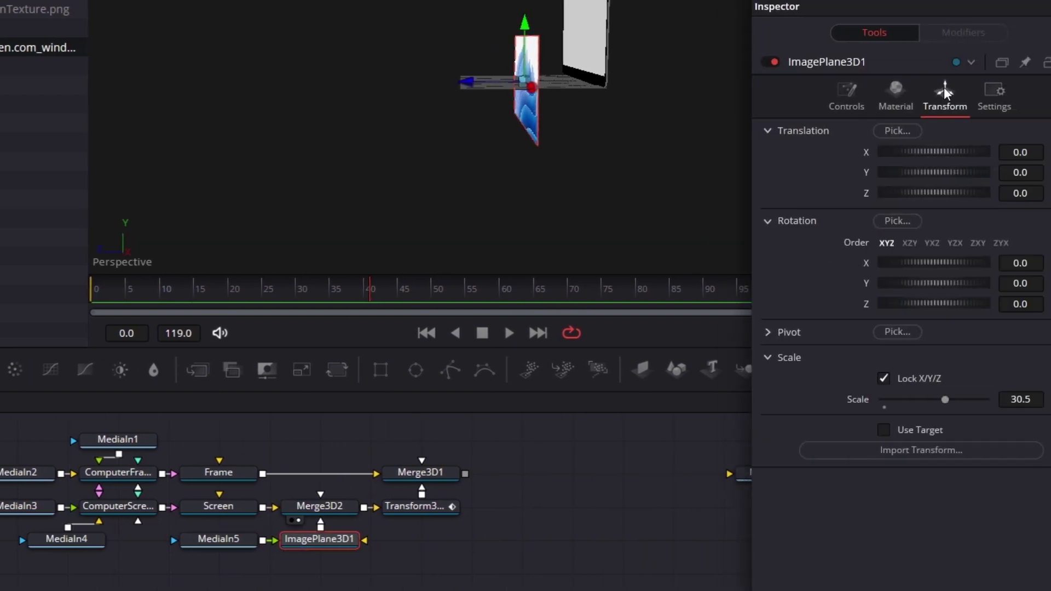
pyautogui.moveTo(893, 180); pyautogui.dragTo(1016, 188)
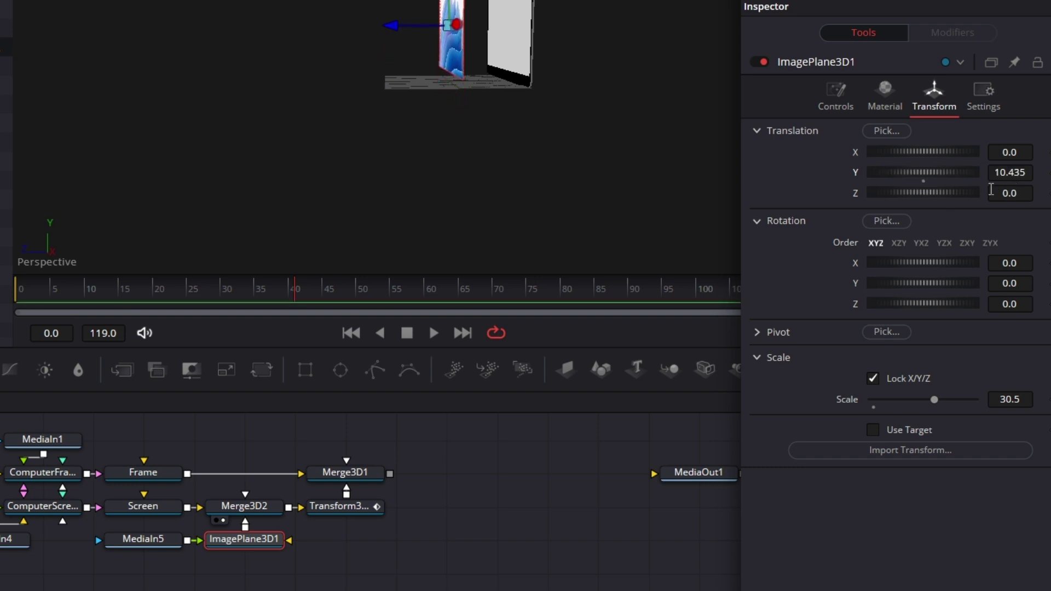
pyautogui.moveTo(911, 198); pyautogui.dragTo(855, 209)
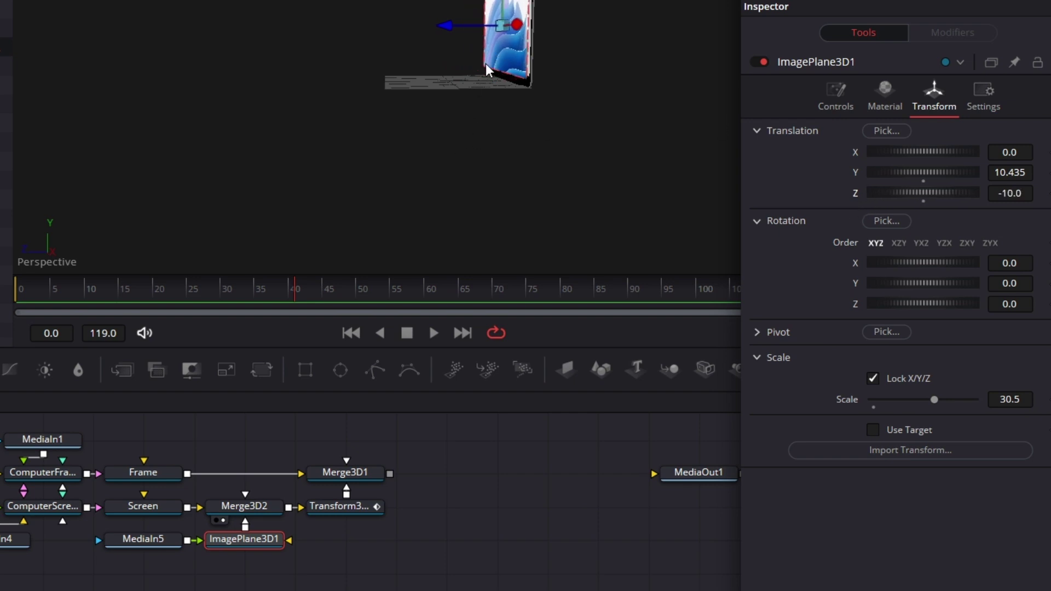
# Step: Fine-tune ImagePlane3D1's fit inside the laptop screen with translation Y about 10.753 and Z -10.65
pyautogui.moveTo(499, 74); pyautogui.dragTo(733, 89)
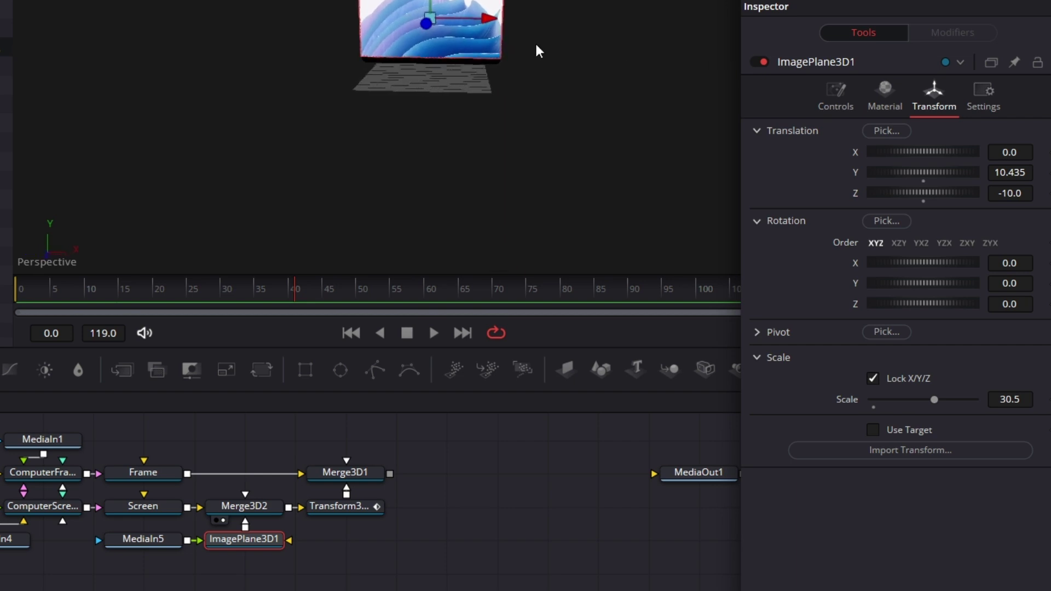
pyautogui.moveTo(464, 23); pyautogui.dragTo(736, 61)
pyautogui.moveTo(459, 17); pyautogui.dragTo(467, 206)
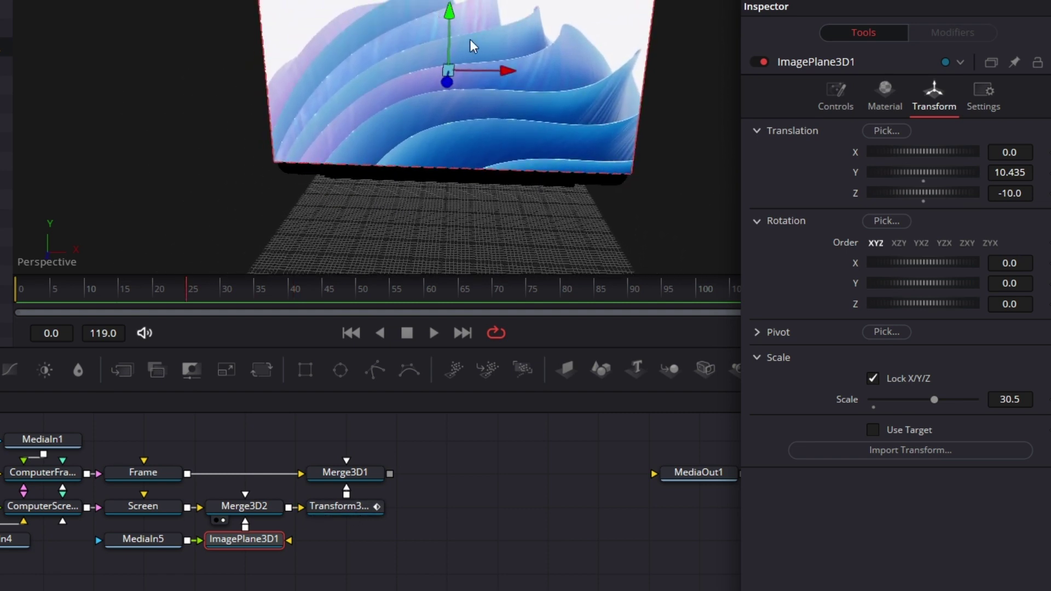
pyautogui.moveTo(449, 15); pyautogui.dragTo(447, 12)
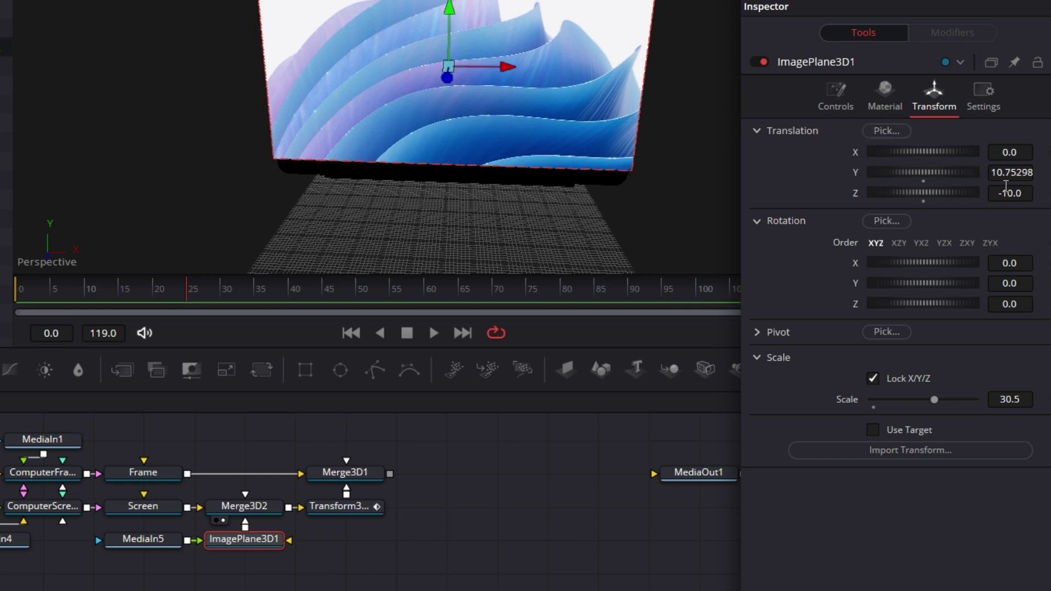
pyautogui.moveTo(1015, 193); pyautogui.dragTo(979, 192)
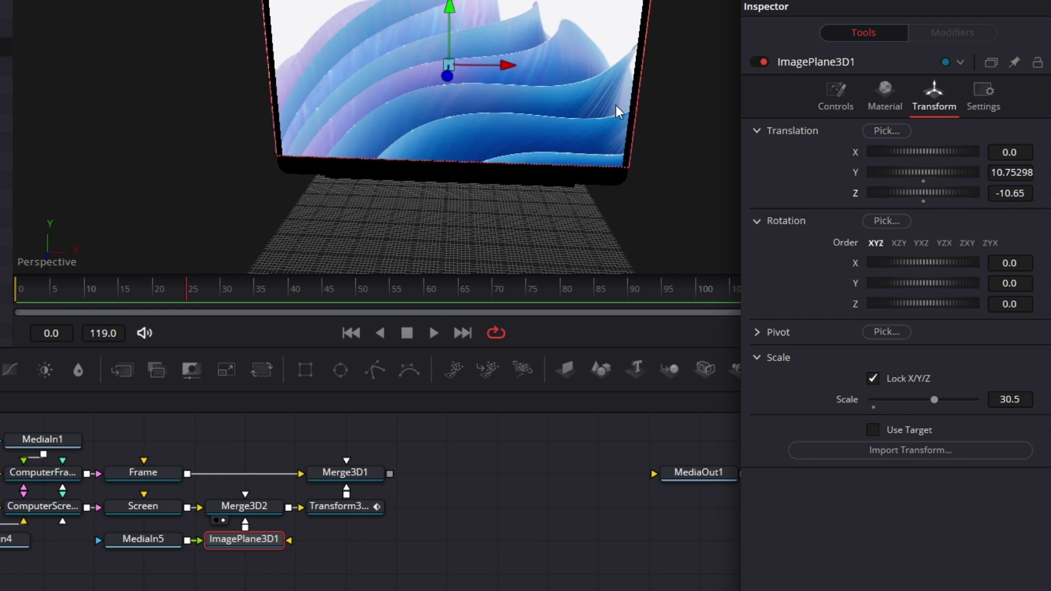
pyautogui.moveTo(694, 169); pyautogui.dragTo(584, 206)
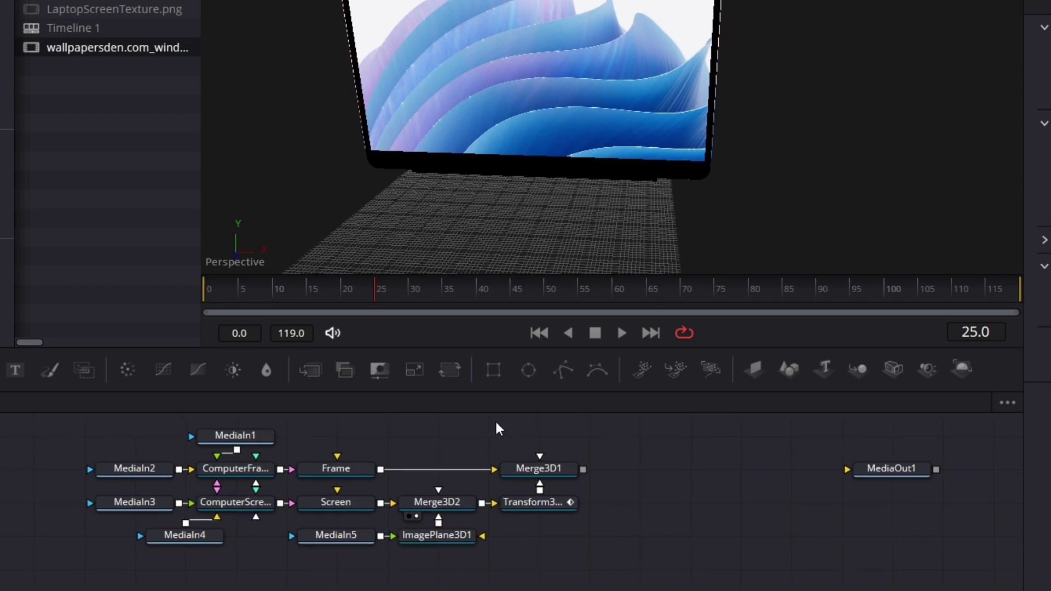
# Step: Add a Rectangle mask to MediaIn5 and enlarge its width and height until it reveals the full wallpaper
pyautogui.moveTo(493, 369); pyautogui.dragTo(343, 535)
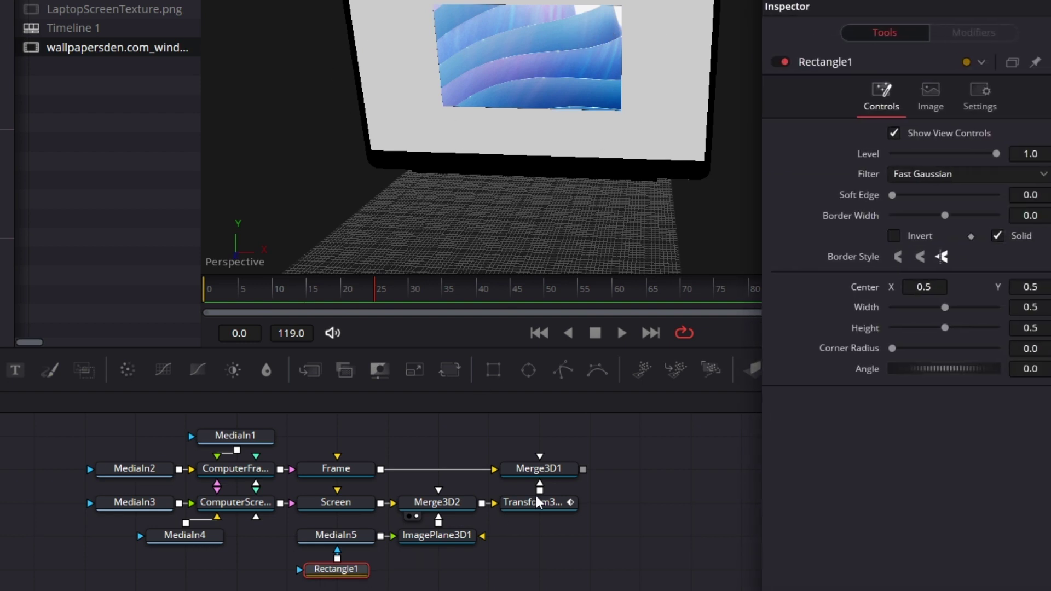
pyautogui.moveTo(925, 308); pyautogui.dragTo(977, 307)
pyautogui.moveTo(924, 327); pyautogui.dragTo(1045, 342)
pyautogui.scroll(-2, 1019, 309)
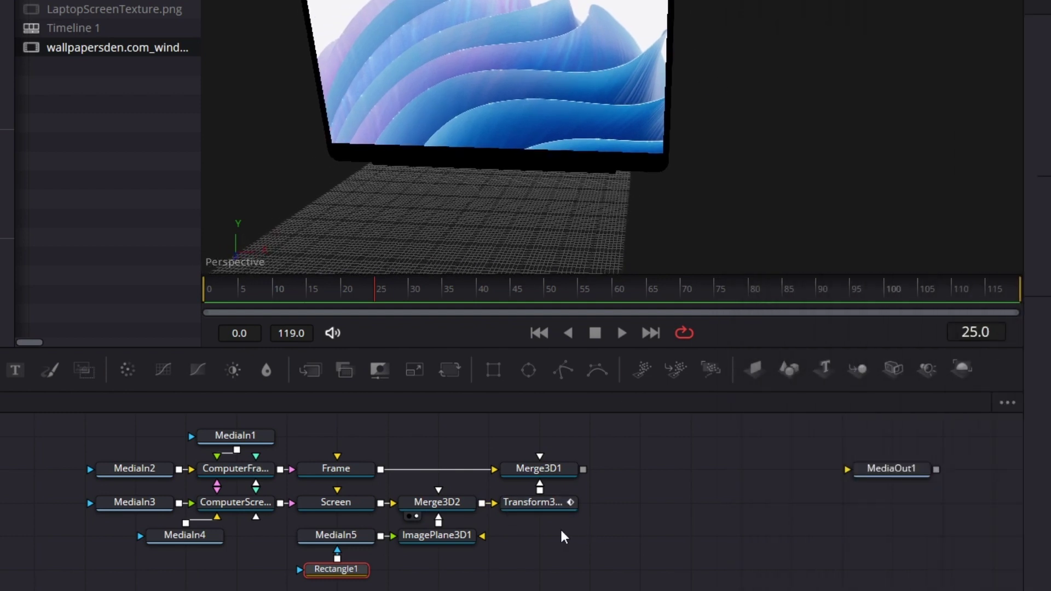
# Step: Show Merge3D1 in the viewer and play the hinge animation from near the start to check the screen's motion
pyautogui.moveTo(561, 471); pyautogui.dragTo(496, 266)
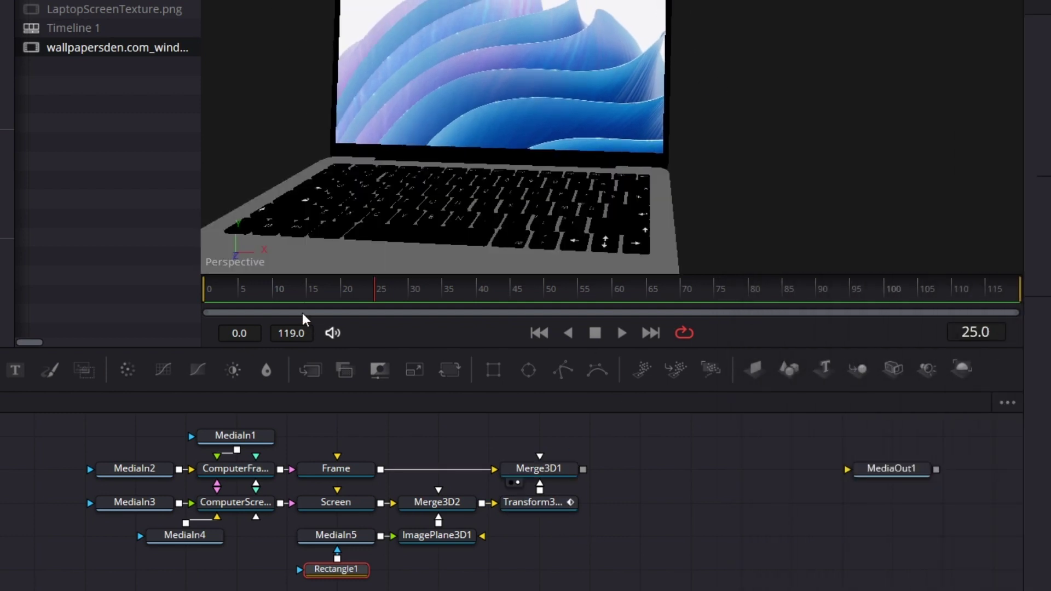
pyautogui.click(233, 285)
pyautogui.click(621, 332)
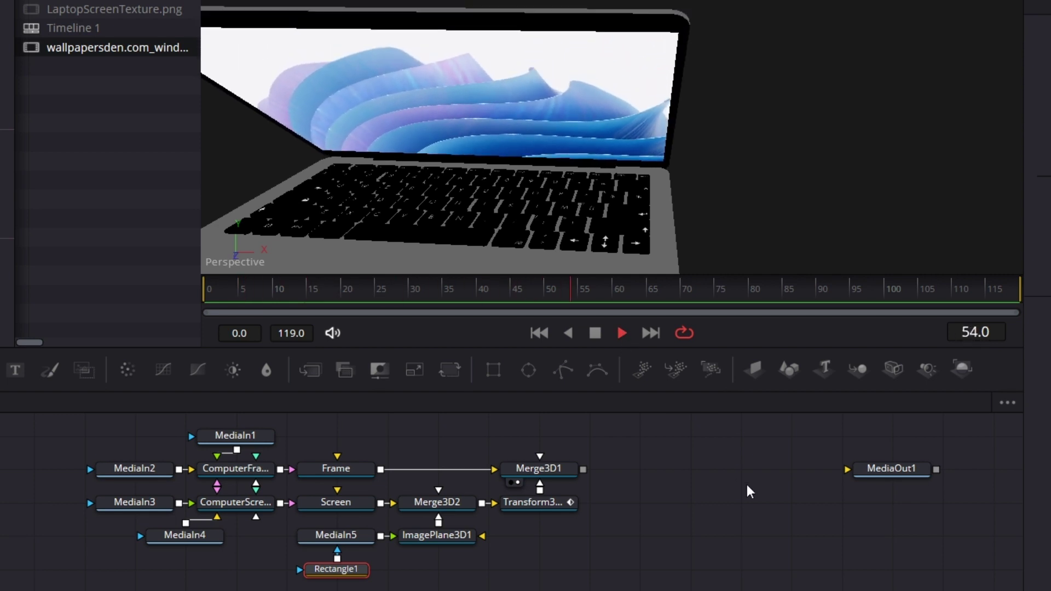
pyautogui.click(595, 333)
# Step: Move MediaOut1 farther from Merge3D1 to make room for more nodes
pyautogui.moveTo(699, 581); pyautogui.dragTo(673, 590)
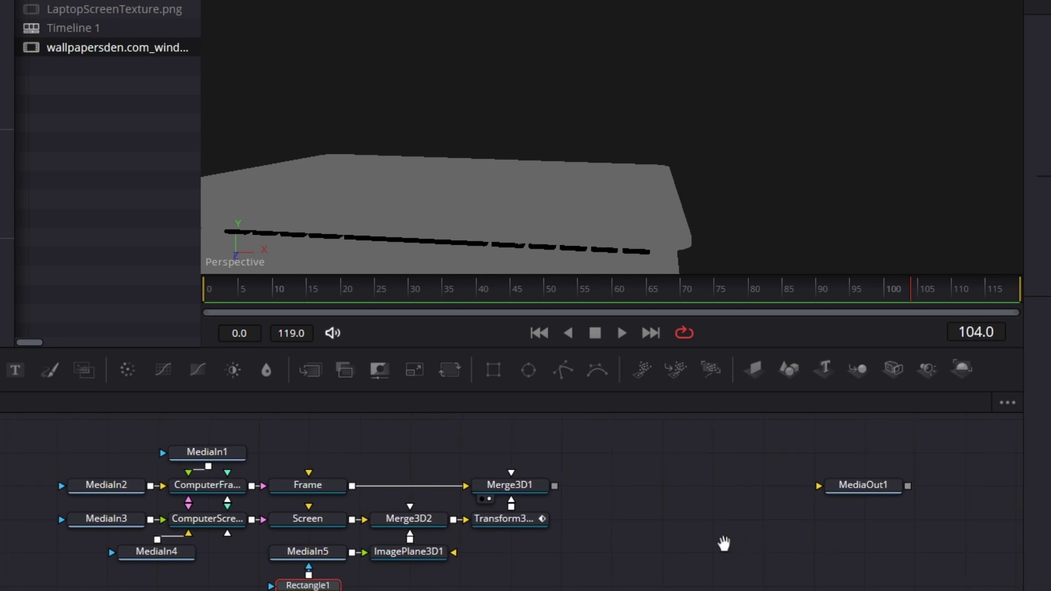
pyautogui.click(847, 496)
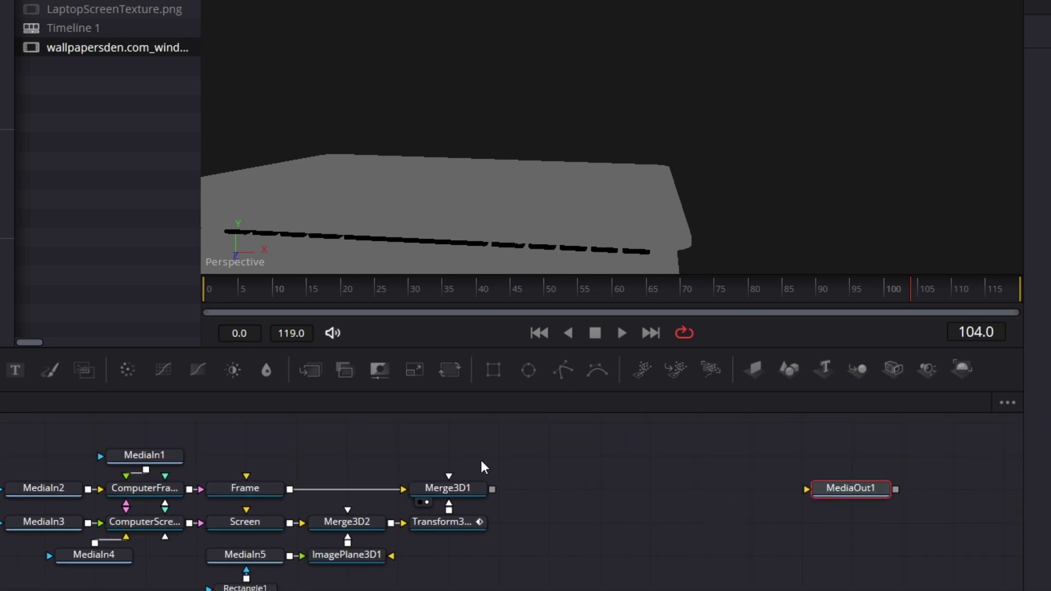
pyautogui.hscroll(-2, 695, 497)
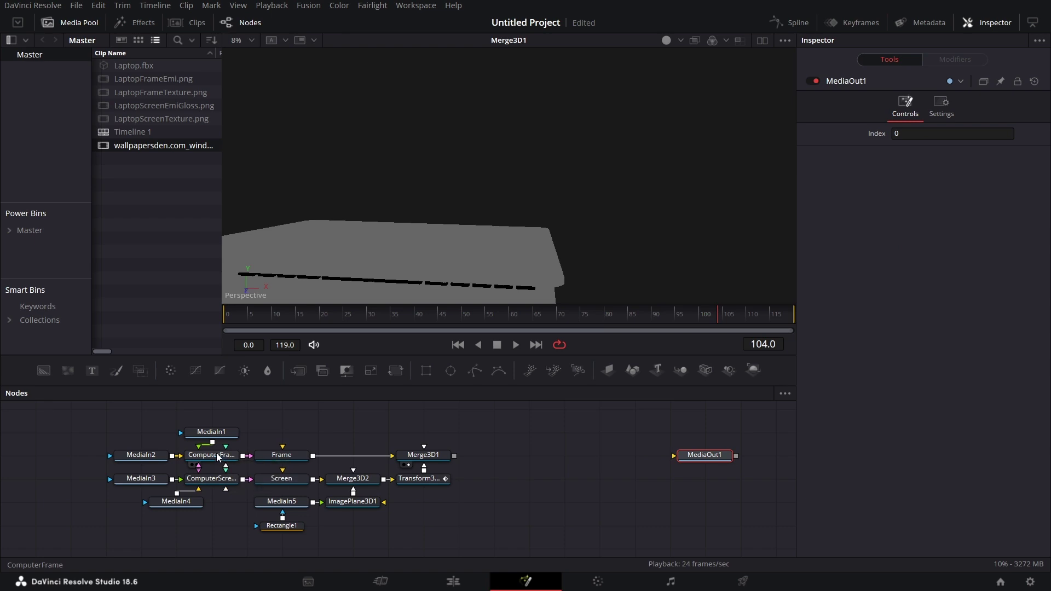
# Step: Set the specular intensity of both the ComputerFrame and ComputerScreen materials to 1.0
pyautogui.click(218, 458)
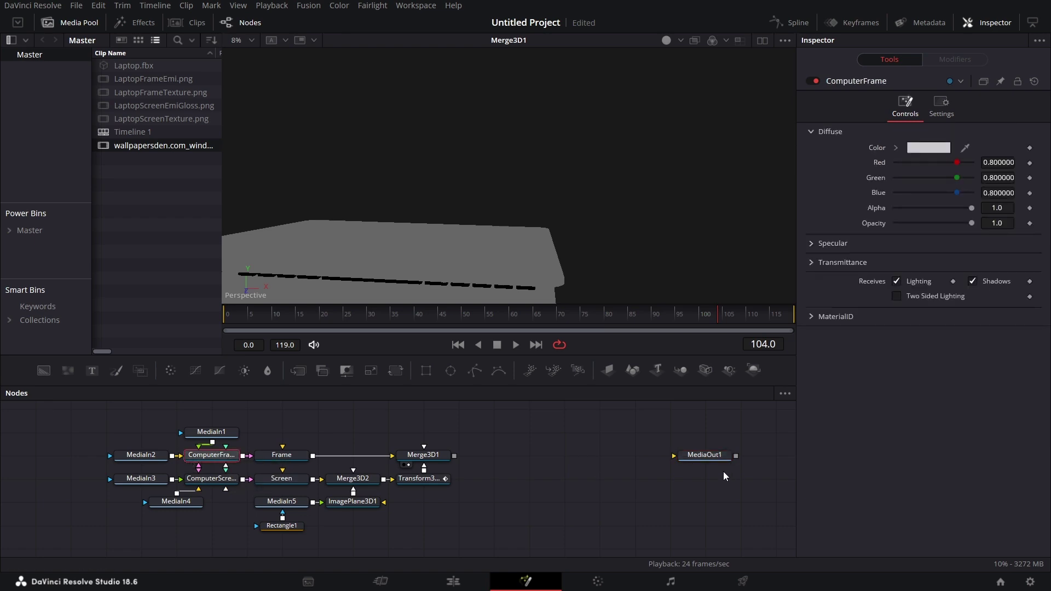
pyautogui.click(810, 243)
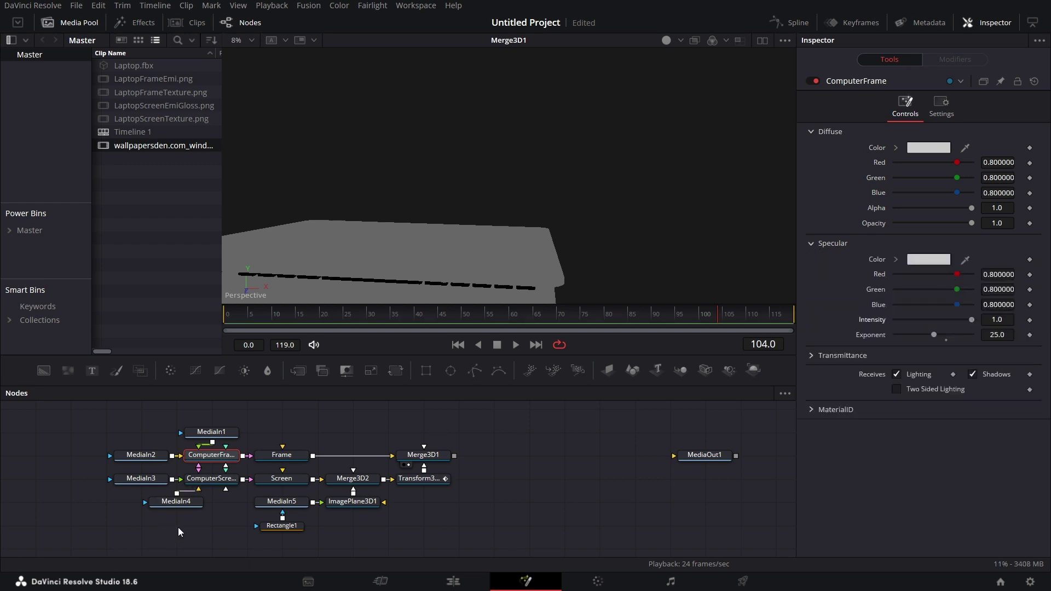
pyautogui.click(219, 481)
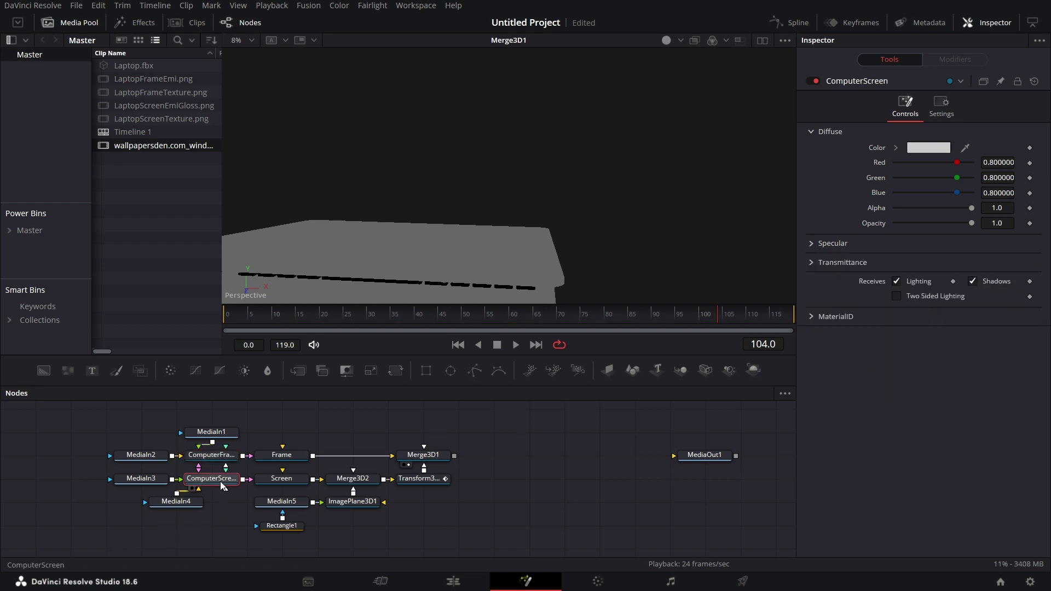
pyautogui.click(812, 244)
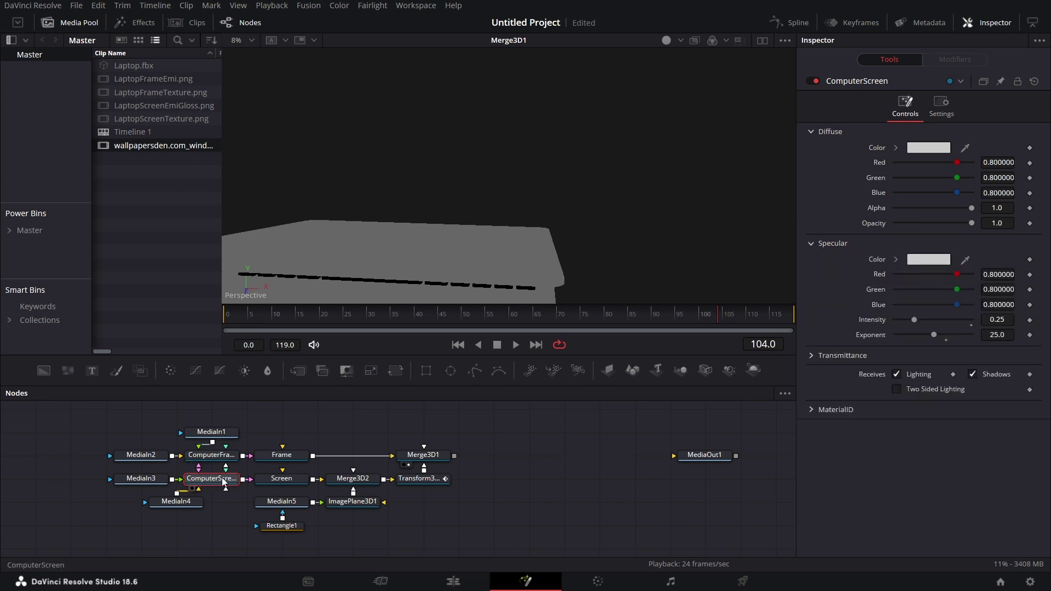
pyautogui.moveTo(912, 320); pyautogui.dragTo(973, 320)
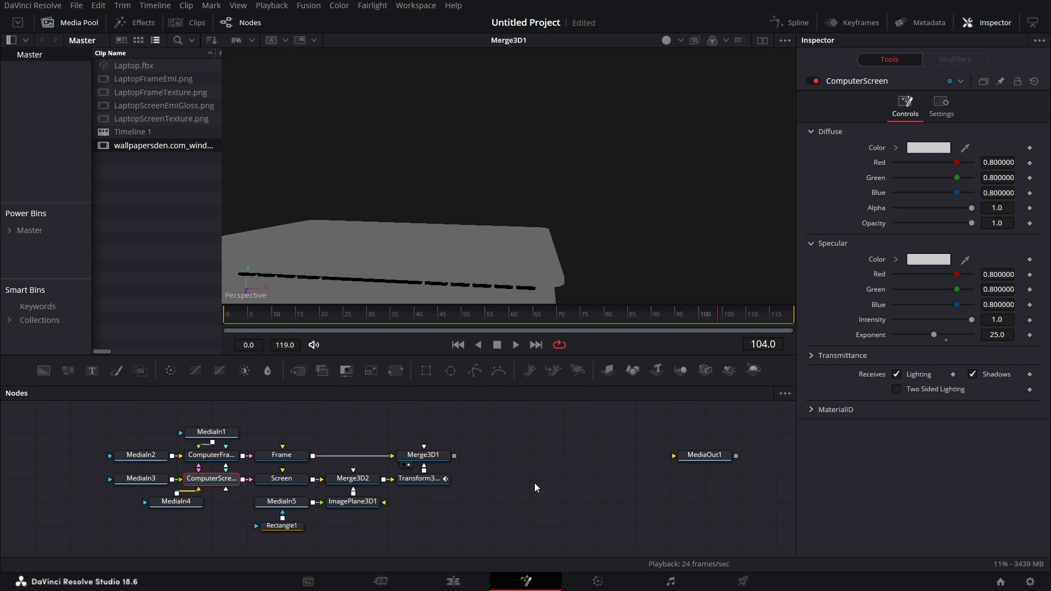
# Step: Add a Renderer3D node in front of MediaOut1 and connect Merge3D1's output to it
pyautogui.hscroll(1, 530, 487)
pyautogui.moveTo(552, 220); pyautogui.dragTo(674, 177)
pyautogui.moveTo(753, 370); pyautogui.dragTo(622, 456)
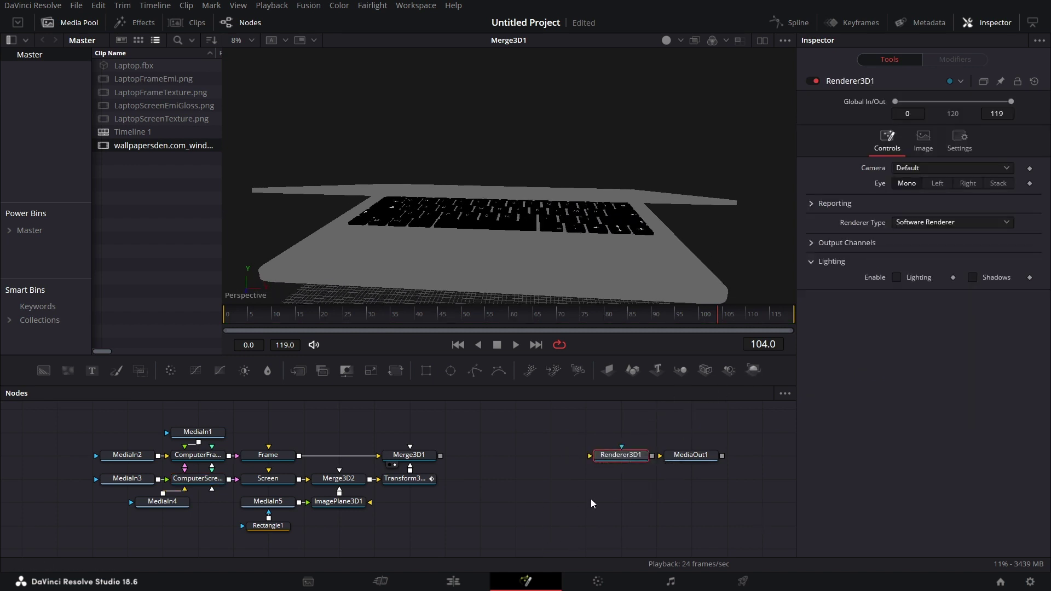
pyautogui.moveTo(439, 455); pyautogui.dragTo(590, 454)
# Step: Add a Camera3D node, connect it to Merge3D1 and place it with some spacing above that node
pyautogui.moveTo(704, 370); pyautogui.dragTo(418, 463)
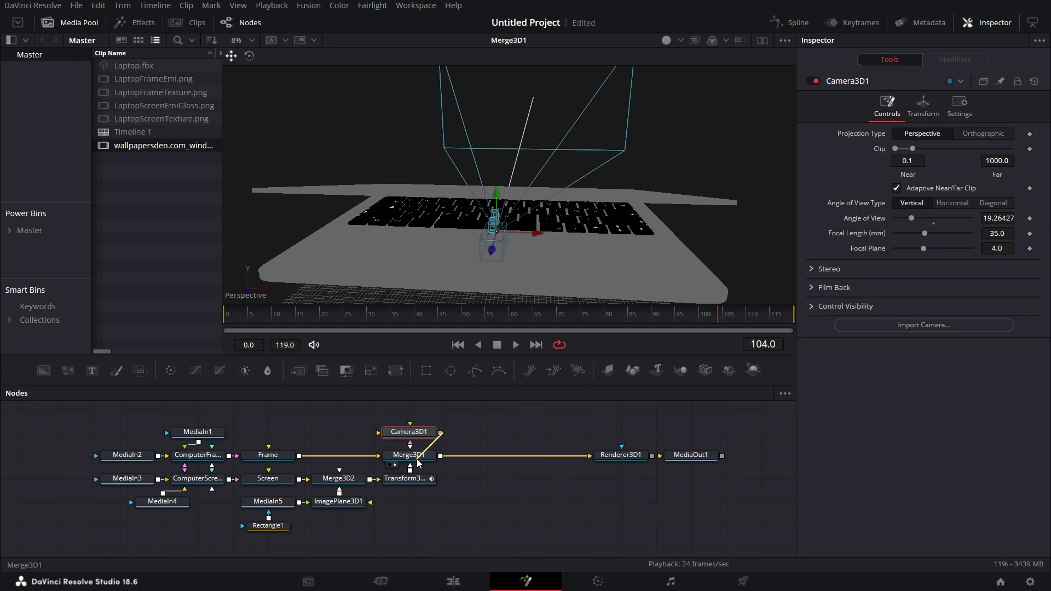
pyautogui.scroll(-1, 423, 434)
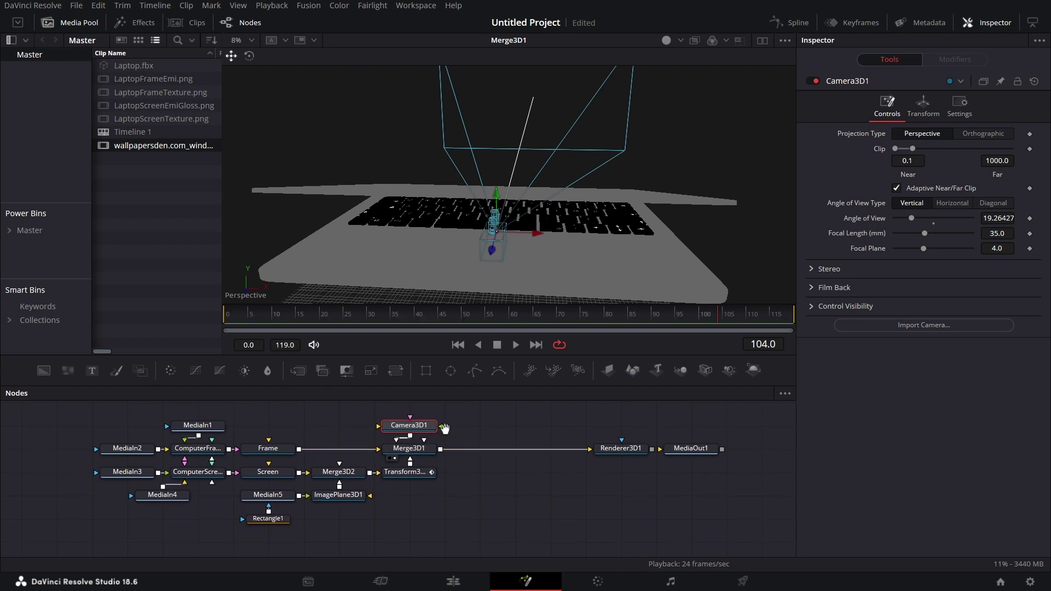
pyautogui.moveTo(423, 434)
pyautogui.mouseDown()
pyautogui.moveTo(412, 395)
pyautogui.moveTo(423, 417)
pyautogui.mouseUp()
pyautogui.scroll(1, 547, 495)
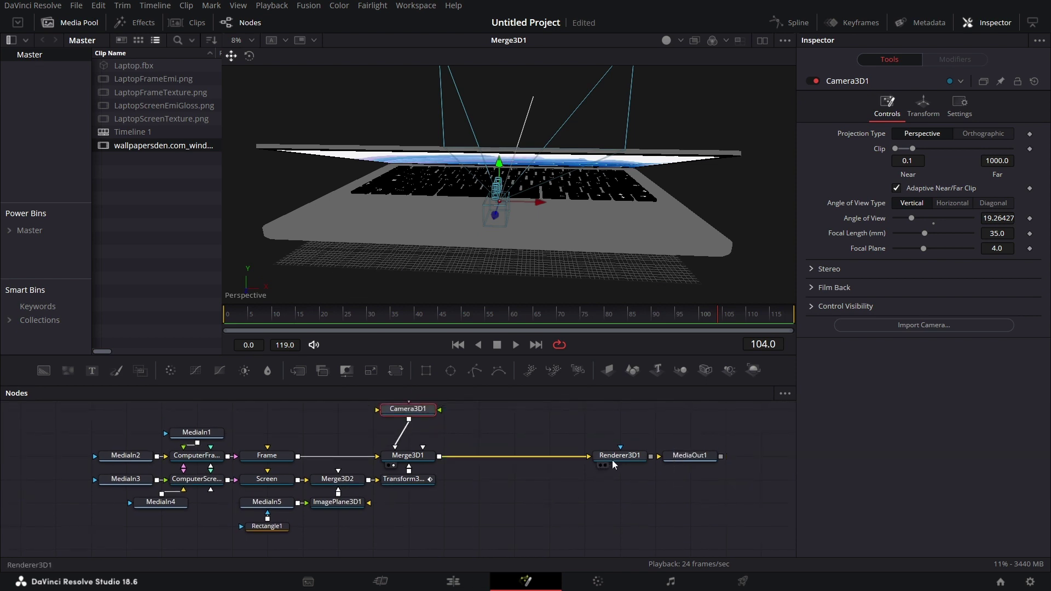
# Step: Preview Renderer3D1's output in the viewer, and return the viewer to Merge3D1
pyautogui.press('1')
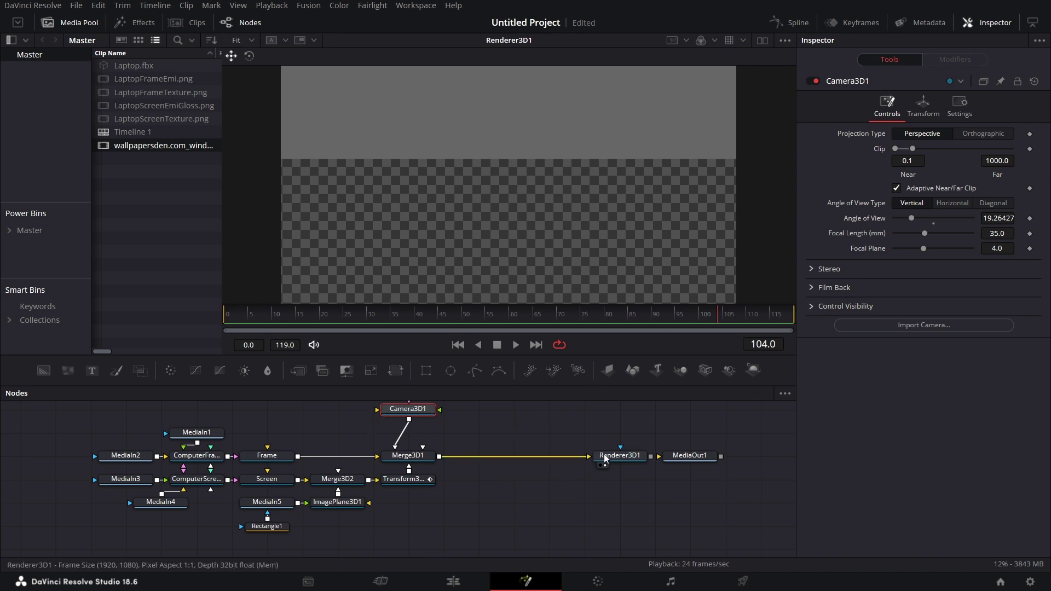
pyautogui.click(426, 461)
pyautogui.press('1')
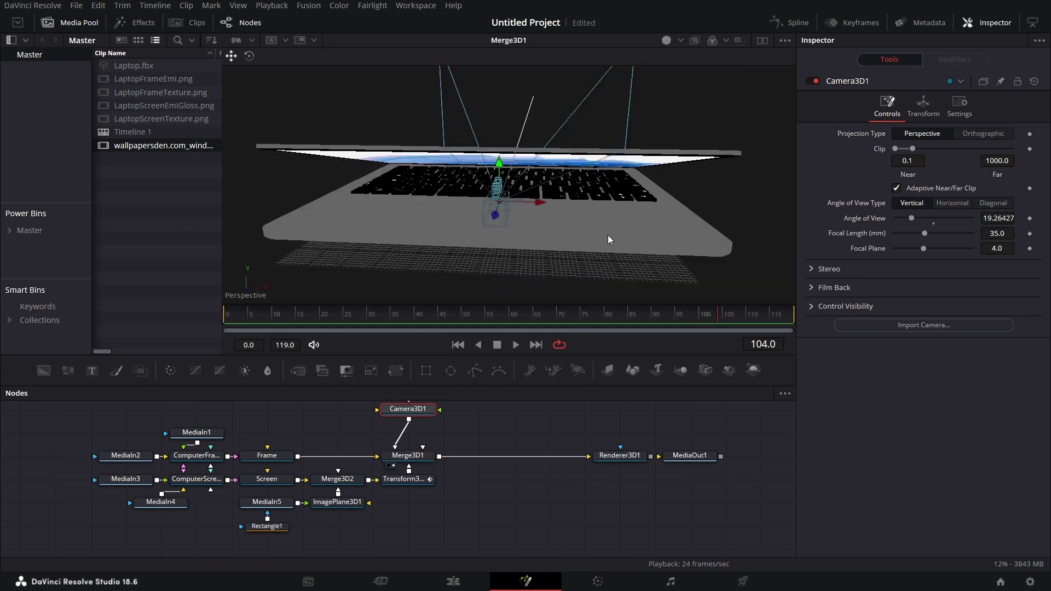
# Step: Turn on the guides in the Merge3D1 viewer to help frame the camera shot
pyautogui.rightClick(633, 104)
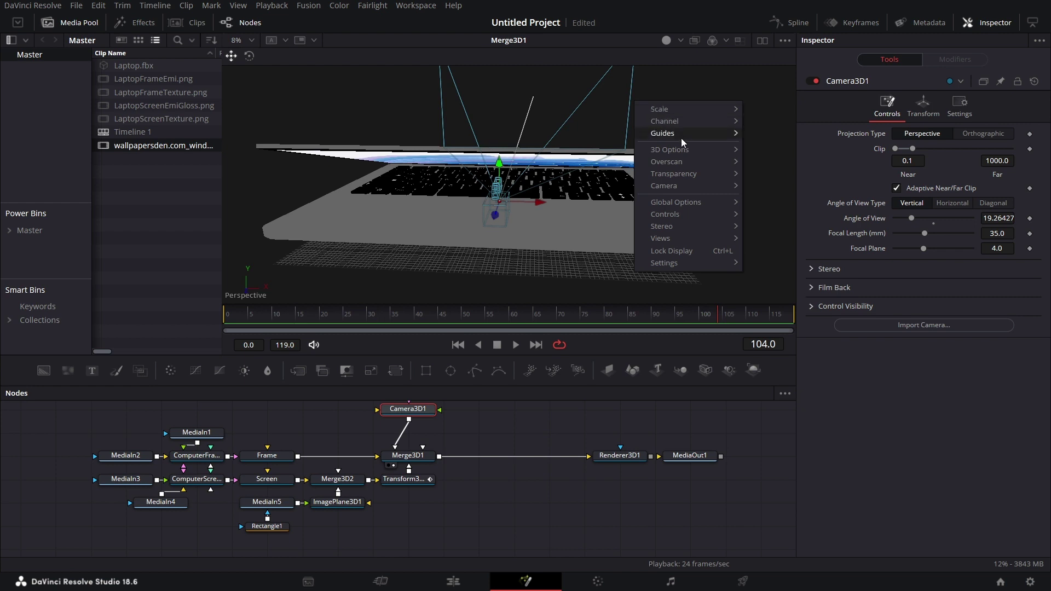
pyautogui.moveTo(680, 134)
pyautogui.click(782, 133)
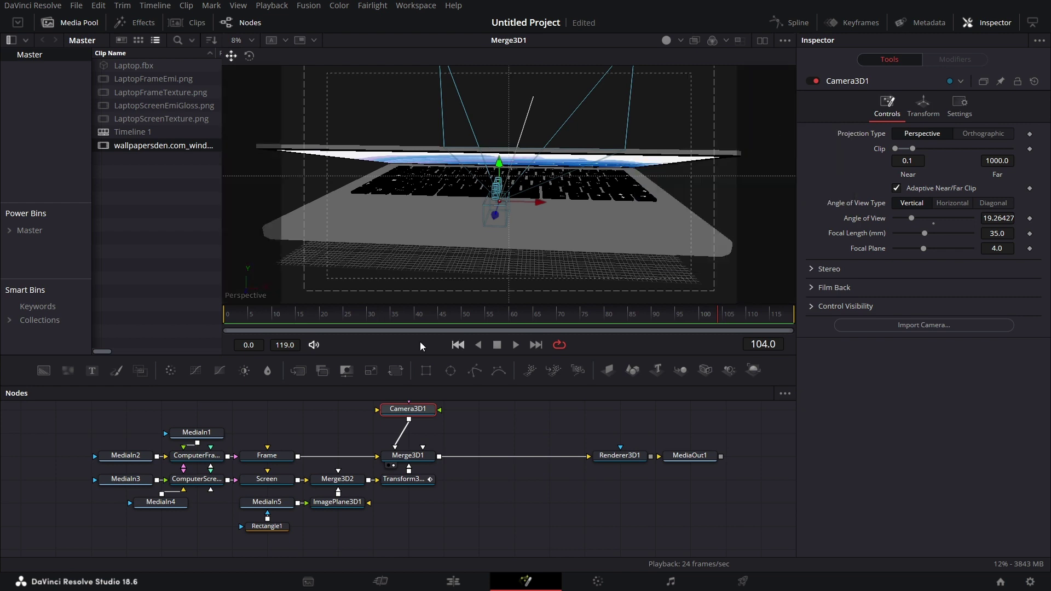
# Step: Frame a low close-up of the laptop keys in Merge3D1's perspective view and copy that point of view to Camera3D1
pyautogui.moveTo(698, 97); pyautogui.dragTo(719, 110)
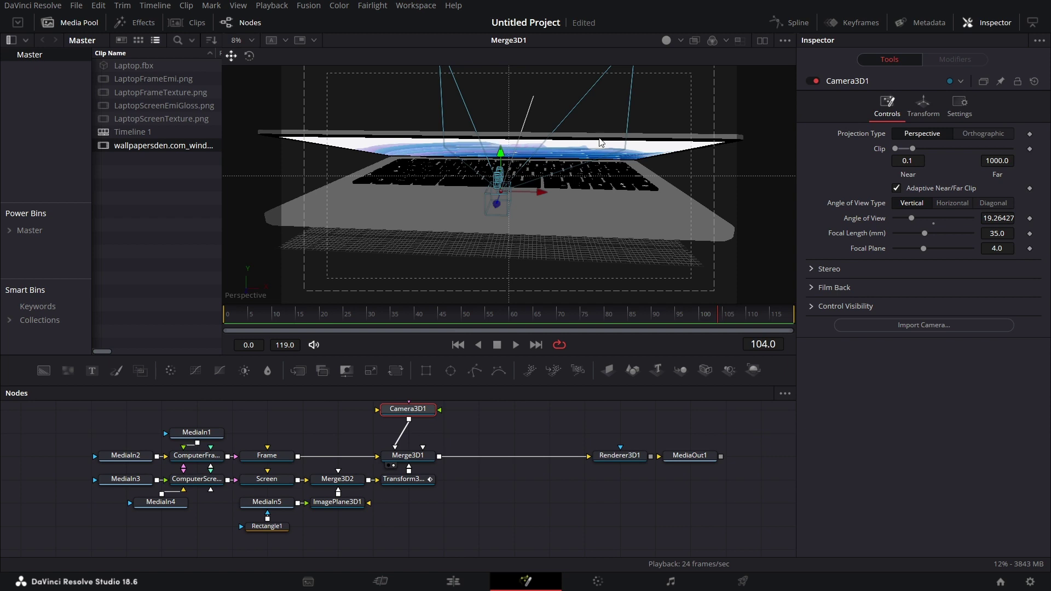
pyautogui.click(402, 456)
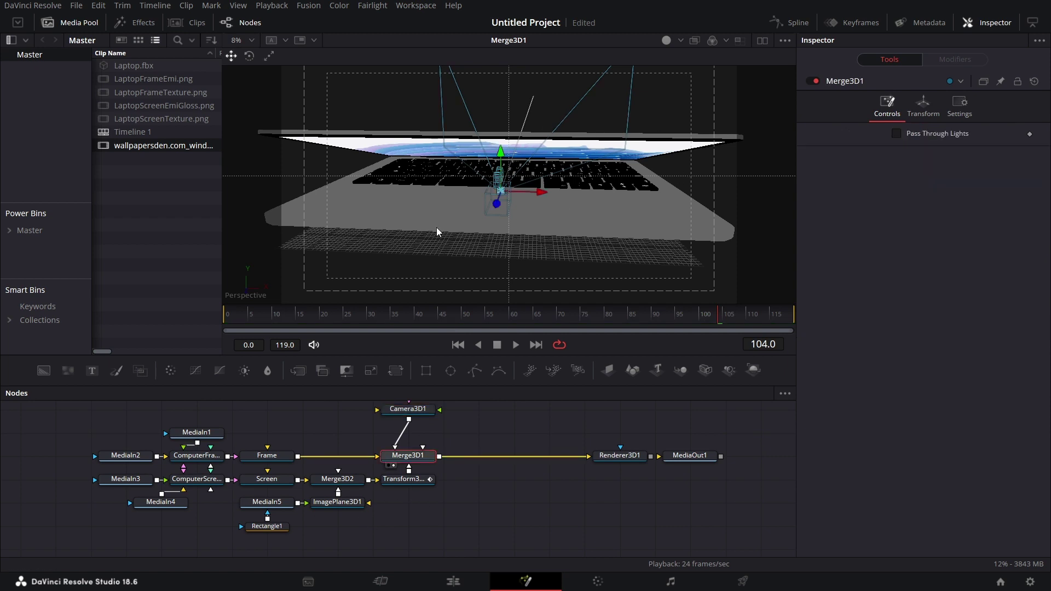
pyautogui.moveTo(435, 229); pyautogui.dragTo(641, 203)
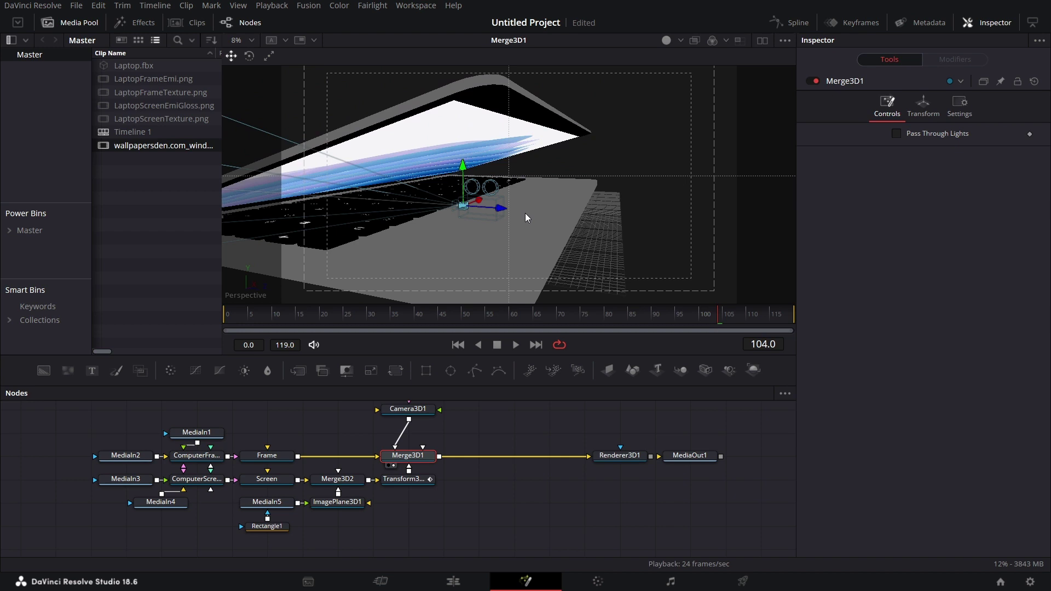
pyautogui.moveTo(524, 212); pyautogui.dragTo(643, 225)
pyautogui.moveTo(575, 244); pyautogui.dragTo(661, 226)
pyautogui.moveTo(380, 212); pyautogui.dragTo(401, 205)
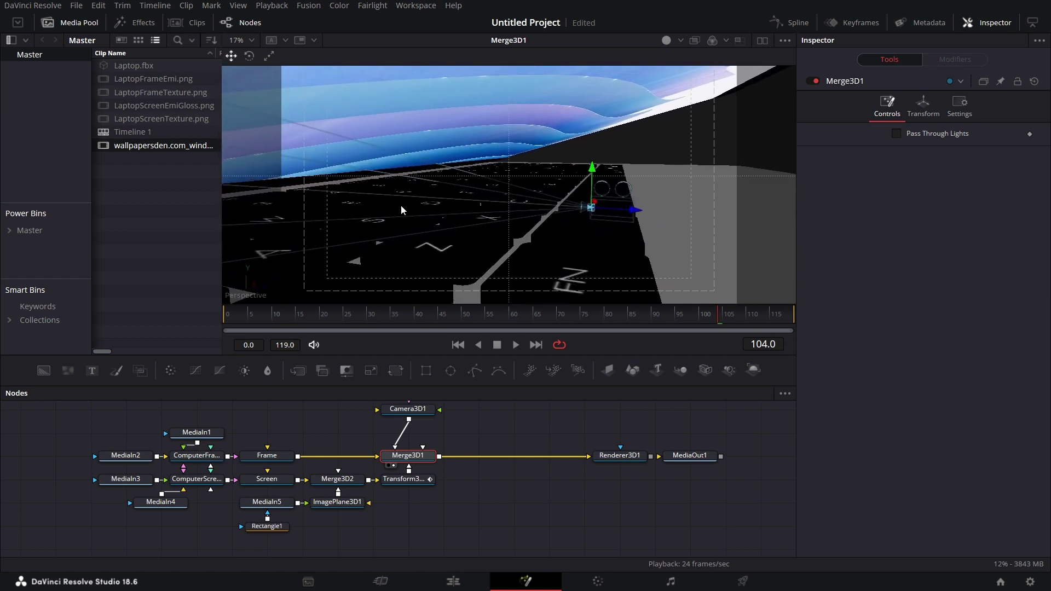
pyautogui.moveTo(477, 205); pyautogui.dragTo(524, 182)
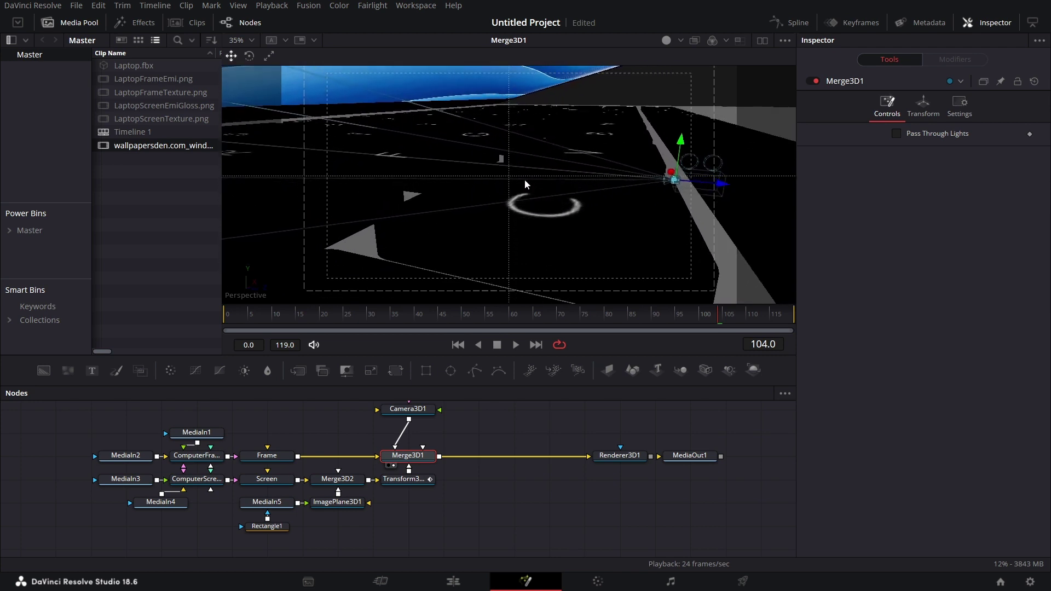
pyautogui.moveTo(448, 222)
pyautogui.mouseDown()
pyautogui.moveTo(465, 224)
pyautogui.moveTo(457, 238)
pyautogui.mouseUp()
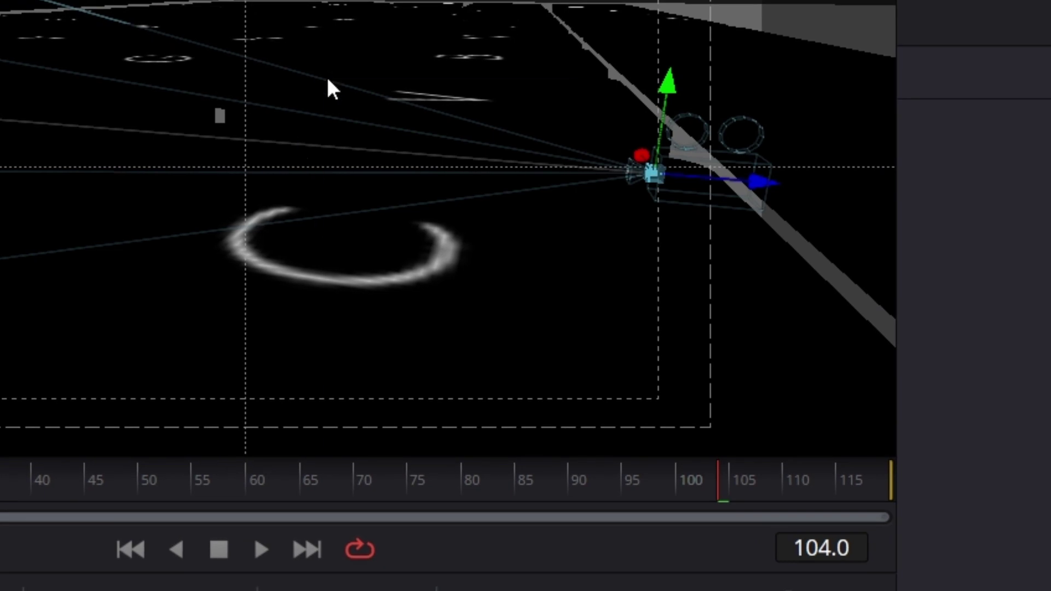
pyautogui.rightClick(328, 80)
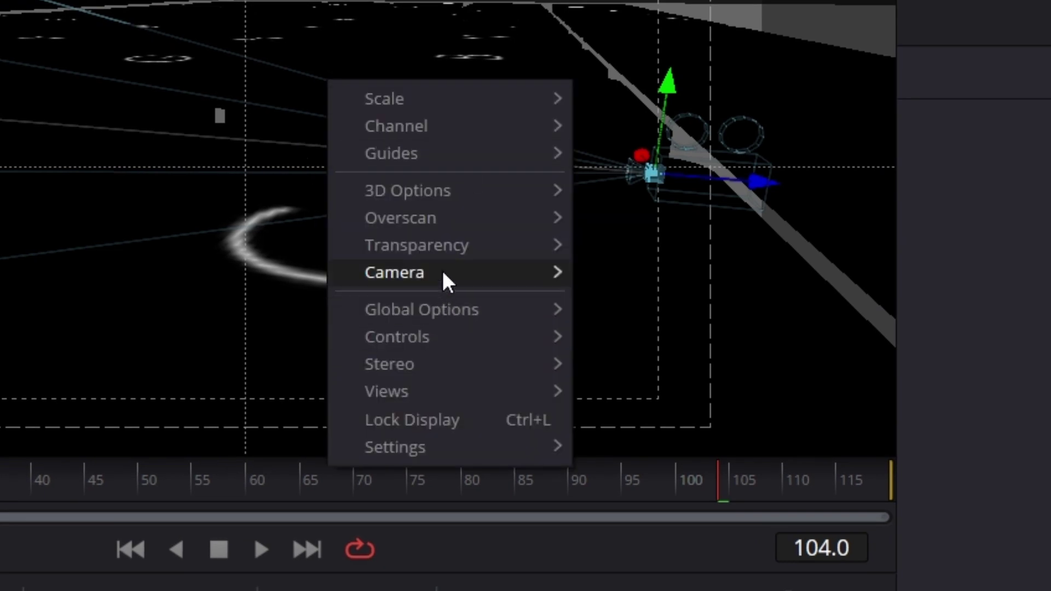
pyautogui.moveTo(442, 271)
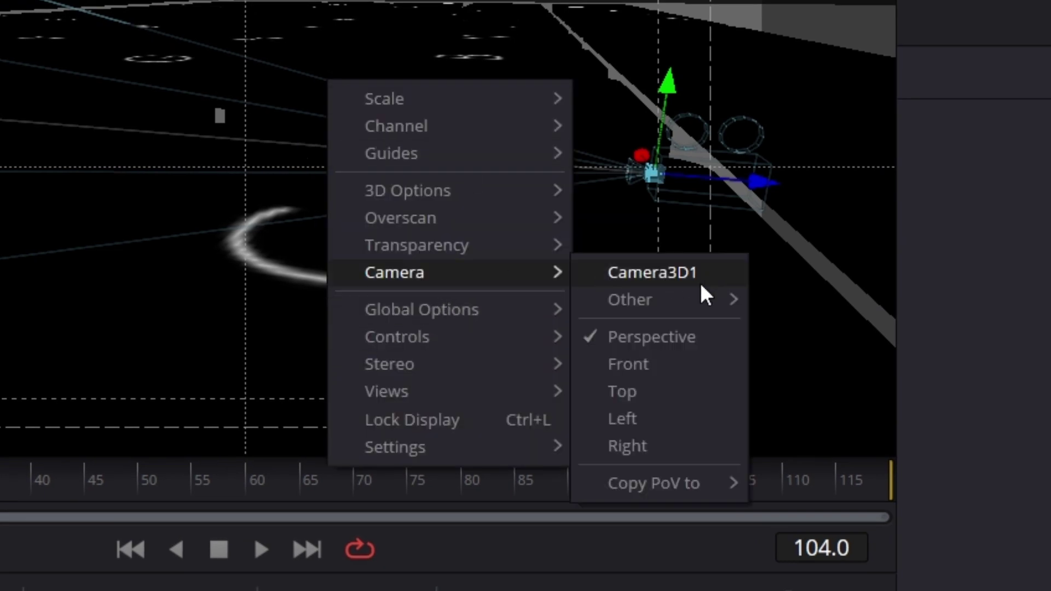
pyautogui.moveTo(656, 485)
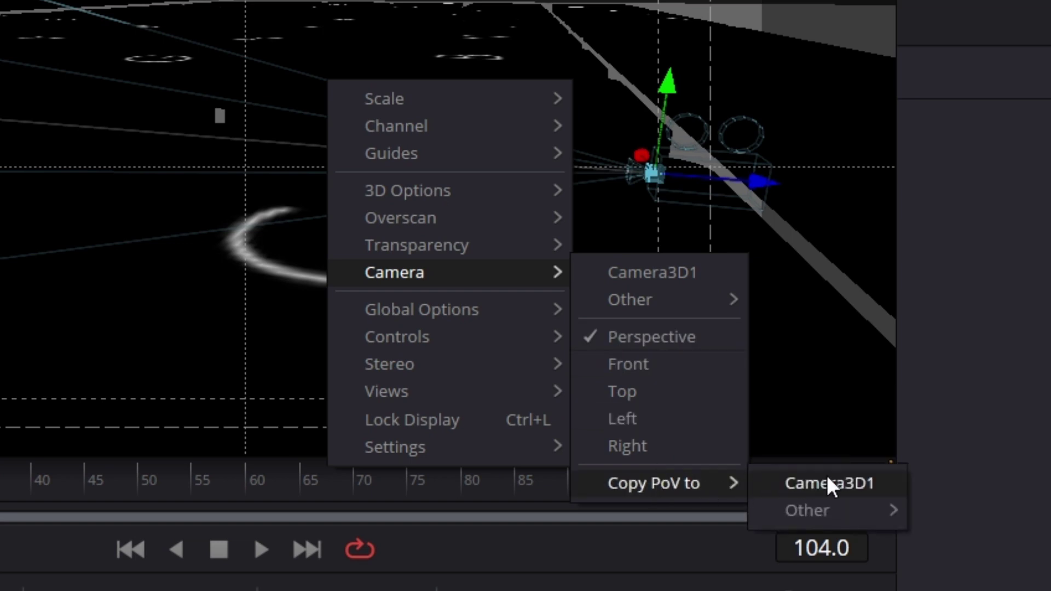
pyautogui.click(851, 483)
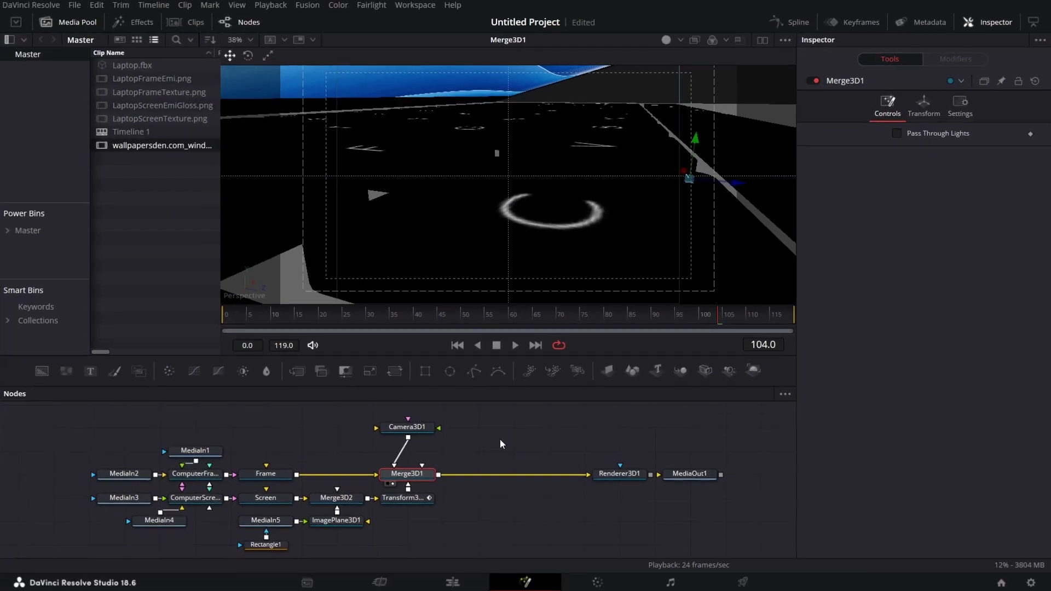
# Step: Keyframe Camera3D1's X, Y and Z translation and X, Y and Z rotation at frame 10
pyautogui.click(411, 426)
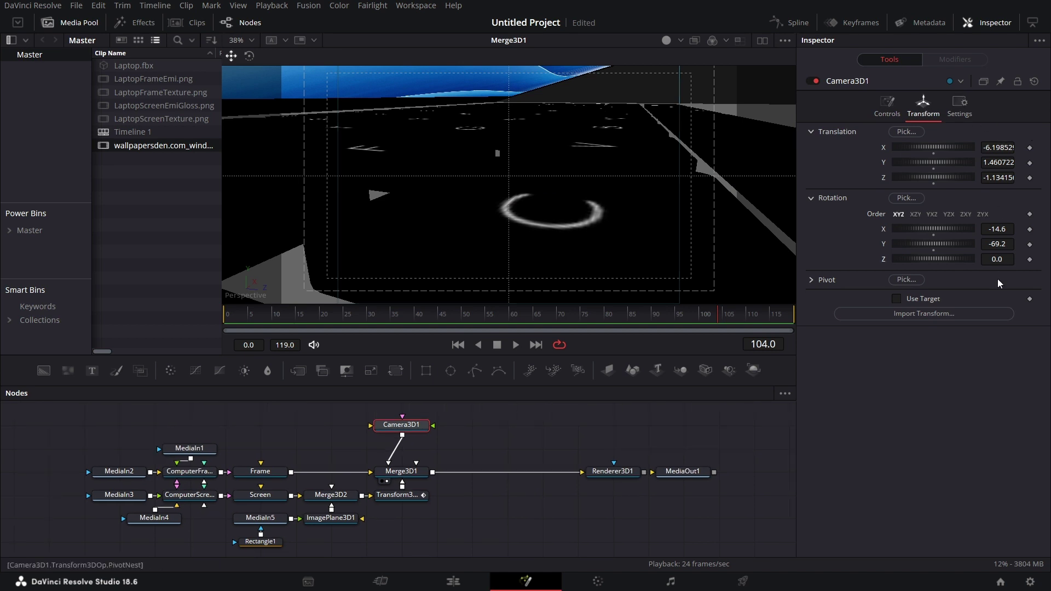
pyautogui.click(272, 315)
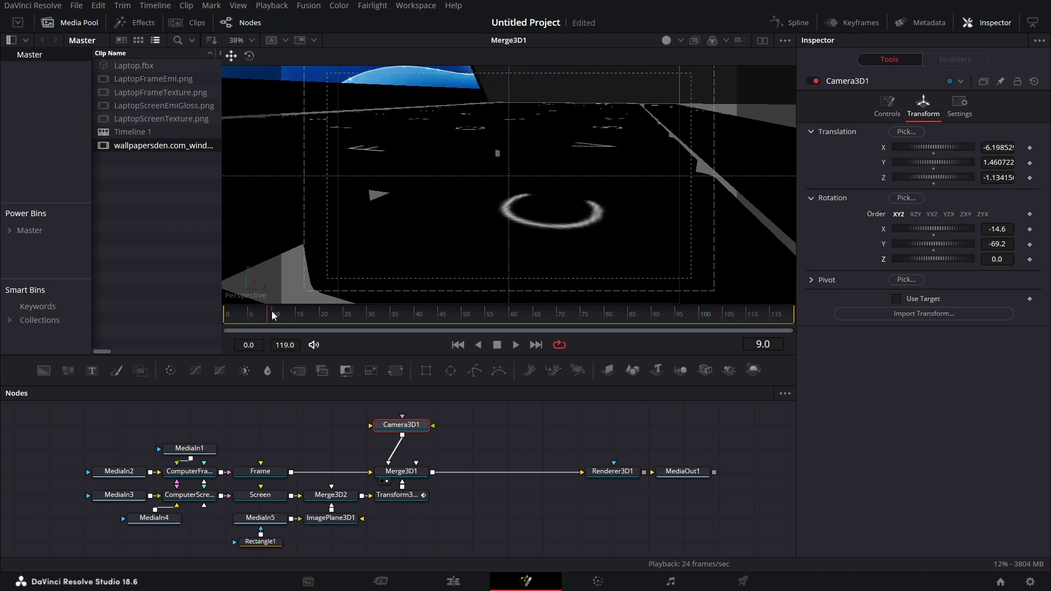
pyautogui.click(275, 315)
pyautogui.click(1030, 148)
pyautogui.click(1029, 162)
pyautogui.click(1029, 177)
pyautogui.click(1029, 229)
pyautogui.click(1029, 244)
pyautogui.click(1029, 258)
# Step: At frame 105, frame the whole laptop from its front corner in Merge3D1's perspective view and copy that point of view to Camera3D1
pyautogui.click(723, 312)
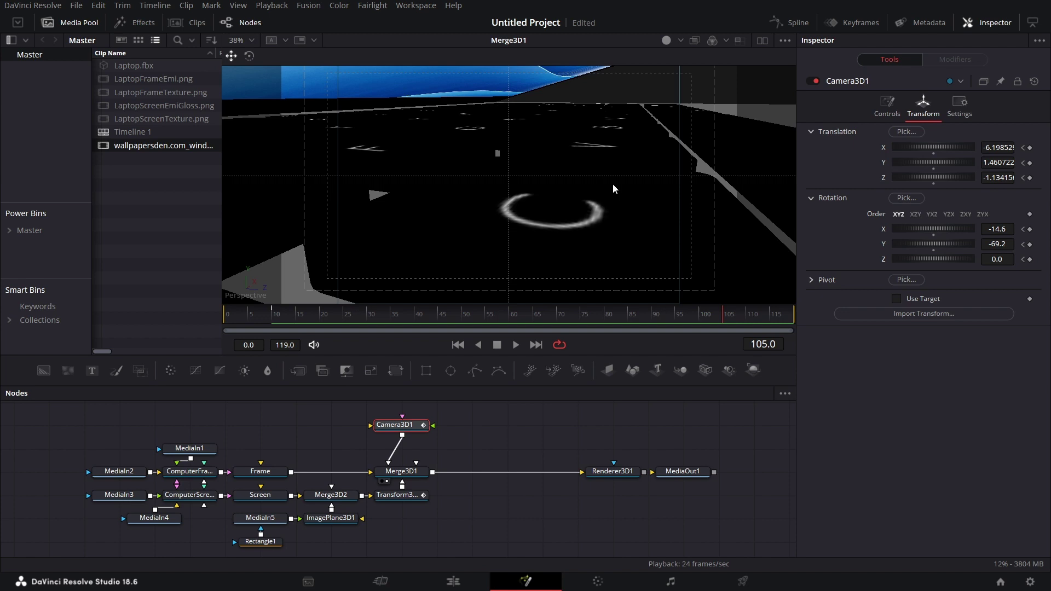
pyautogui.scroll(-5, 621, 203)
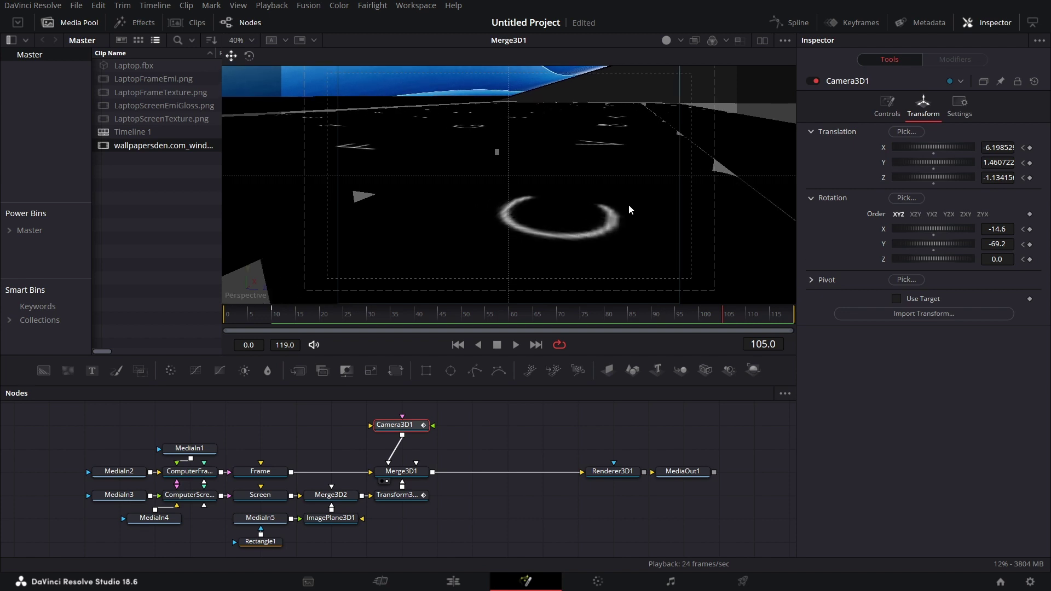
pyautogui.scroll(-2, 360, 191)
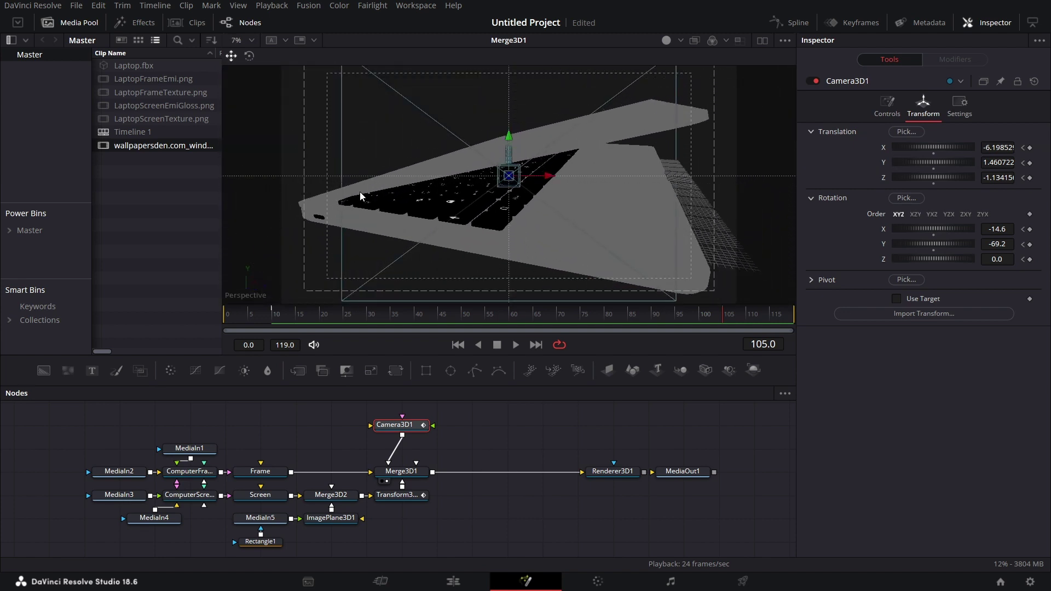
pyautogui.moveTo(608, 185); pyautogui.dragTo(400, 201)
pyautogui.moveTo(729, 171); pyautogui.dragTo(603, 226)
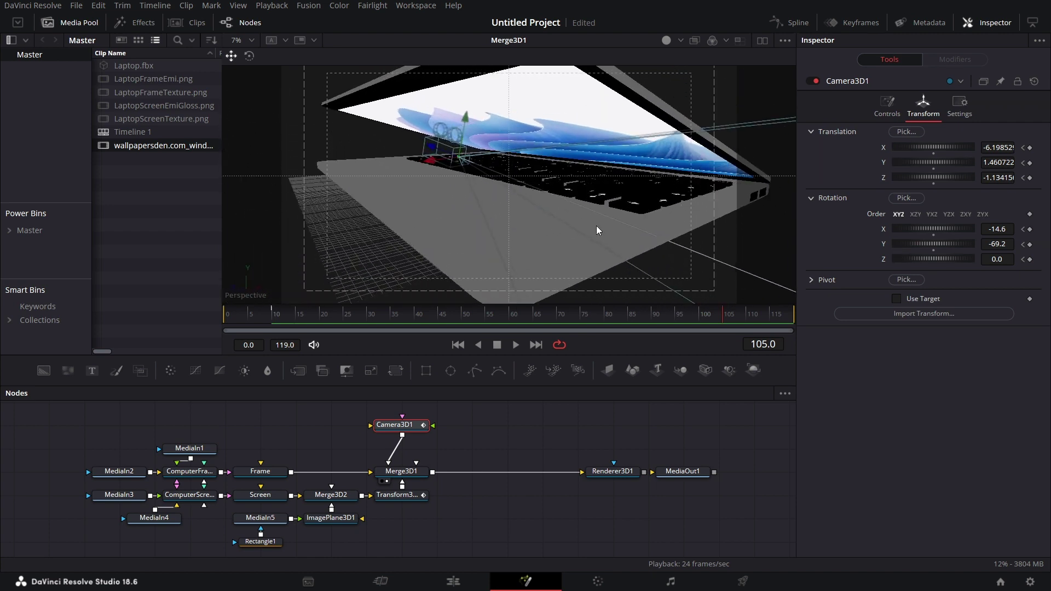
pyautogui.scroll(-3, 596, 226)
pyautogui.moveTo(550, 211); pyautogui.dragTo(539, 225)
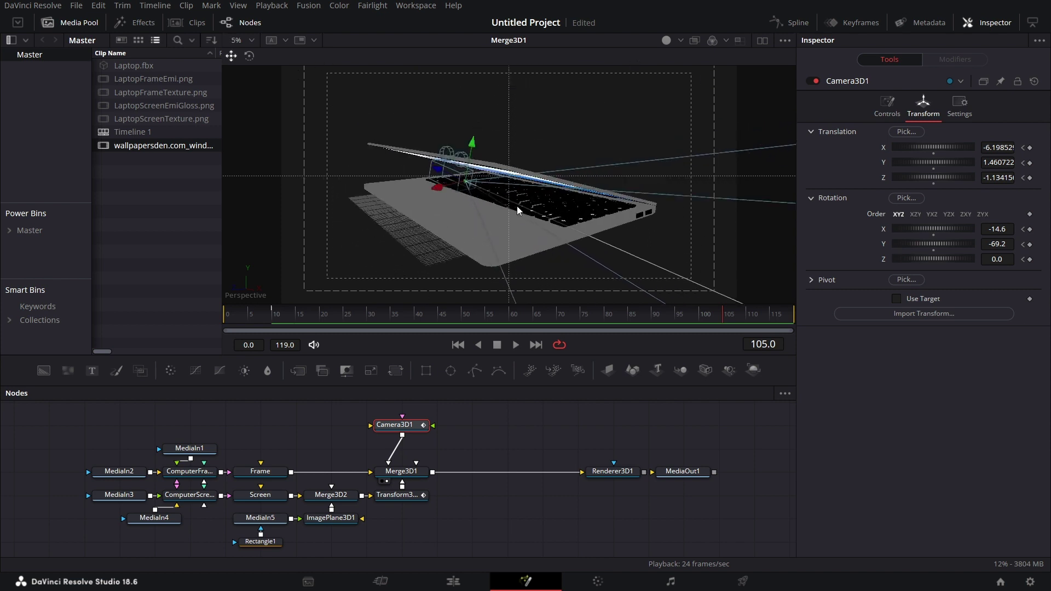
pyautogui.moveTo(561, 219); pyautogui.dragTo(563, 217)
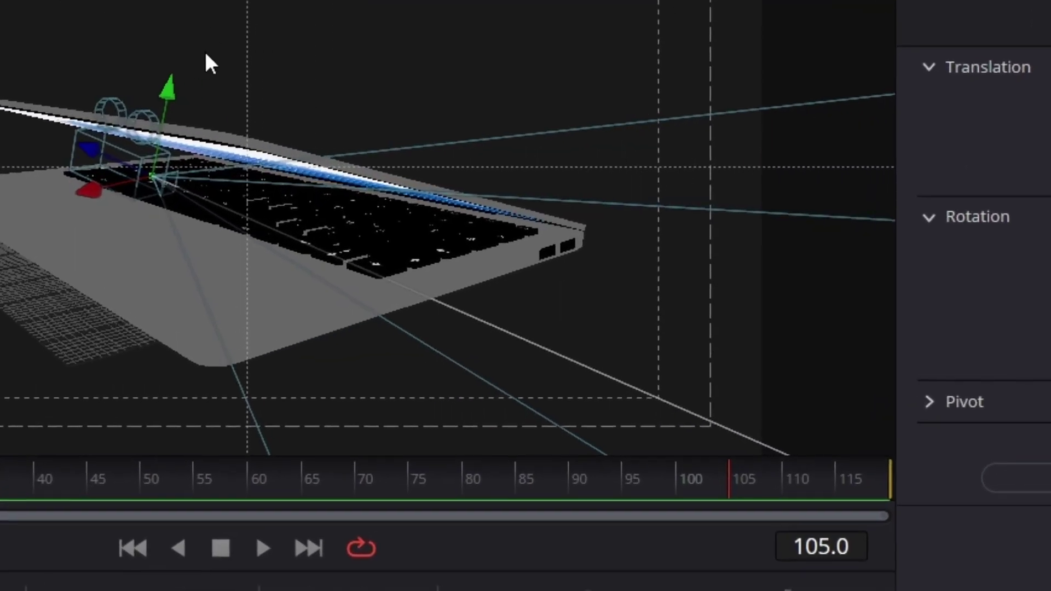
pyautogui.rightClick(490, 123)
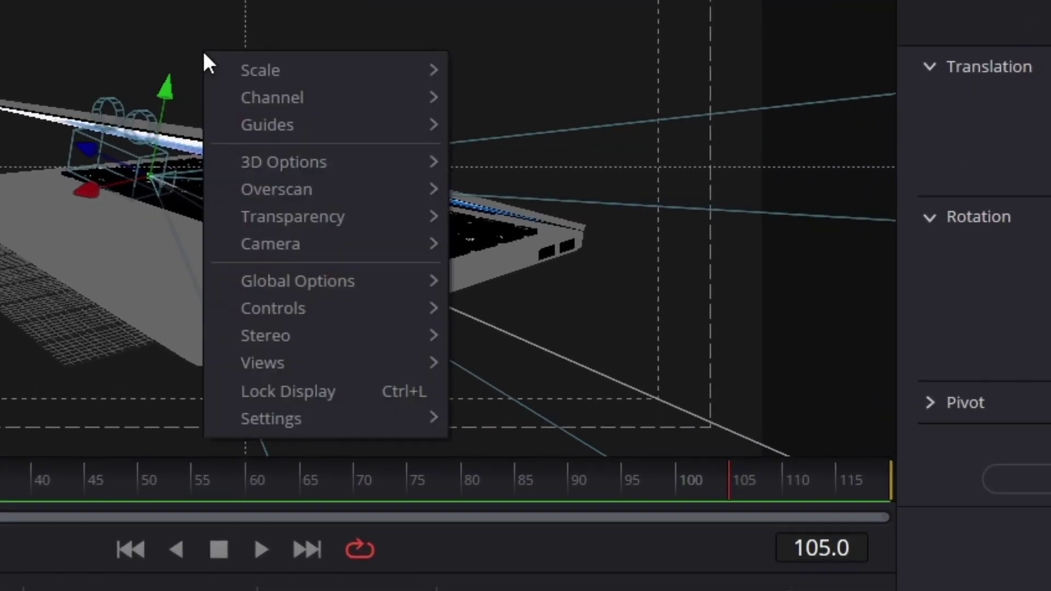
pyautogui.moveTo(402, 245)
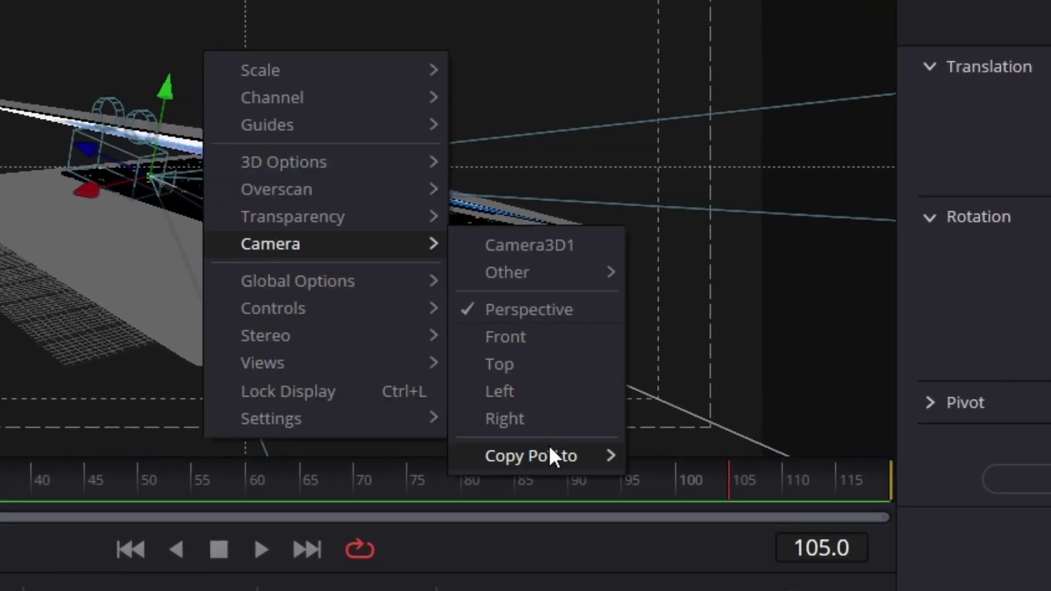
pyautogui.moveTo(550, 455)
pyautogui.click(707, 458)
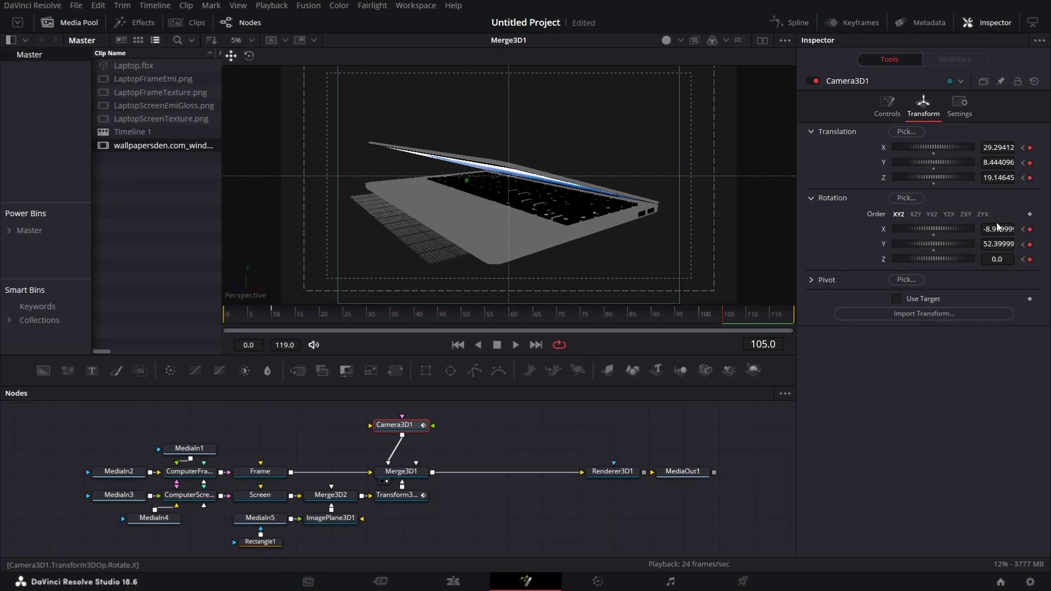
# Step: Smooth all of Camera3D1's offset and rotation curves in the Spline editor, set Ease In to 80.5, and return to the node graph
pyautogui.click(799, 21)
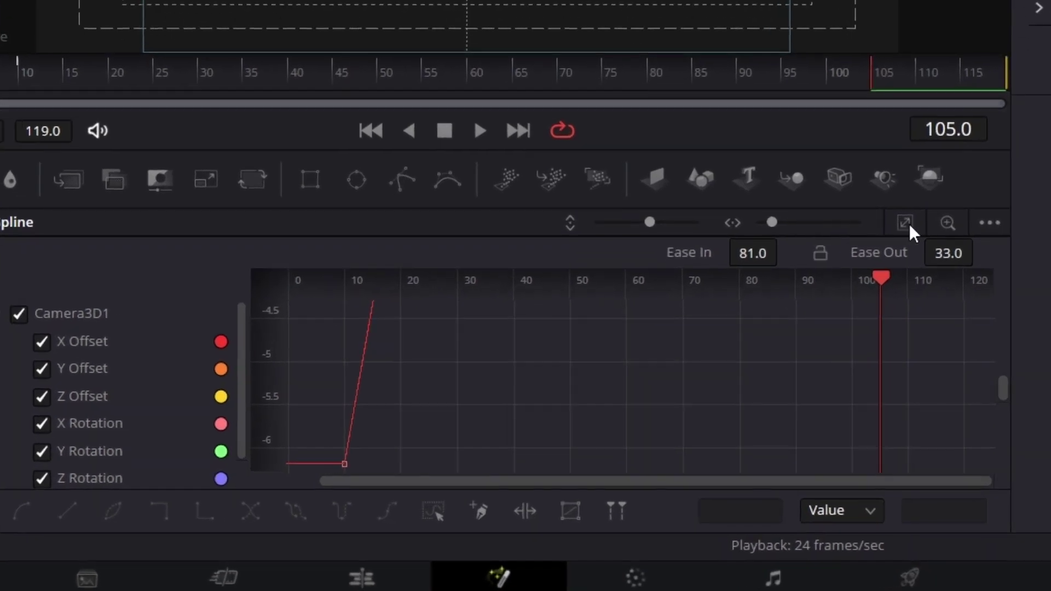
pyautogui.click(908, 224)
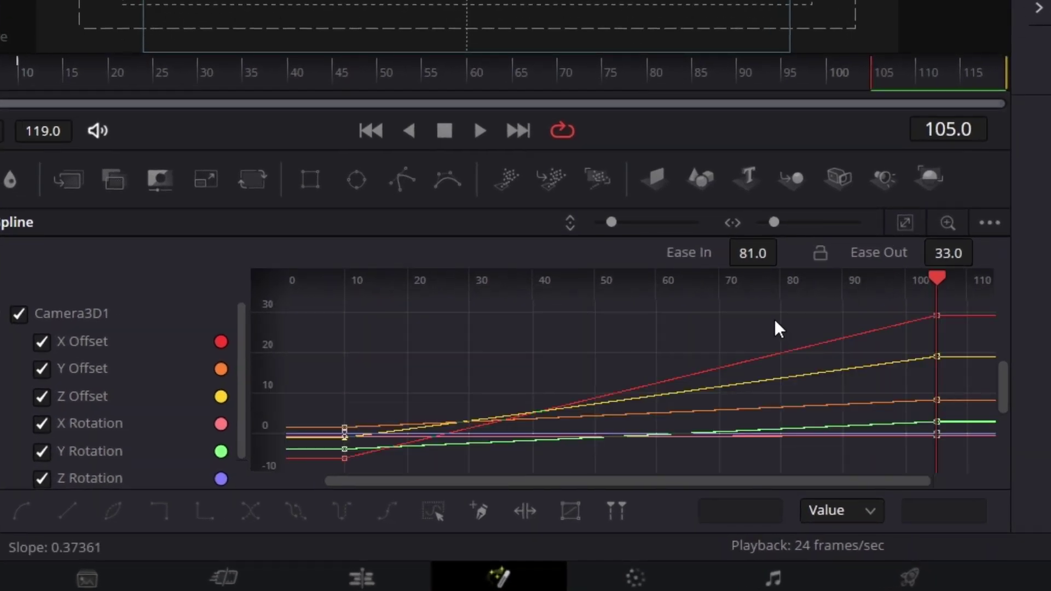
pyautogui.click(435, 510)
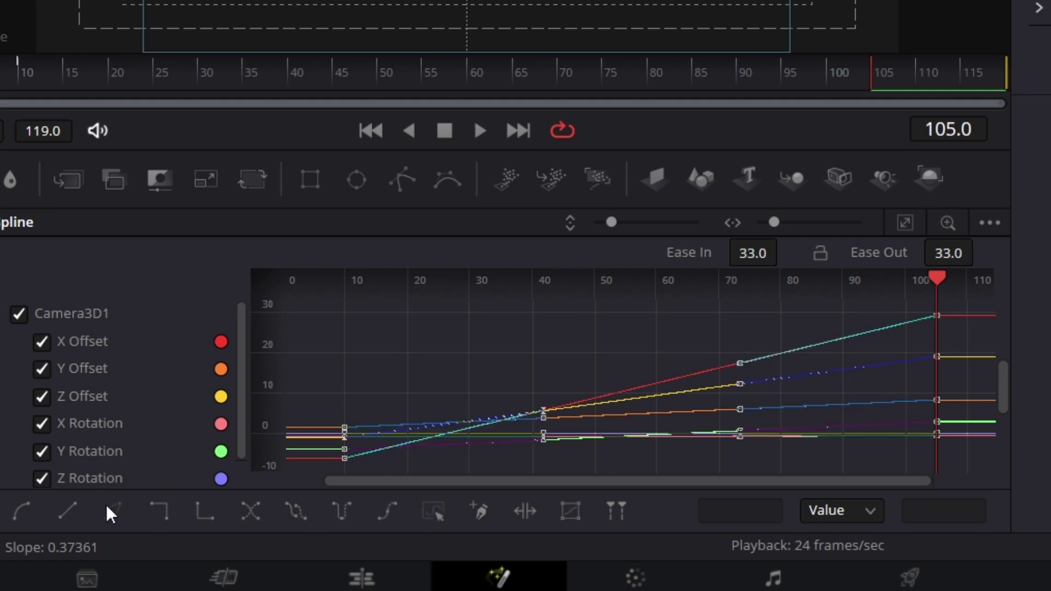
pyautogui.click(24, 509)
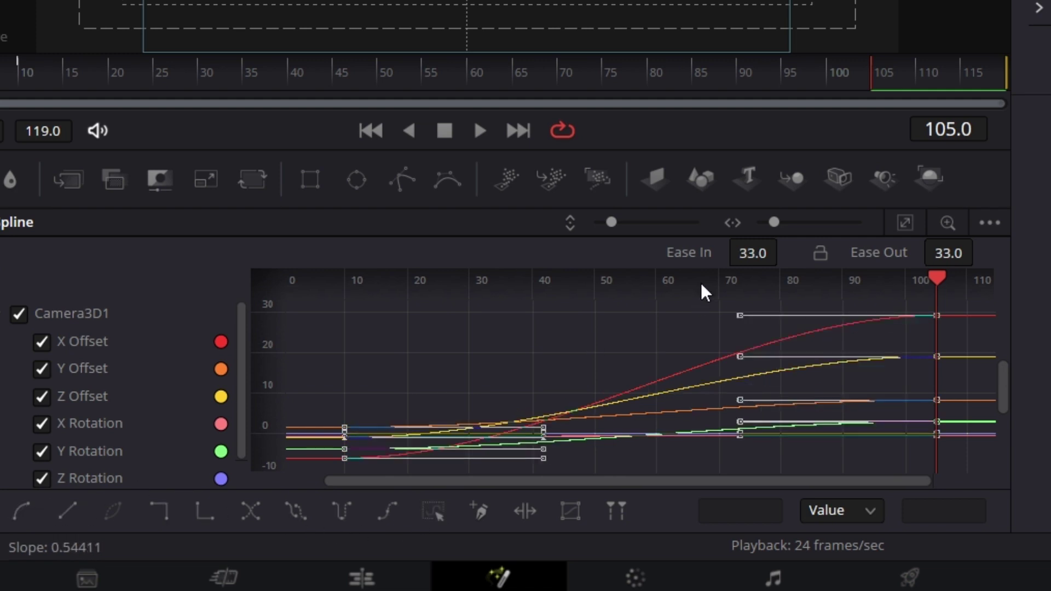
pyautogui.moveTo(755, 246); pyautogui.dragTo(789, 249)
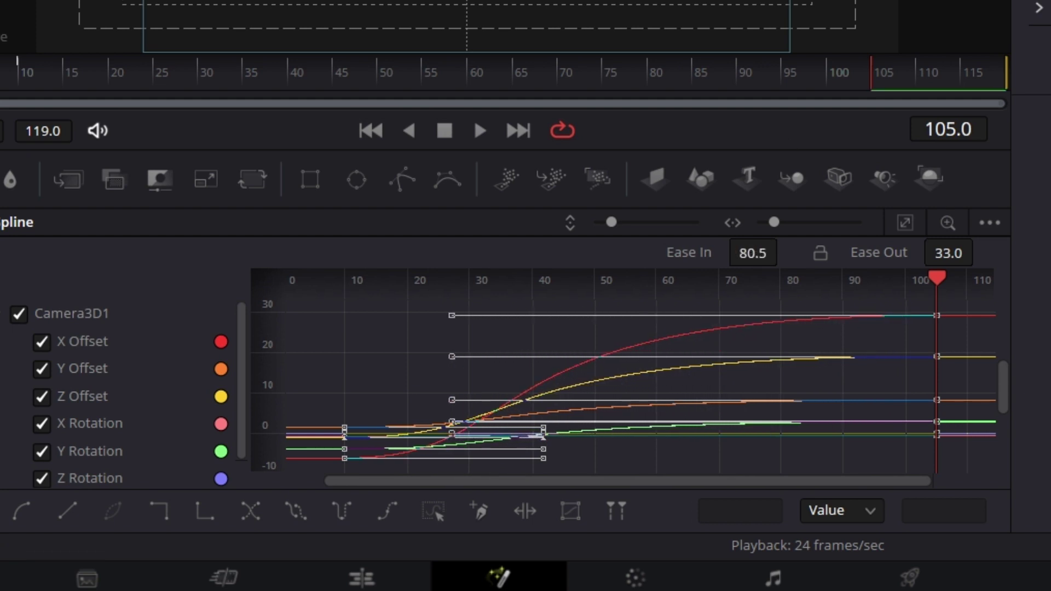
pyautogui.hotkey('shift', '3')
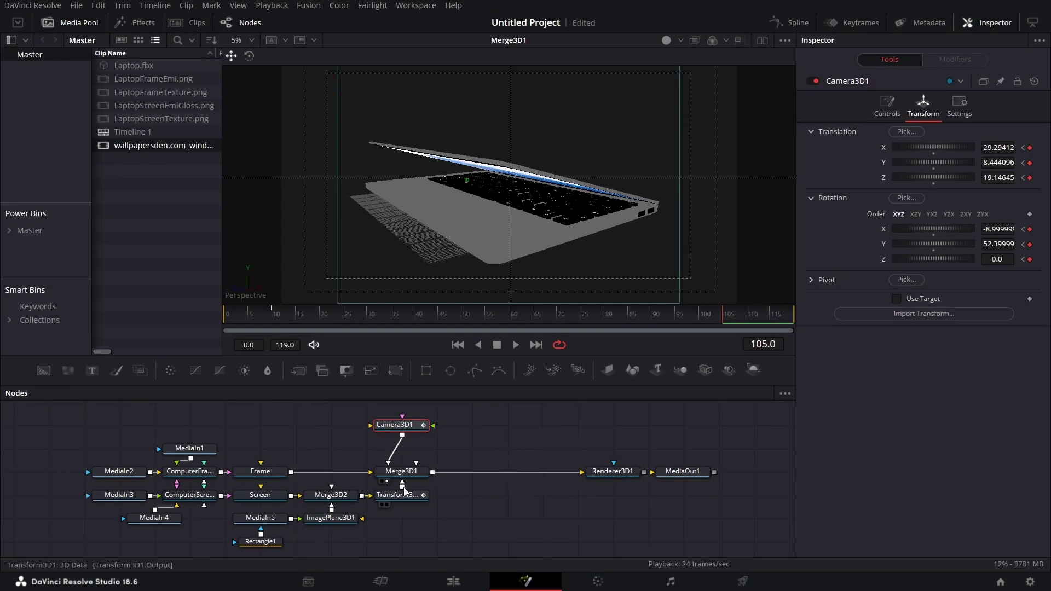
# Step: Show Renderer3D1's output in the viewer and set its renderer type to Hardware Renderer
pyautogui.click(625, 470)
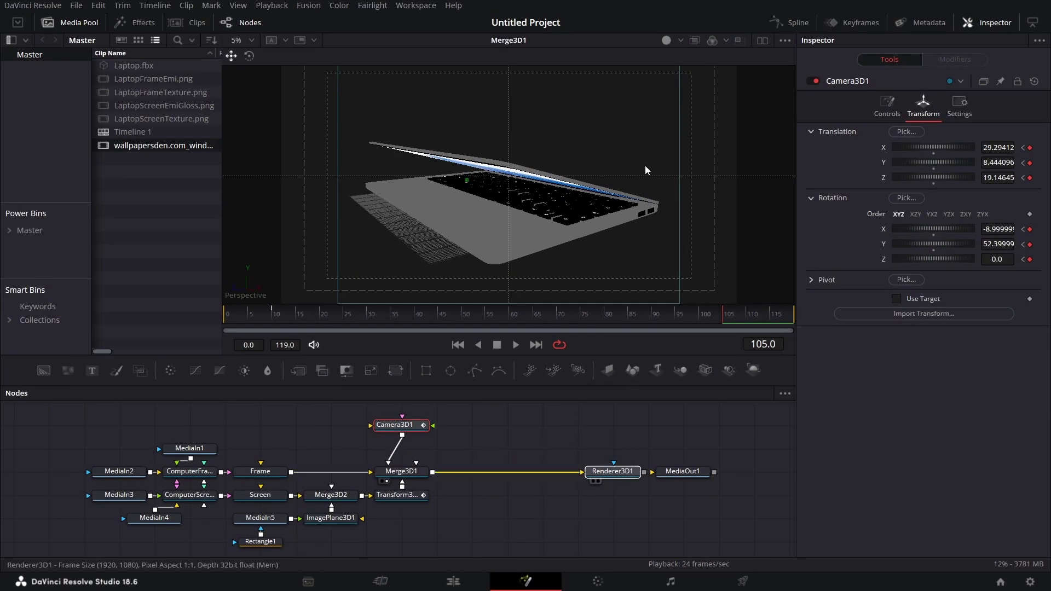
pyautogui.press('1')
pyautogui.click(620, 474)
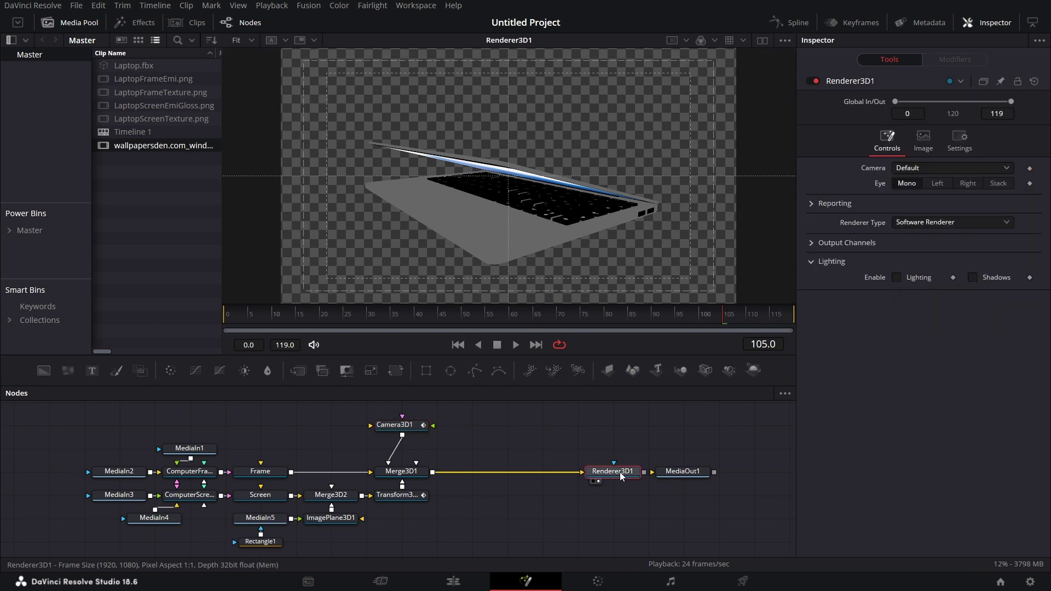
pyautogui.click(908, 218)
pyautogui.click(922, 238)
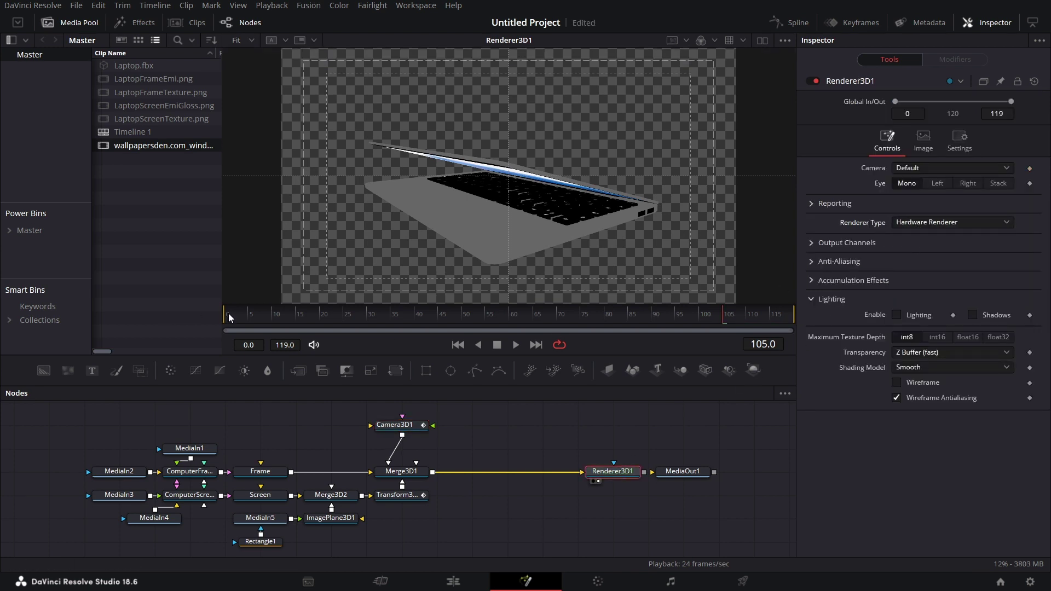
# Step: Play the rendered camera move and laptop animation from frame 0, and stop playback after reviewing it
pyautogui.click(229, 313)
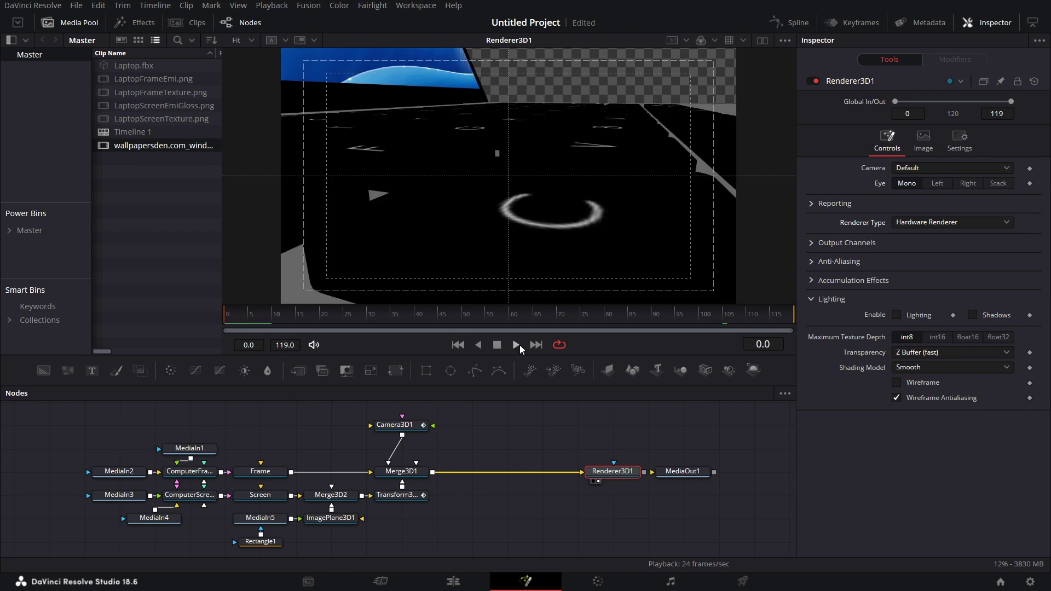
pyautogui.click(516, 345)
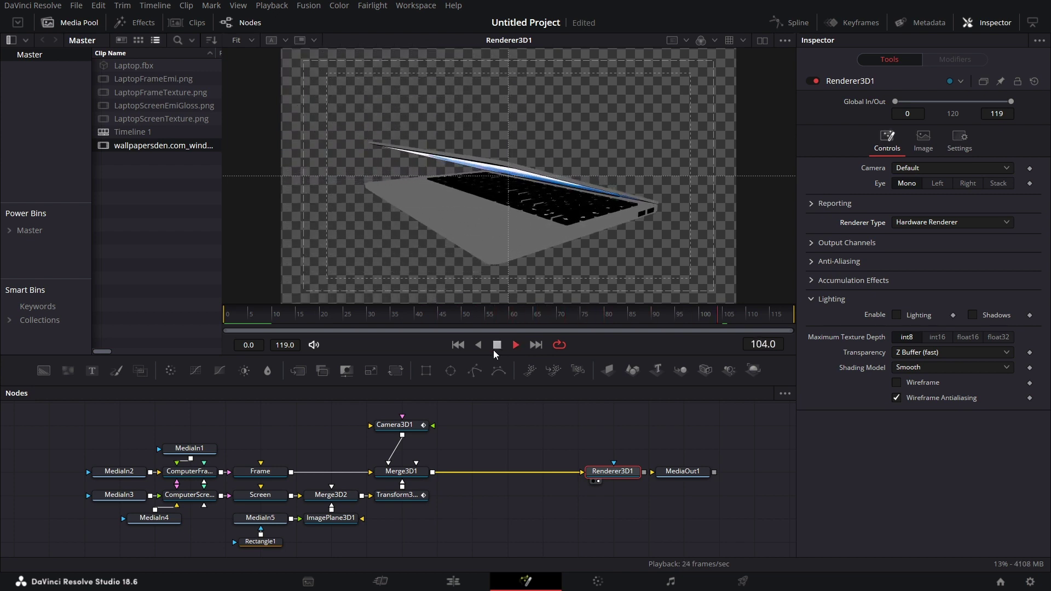
pyautogui.click(498, 346)
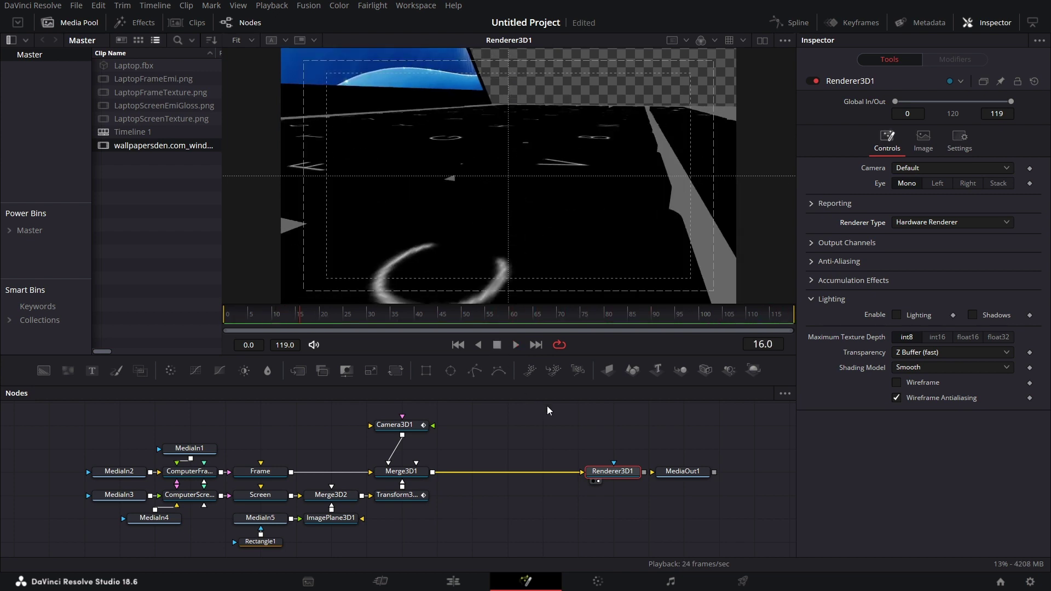
# Step: Insert a new Merge 3D node between Merge3D1 and Renderer3D1
pyautogui.hscroll(-1, 481, 517)
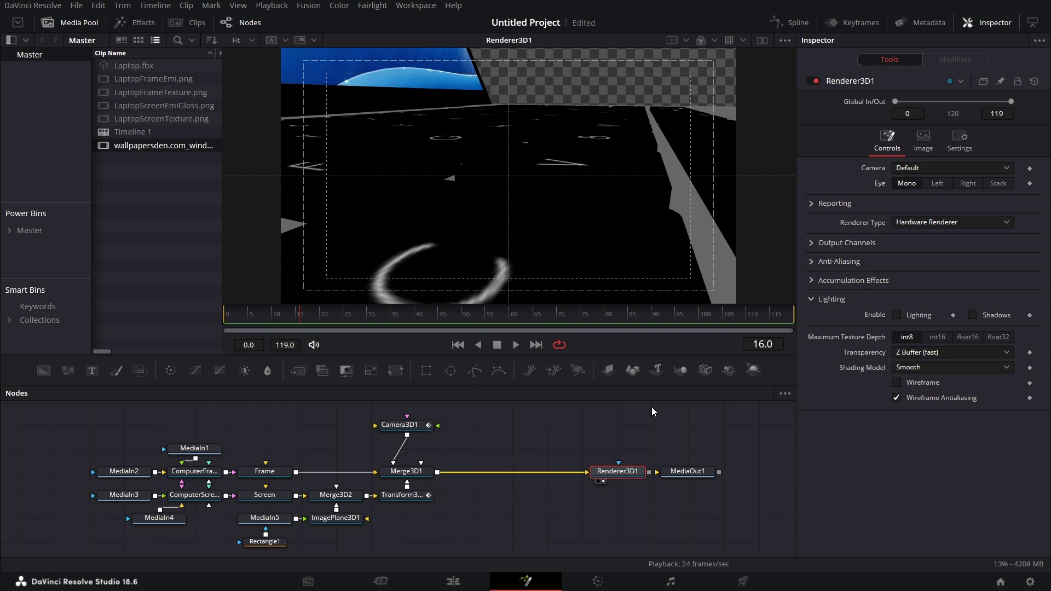
pyautogui.moveTo(682, 370); pyautogui.dragTo(605, 384)
pyautogui.moveTo(487, 458)
pyautogui.mouseDown()
pyautogui.moveTo(498, 477)
pyautogui.moveTo(502, 466)
pyautogui.mouseUp()
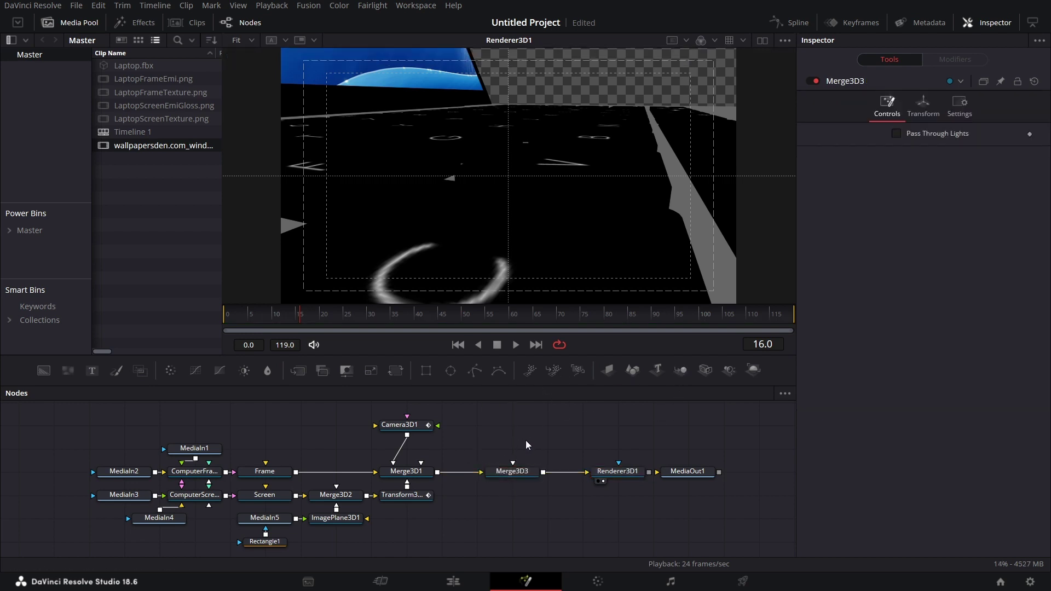
# Step: Add a Directional Light node, connect it to Merge3D3, and place it above and to the left of that node
pyautogui.hotkey('shift', 'space')
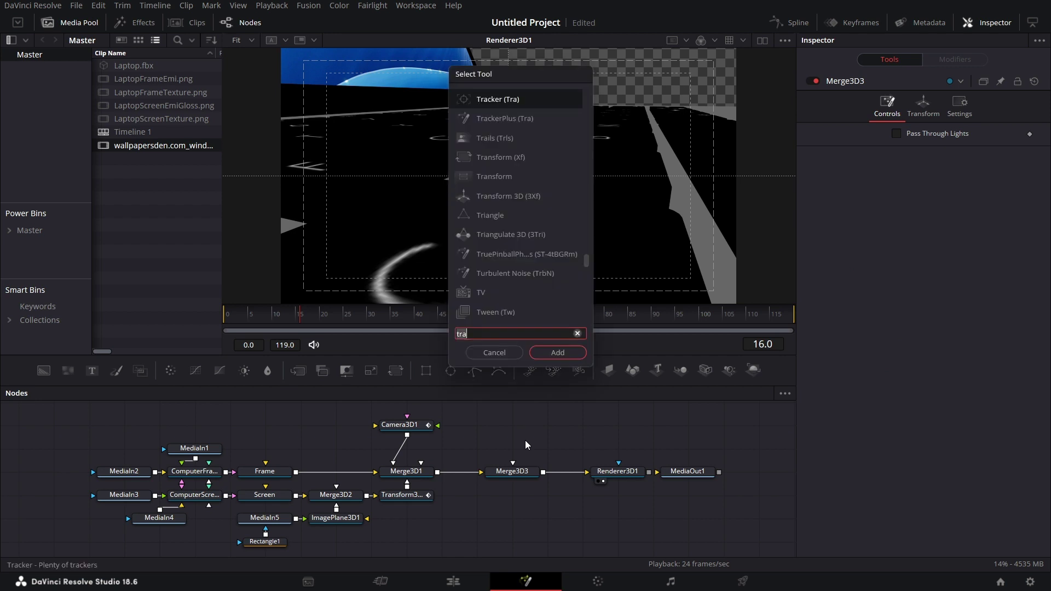
pyautogui.write('direction')
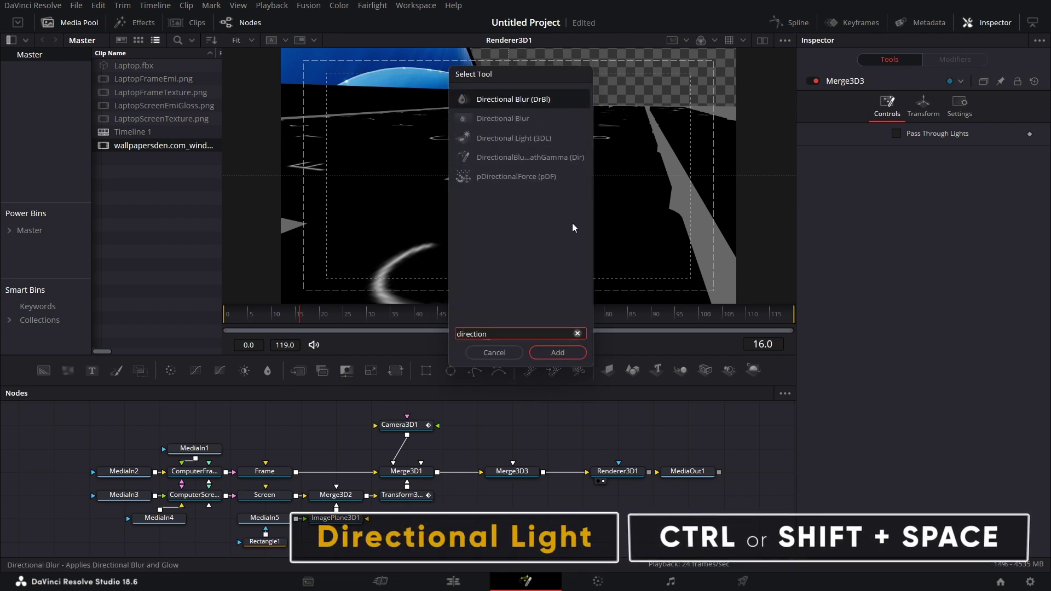
pyautogui.click(537, 137)
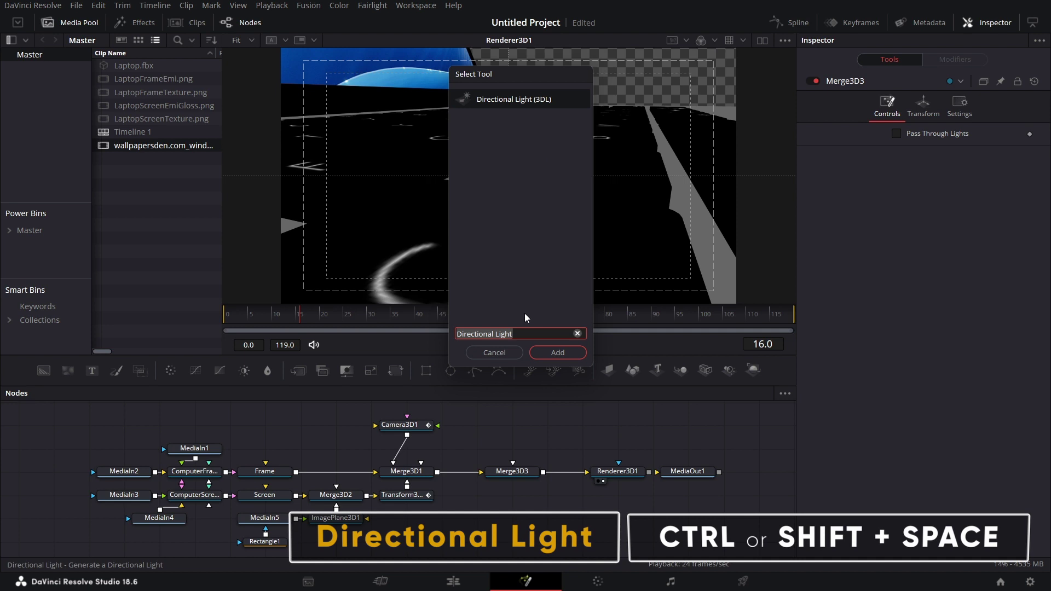
pyautogui.click(557, 352)
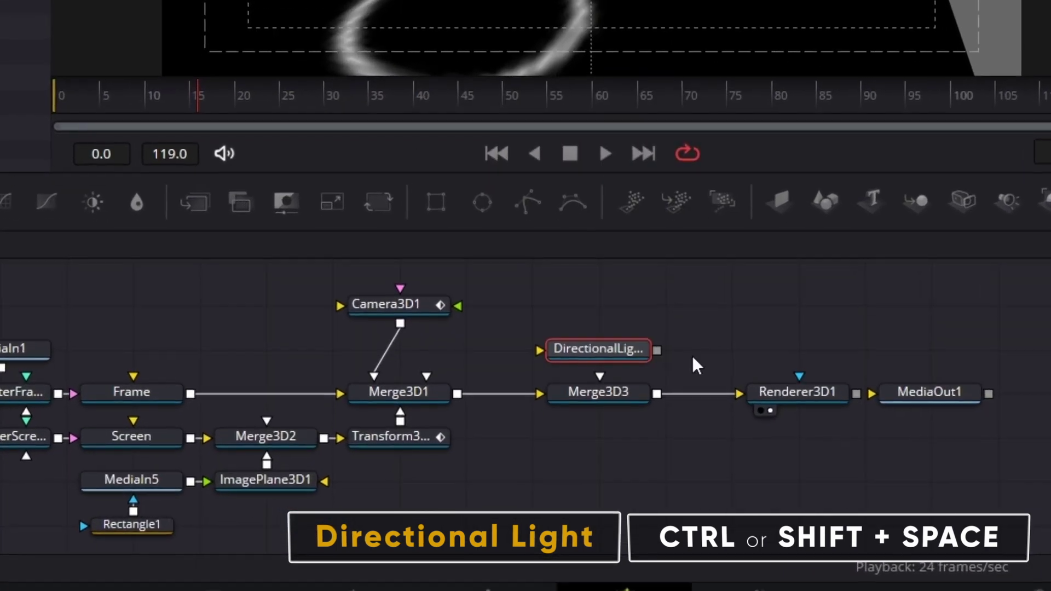
pyautogui.moveTo(656, 350); pyautogui.dragTo(601, 392)
pyautogui.moveTo(612, 352); pyautogui.dragTo(545, 351)
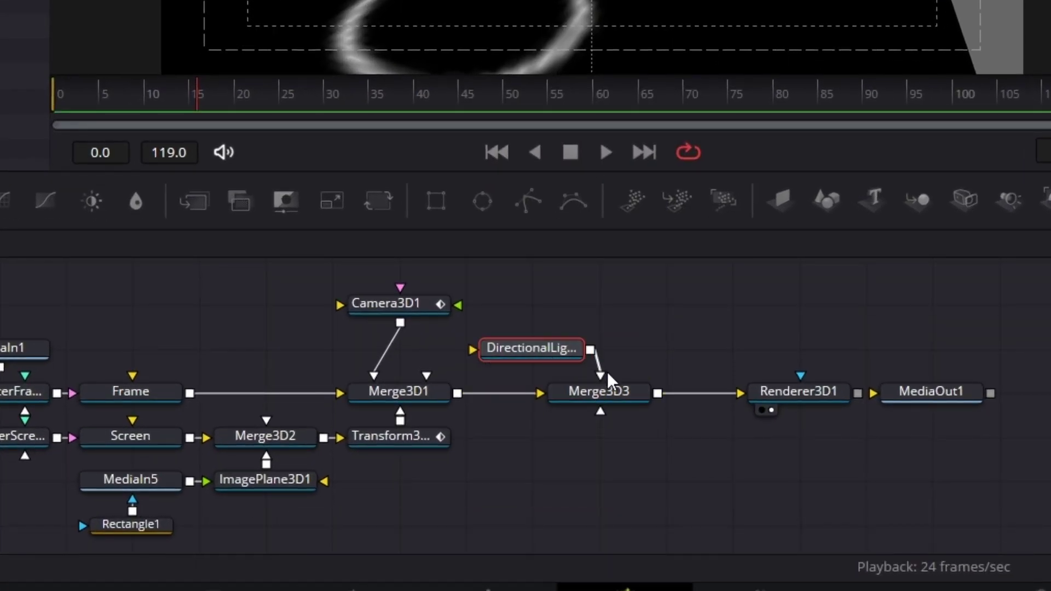
# Step: Set DirectionalLight1's X, Y and Z rotation to -30
pyautogui.click(528, 359)
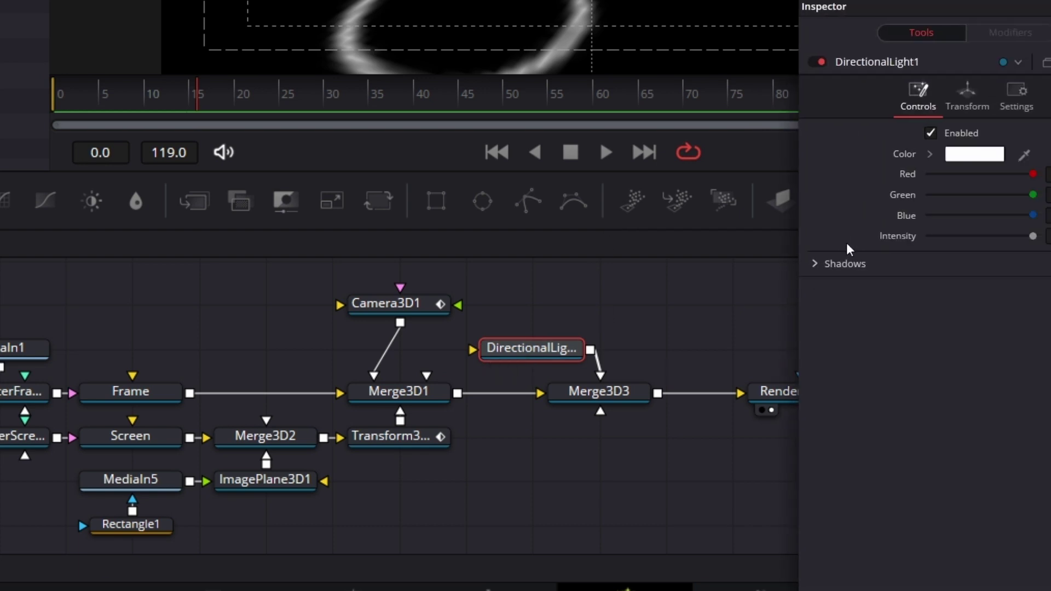
pyautogui.click(908, 91)
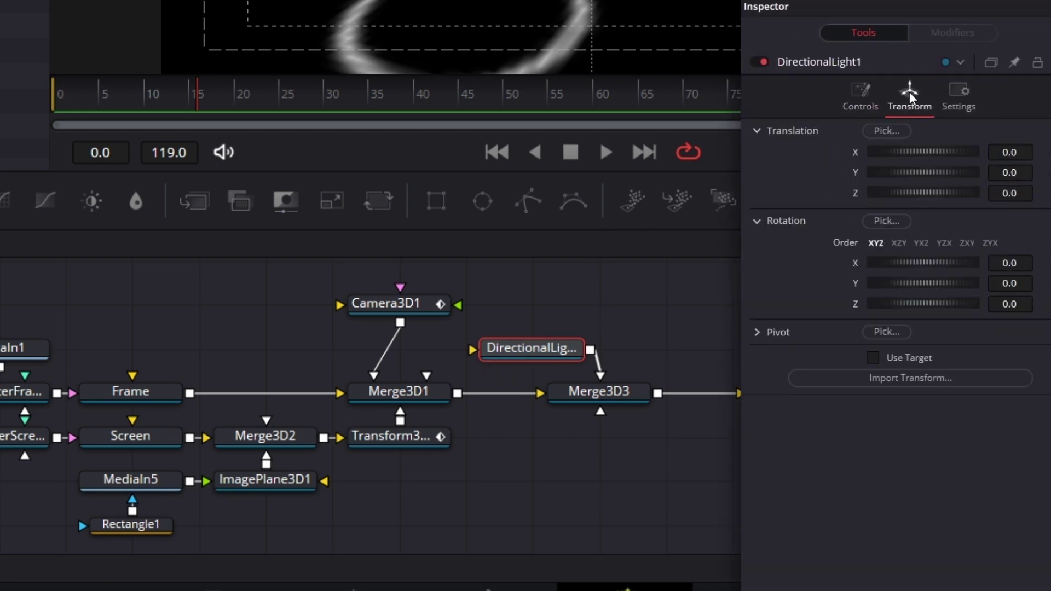
pyautogui.click(1016, 262)
pyautogui.write('-30')
pyautogui.press('Tab')
pyautogui.click(1017, 258)
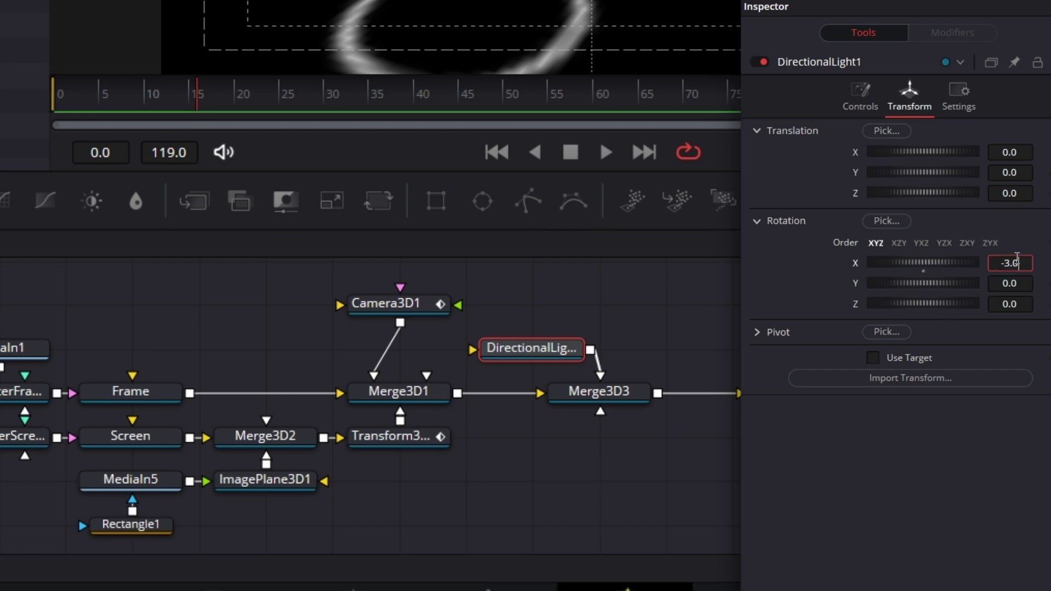
pyautogui.press('Tab')
pyautogui.write('-3')
pyautogui.press('Tab')
pyautogui.write('-')
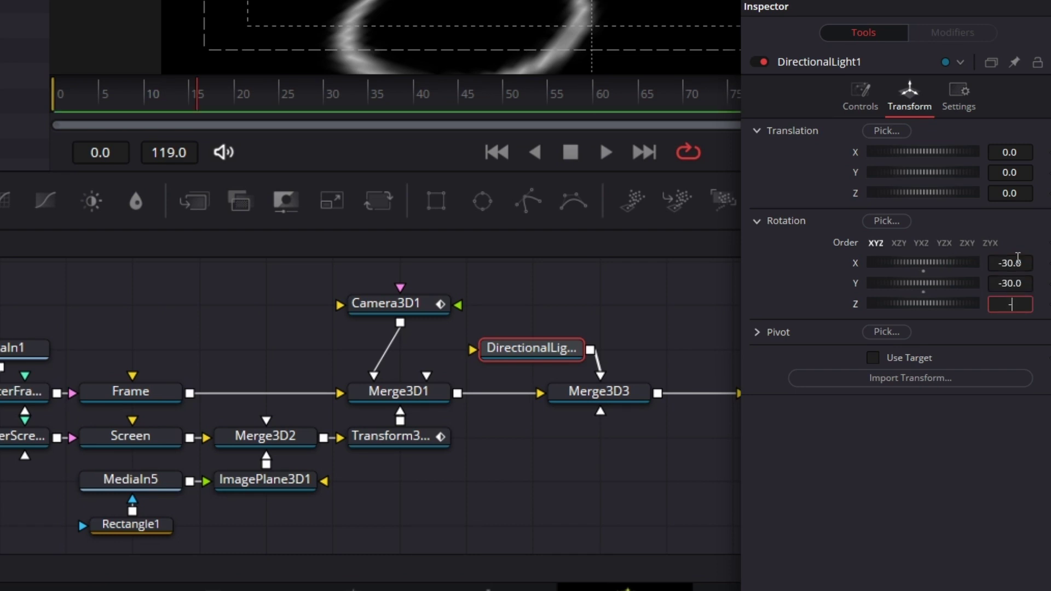
pyautogui.press('Tab')
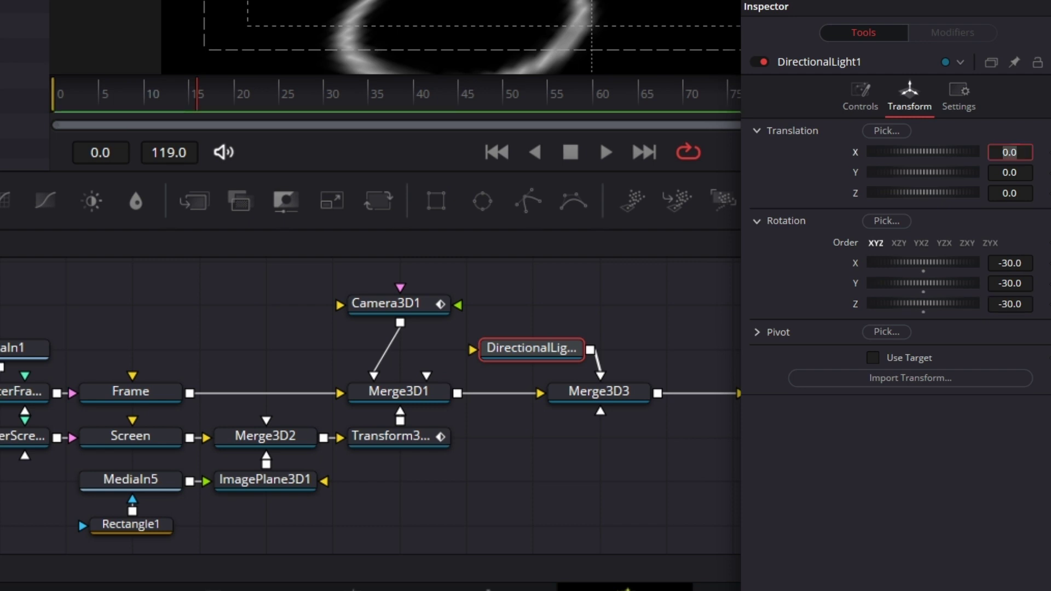
# Step: Add a Spot Light node above Merge3D3, connect it to that merge, and show Merge3D3 in the viewer
pyautogui.scroll(-2, 575, 351)
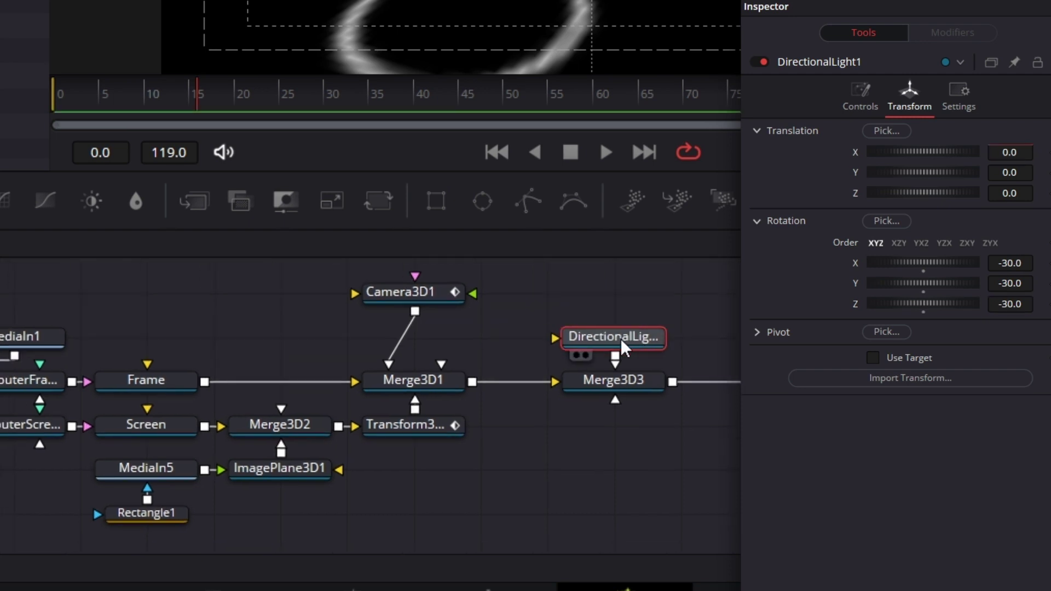
pyautogui.click(674, 323)
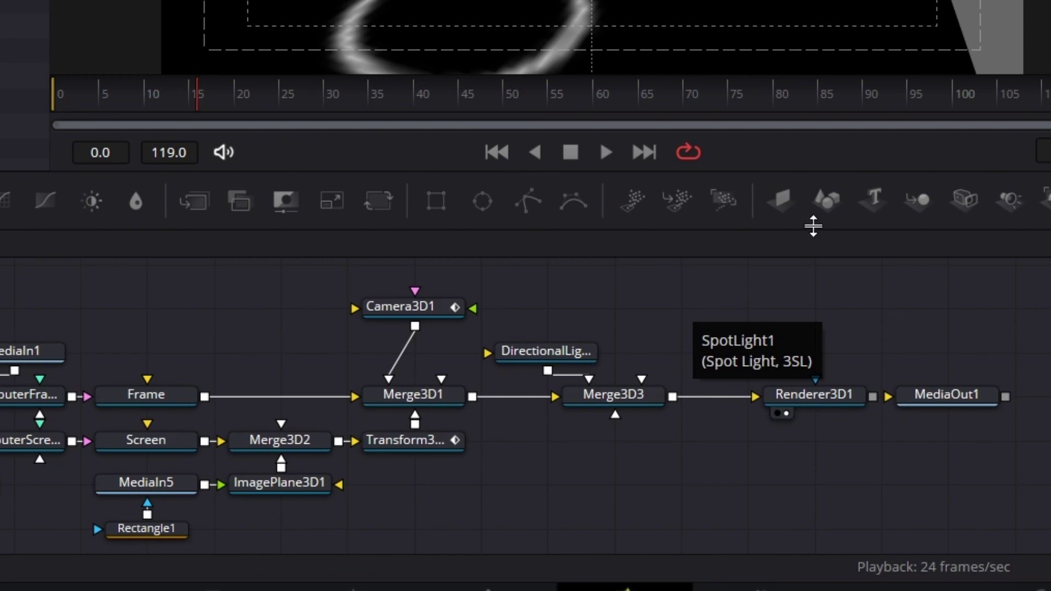
pyautogui.moveTo(1011, 202); pyautogui.dragTo(613, 394)
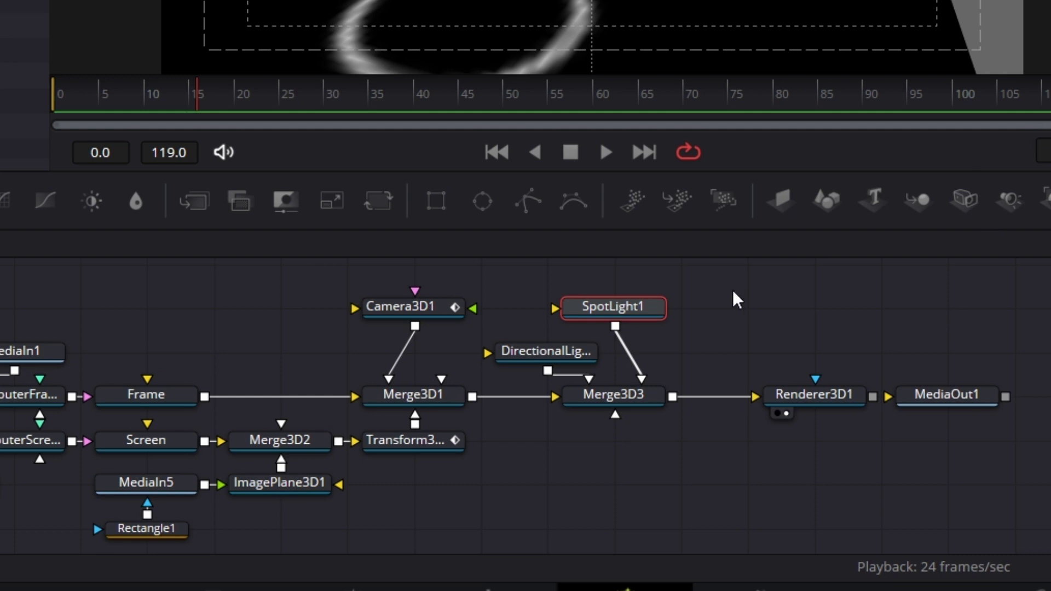
pyautogui.click(576, 413)
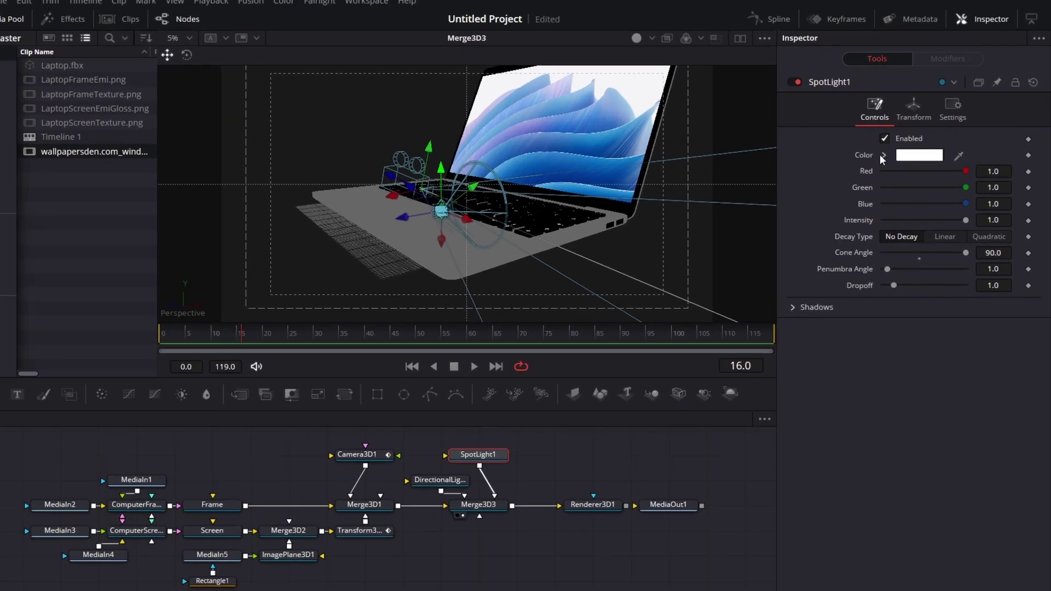
# Step: Turn on Use Target for SpotLight1 and raise the light above the laptop
pyautogui.click(924, 114)
pyautogui.click(761, 503)
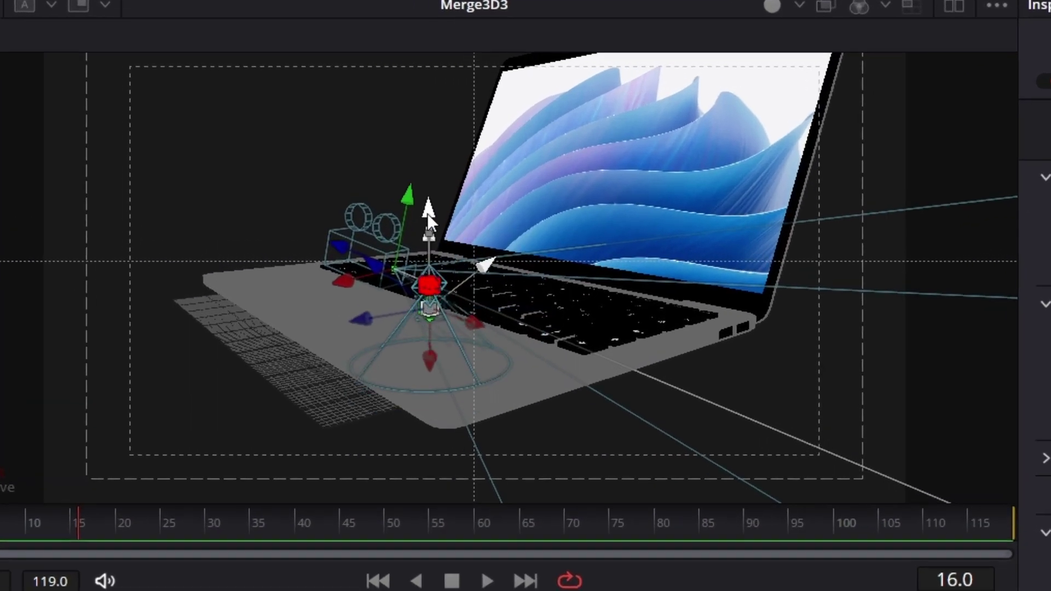
pyautogui.moveTo(483, 150); pyautogui.dragTo(473, 1)
pyautogui.moveTo(519, 185); pyautogui.dragTo(574, 396)
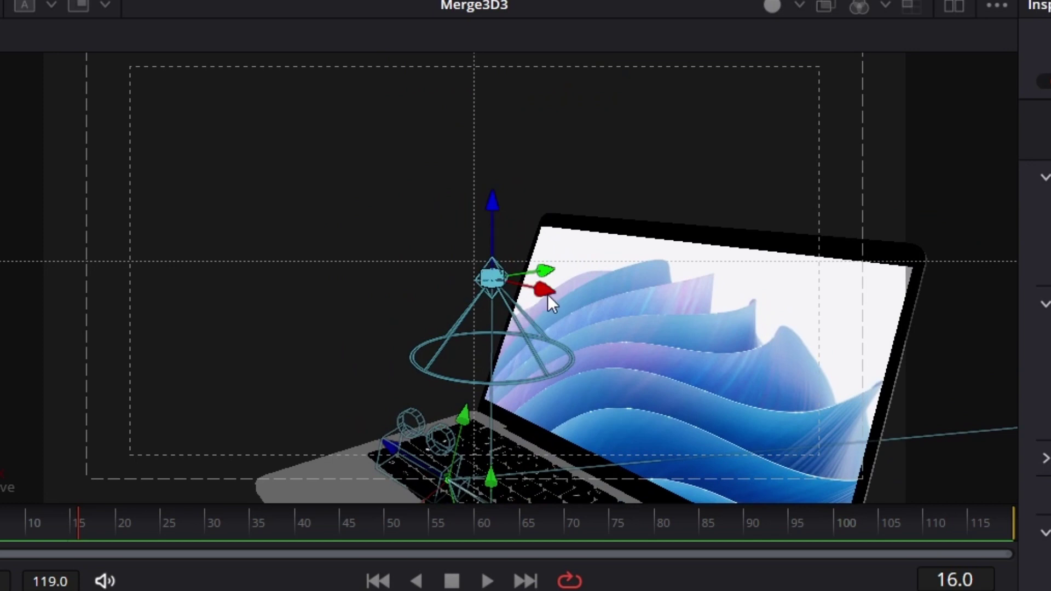
pyautogui.moveTo(547, 294); pyautogui.dragTo(463, 240)
pyautogui.moveTo(631, 339); pyautogui.dragTo(830, 443)
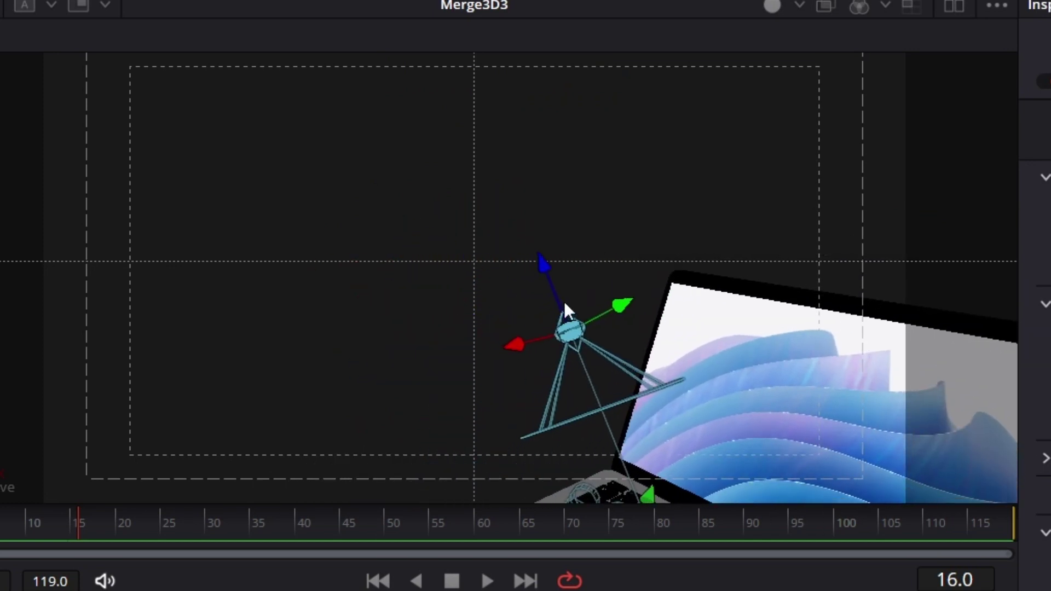
# Step: Move SpotLight1 higher and out to one side of the laptop, to about X -30.3, Y 36.9, Z -8.7
pyautogui.moveTo(545, 265); pyautogui.dragTo(467, 66)
pyautogui.moveTo(821, 361); pyautogui.dragTo(1039, 413)
pyautogui.moveTo(724, 204)
pyautogui.mouseDown()
pyautogui.moveTo(712, 226)
pyautogui.moveTo(698, 211)
pyautogui.moveTo(710, 211)
pyautogui.mouseUp()
pyautogui.moveTo(831, 433); pyautogui.dragTo(615, 397)
pyautogui.moveTo(537, 158); pyautogui.dragTo(502, 55)
pyautogui.moveTo(739, 450); pyautogui.dragTo(659, 230)
pyautogui.moveTo(748, 312); pyautogui.dragTo(635, 349)
pyautogui.scroll(5, 636, 350)
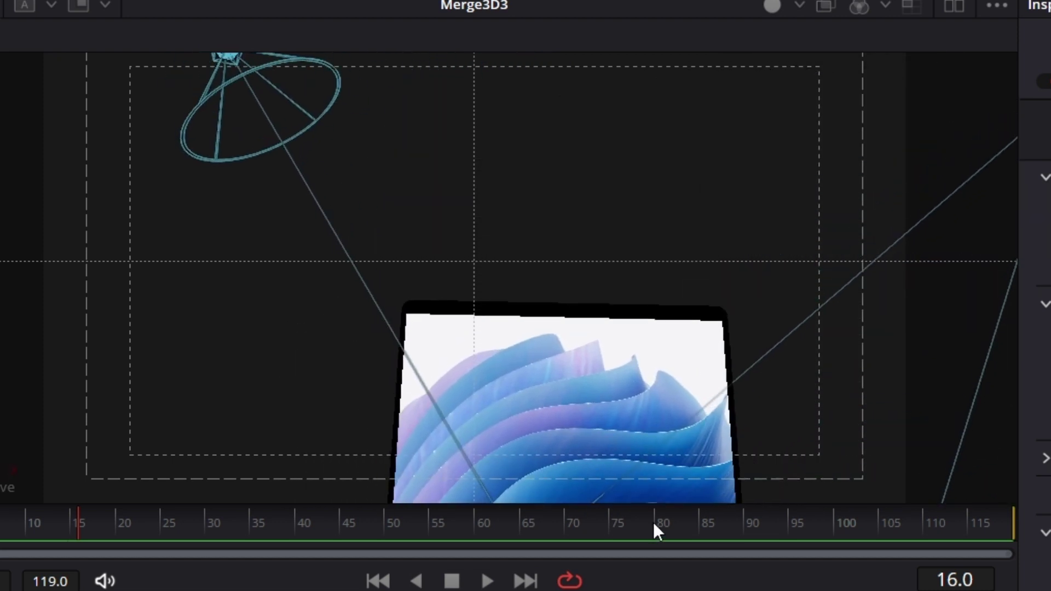
pyautogui.moveTo(652, 521); pyautogui.dragTo(741, 590)
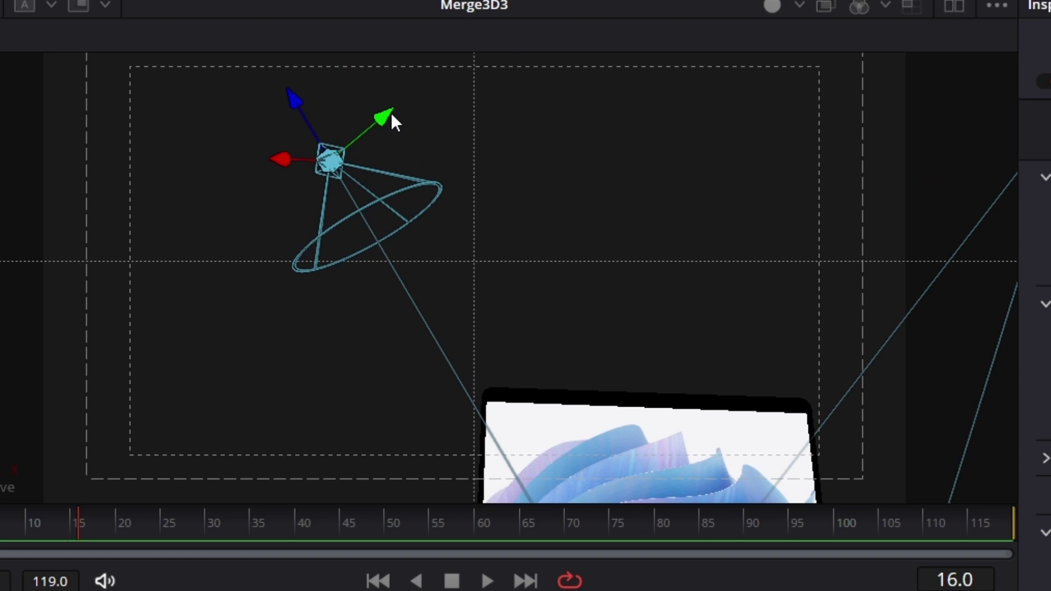
pyautogui.moveTo(391, 113); pyautogui.dragTo(351, 164)
pyautogui.moveTo(653, 331); pyautogui.dragTo(608, 251)
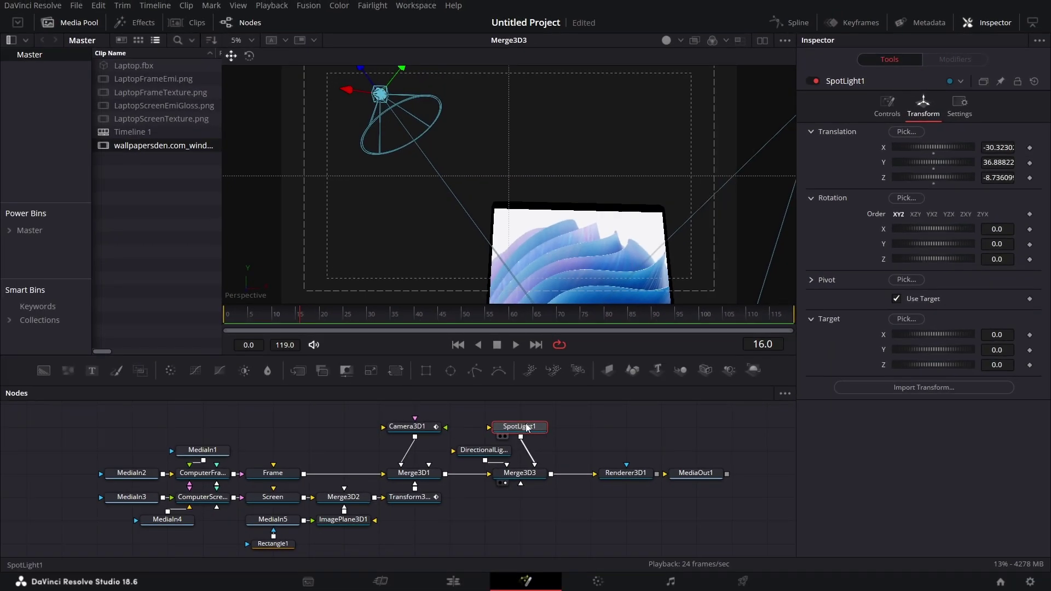
# Step: Duplicate the SpotLight1 node by copy and paste, and connect the copy to Merge3D3
pyautogui.rightClick(534, 427)
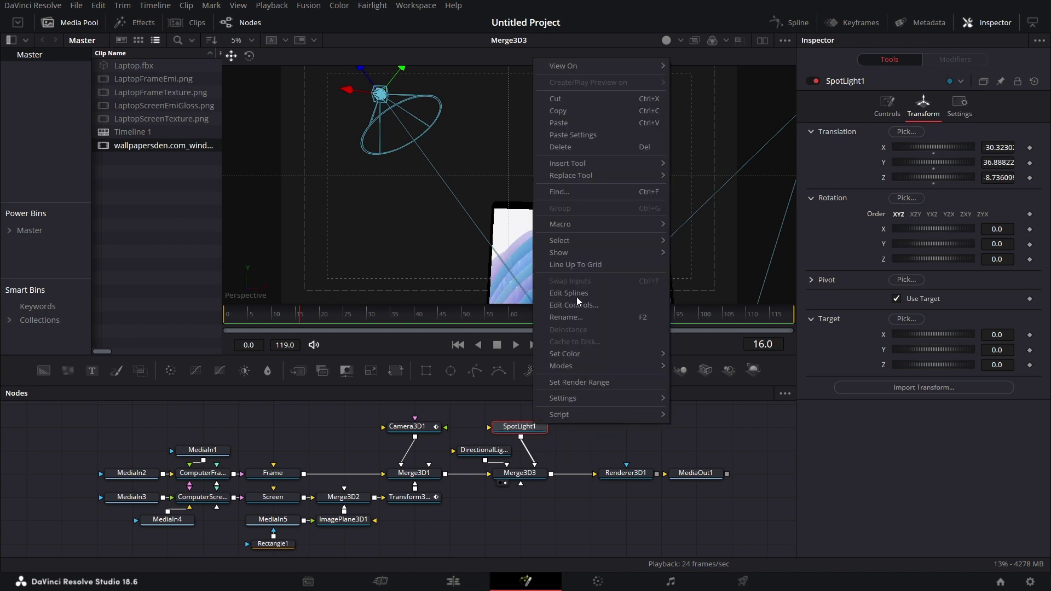
pyautogui.click(579, 111)
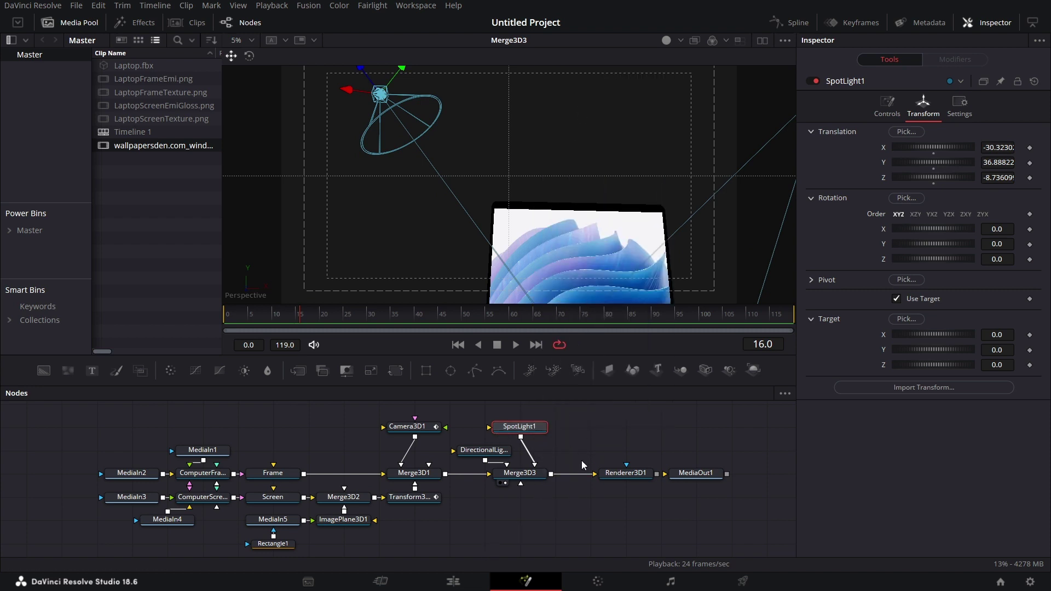
pyautogui.rightClick(582, 441)
pyautogui.click(633, 416)
pyautogui.moveTo(616, 450); pyautogui.dragTo(522, 476)
# Step: Move the duplicated spot light to the opposite side of the laptop from SpotLight1
pyautogui.moveTo(587, 232); pyautogui.dragTo(582, 252)
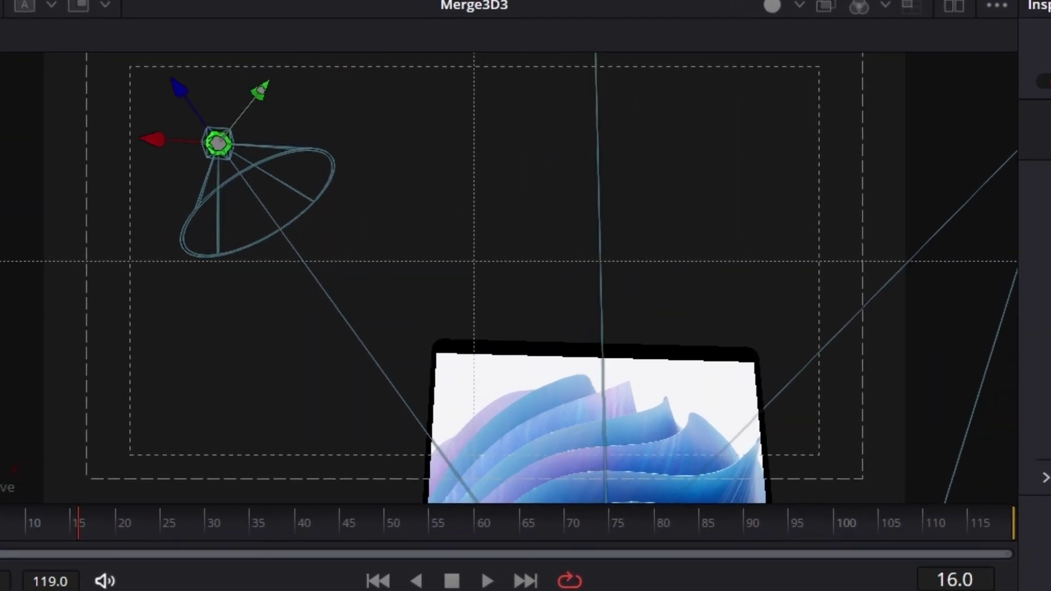
pyautogui.press('f')
pyautogui.moveTo(566, 357); pyautogui.dragTo(776, 184)
pyautogui.moveTo(793, 231); pyautogui.dragTo(639, 527)
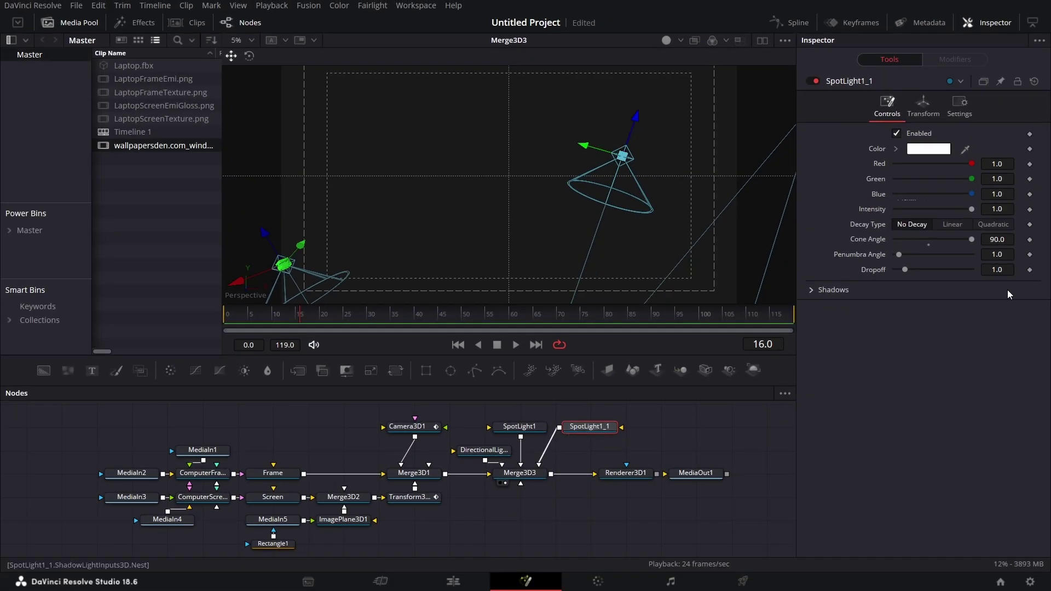
# Step: Set SpotLight1_1's decay type to Linear and expand its shadow settings
pyautogui.click(963, 224)
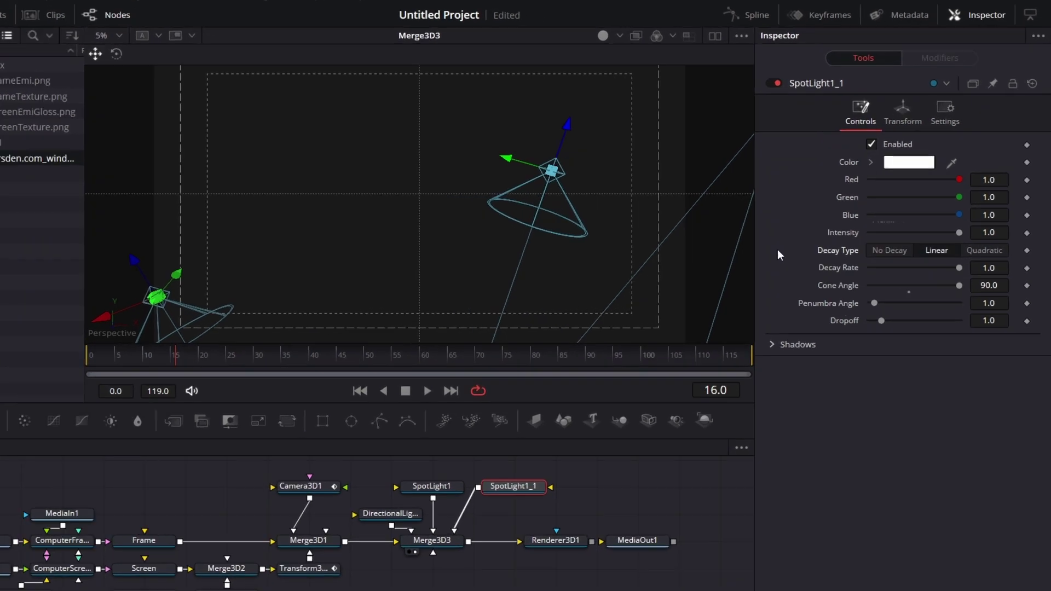
pyautogui.click(607, 517)
pyautogui.click(761, 546)
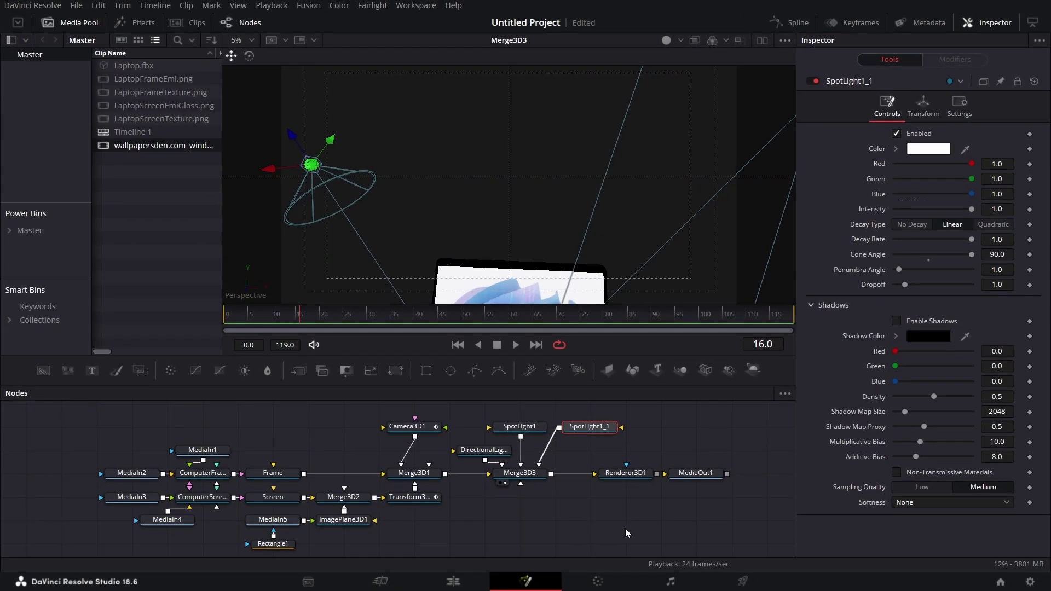
# Step: Enable shadows on SpotLight1 and set their softness to Variable Fast
pyautogui.click(519, 426)
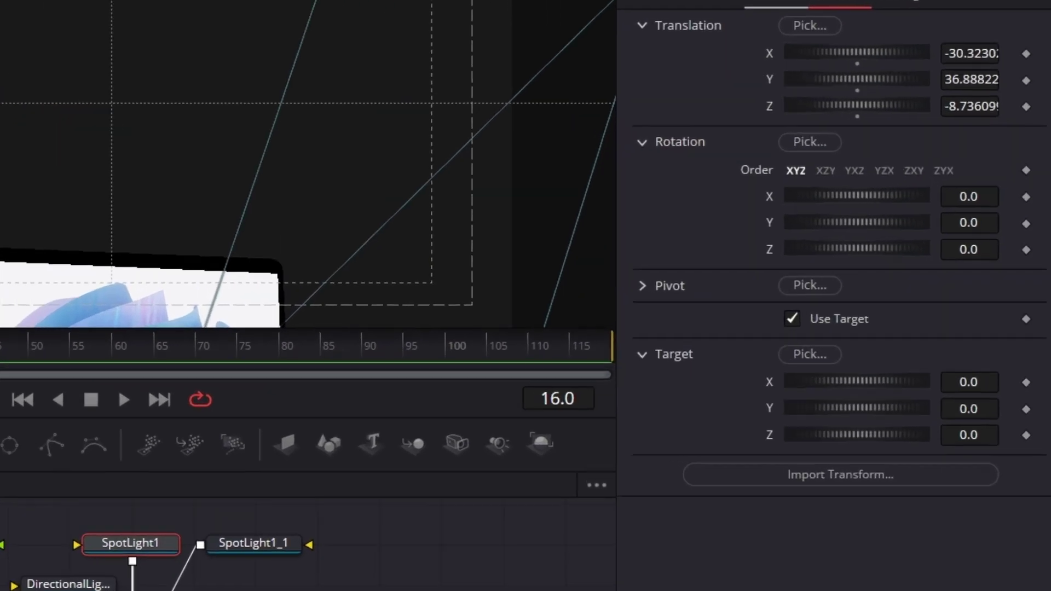
pyautogui.click(886, 105)
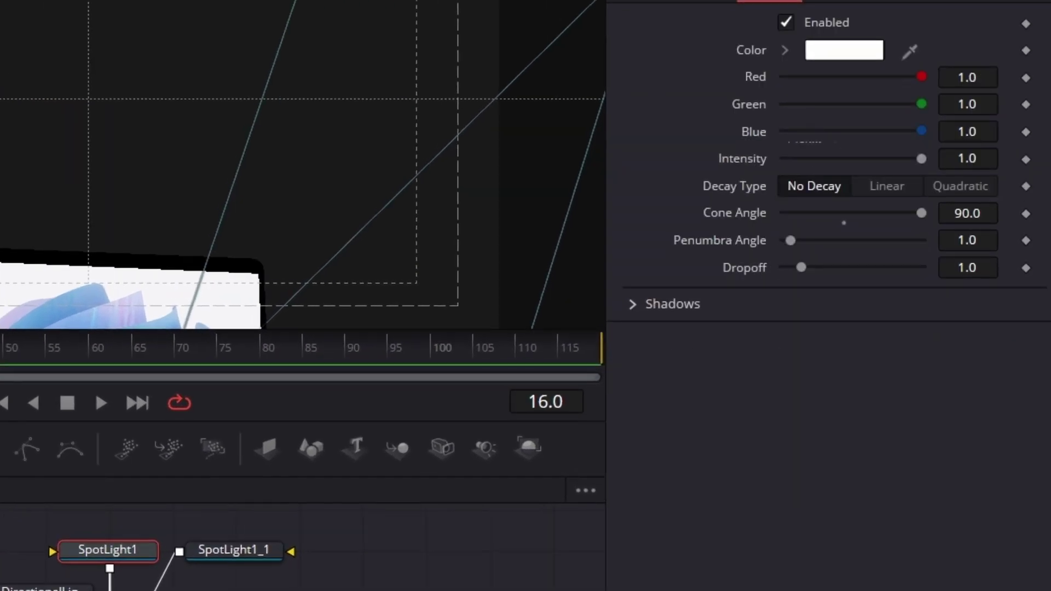
pyautogui.click(632, 303)
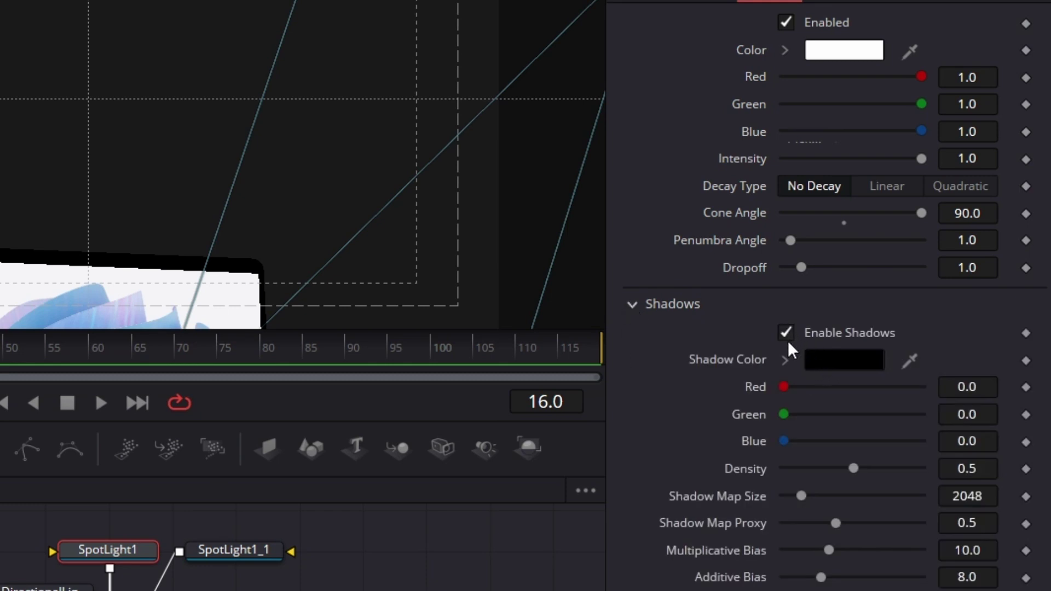
pyautogui.click(823, 464)
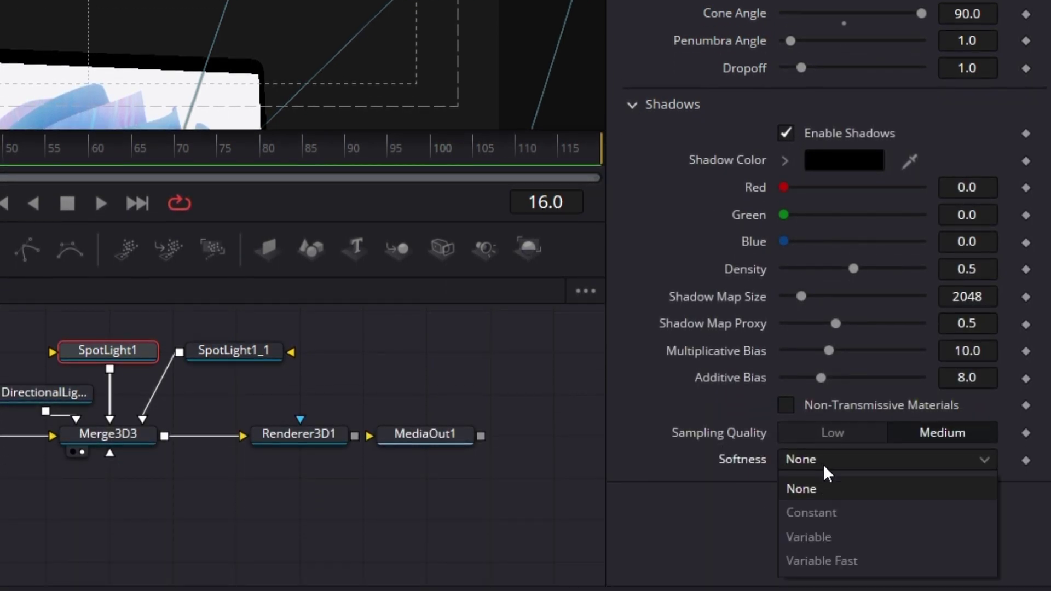
pyautogui.click(845, 561)
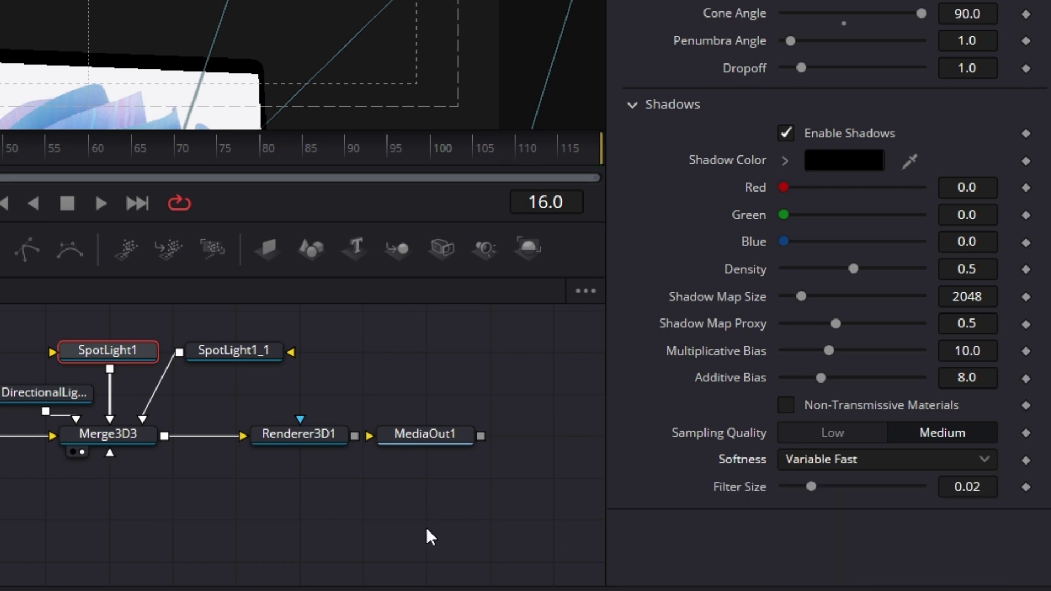
# Step: Show Renderer3D1 in the viewer at frame 99 and enable its Lighting and Shadows options
pyautogui.moveTo(339, 531); pyautogui.dragTo(316, 504)
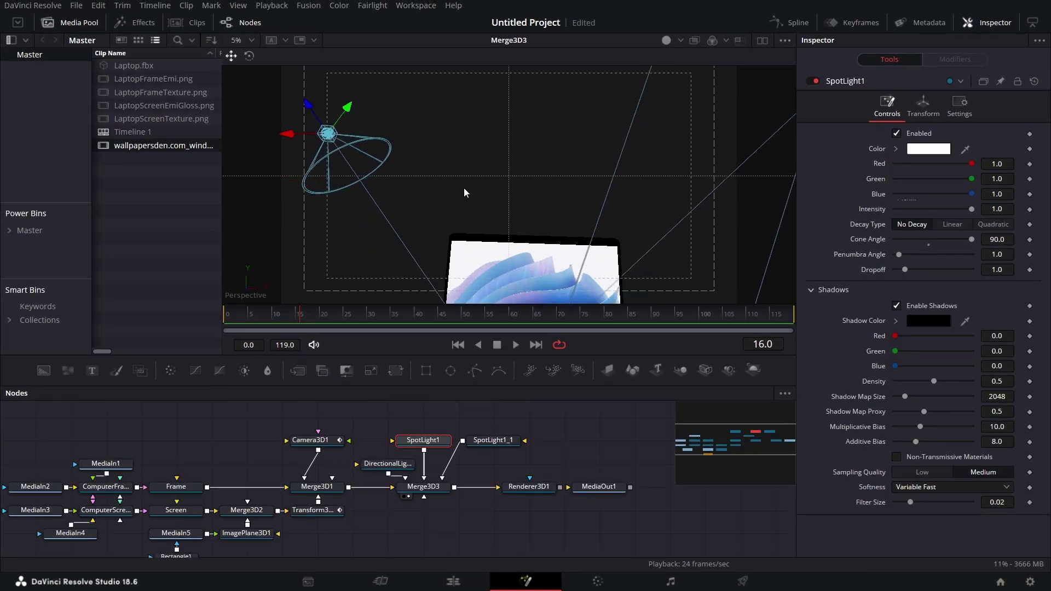
pyautogui.click(698, 313)
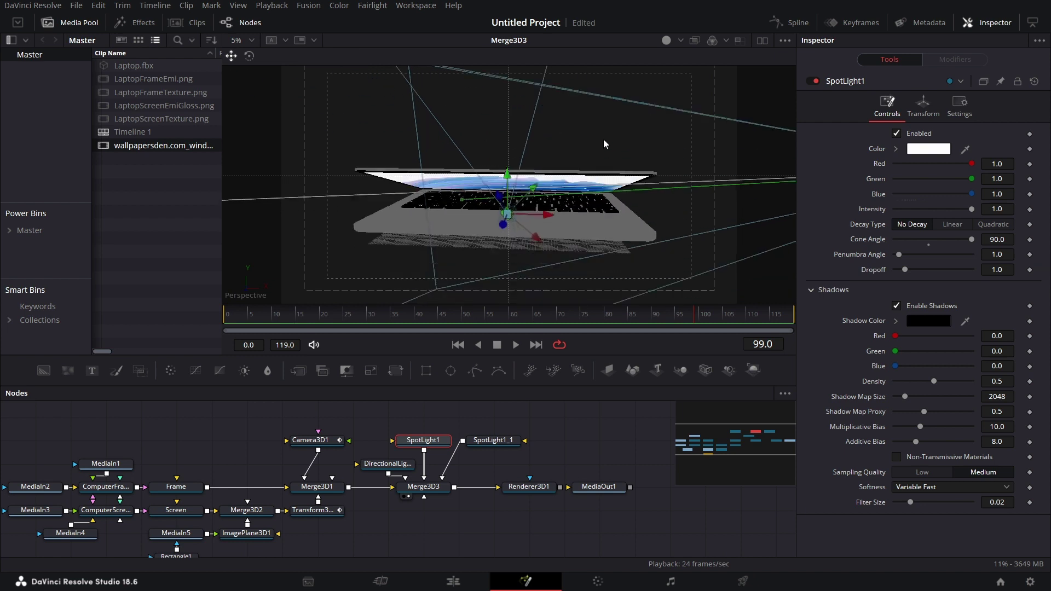
pyautogui.moveTo(586, 117); pyautogui.dragTo(568, 114)
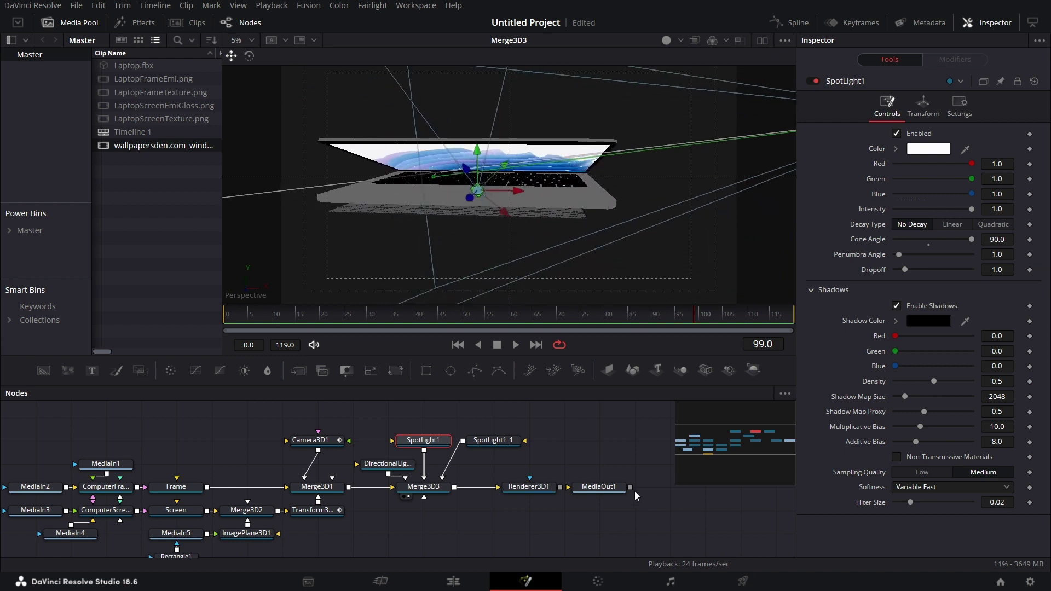
pyautogui.click(534, 489)
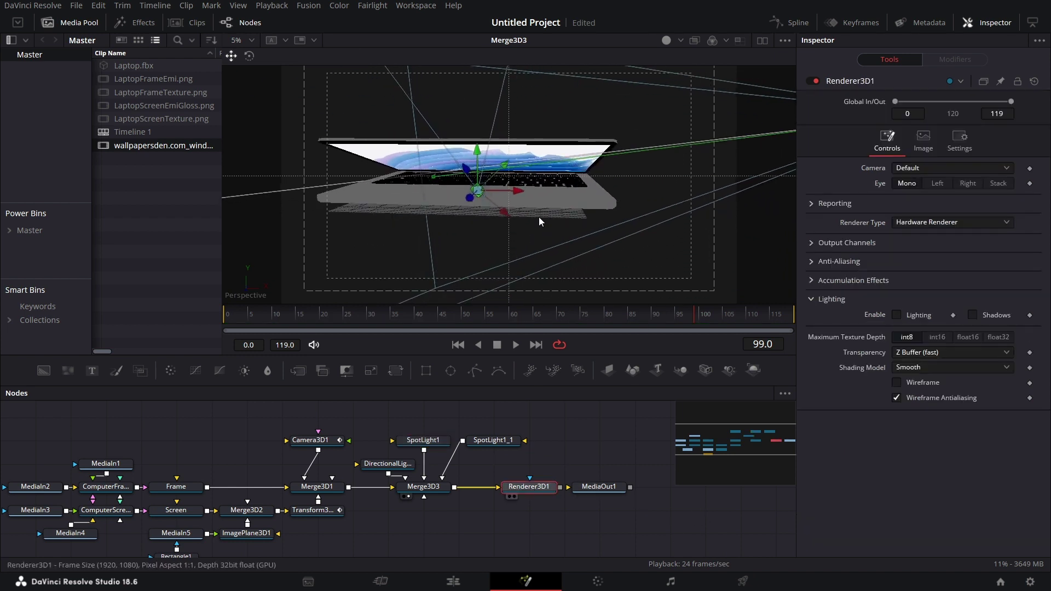
pyautogui.press('1')
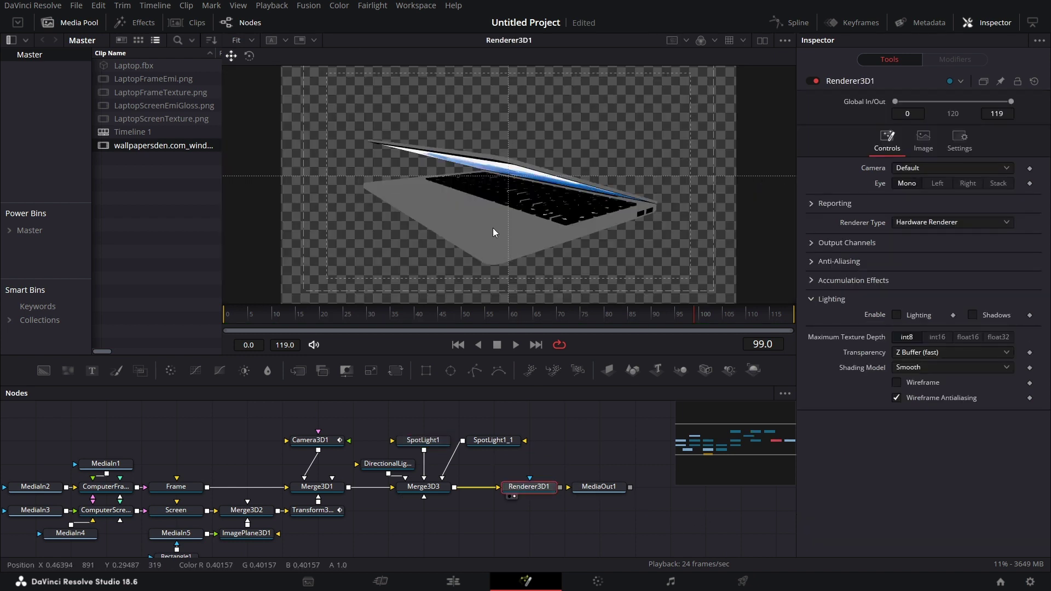
pyautogui.click(897, 315)
pyautogui.click(972, 315)
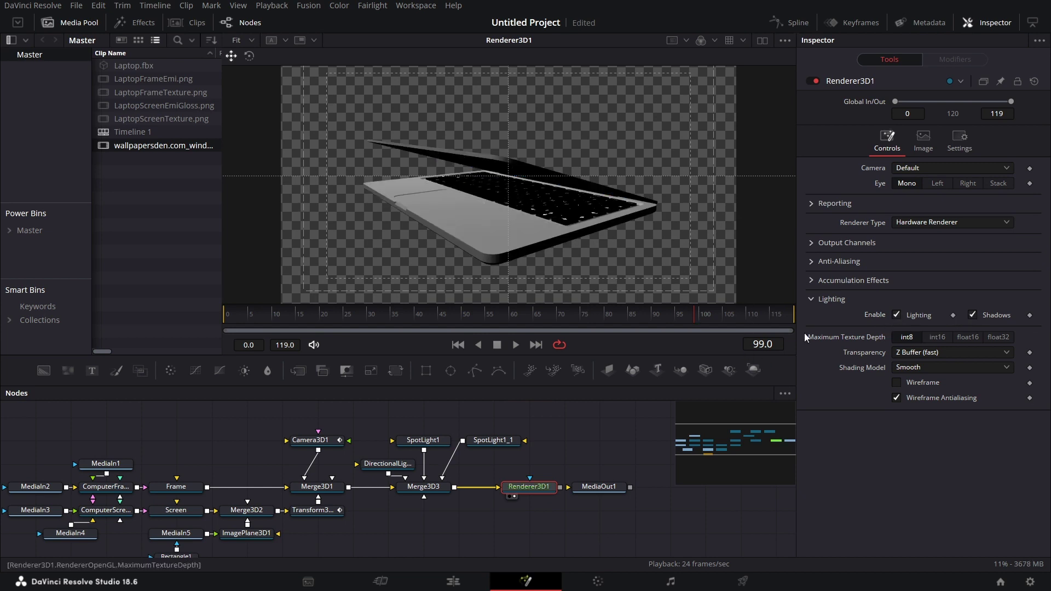
# Step: Add a new Spot Light to Merge3D3 with a cone angle of 90, placed in front of the laptop at about Z 25.3
pyautogui.moveTo(535, 230); pyautogui.dragTo(598, 195)
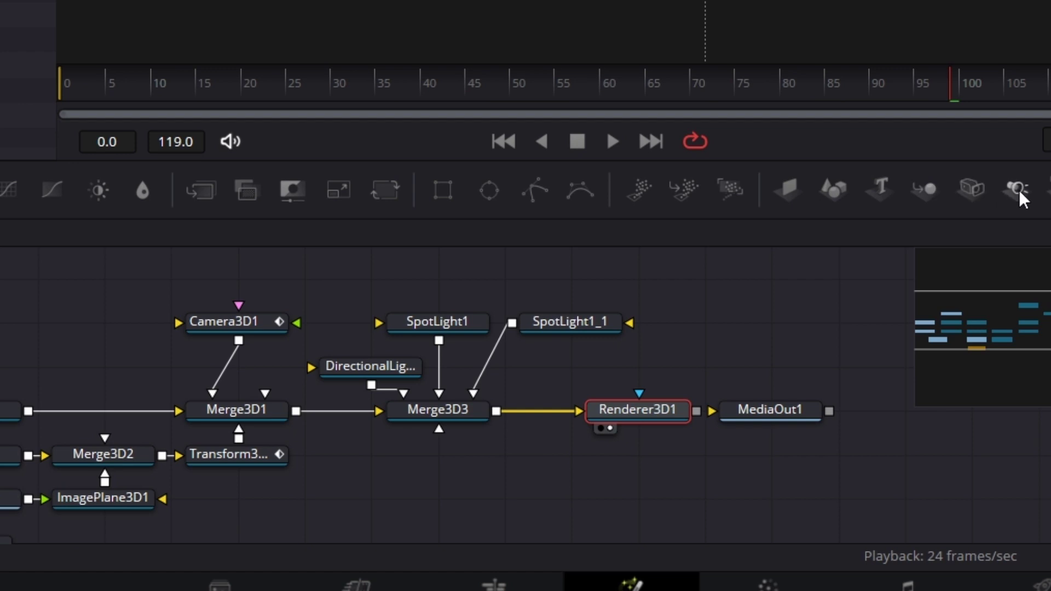
pyautogui.moveTo(1018, 190); pyautogui.dragTo(508, 169)
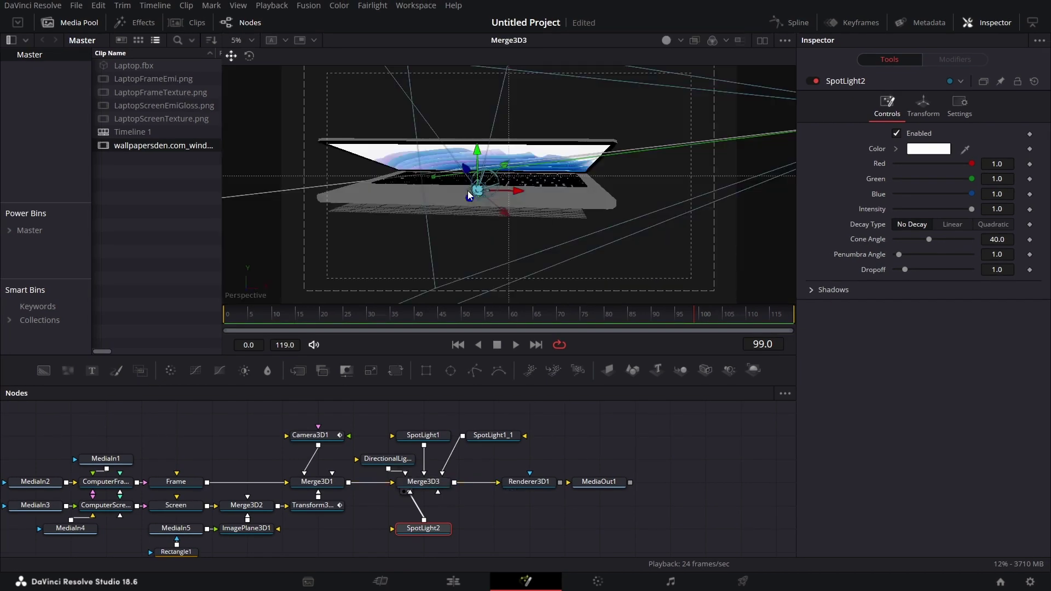
pyautogui.moveTo(468, 199); pyautogui.dragTo(430, 263)
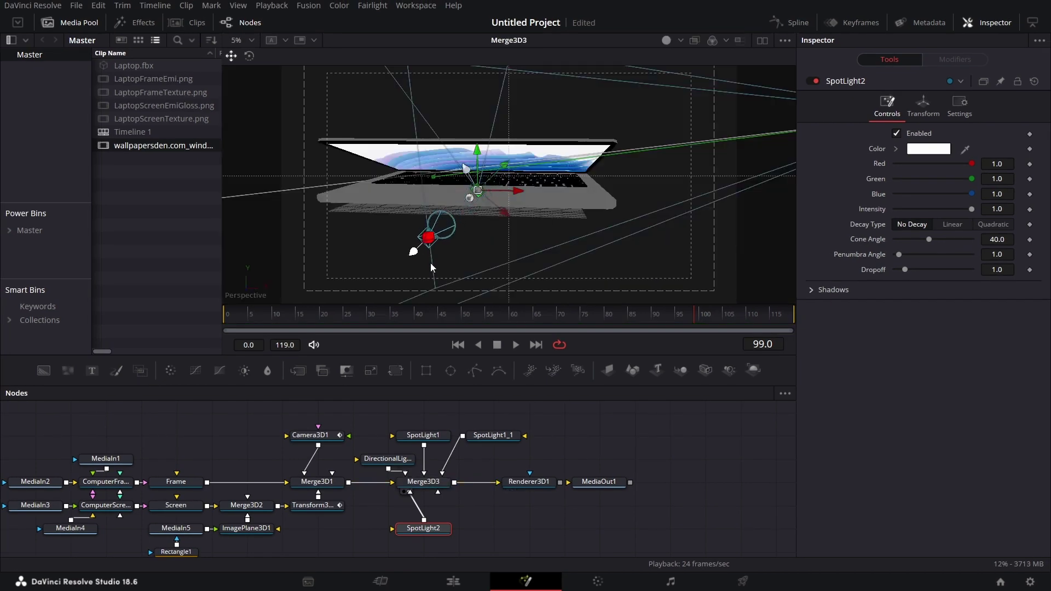
pyautogui.moveTo(929, 240); pyautogui.dragTo(971, 239)
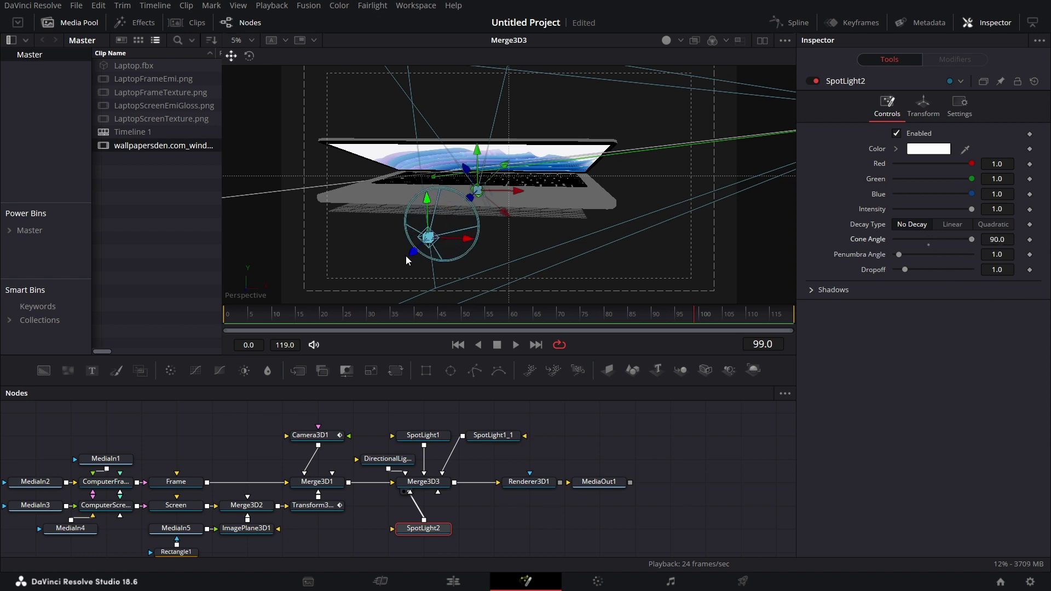
pyautogui.moveTo(414, 255); pyautogui.dragTo(359, 312)
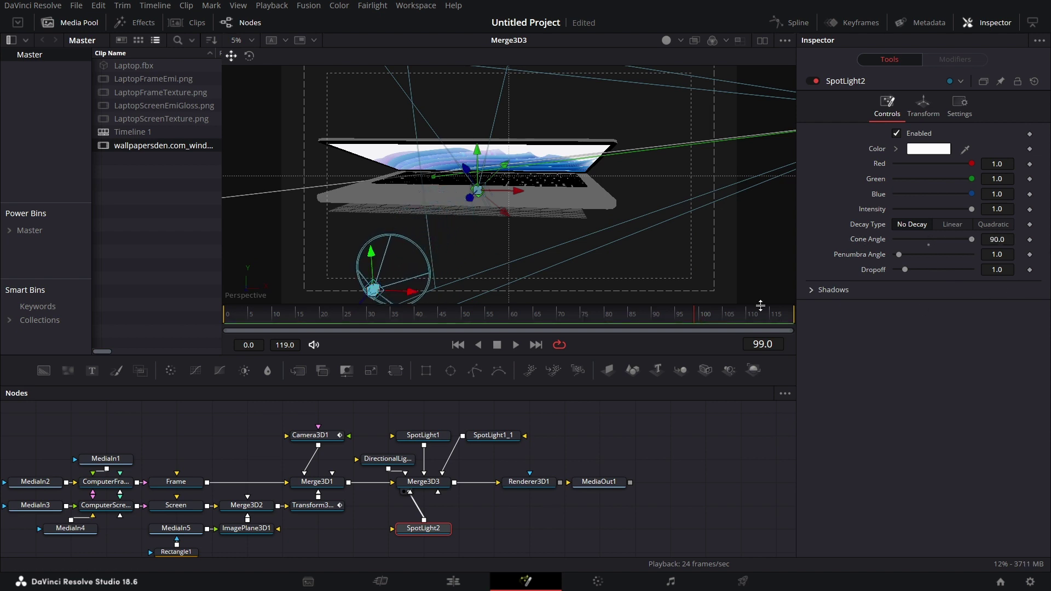
# Step: Set SpotLight2's Y translation to 1.707 and its X rotation to 6.2
pyautogui.moveTo(679, 232); pyautogui.dragTo(528, 218)
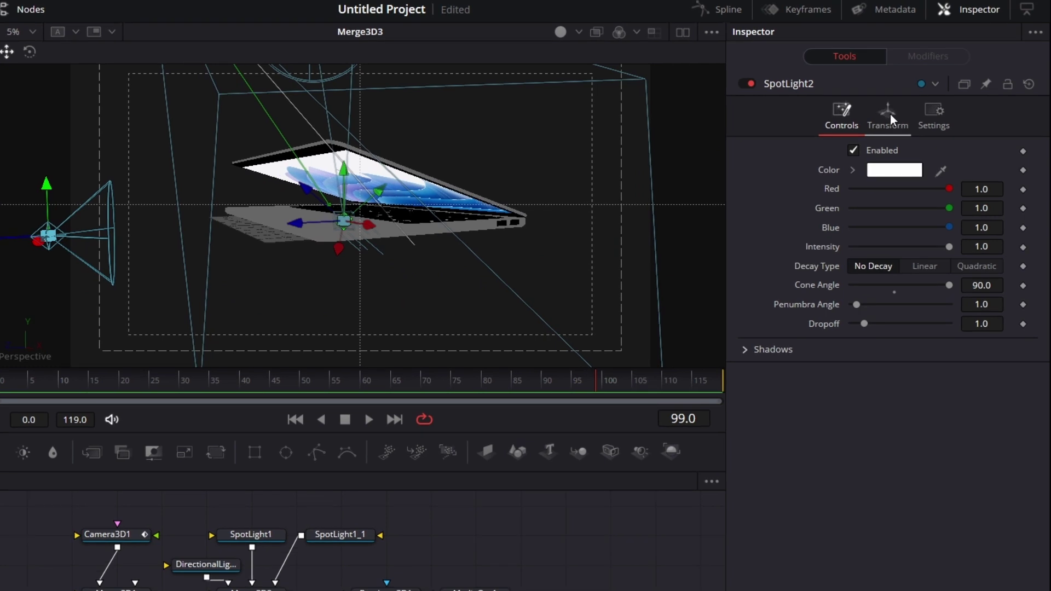
pyautogui.click(923, 105)
pyautogui.moveTo(980, 187); pyautogui.dragTo(1028, 188)
pyautogui.moveTo(980, 272); pyautogui.dragTo(993, 272)
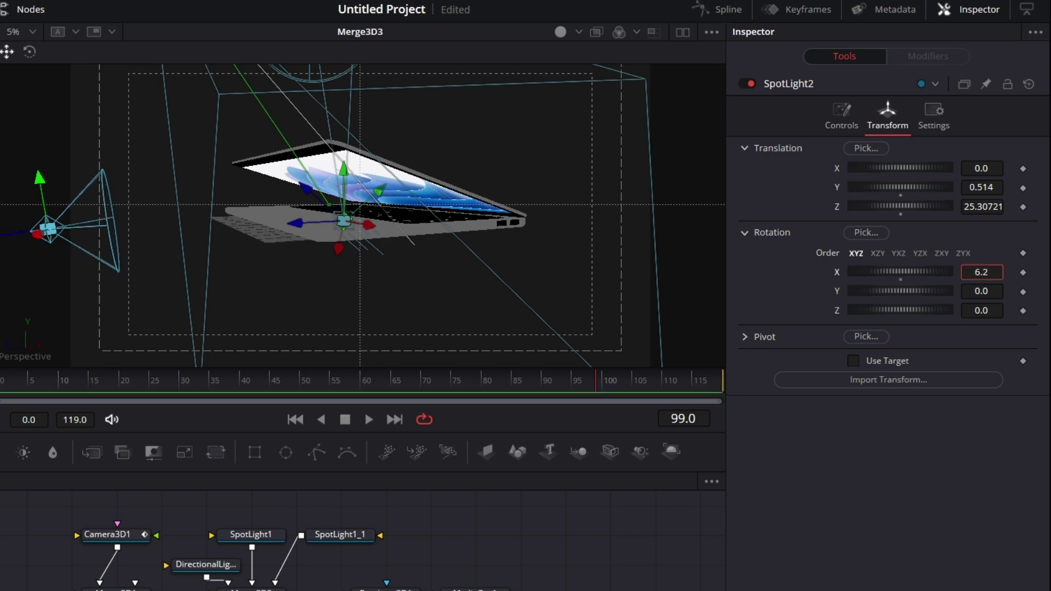
pyautogui.moveTo(976, 191); pyautogui.dragTo(1008, 191)
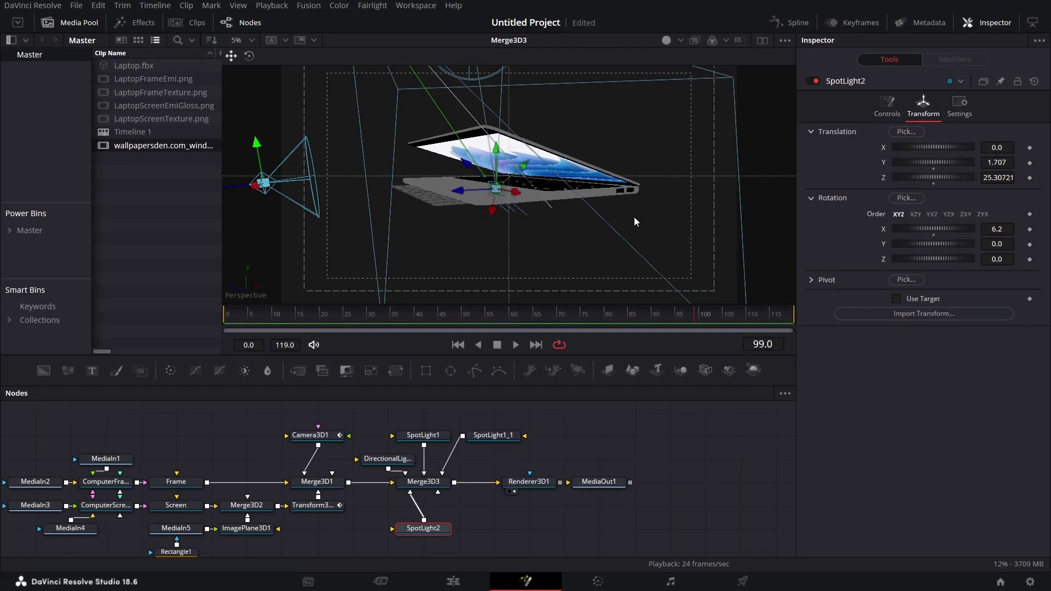
# Step: Play the Renderer3D1 output from frame 0 to review the lit laptop animation, then stop playback
pyautogui.press('1')
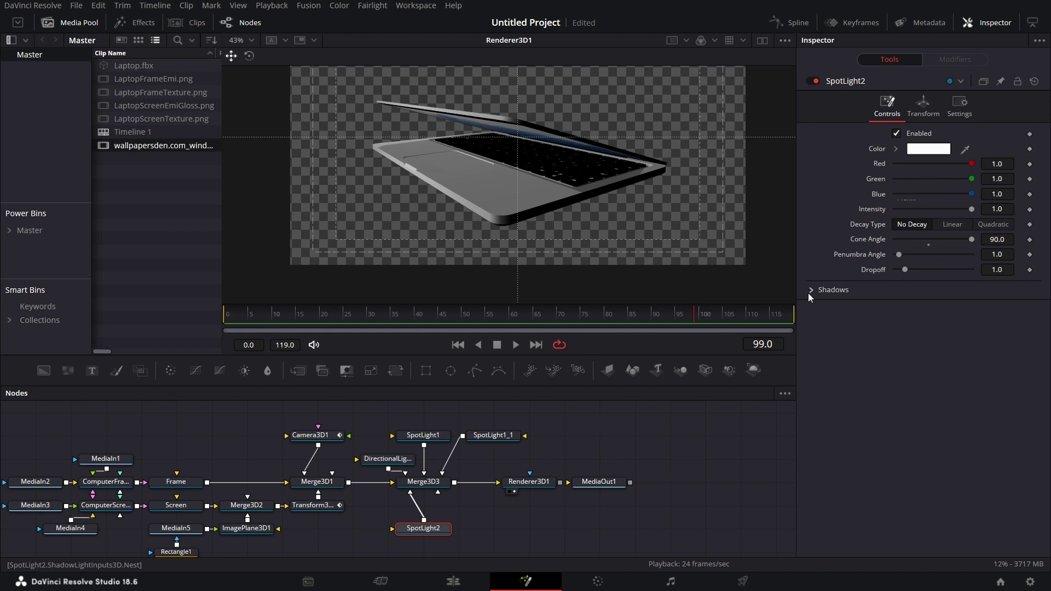
pyautogui.click(811, 290)
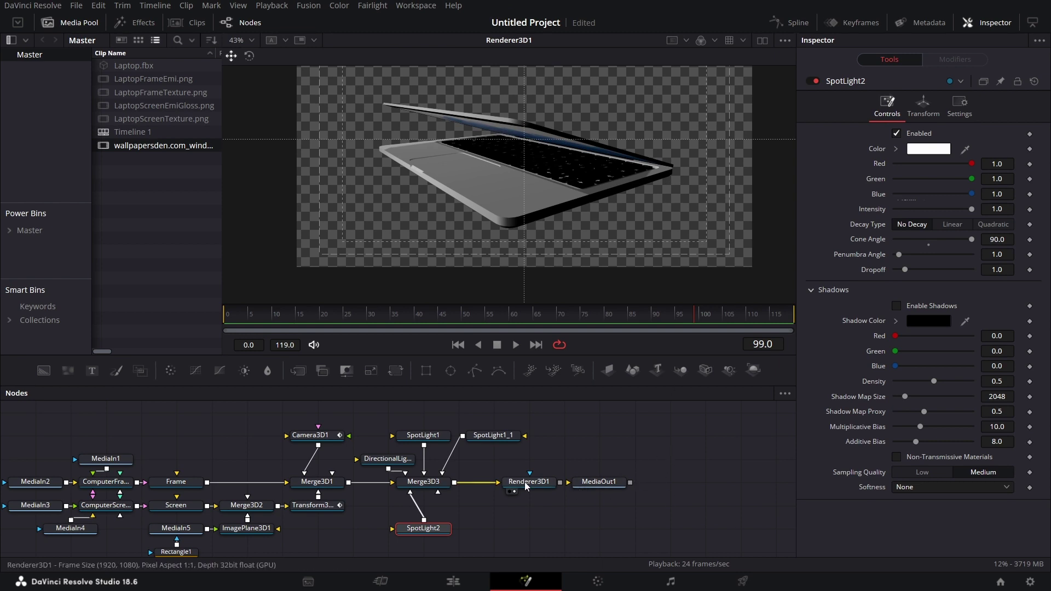
pyautogui.click(227, 322)
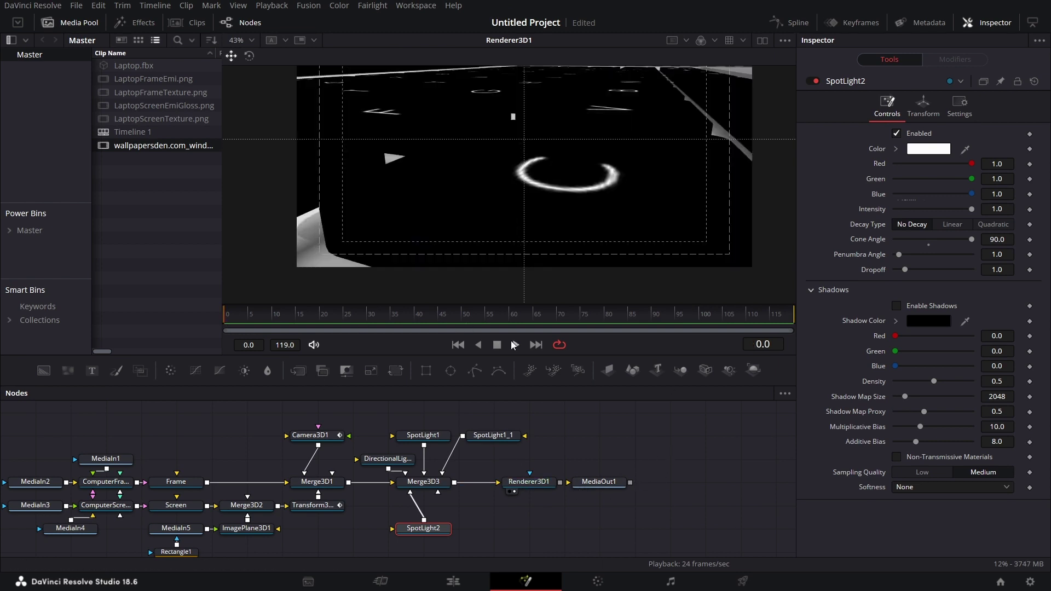
pyautogui.click(515, 345)
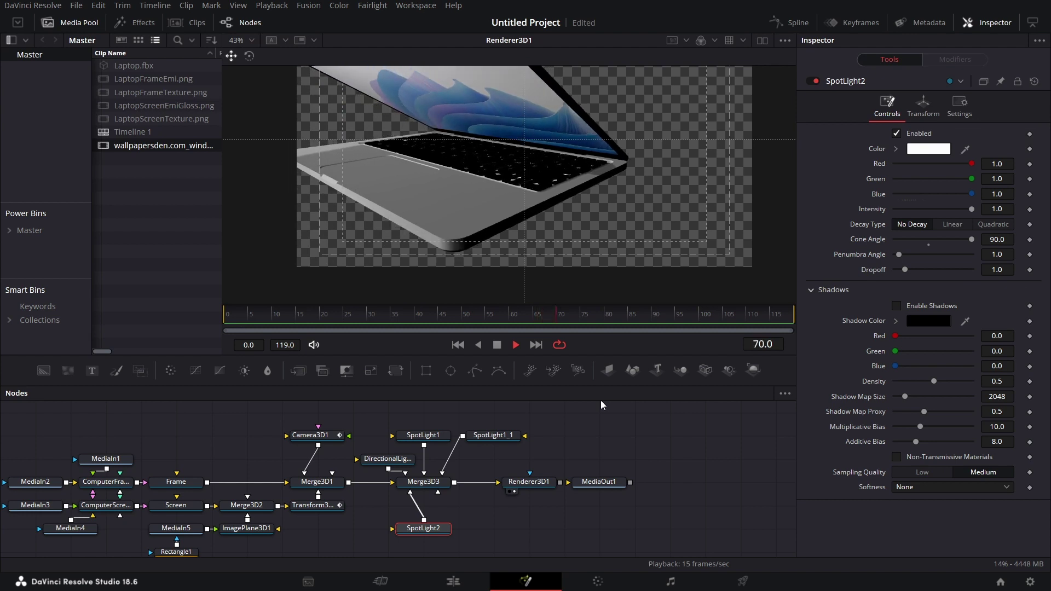
pyautogui.scroll(1, 628, 271)
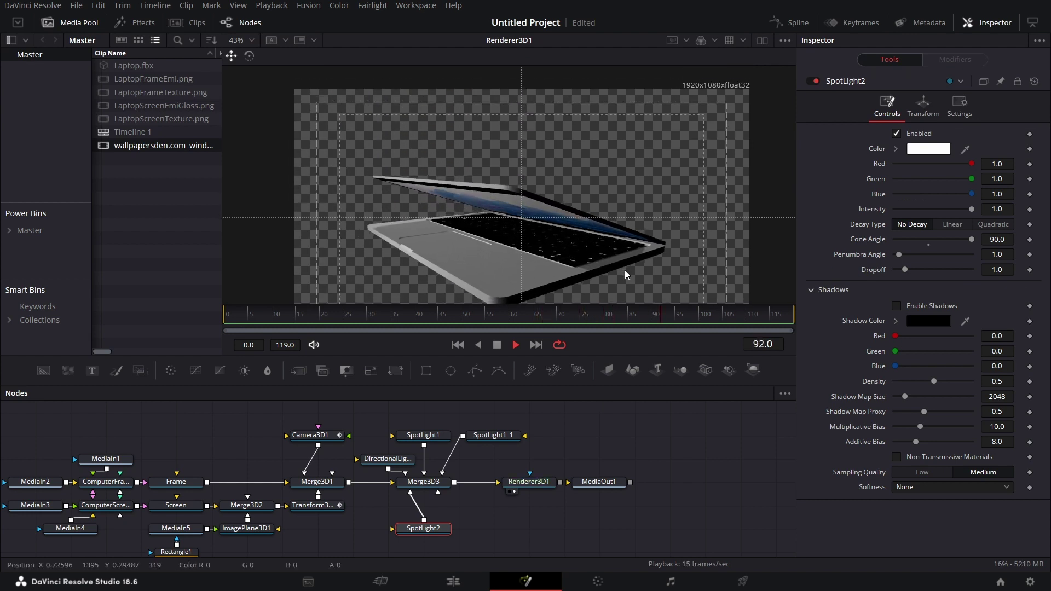
pyautogui.click(497, 344)
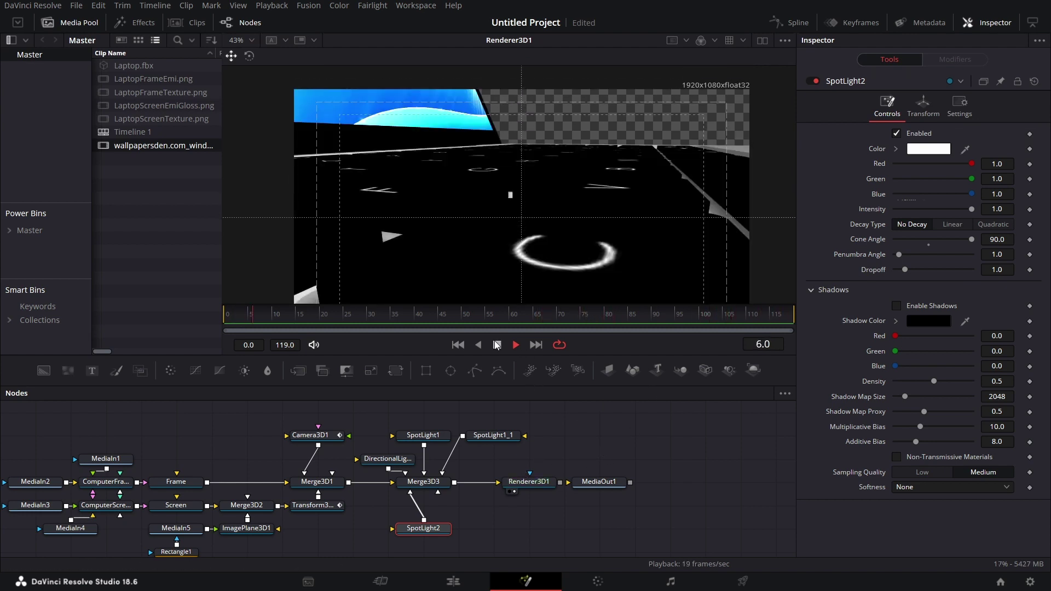
# Step: Add a Text node in the empty area below Rectangle1 and enter the text "maple"
pyautogui.click(361, 483)
pyautogui.moveTo(100, 386); pyautogui.dragTo(189, 508)
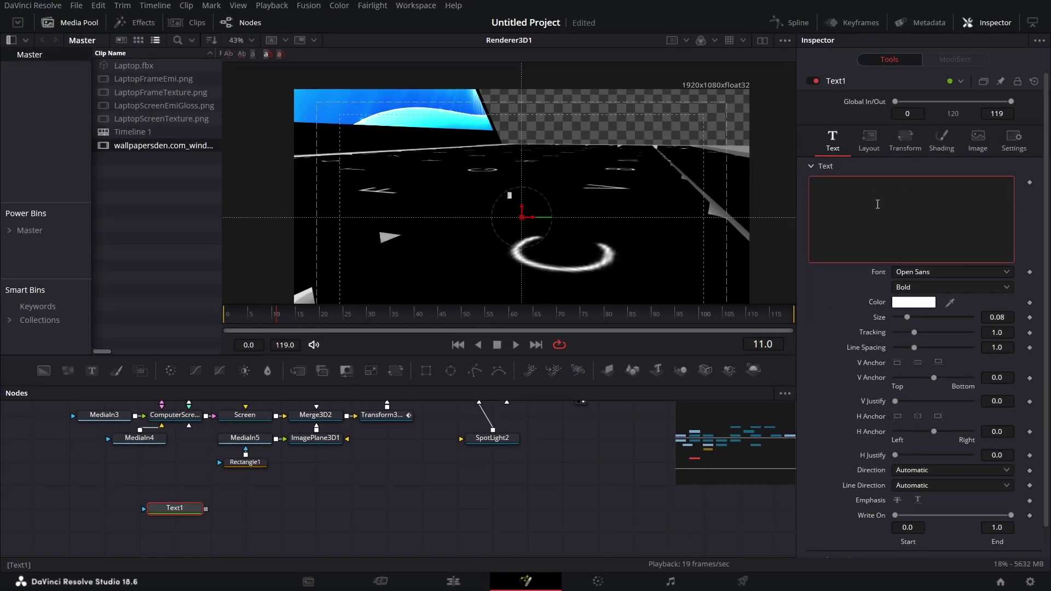
pyautogui.click(923, 199)
pyautogui.write('maple')
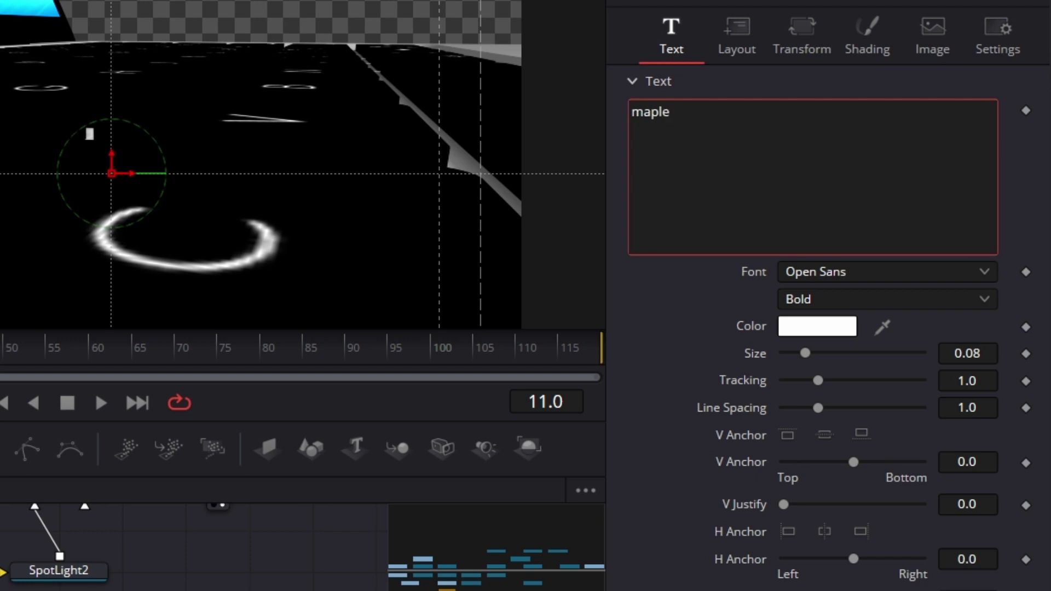
pyautogui.press('Escape')
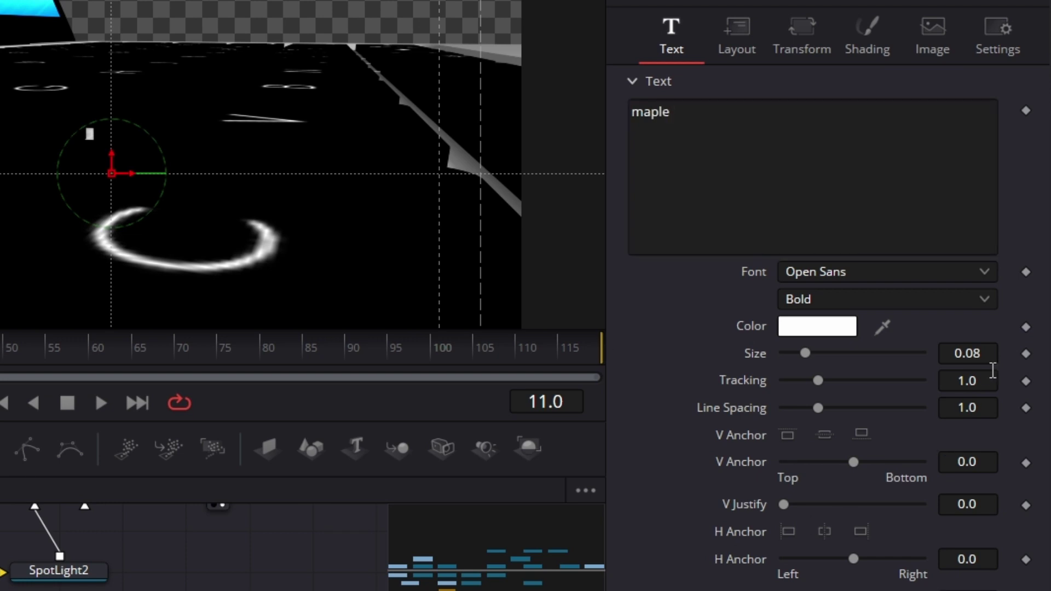
# Step: Set Text1's size to 0.22, show it in the viewer and move the word up to the upper part of the frame
pyautogui.click(985, 353)
pyautogui.press('BackSpace')
pyautogui.press('BackSpace')
pyautogui.write('22')
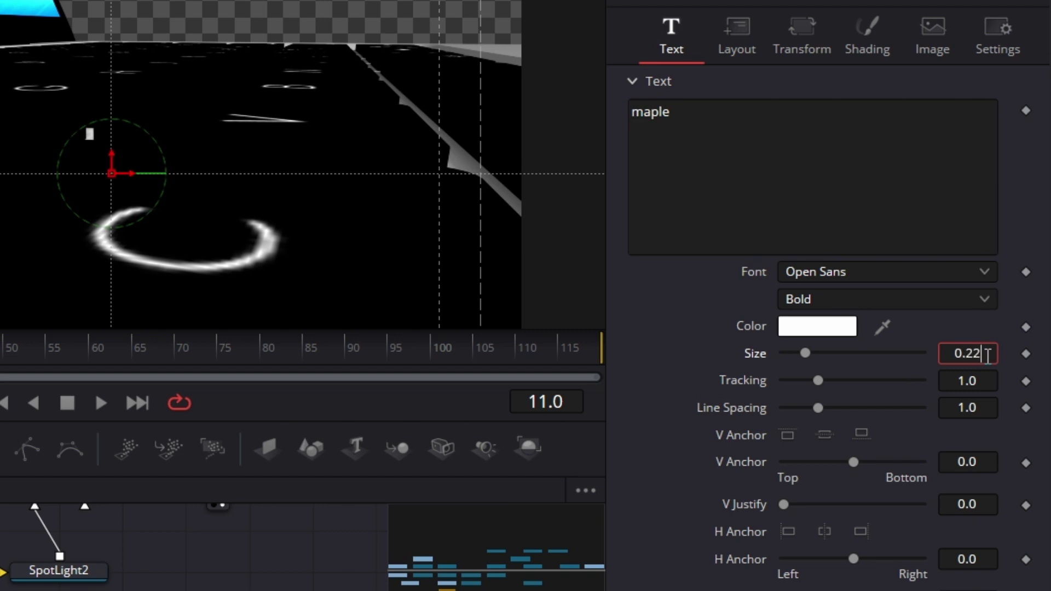
pyautogui.press('Tab')
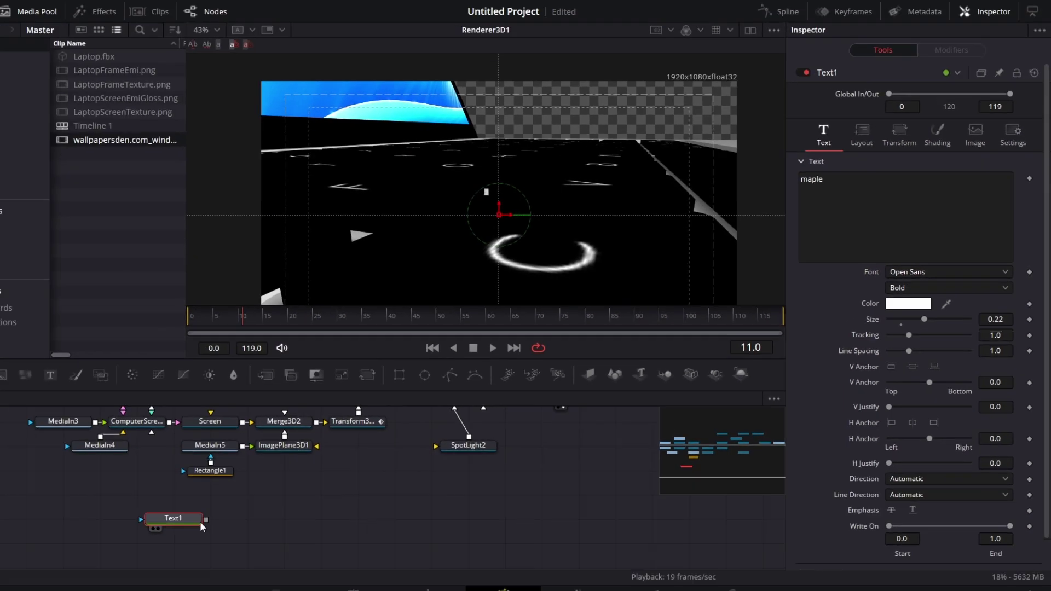
pyautogui.moveTo(245, 508); pyautogui.dragTo(446, 248)
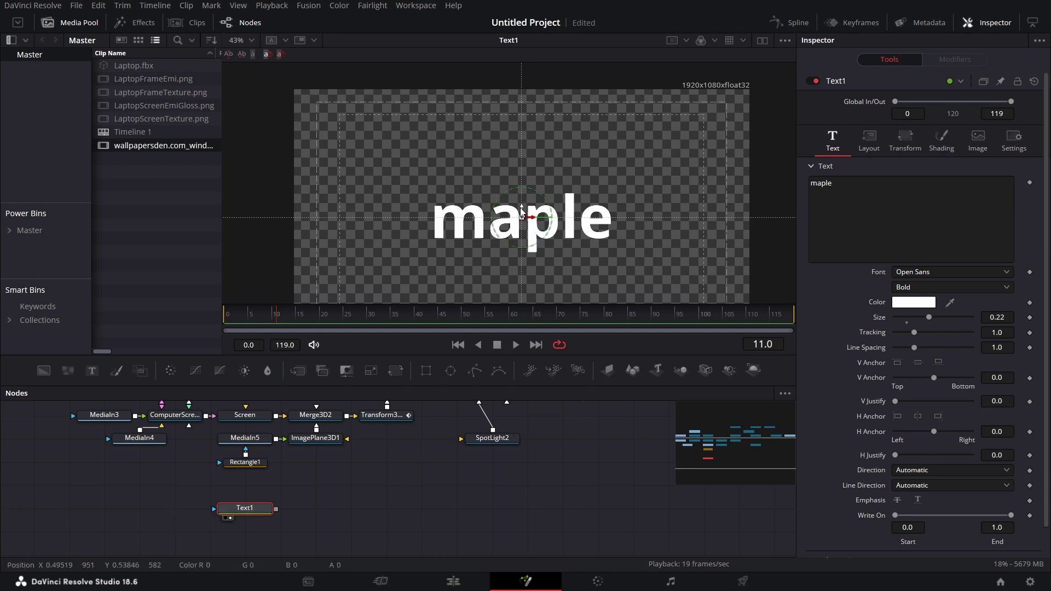
pyautogui.moveTo(522, 211); pyautogui.dragTo(521, 139)
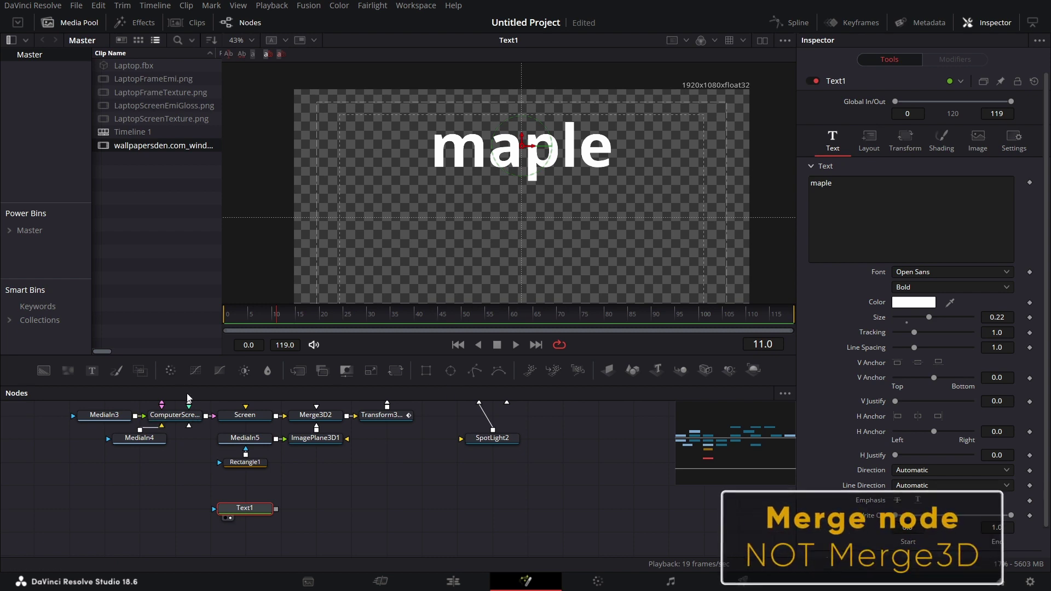
# Step: Add a regular Merge node below Renderer3D1, with Renderer3D1 as its foreground and Text1 as its background
pyautogui.moveTo(297, 370); pyautogui.dragTo(368, 463)
pyautogui.moveTo(430, 498); pyautogui.dragTo(430, 499)
pyautogui.moveTo(569, 468); pyautogui.dragTo(469, 476)
pyautogui.moveTo(320, 544); pyautogui.dragTo(497, 544)
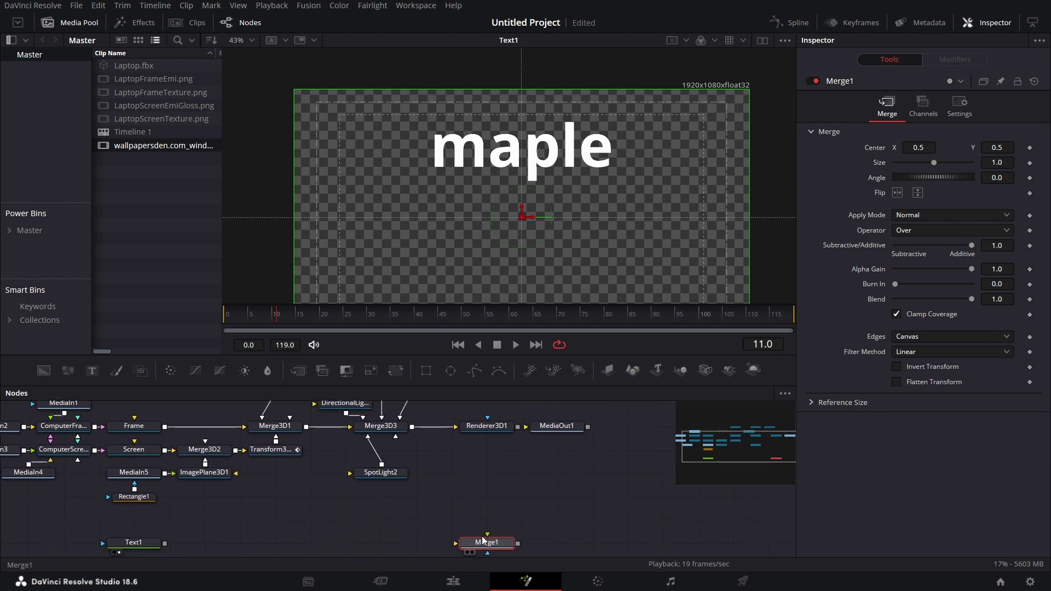
pyautogui.moveTo(518, 432); pyautogui.dragTo(485, 541)
pyautogui.moveTo(167, 542); pyautogui.dragTo(543, 172)
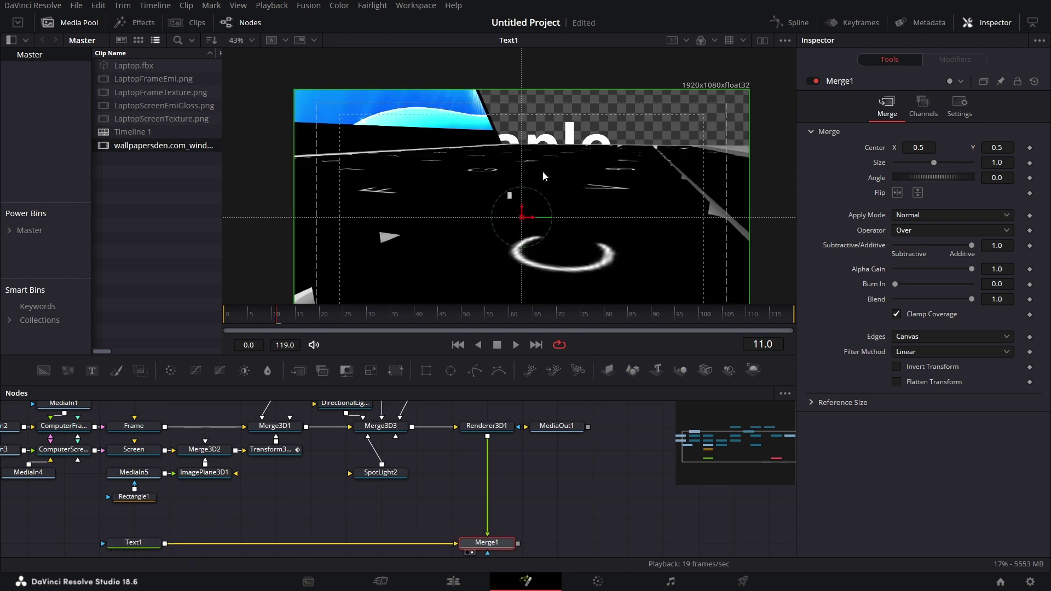
# Step: Check the Merge1 composite at frame 106 and raise the "maple" text slightly above the laptop
pyautogui.click(727, 319)
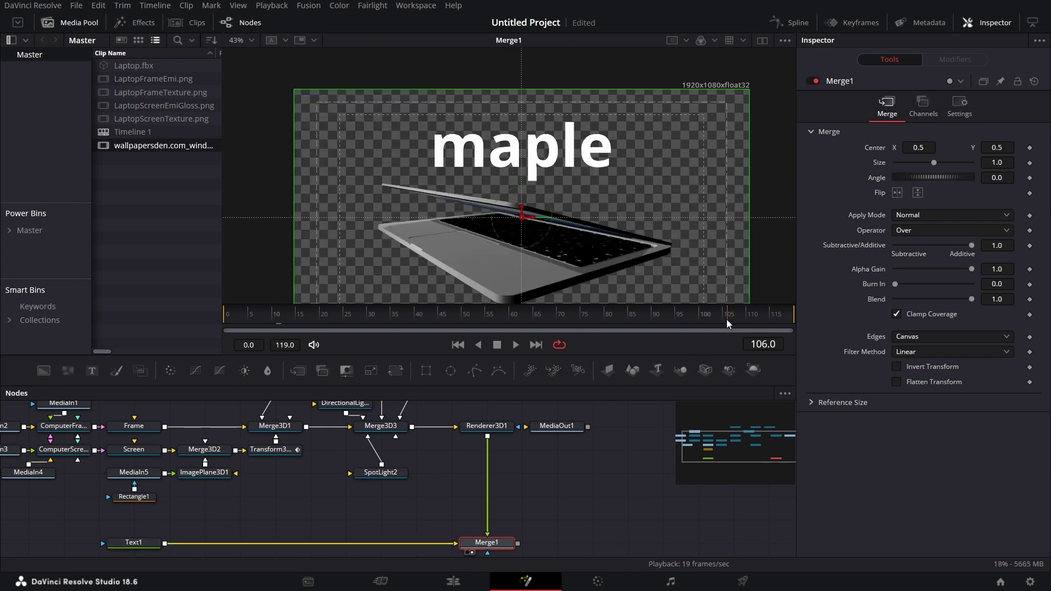
pyautogui.click(148, 544)
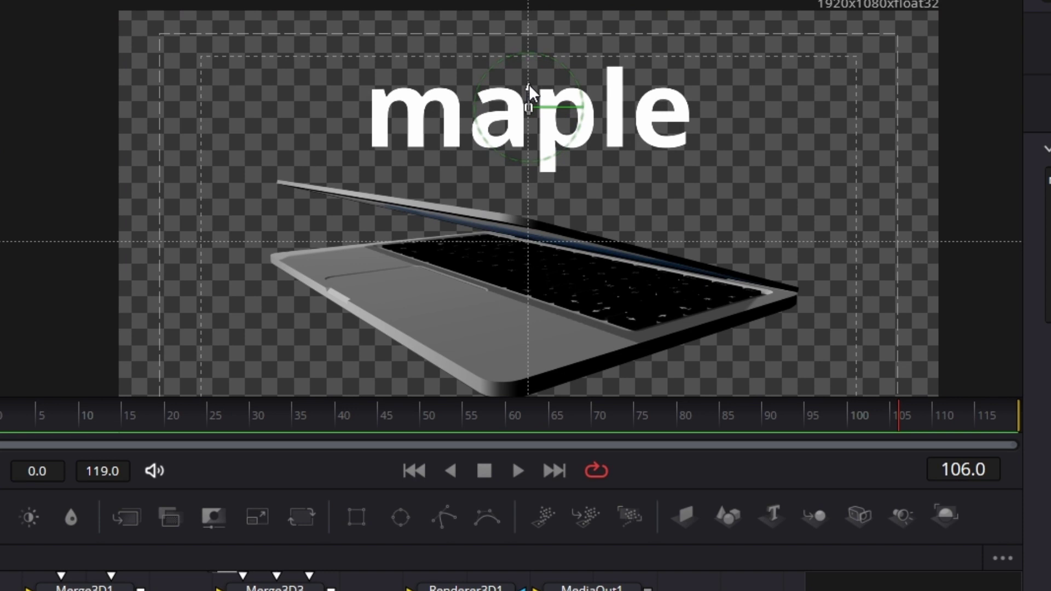
pyautogui.moveTo(528, 83); pyautogui.dragTo(529, 77)
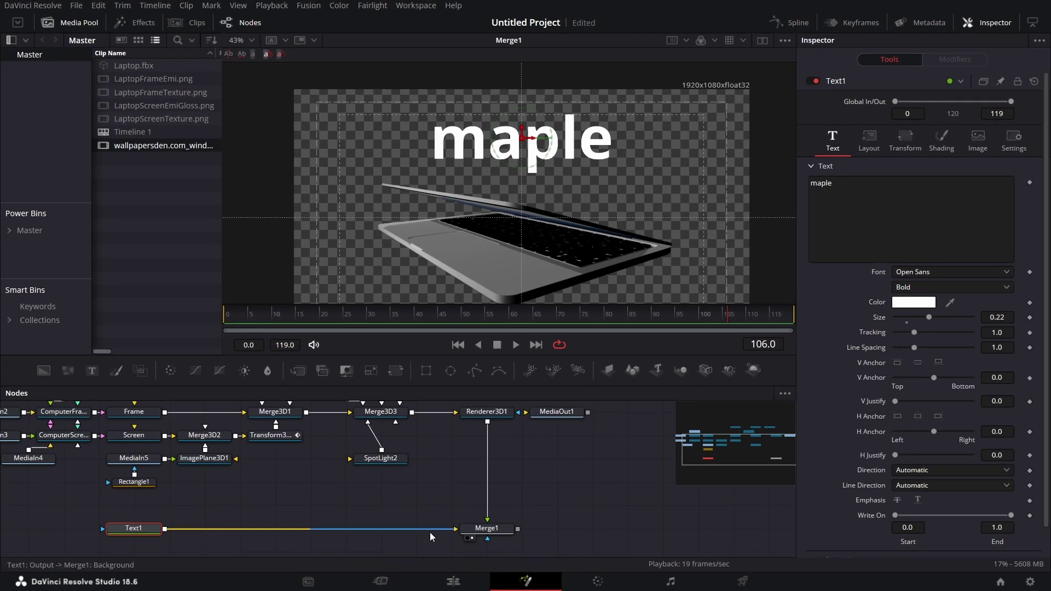
# Step: Disconnect Text1 from Merge1's background and show Text1 alone in the viewer
pyautogui.moveTo(429, 536); pyautogui.dragTo(602, 540)
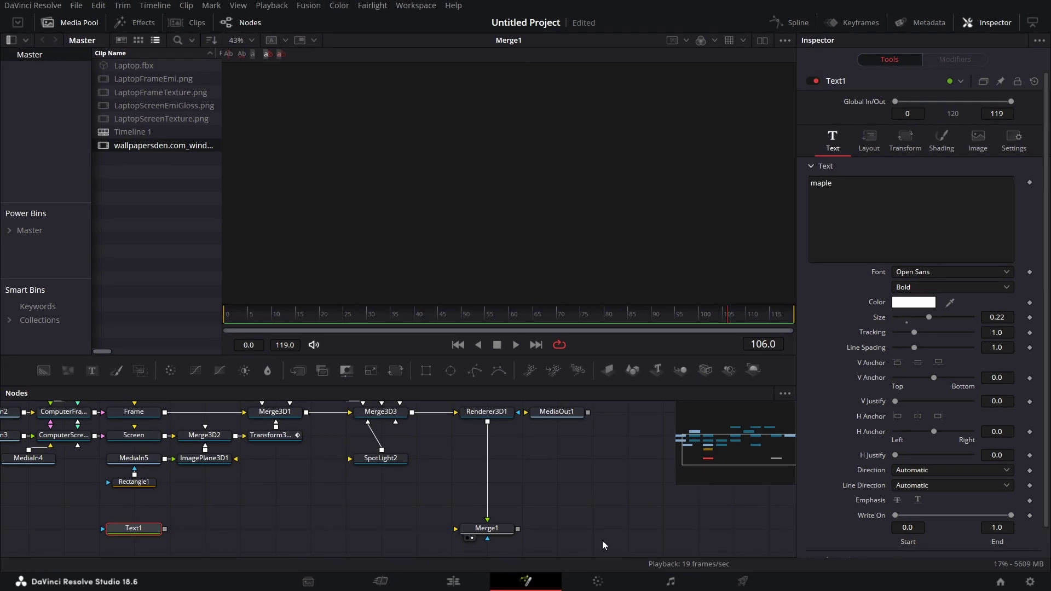
pyautogui.scroll(-1, 383, 531)
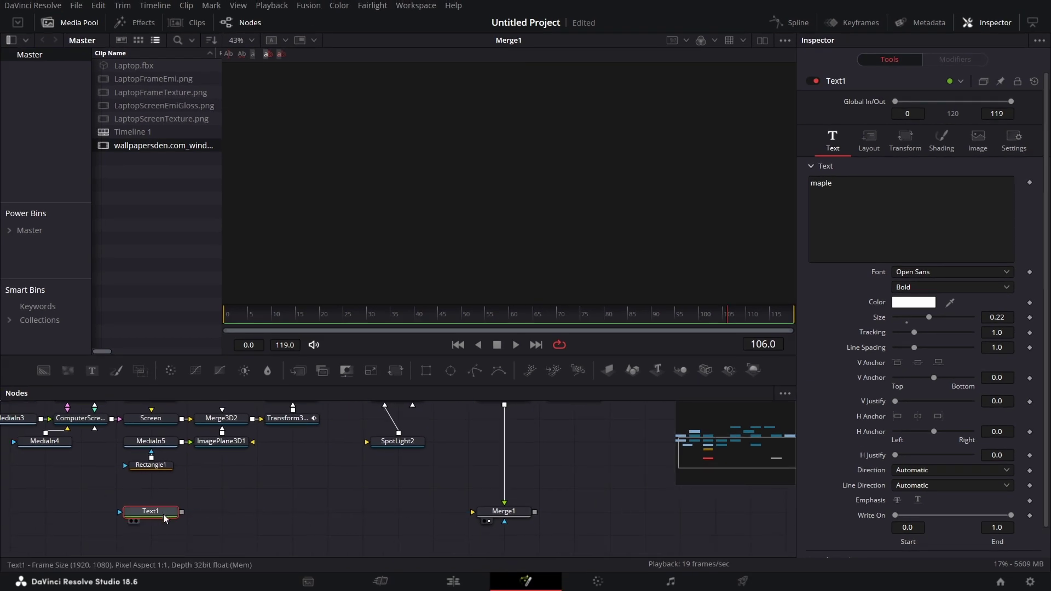
pyautogui.moveTo(164, 518); pyautogui.dragTo(461, 189)
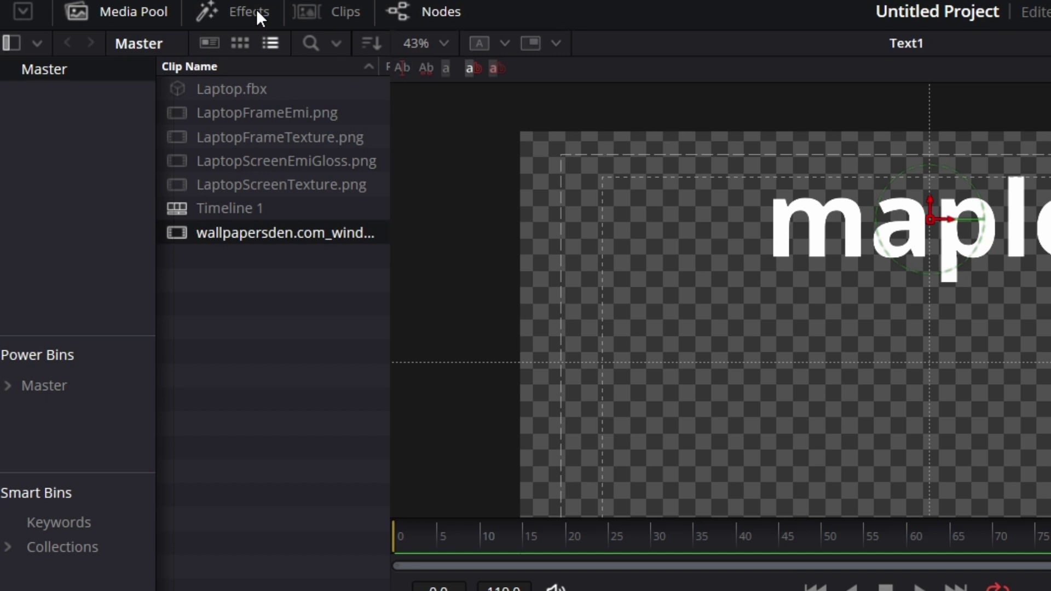
# Step: Add the MR-Bevelv2 effect from the DT edit effect templates to the node graph, directly after Text1
pyautogui.click(255, 10)
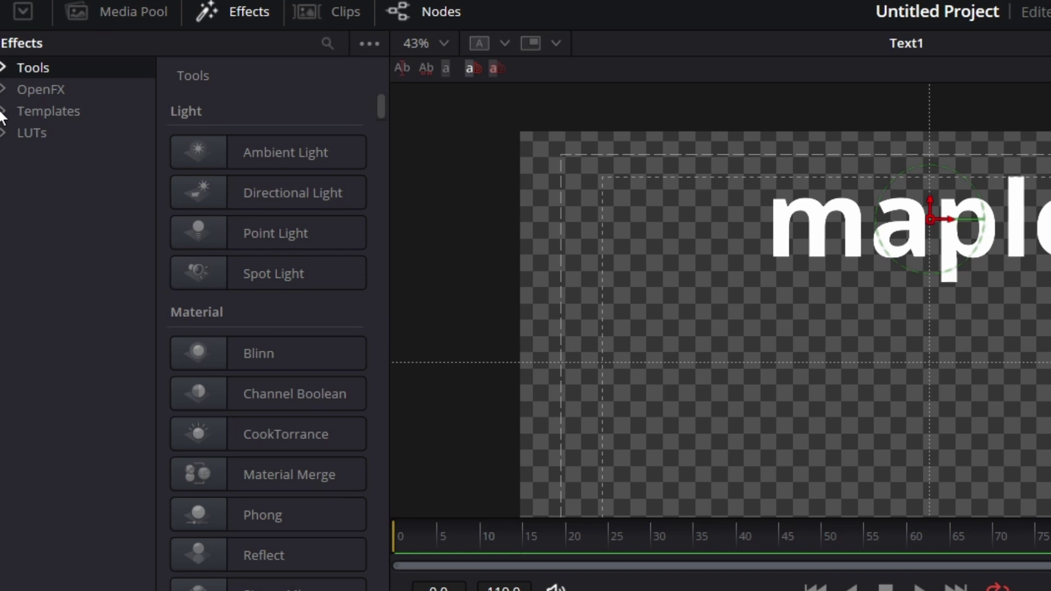
pyautogui.click(3, 113)
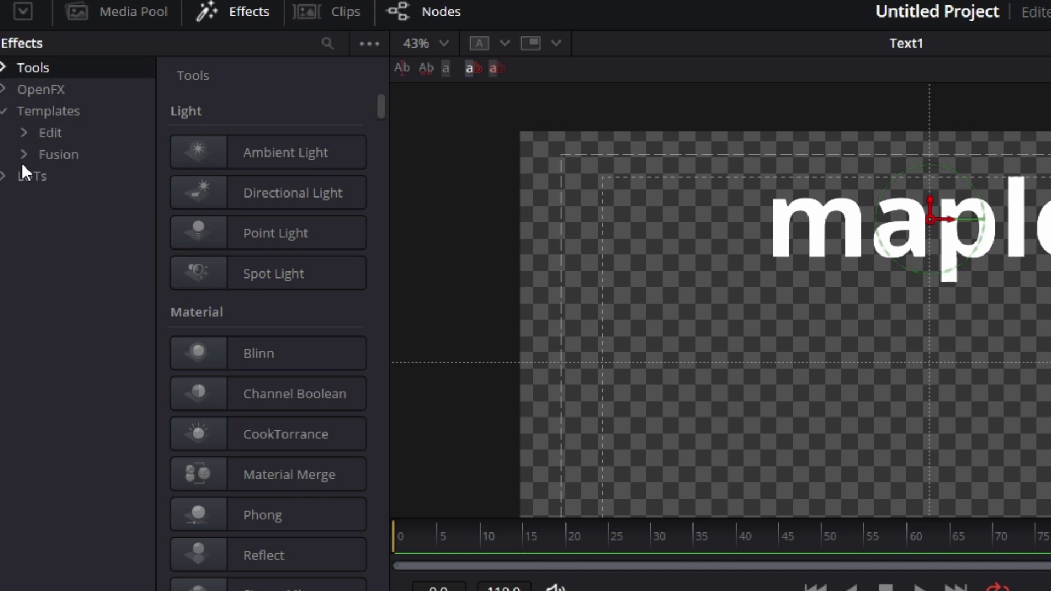
pyautogui.click(24, 133)
pyautogui.click(48, 155)
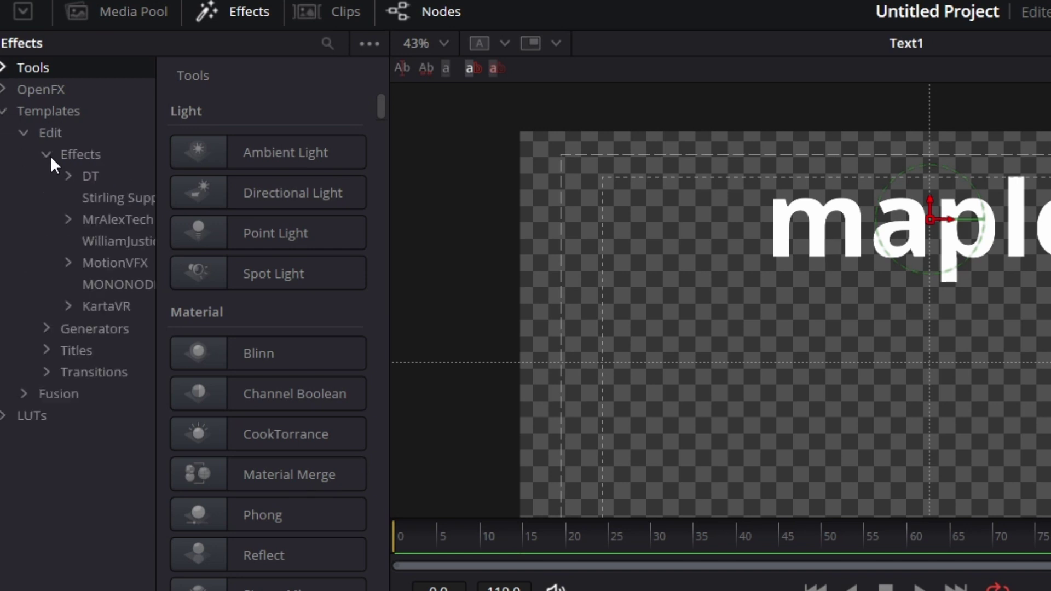
pyautogui.click(69, 177)
pyautogui.click(111, 196)
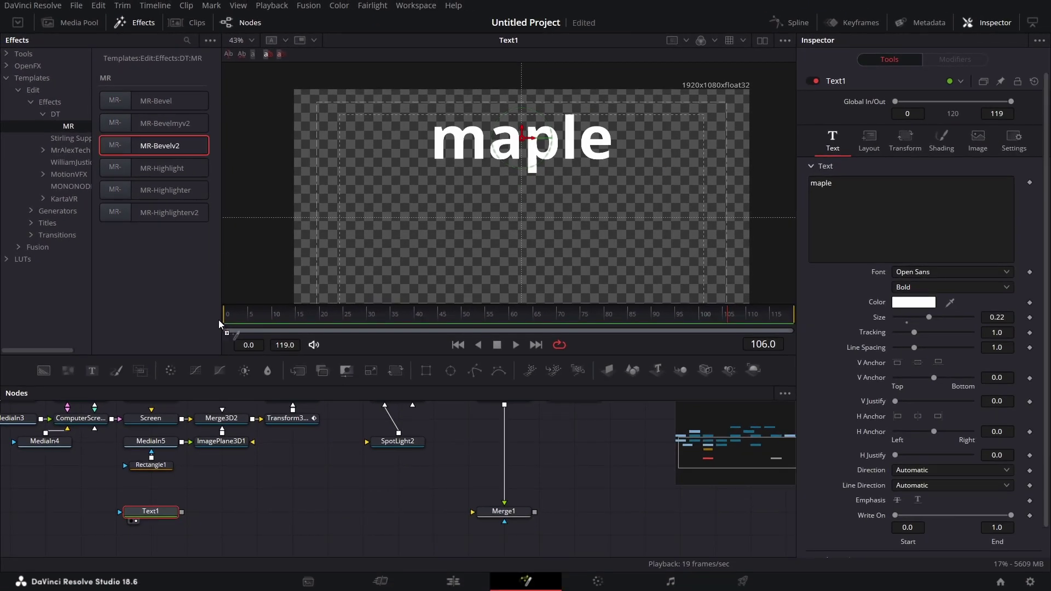
pyautogui.moveTo(218, 320); pyautogui.dragTo(222, 504)
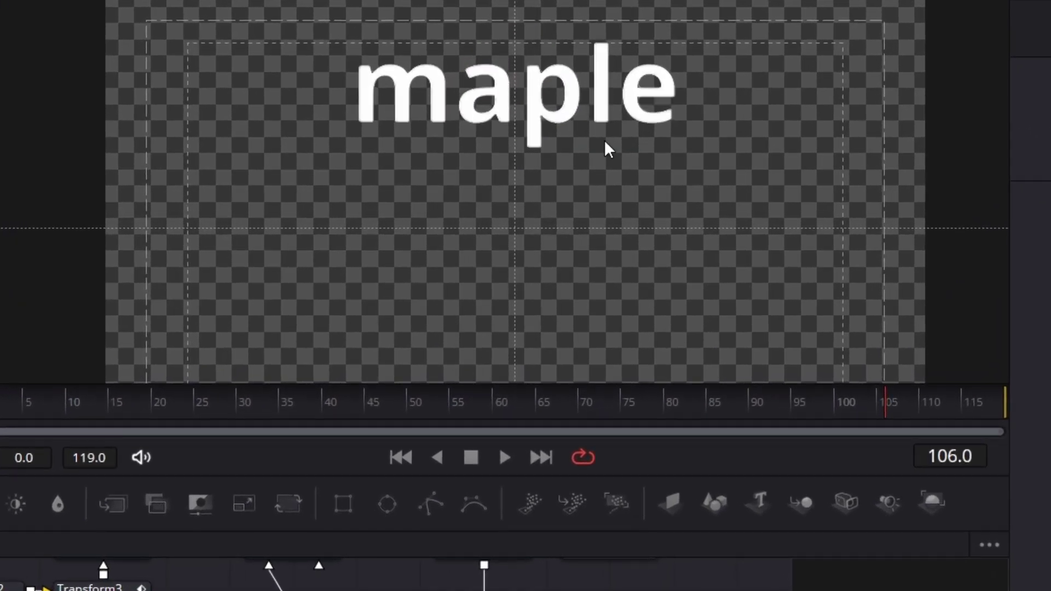
# Step: Change Text1's shading fill to a gradient and set its start color to dark gray #4b4b4b
pyautogui.click(290, 588)
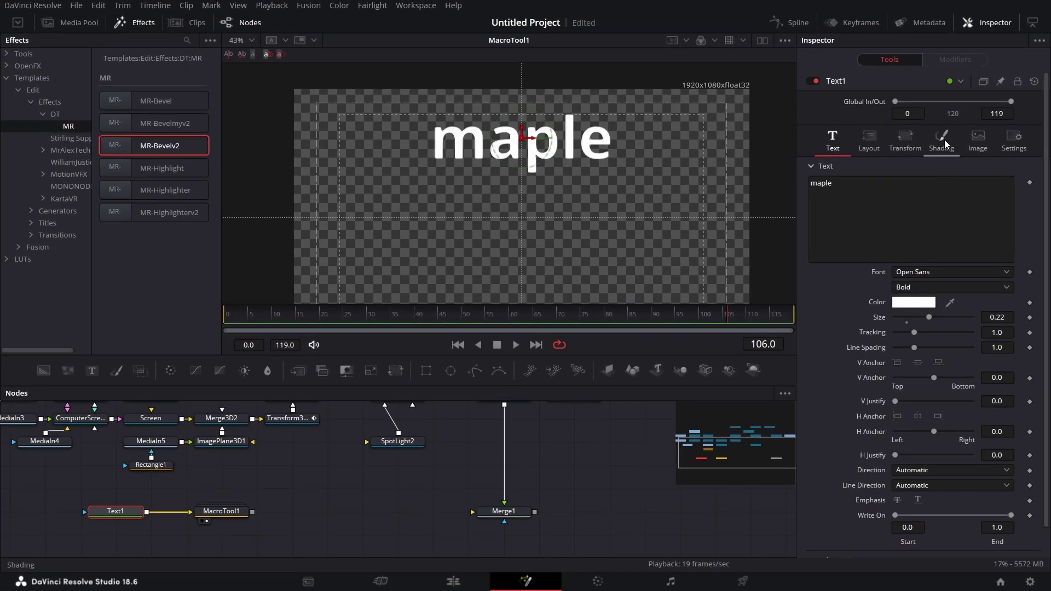
pyautogui.click(944, 140)
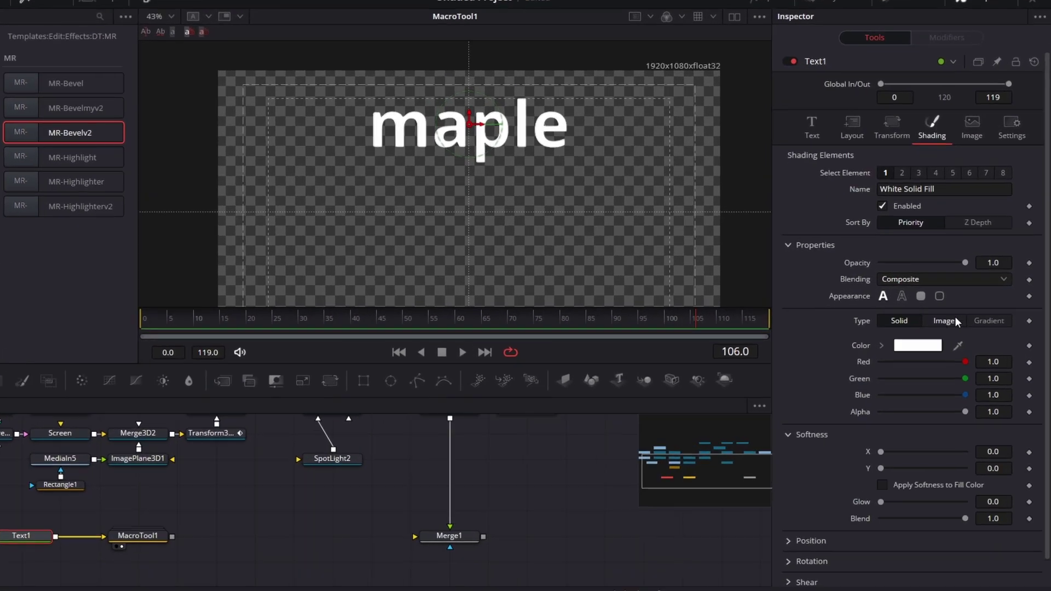
pyautogui.click(993, 316)
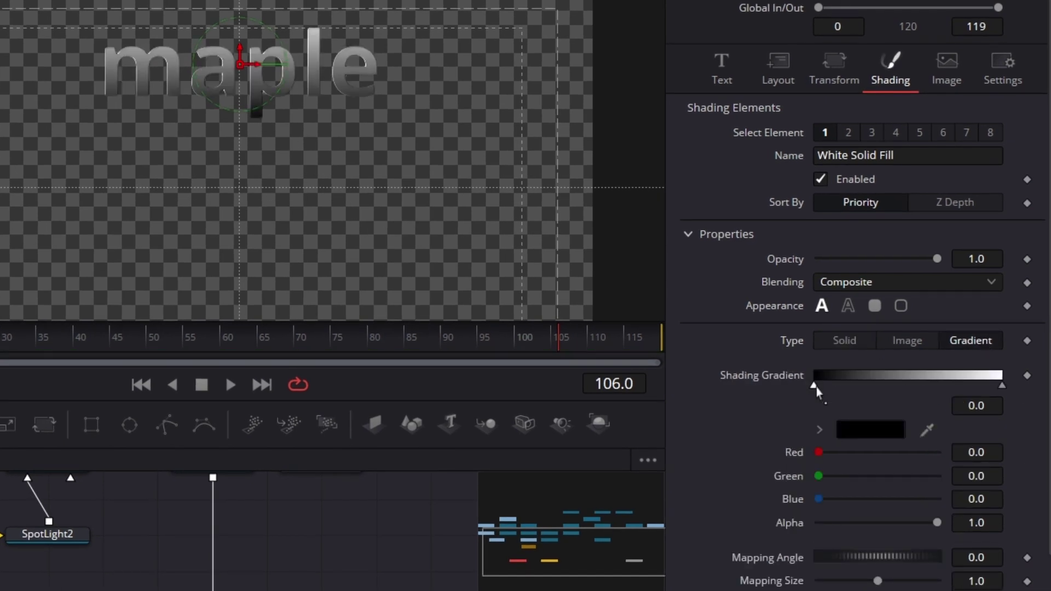
pyautogui.click(892, 437)
pyautogui.click(454, 263)
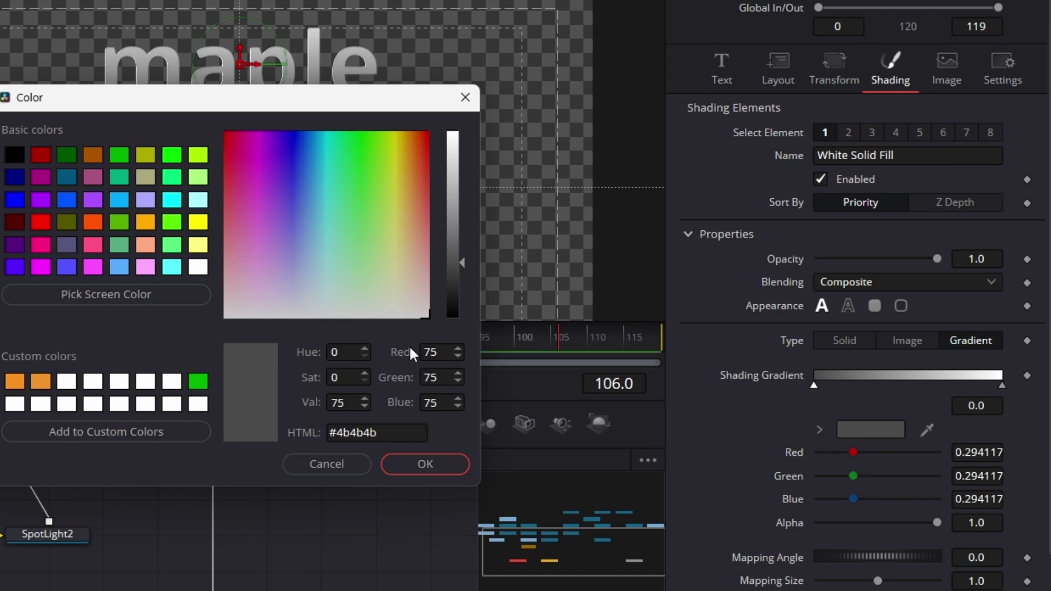
pyautogui.click(415, 473)
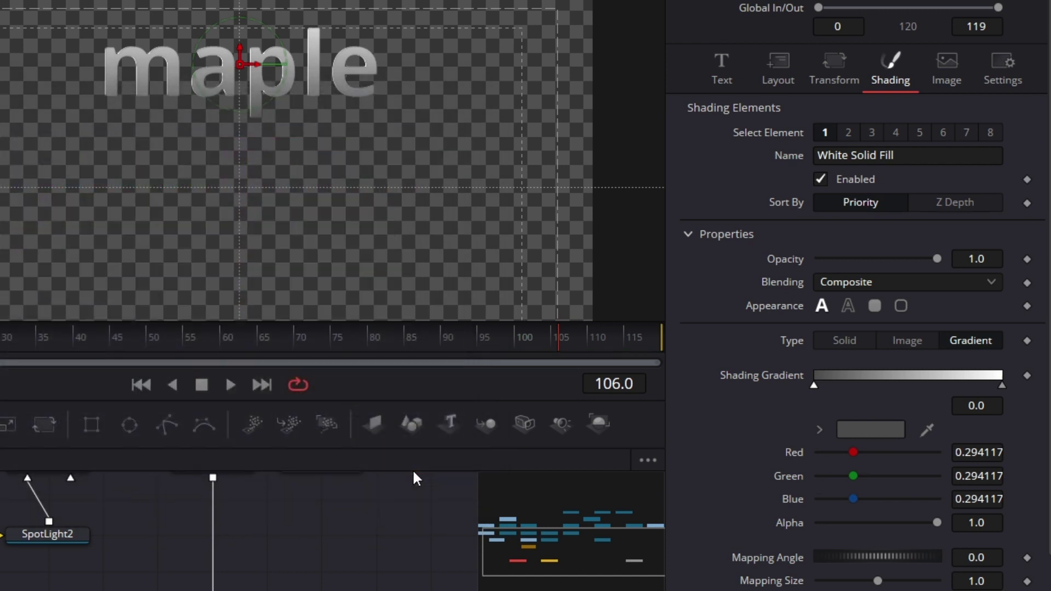
# Step: Set the end color of Text1's shading gradient to #aaaaaa and its mapping angle to 47
pyautogui.click(1002, 385)
pyautogui.click(885, 436)
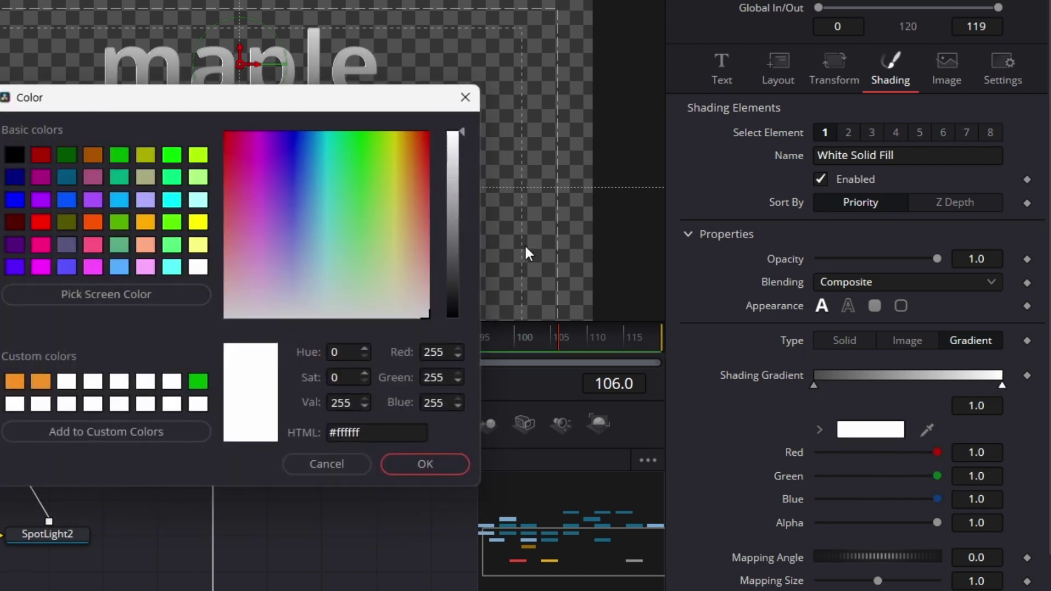
pyautogui.click(450, 211)
pyautogui.click(452, 193)
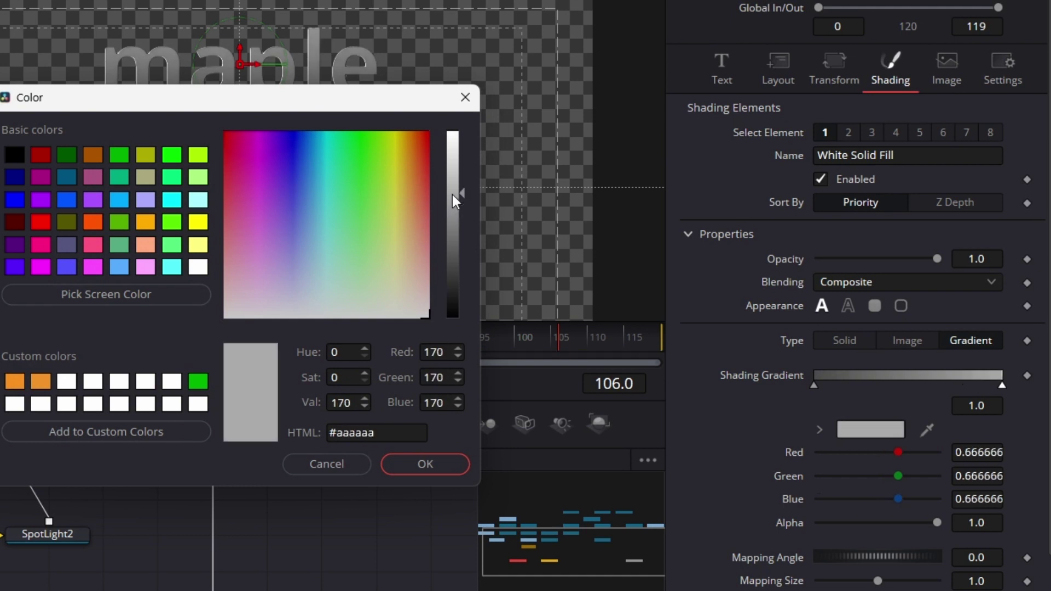
pyautogui.click(416, 472)
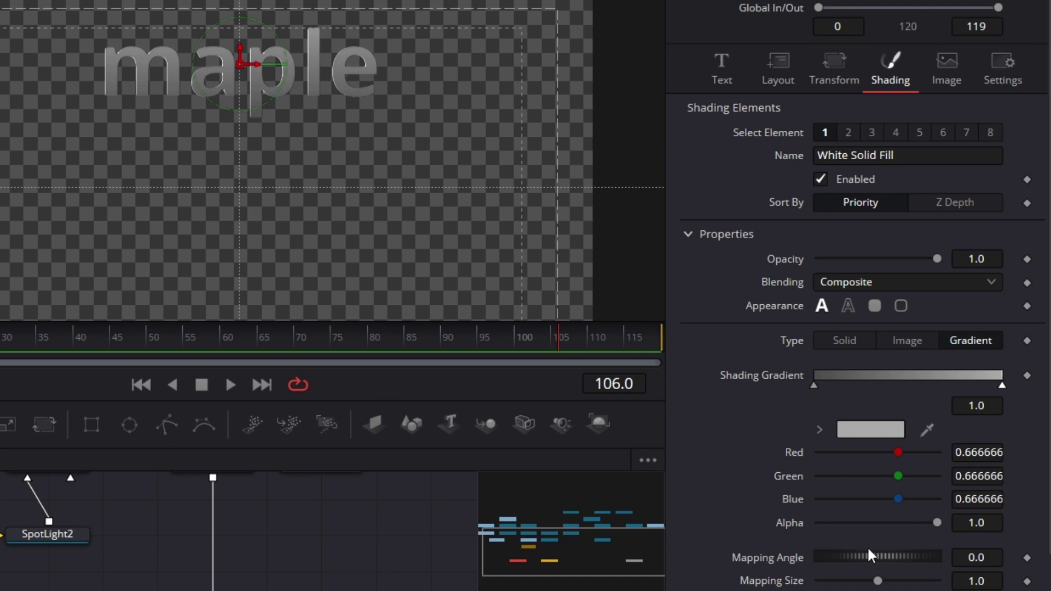
pyautogui.moveTo(862, 556); pyautogui.dragTo(881, 553)
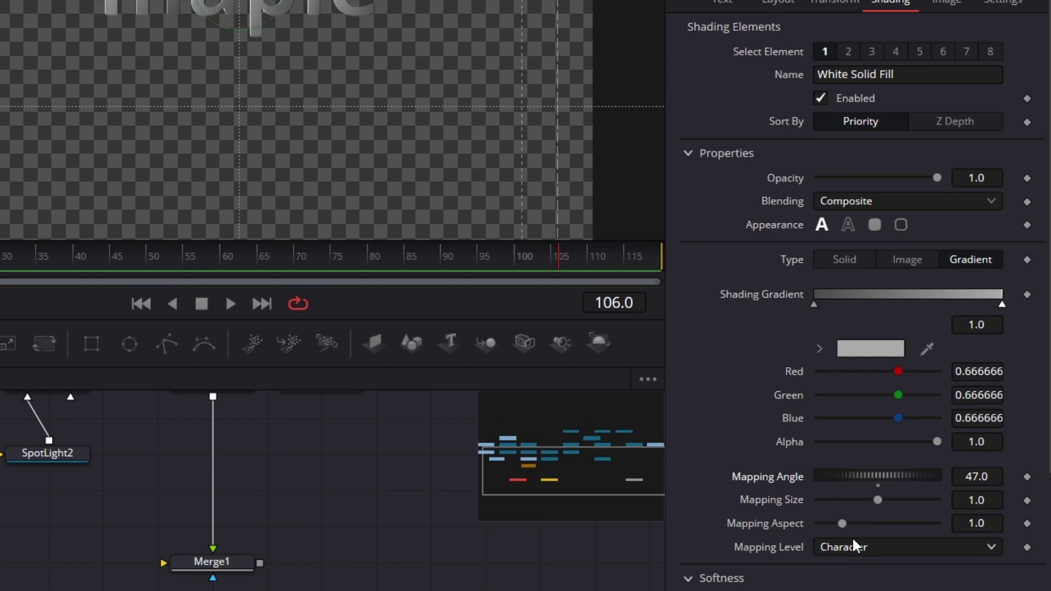
# Step: Set the mapping level of Text1's shading gradient to Word
pyautogui.click(863, 476)
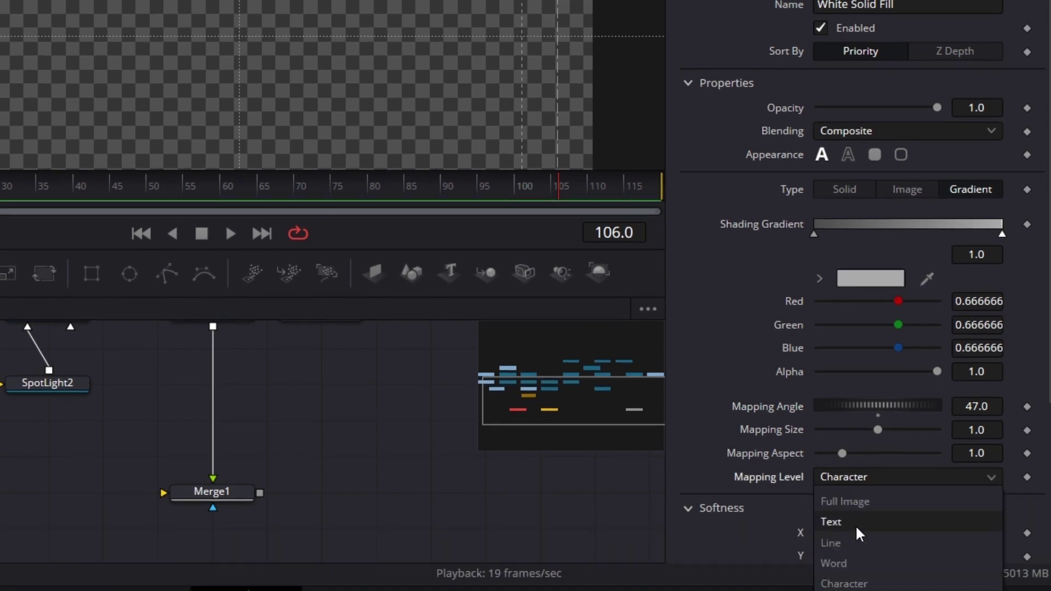
pyautogui.click(851, 561)
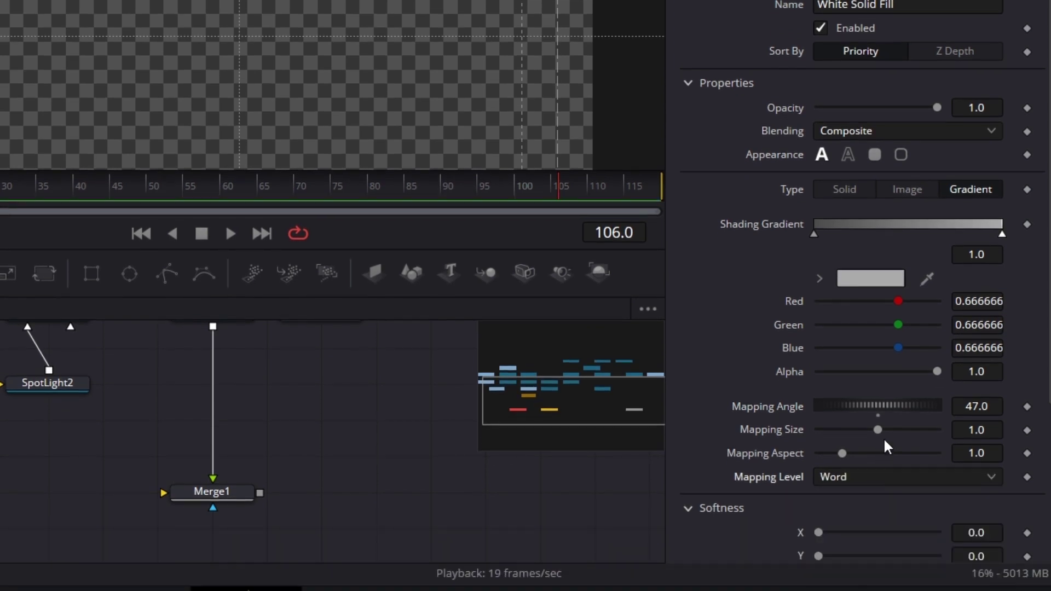
pyautogui.moveTo(878, 457)
pyautogui.mouseDown()
pyautogui.moveTo(898, 463)
pyautogui.moveTo(863, 455)
pyautogui.mouseUp()
pyautogui.moveTo(862, 551); pyautogui.dragTo(870, 554)
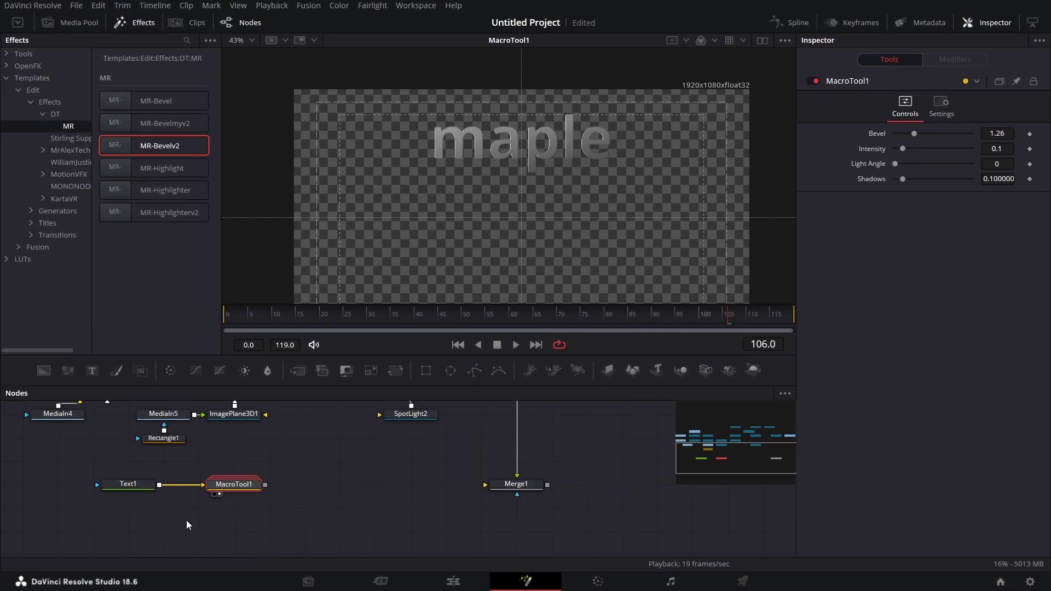
# Step: Add a Rectangle mask and a Matte Control node after MacroTool1, with the mask placed above the Matte Control
pyautogui.moveTo(425, 370); pyautogui.dragTo(411, 517)
pyautogui.moveTo(352, 491); pyautogui.dragTo(352, 468)
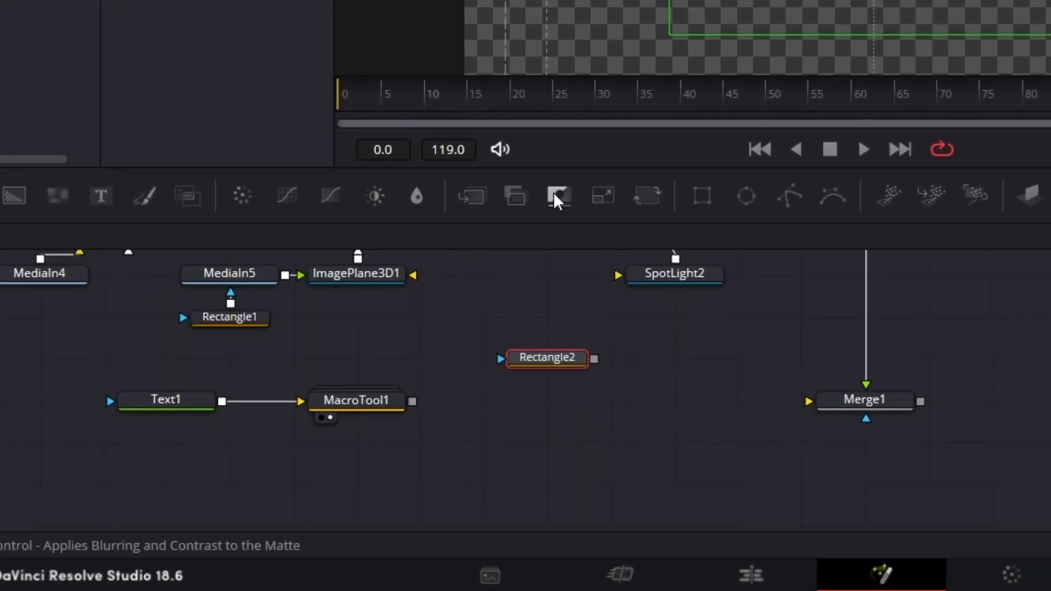
pyautogui.moveTo(553, 192); pyautogui.dragTo(550, 415)
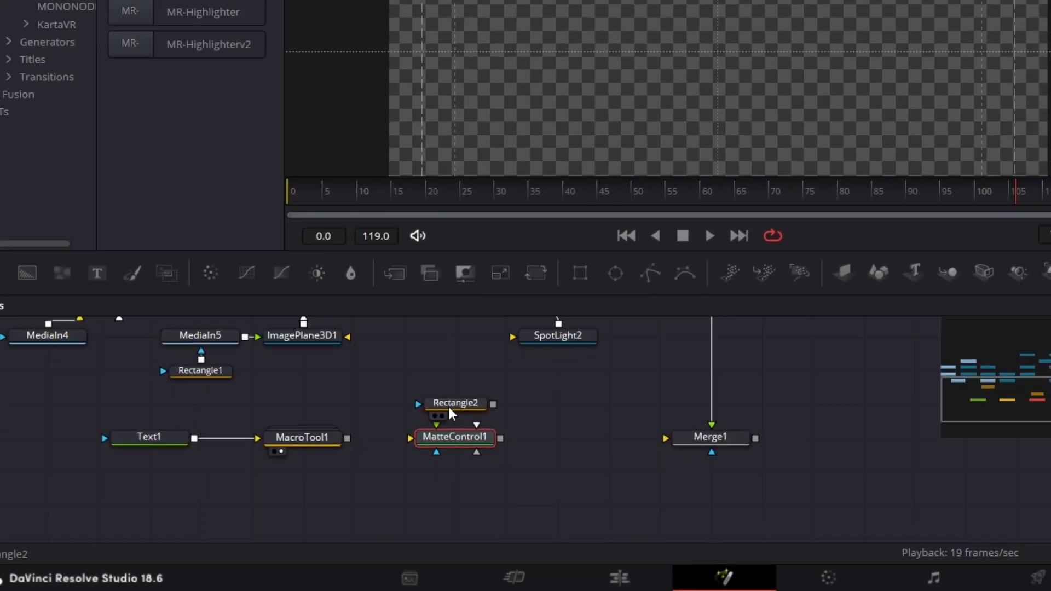
# Step: Rotate Rectangle2 to about 39°, center it over the maple title at about X 0.49, Y 0.78, and enlarge its height
pyautogui.click(449, 408)
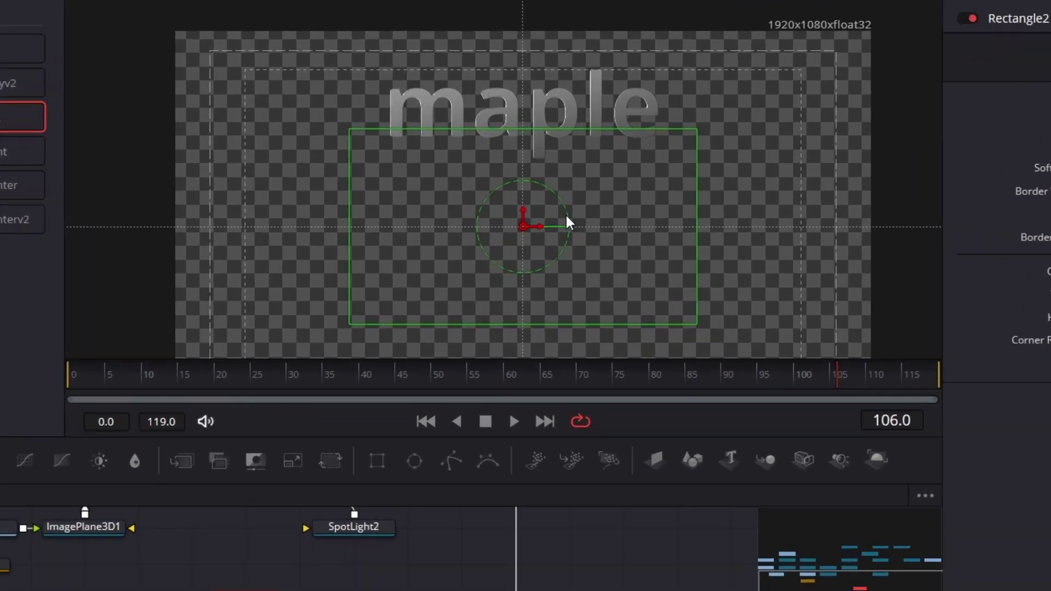
pyautogui.moveTo(567, 216); pyautogui.dragTo(513, 100)
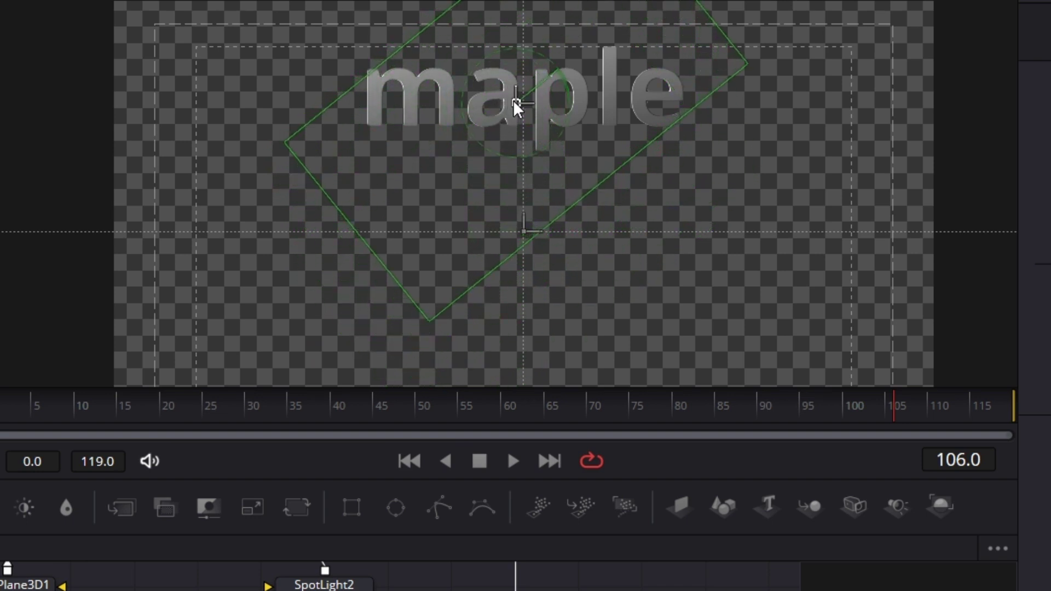
pyautogui.moveTo(619, 169); pyautogui.dragTo(664, 248)
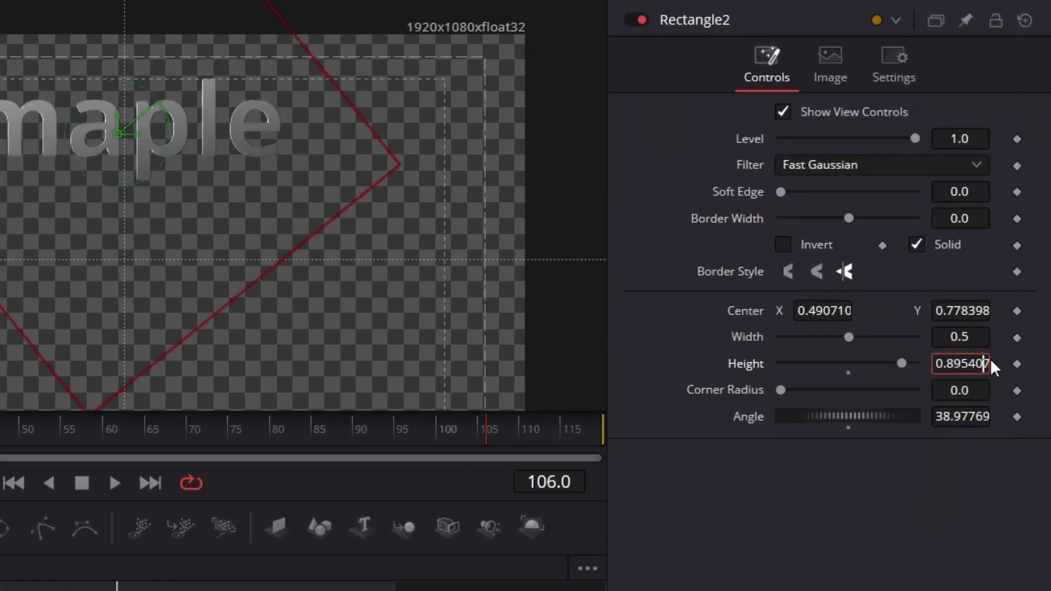
# Step: Set Rectangle2's height to 0.85
pyautogui.click(1012, 285)
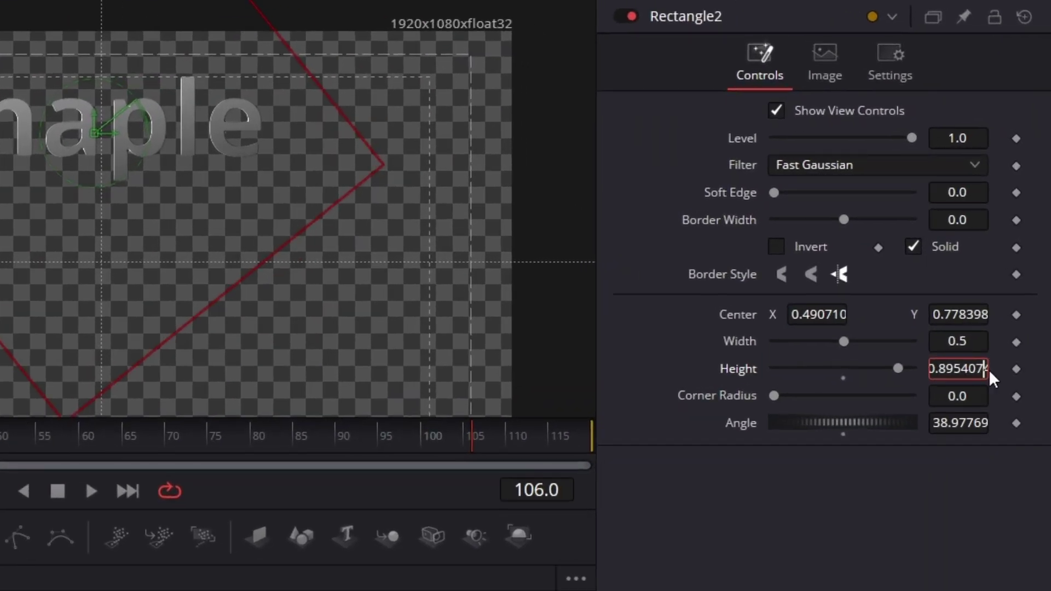
pyautogui.press('BackSpace')
pyautogui.press('BackSpace')
pyautogui.press('BackSpace')
pyautogui.press('BackSpace')
pyautogui.press('BackSpace')
pyautogui.press('BackSpace')
pyautogui.write('5')
pyautogui.press('Tab')
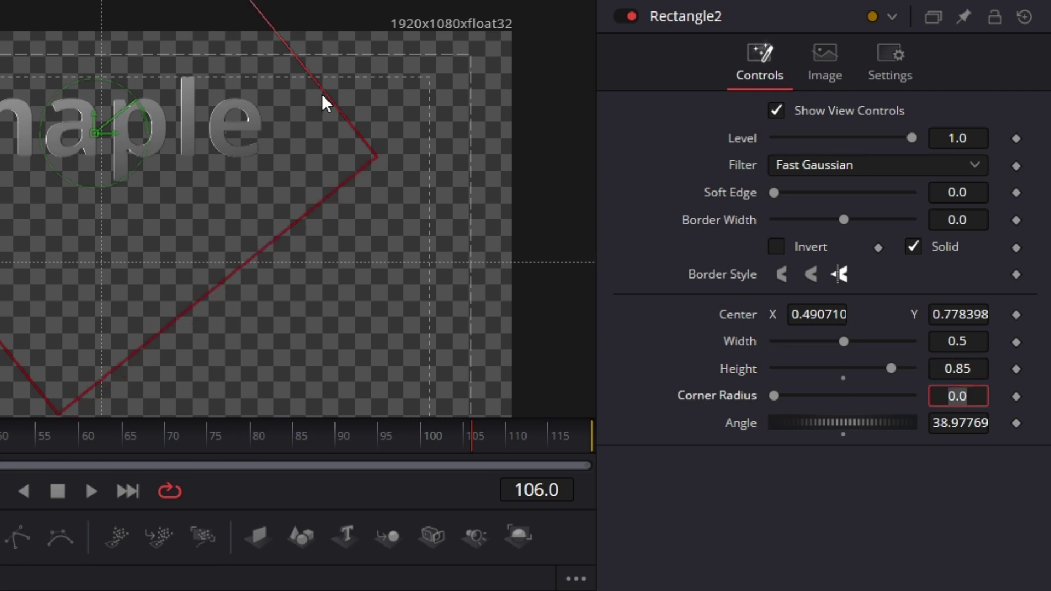
# Step: Set Rectangle2's width to 0.75
pyautogui.click(958, 342)
pyautogui.write('02')
pyautogui.press('Return')
pyautogui.click(977, 342)
pyautogui.write('0.75')
pyautogui.press('Tab')
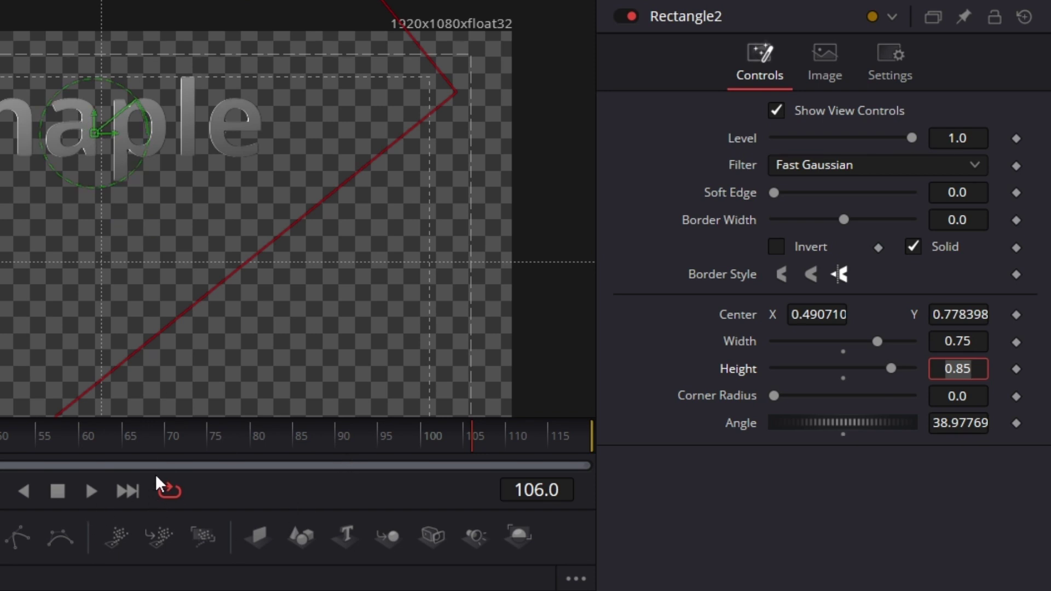
# Step: Keyframe Rectangle2's center at frame 70 and move the mask up and left off the title, to about X 0.155, Y 1.208
pyautogui.click(166, 432)
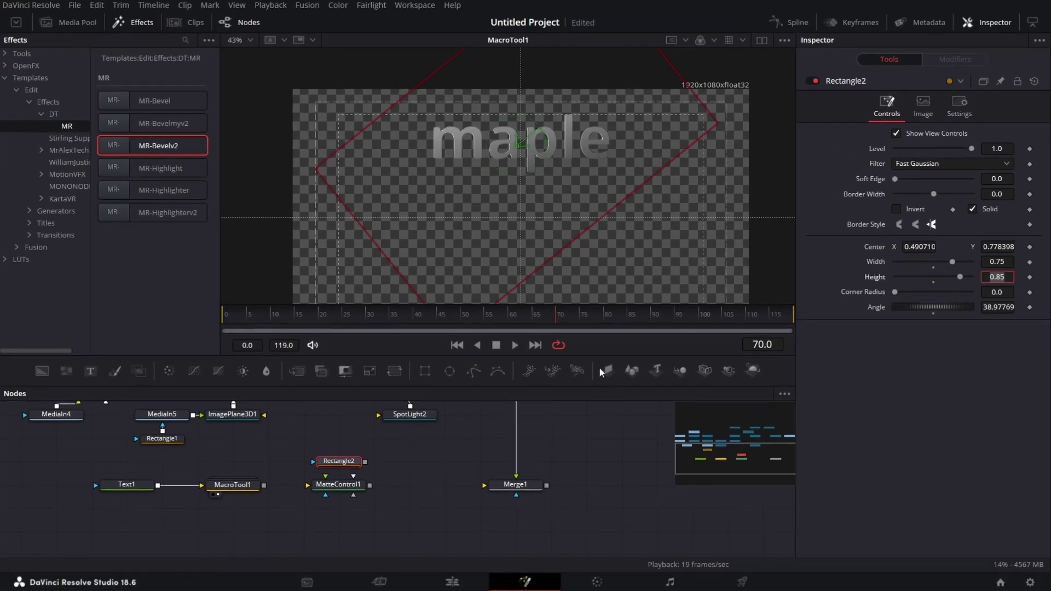
pyautogui.moveTo(588, 472); pyautogui.dragTo(581, 485)
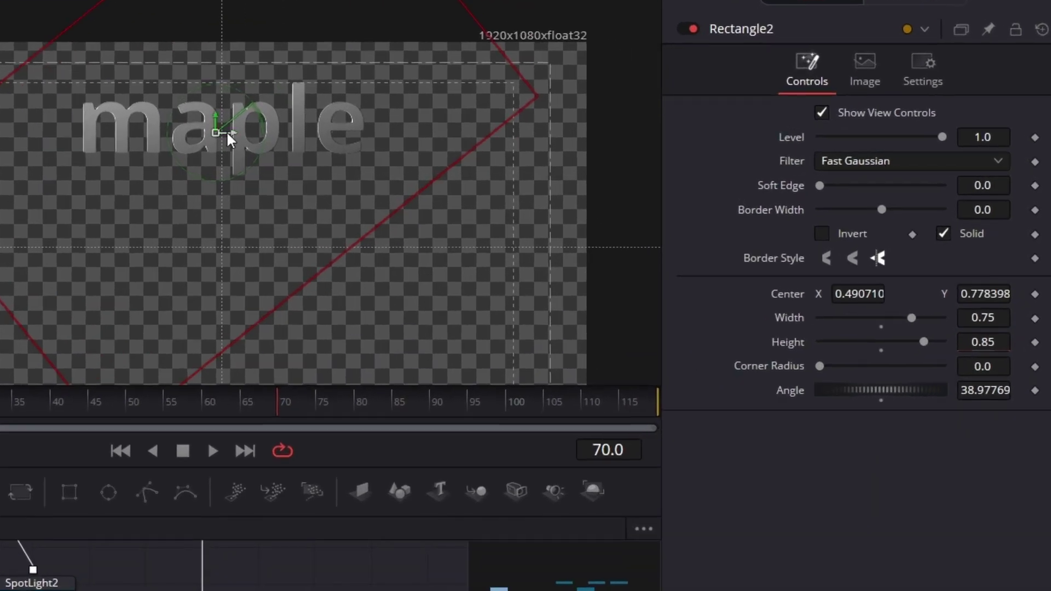
pyautogui.click(1035, 294)
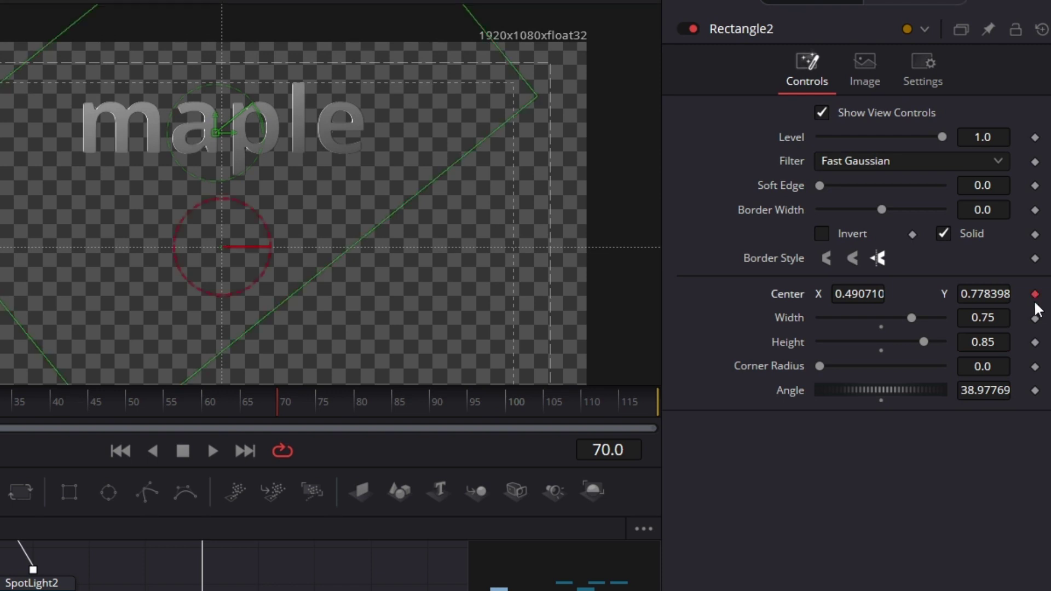
pyautogui.moveTo(213, 138); pyautogui.dragTo(0, 0)
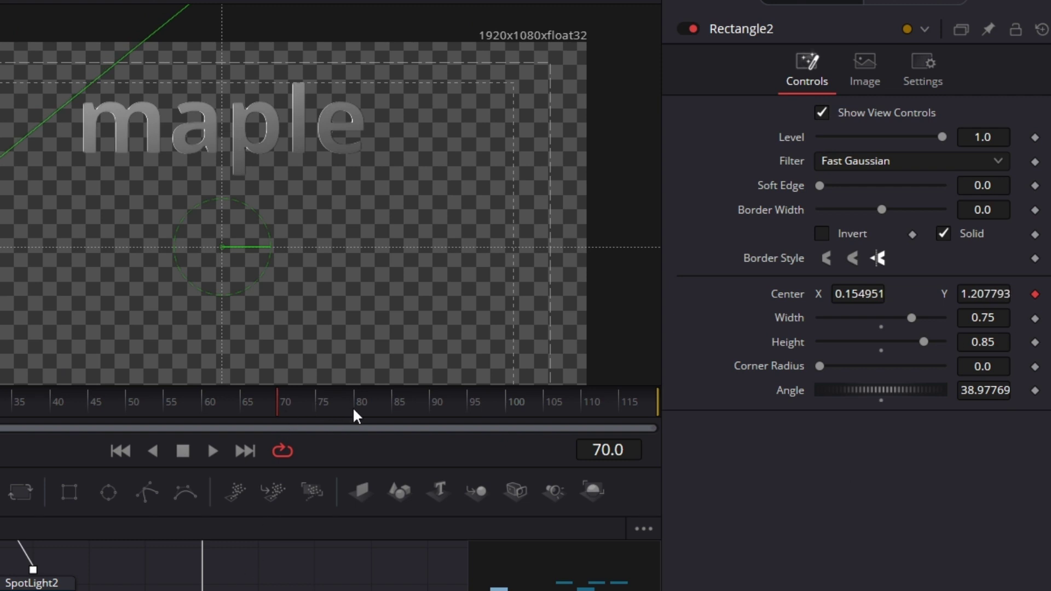
# Step: At frame 100, move Rectangle2 back over the maple title, with its center at about X 0.452, Y 0.734
pyautogui.click(507, 403)
pyautogui.moveTo(175, 167); pyautogui.dragTo(168, 223)
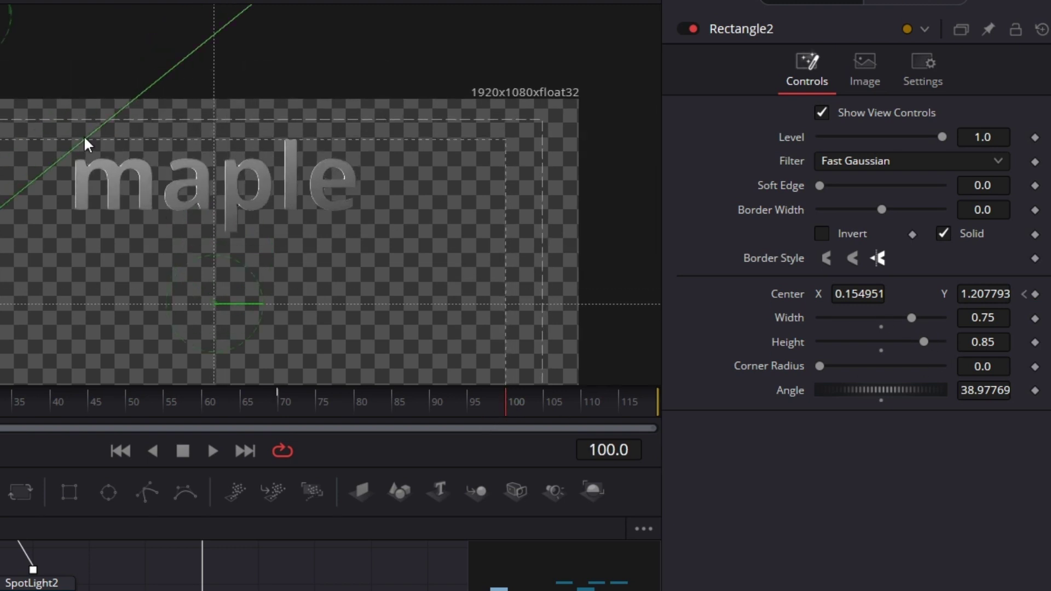
pyautogui.moveTo(0, 8); pyautogui.dragTo(177, 207)
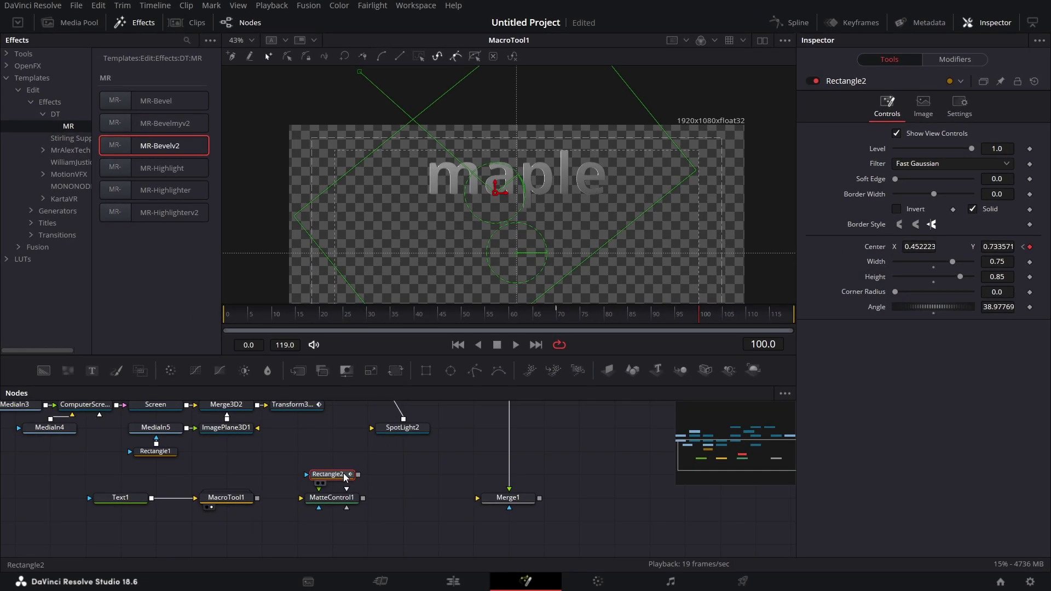
# Step: Connect Rectangle2 to MatteControl1 as Garbage Matte, feed MacroTool1 into its background, and show MatteControl1 in the viewer
pyautogui.moveTo(345, 477); pyautogui.dragTo(372, 442)
pyautogui.moveTo(603, 335); pyautogui.dragTo(533, 426)
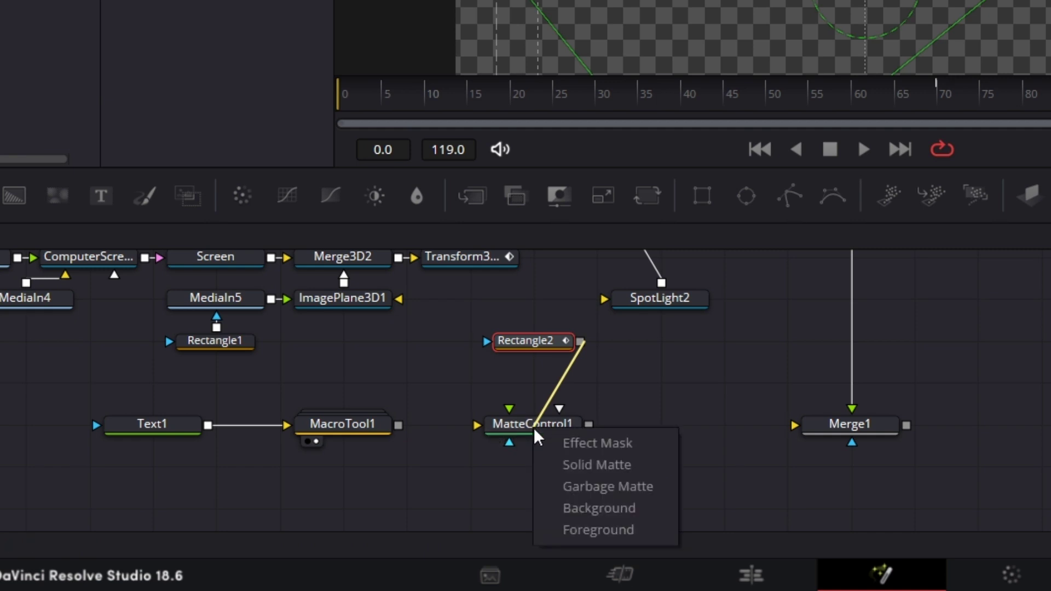
pyautogui.click(608, 489)
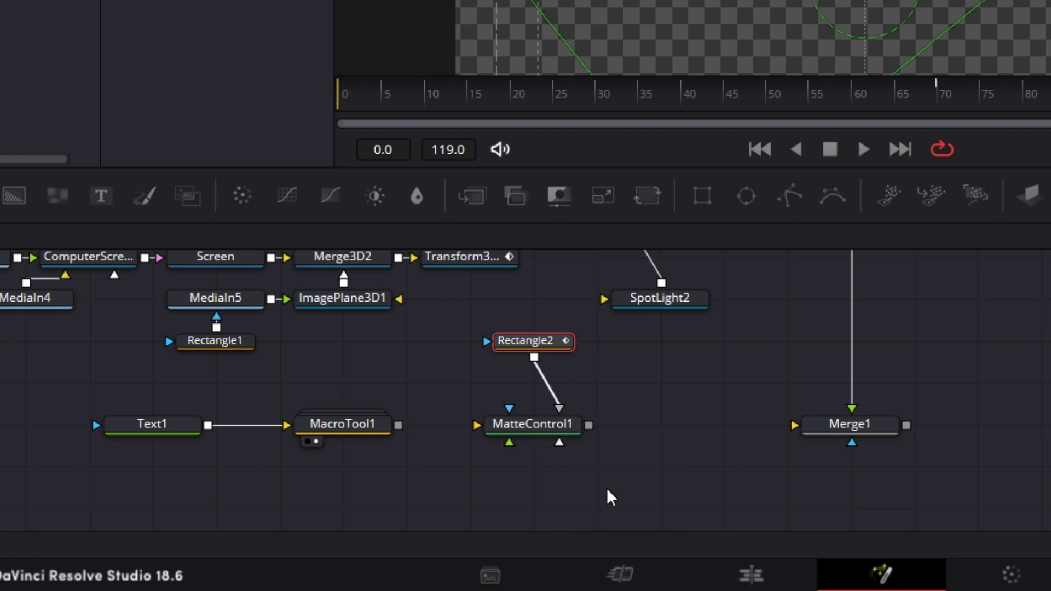
pyautogui.moveTo(398, 425); pyautogui.dragTo(481, 422)
pyautogui.click(560, 425)
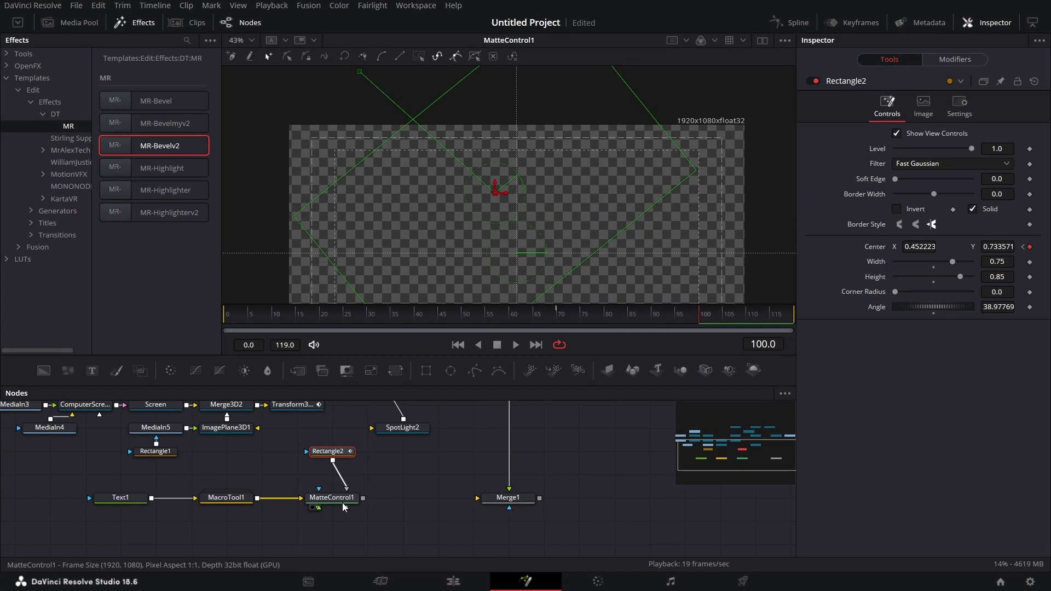
# Step: Invert MatteControl1's garbage matte and play back the title reveal from just before frame 70
pyautogui.click(340, 503)
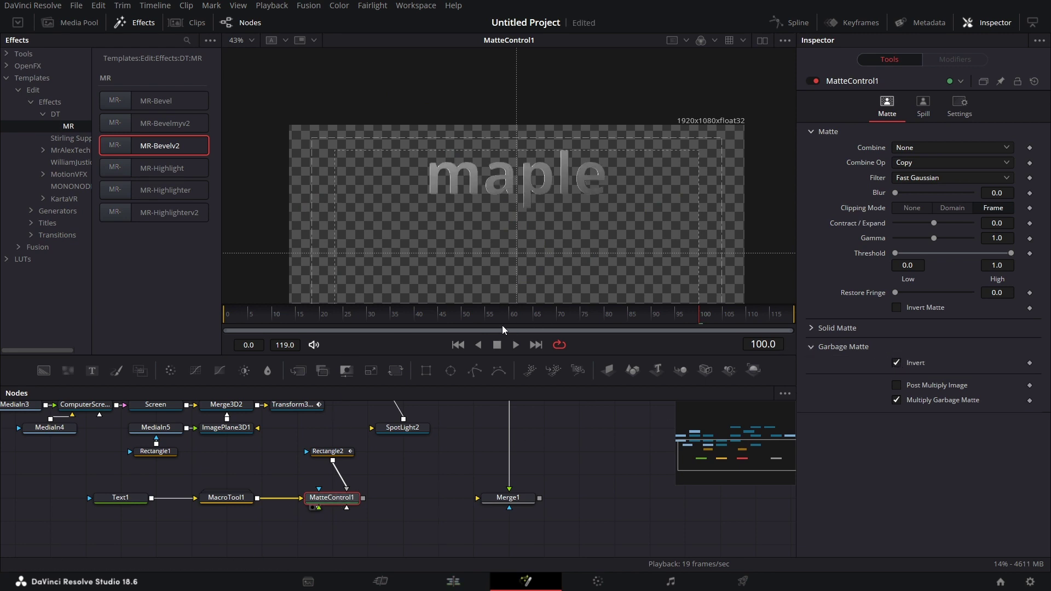
pyautogui.click(536, 321)
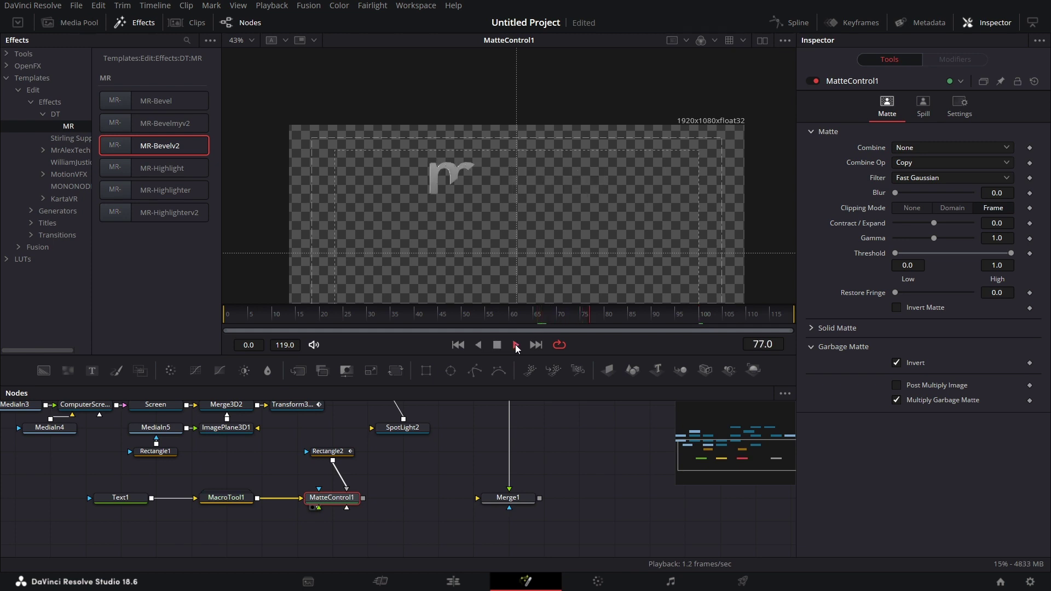
pyautogui.click(498, 346)
# Step: Set Rectangle2's soft edge to 0.1 and play back the title reveal
pyautogui.click(335, 453)
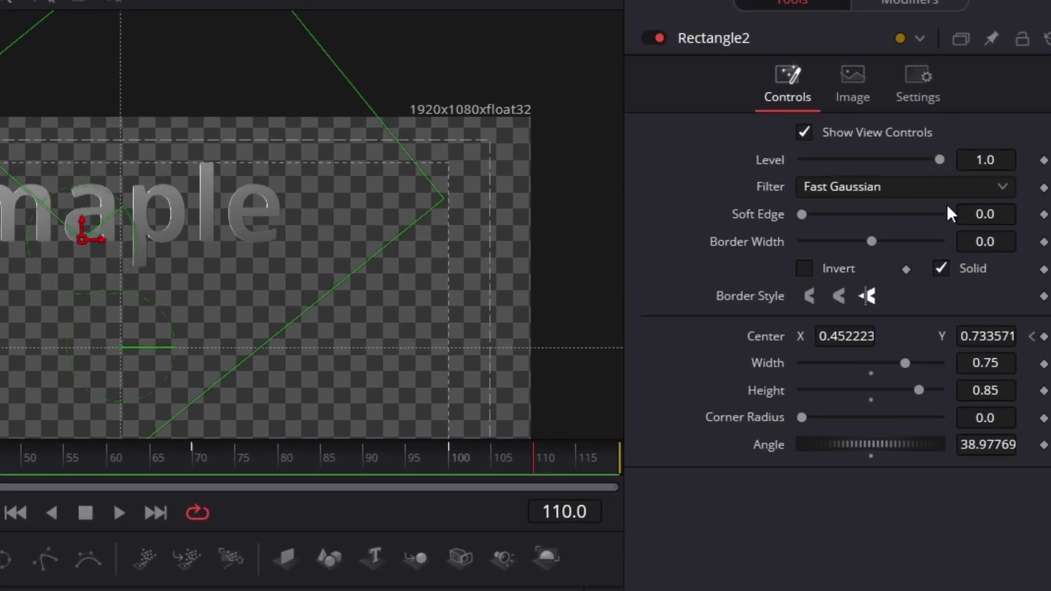
pyautogui.click(1004, 214)
pyautogui.press('BackSpace')
pyautogui.write('1')
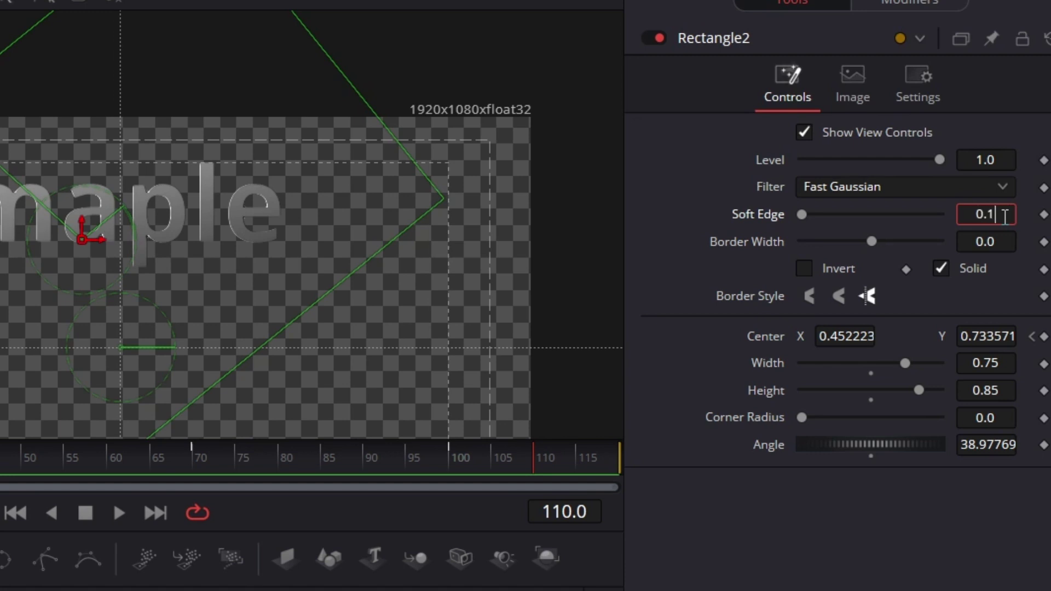
pyautogui.press('Tab')
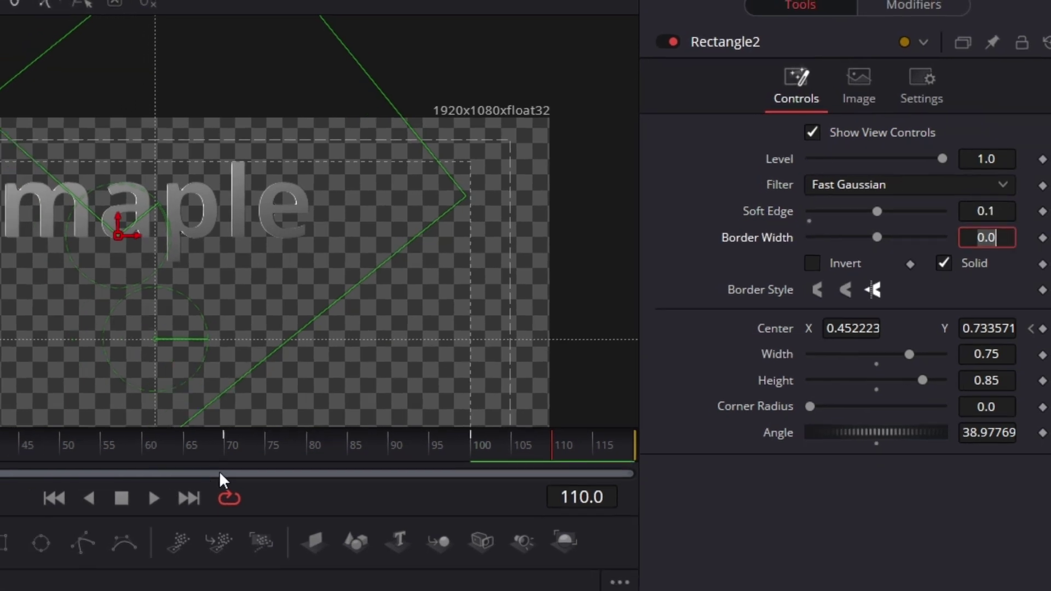
pyautogui.click(119, 512)
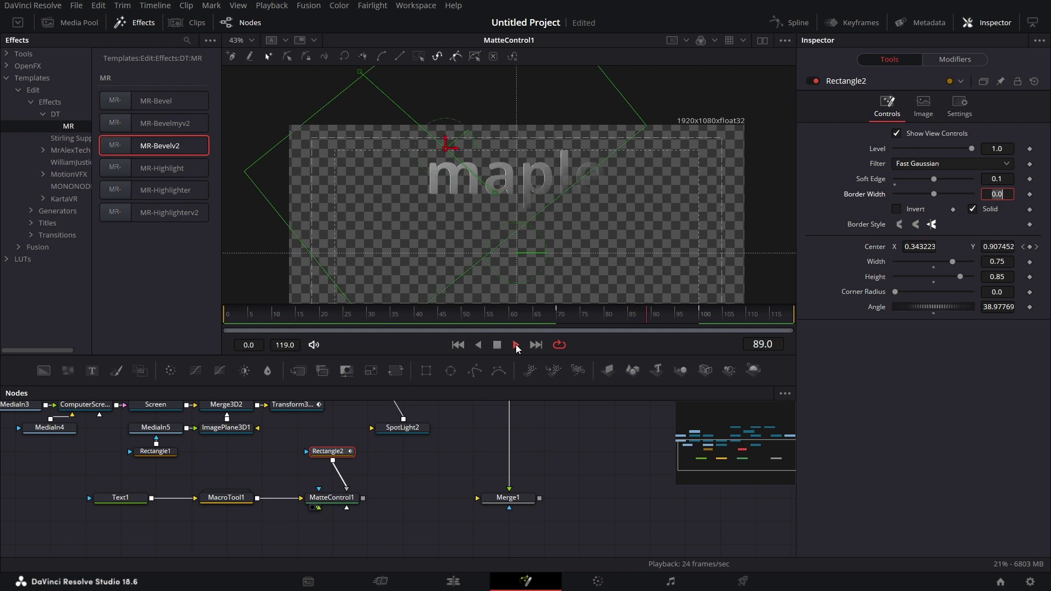
pyautogui.click(497, 344)
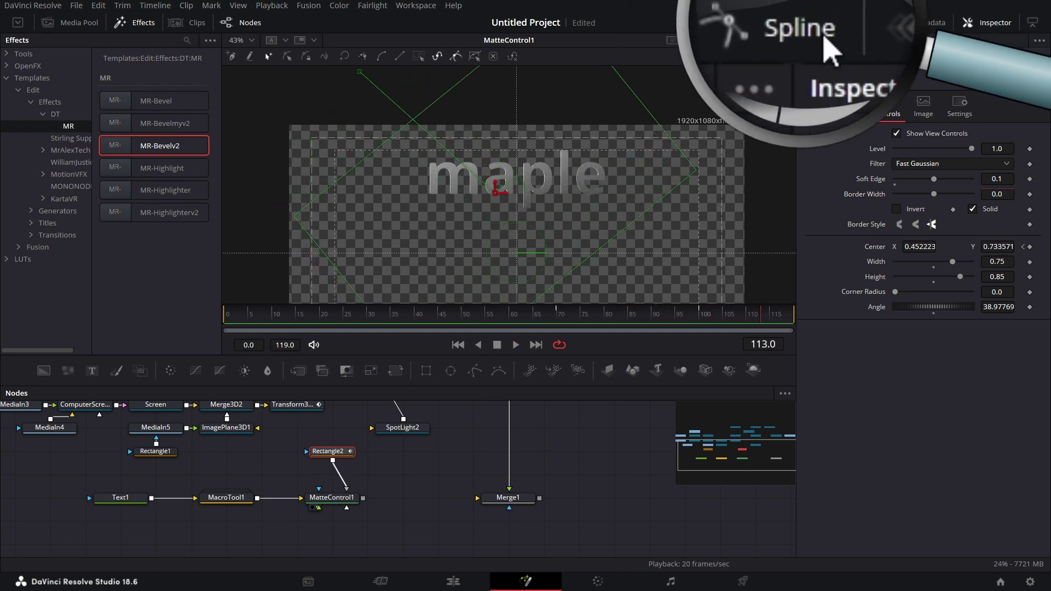
# Step: Smooth both keyframes of Rectangle2's center Displacement curve, at frames 70 and 100, and play back the reveal
pyautogui.click(819, 25)
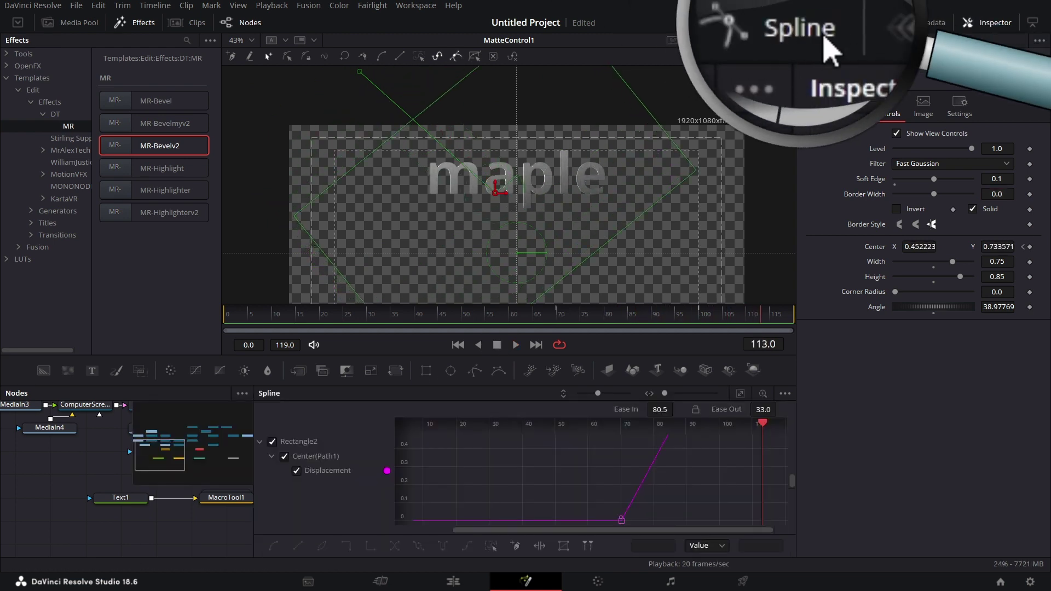
pyautogui.click(741, 394)
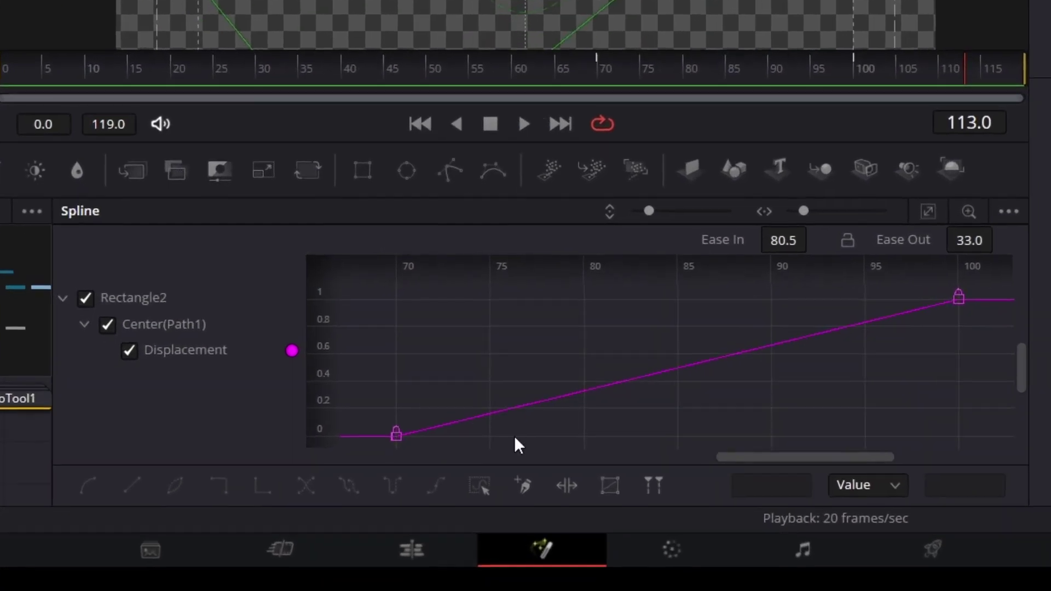
pyautogui.click(477, 485)
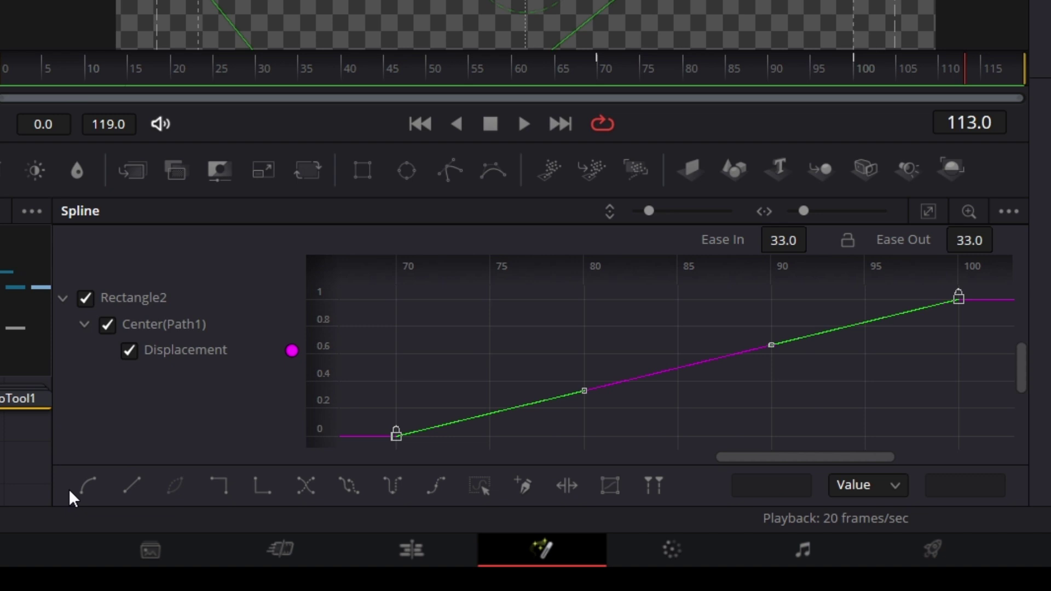
pyautogui.click(90, 484)
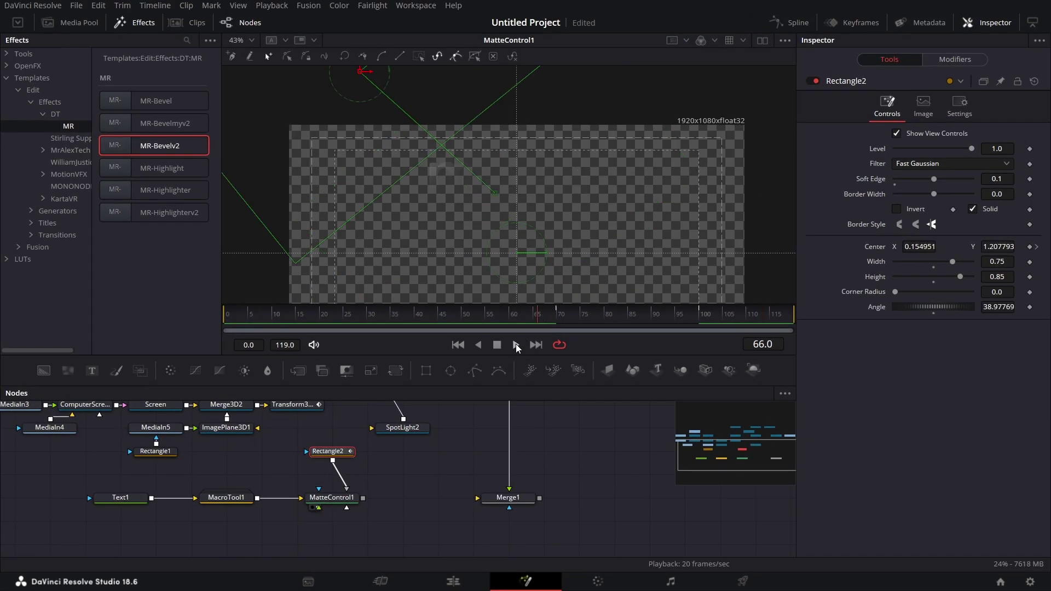
pyautogui.click(516, 346)
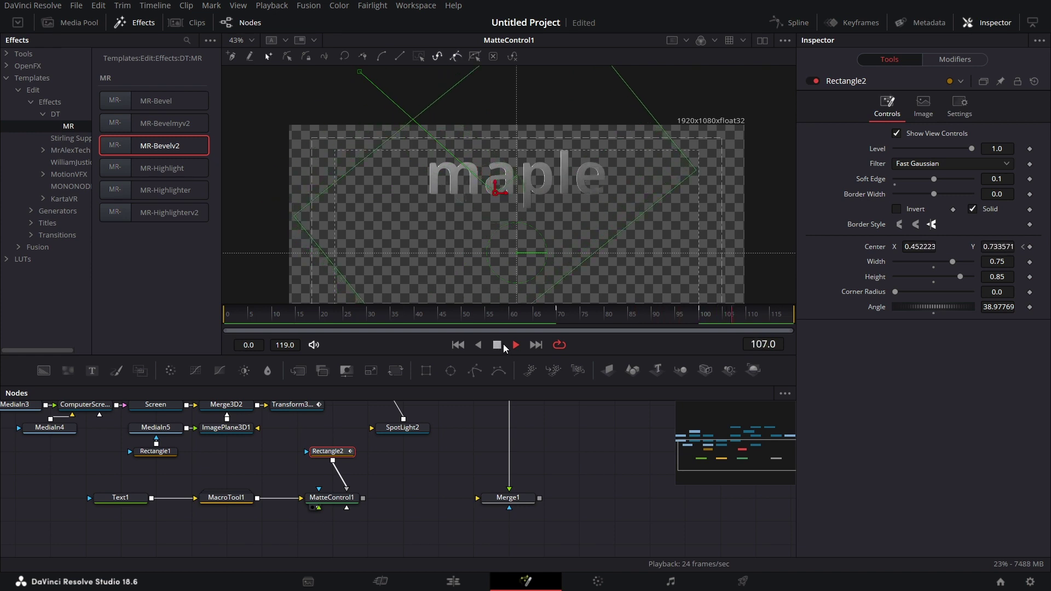
# Step: At the frame 70 keyframe, move Rectangle2's center farther up and left to about X 0.09, Y 1.32
pyautogui.click(547, 317)
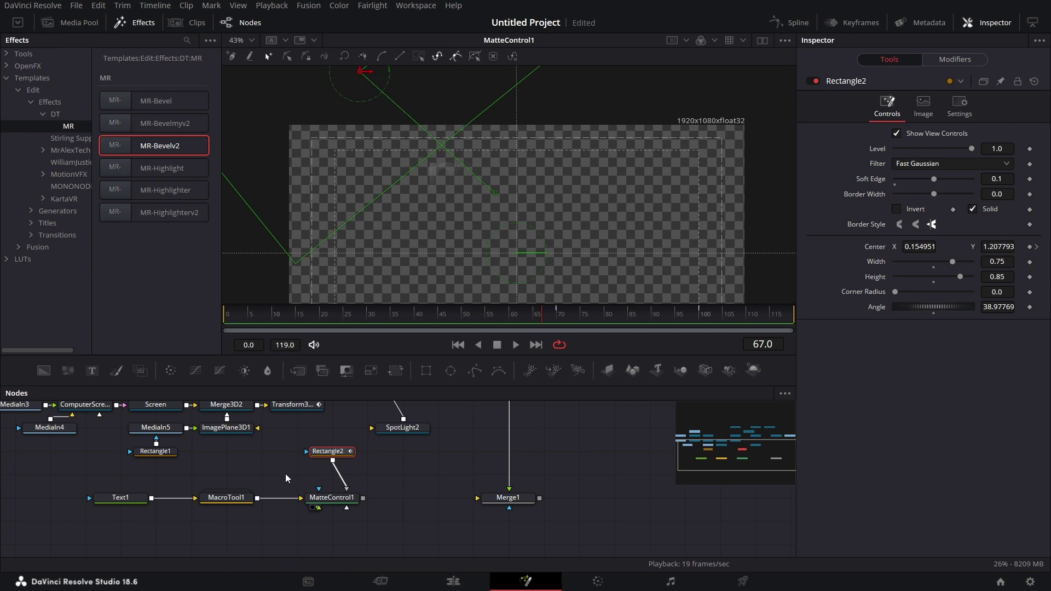
pyautogui.click(1036, 247)
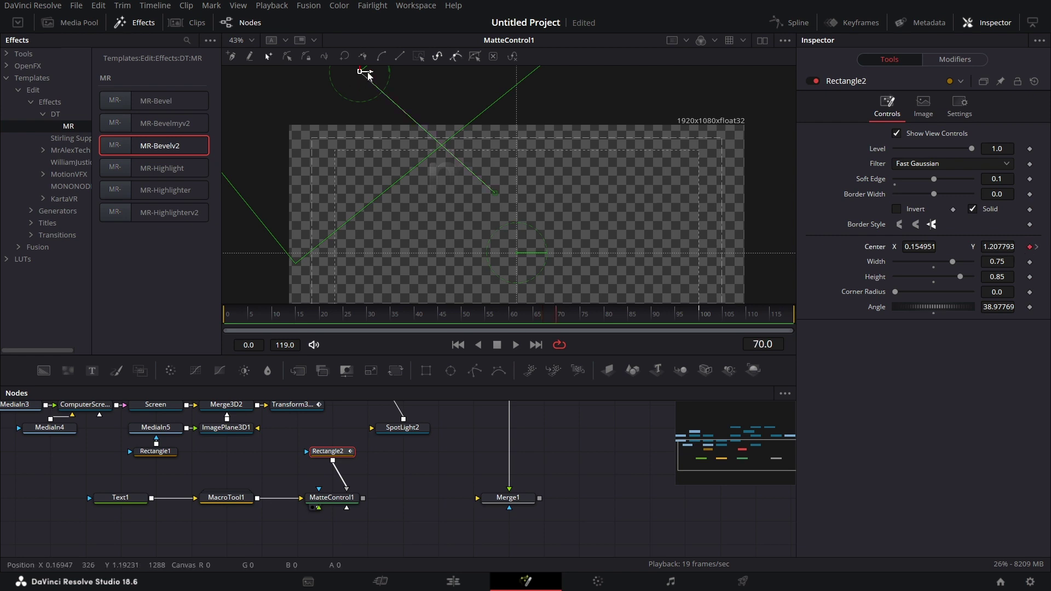
pyautogui.moveTo(361, 73); pyautogui.dragTo(332, 46)
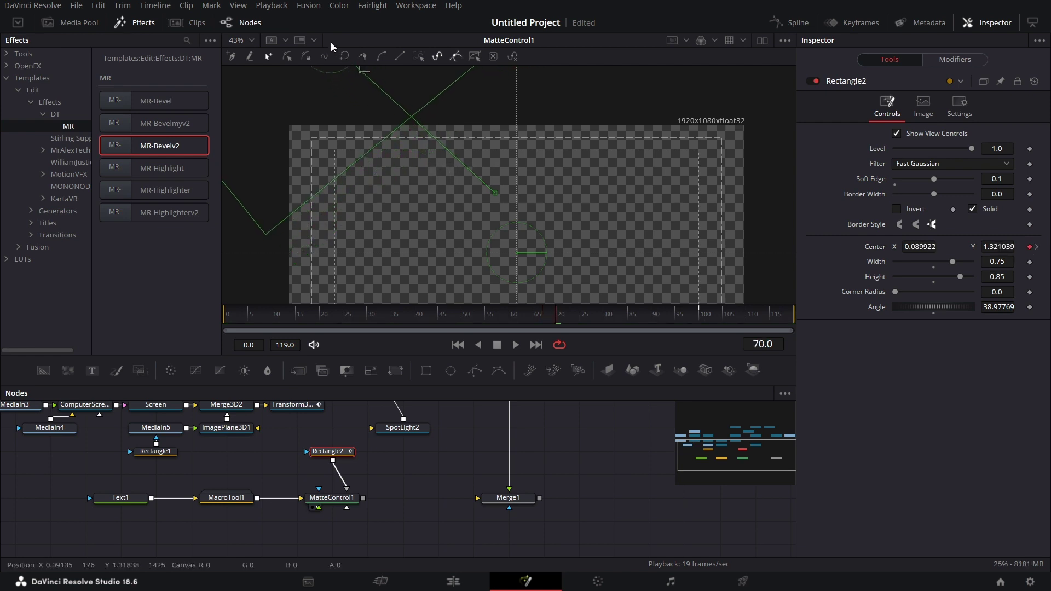
# Step: Play the title reveal through to frame 115 and add a Background node below MatteControl1
pyautogui.click(702, 316)
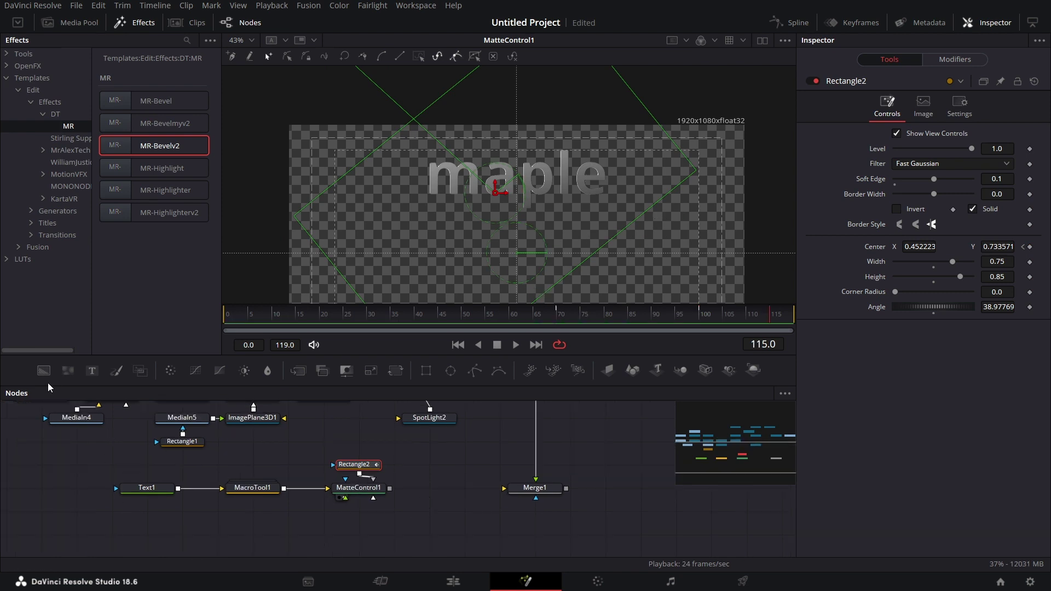
pyautogui.moveTo(43, 371); pyautogui.dragTo(282, 537)
pyautogui.moveTo(395, 537); pyautogui.dragTo(452, 532)
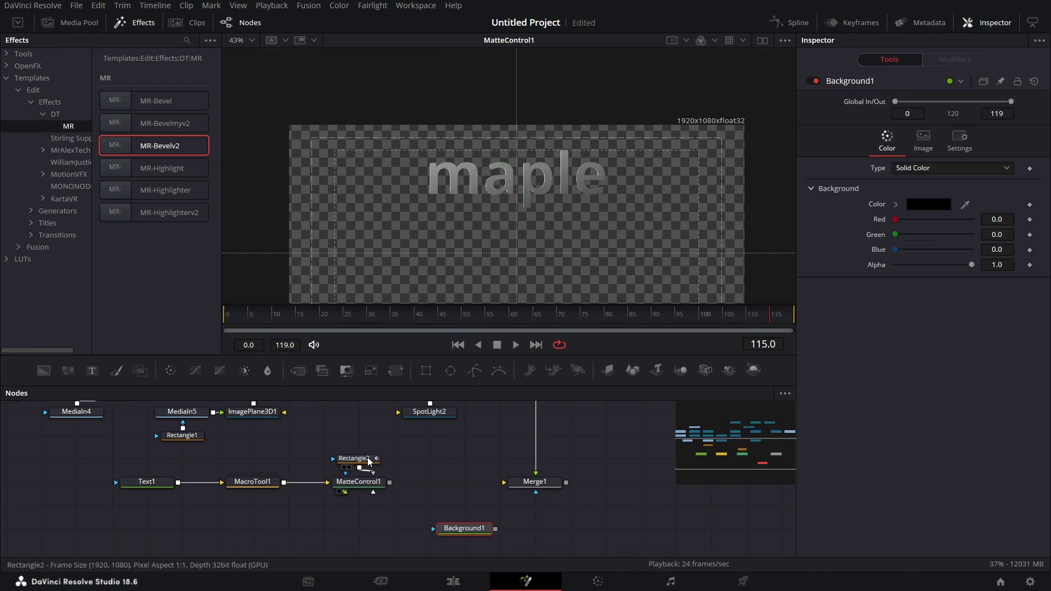
# Step: Copy Rectangle2 and paste it as an instance below MatteControl1, beside Background1
pyautogui.click(369, 461)
pyautogui.rightClick(370, 461)
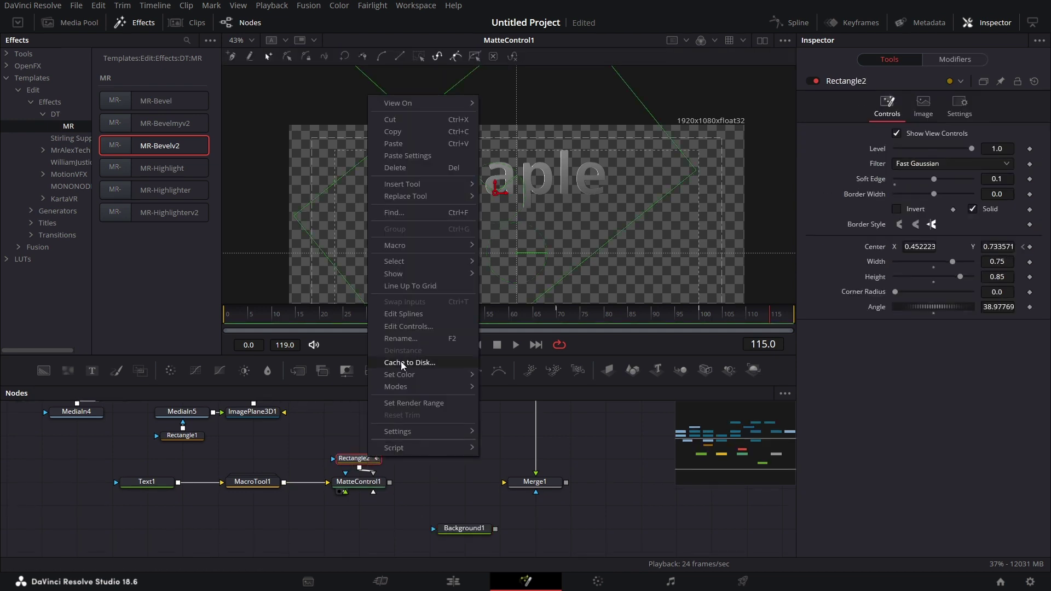
pyautogui.click(409, 144)
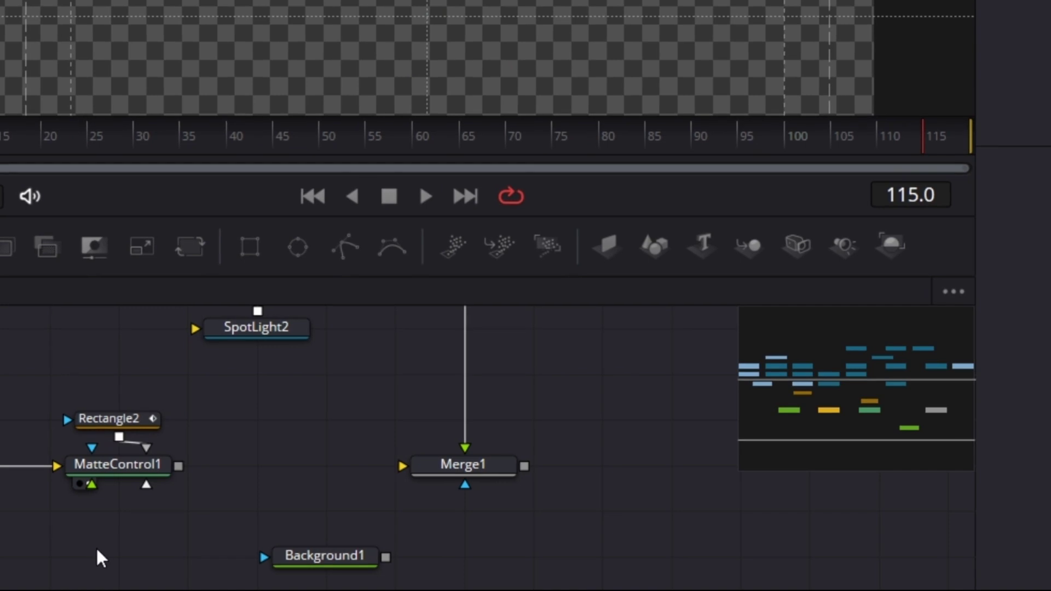
pyautogui.rightClick(180, 542)
pyautogui.click(186, 535)
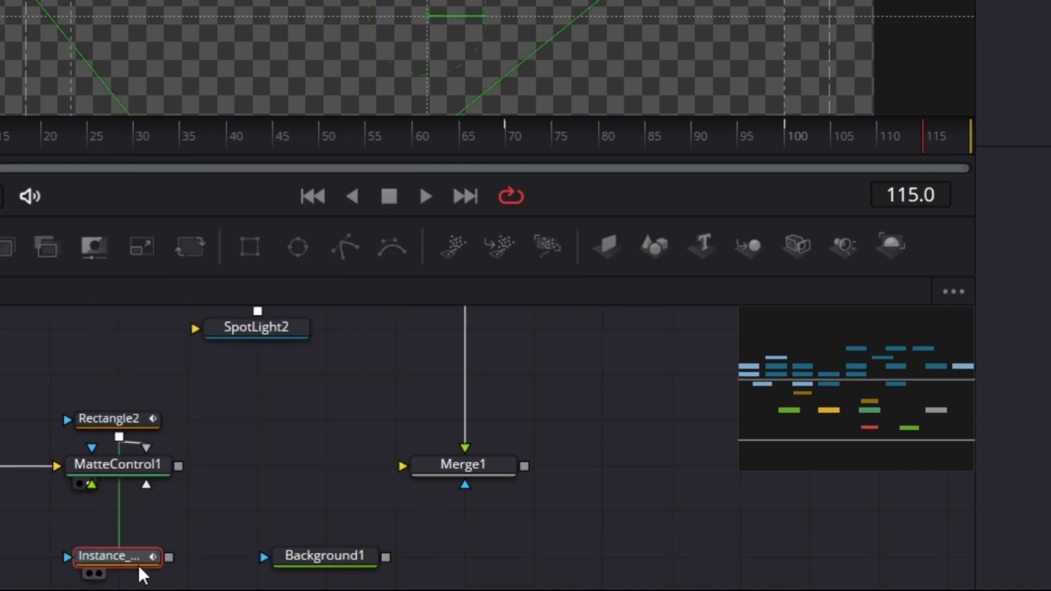
# Step: Set Background1's solid color to white
pyautogui.click(309, 553)
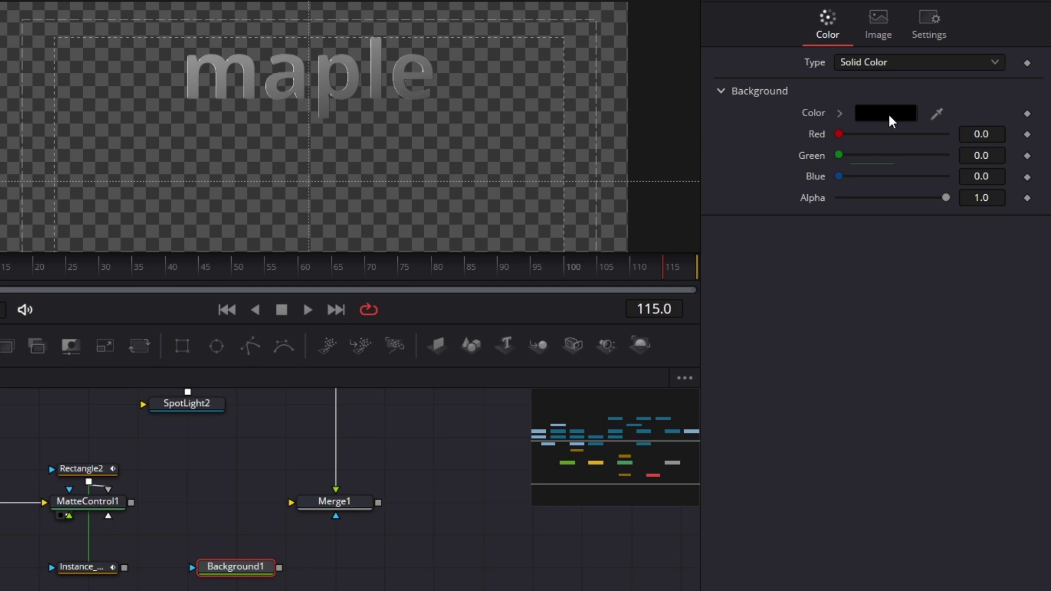
pyautogui.click(891, 121)
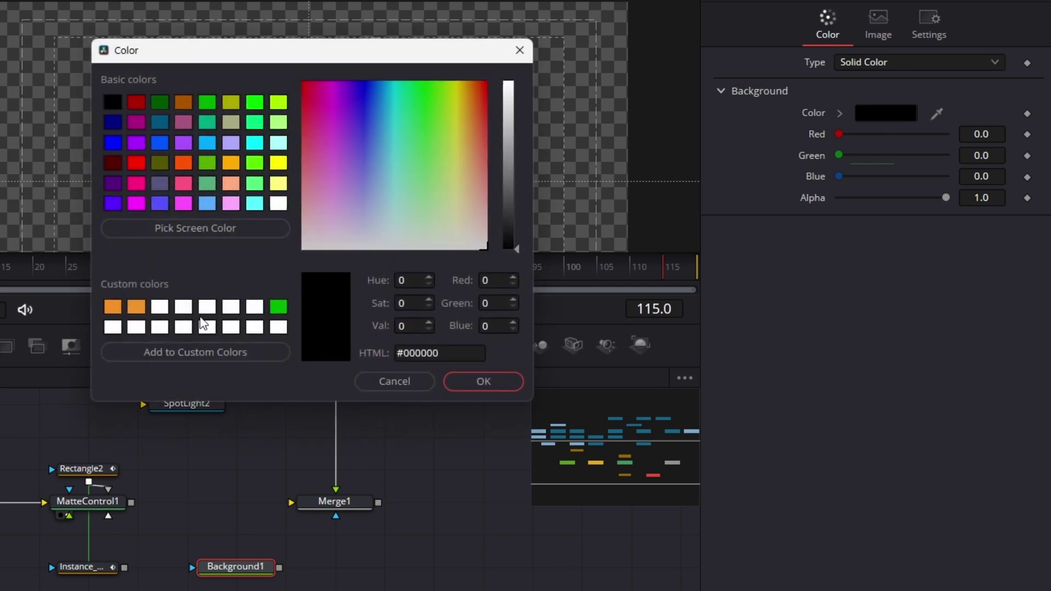
pyautogui.click(163, 312)
pyautogui.click(487, 386)
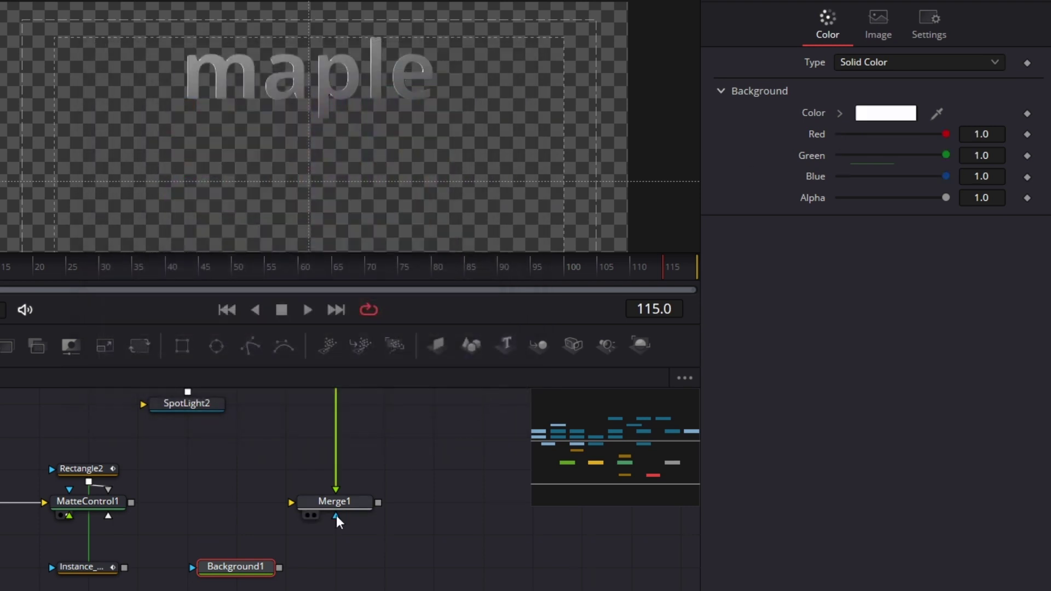
# Step: Insert a Transform node after the Rectangle2 instance and connect it as Background1's mask, with Background1 moved farther along the flow
pyautogui.moveTo(272, 580); pyautogui.dragTo(419, 579)
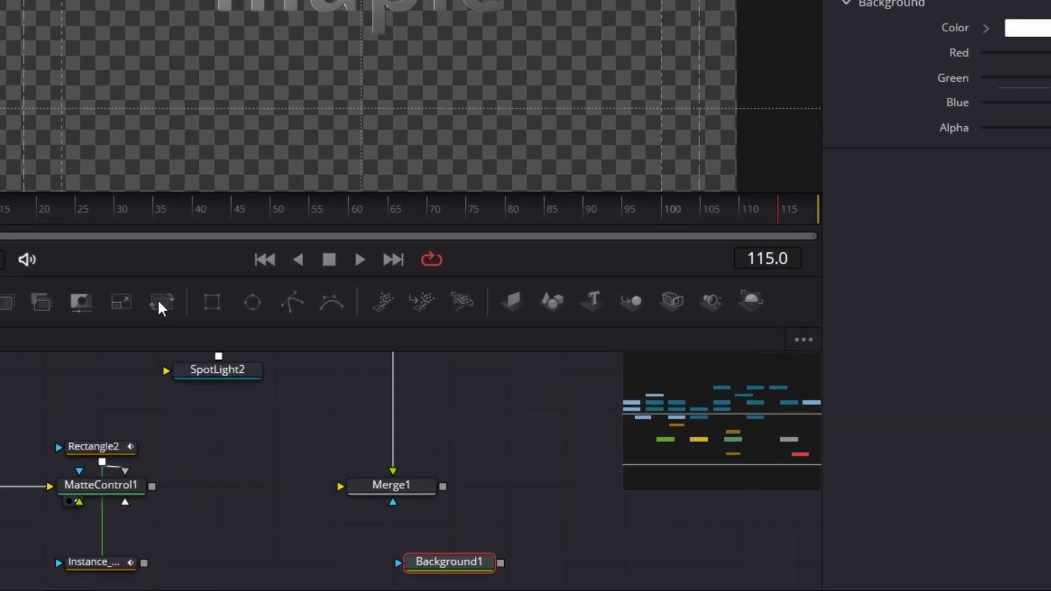
pyautogui.moveTo(139, 346); pyautogui.dragTo(233, 575)
pyautogui.moveTo(170, 556); pyautogui.dragTo(265, 557)
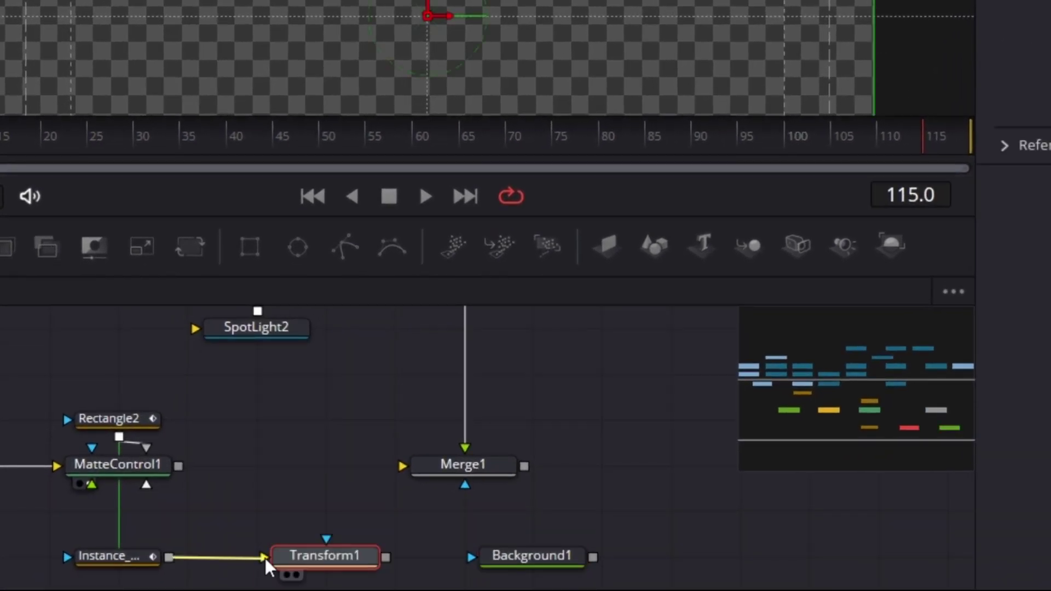
pyautogui.moveTo(385, 555); pyautogui.dragTo(469, 558)
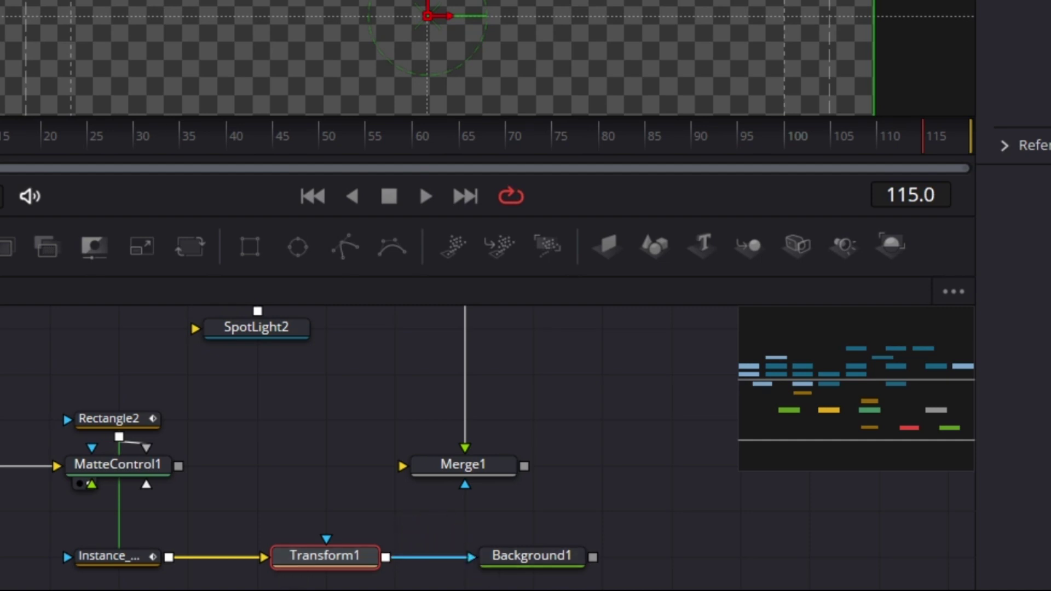
# Step: Deinstance the height of the Rectangle2 instance and set it to 0.25
pyautogui.click(125, 555)
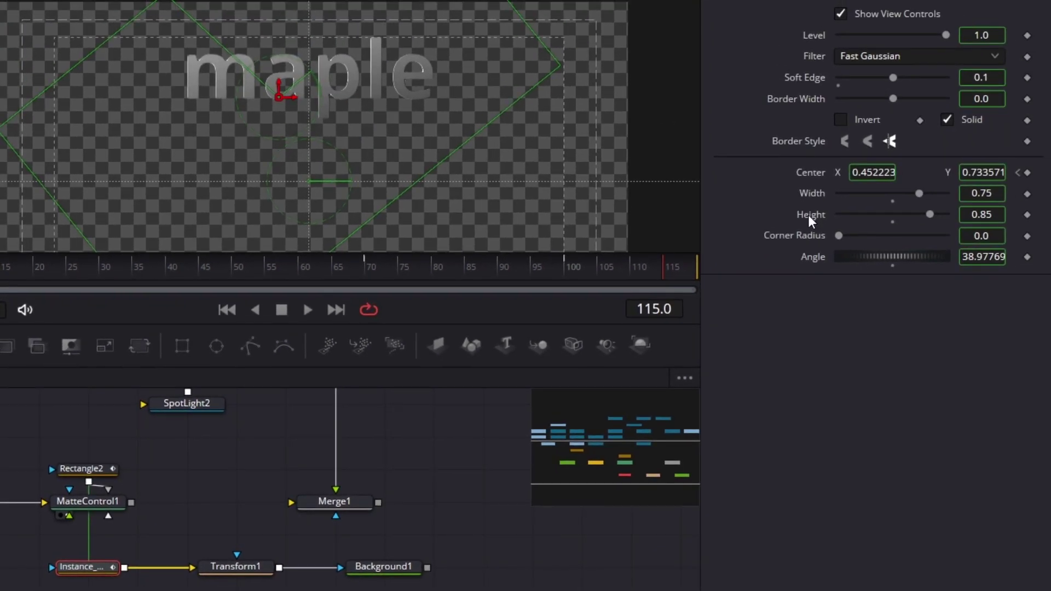
pyautogui.rightClick(809, 219)
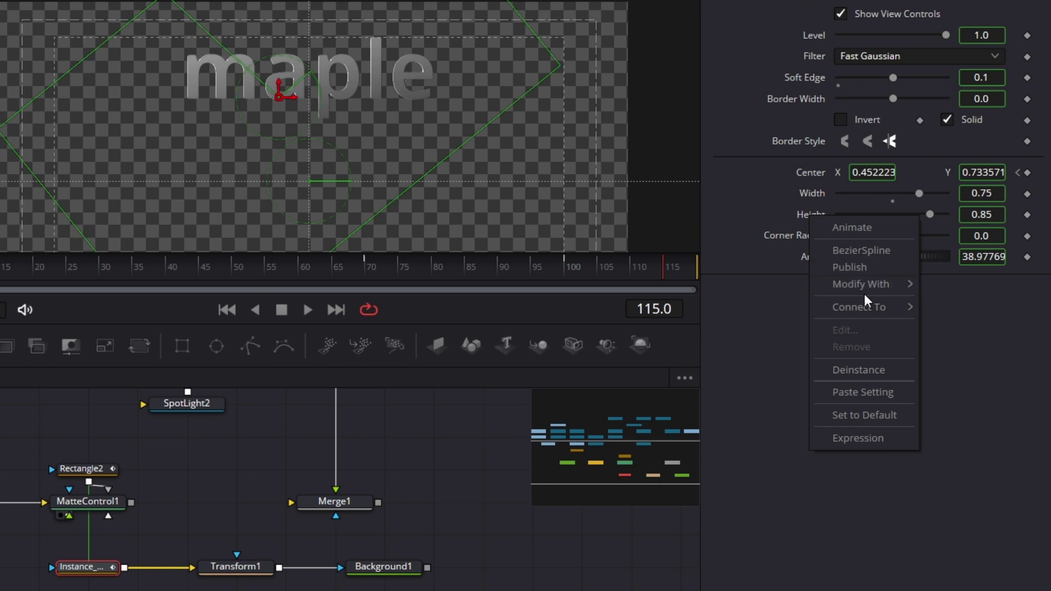
pyautogui.click(859, 369)
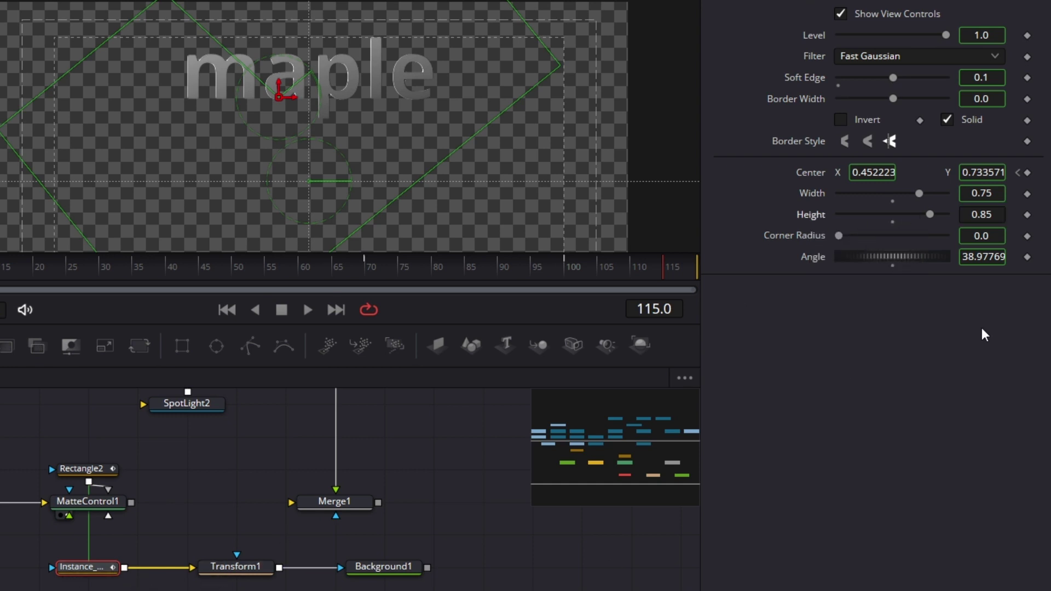
pyautogui.moveTo(928, 216); pyautogui.dragTo(865, 205)
pyautogui.moveTo(865, 207); pyautogui.dragTo(863, 207)
pyautogui.click(995, 217)
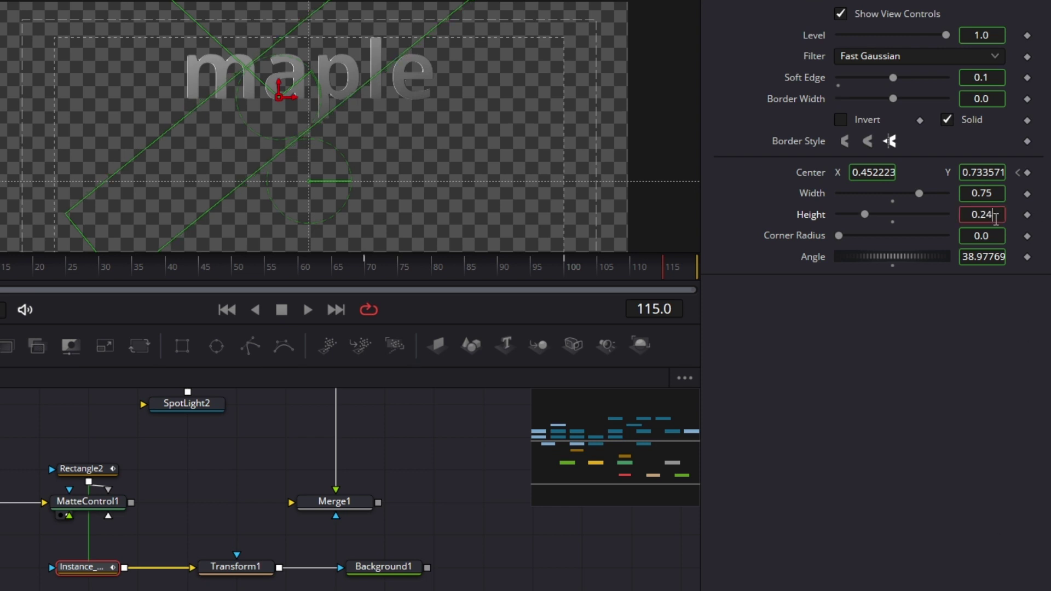
pyautogui.press('Tab')
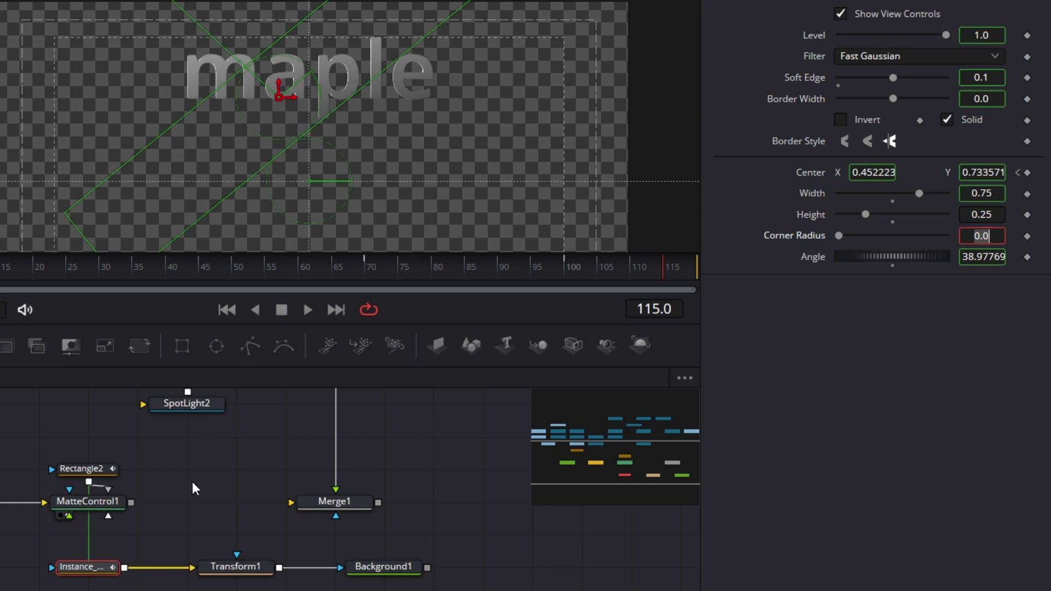
# Step: Offset the narrow mask by moving Transform1's center to about X 0.62, Y 0.32
pyautogui.click(258, 568)
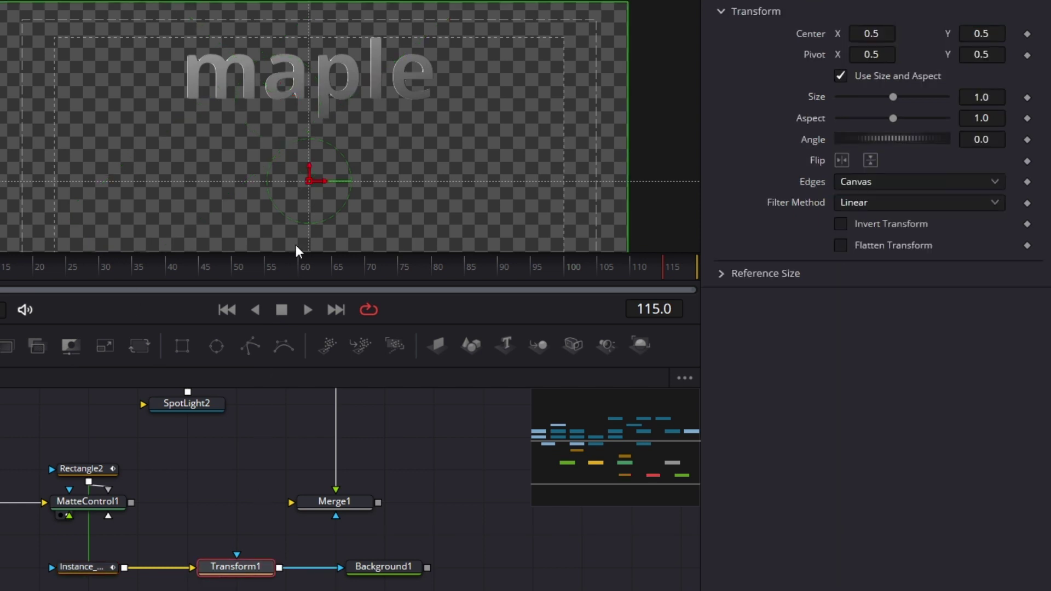
pyautogui.moveTo(309, 181); pyautogui.dragTo(382, 245)
pyautogui.moveTo(448, 553); pyautogui.dragTo(362, 553)
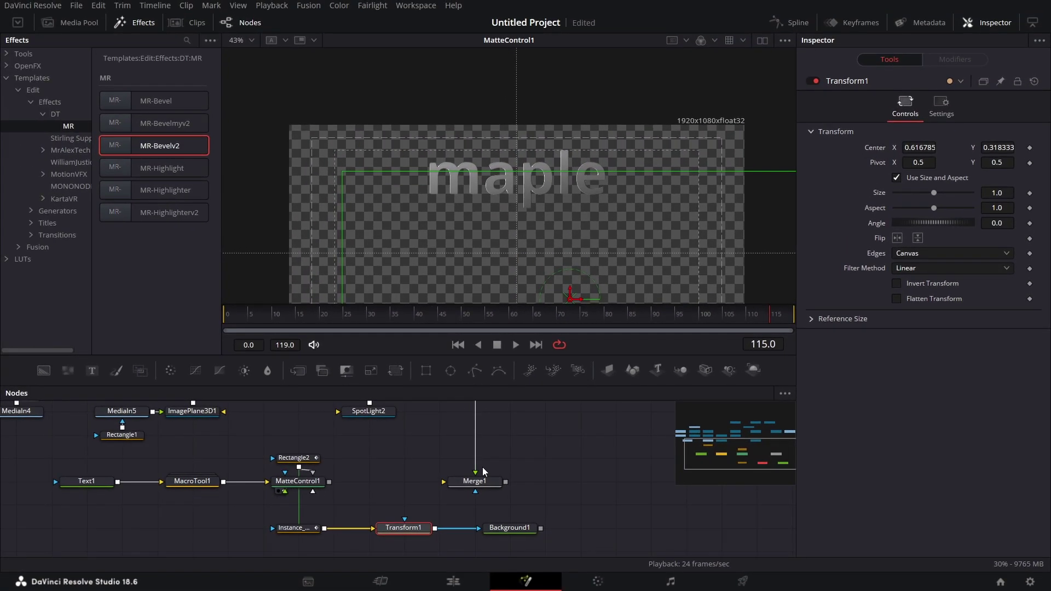
# Step: Preview the mask alignment by adding a black Background masked by Rectangle2, merging Background1 over it, and viewing the merge
pyautogui.moveTo(47, 372); pyautogui.dragTo(113, 399)
pyautogui.moveTo(378, 464); pyautogui.dragTo(386, 468)
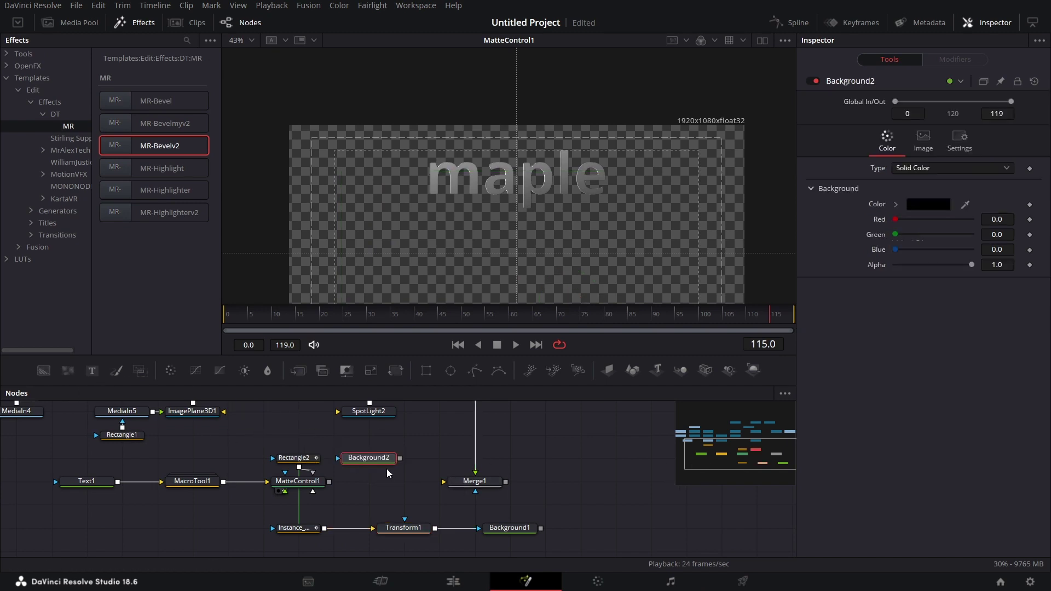
pyautogui.moveTo(299, 468); pyautogui.dragTo(339, 459)
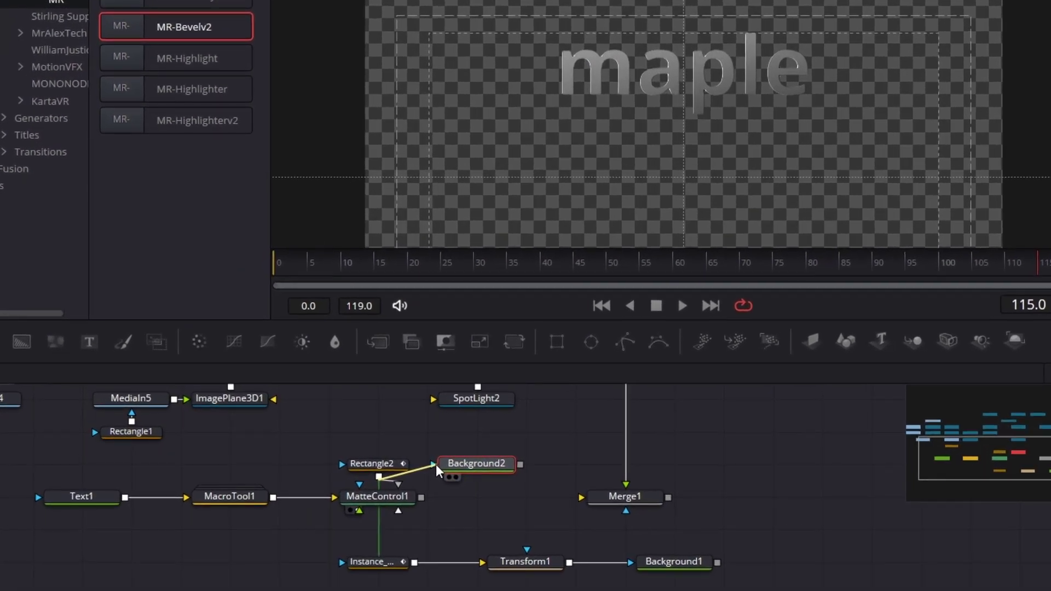
pyautogui.moveTo(436, 464); pyautogui.dragTo(435, 464)
pyautogui.moveTo(389, 357); pyautogui.dragTo(515, 507)
pyautogui.moveTo(519, 465); pyautogui.dragTo(480, 498)
pyautogui.moveTo(712, 560); pyautogui.dragTo(479, 495)
pyautogui.press('1')
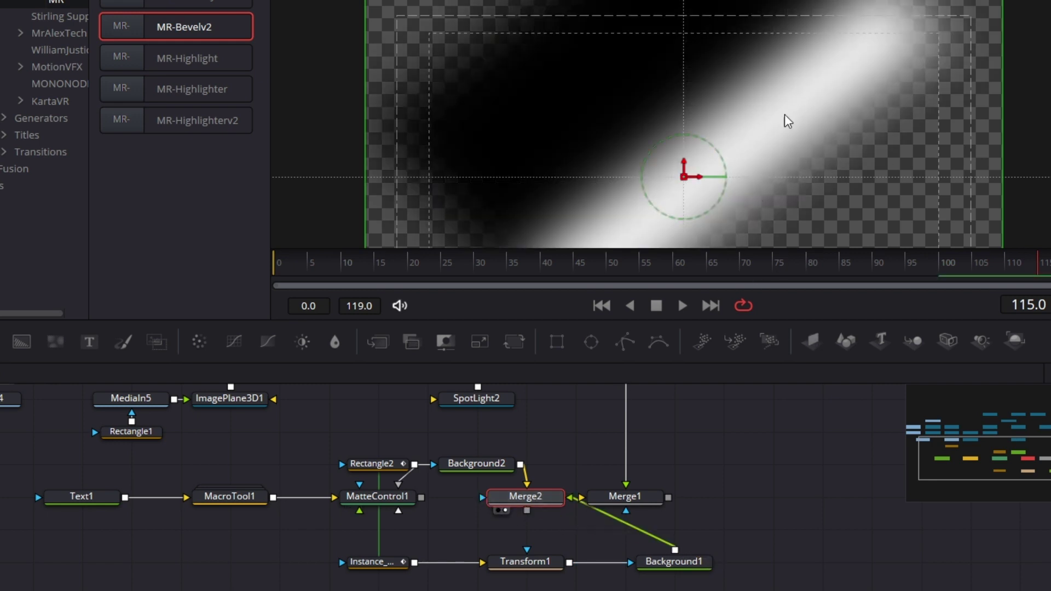
# Step: Nudge Transform1's center slightly downward and delete the temporary Background2 and Merge2 nodes
pyautogui.click(534, 561)
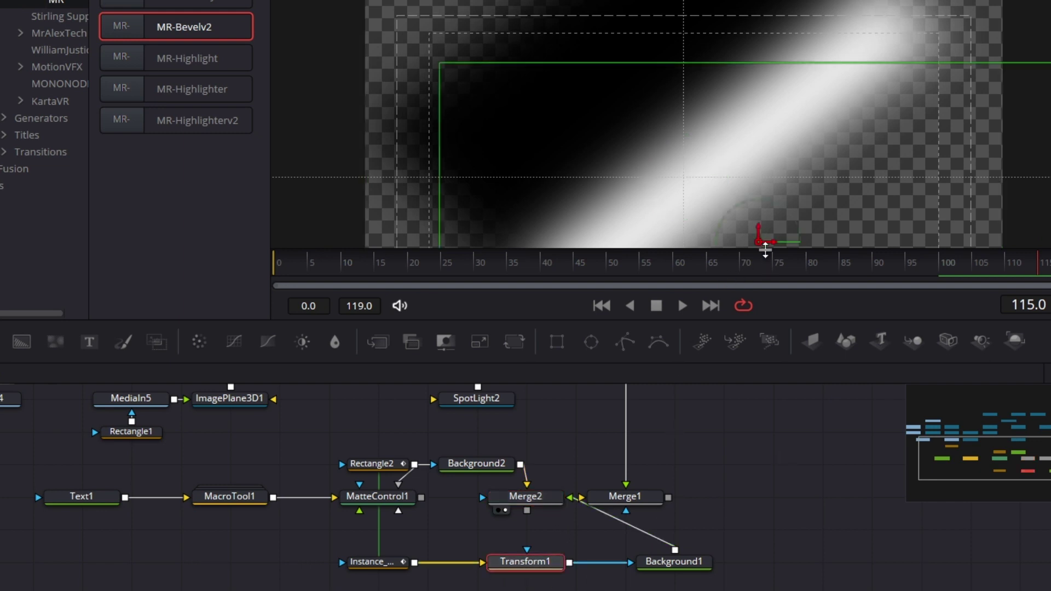
pyautogui.moveTo(760, 238)
pyautogui.mouseDown()
pyautogui.moveTo(725, 206)
pyautogui.moveTo(758, 250)
pyautogui.mouseUp()
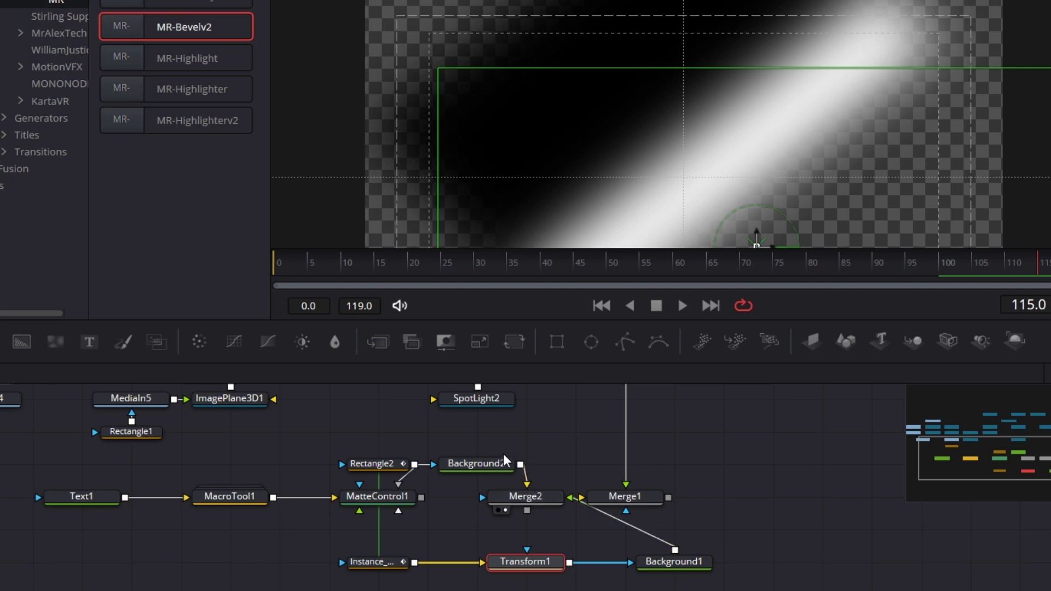
pyautogui.moveTo(504, 459); pyautogui.dragTo(538, 501)
pyautogui.press('Delete')
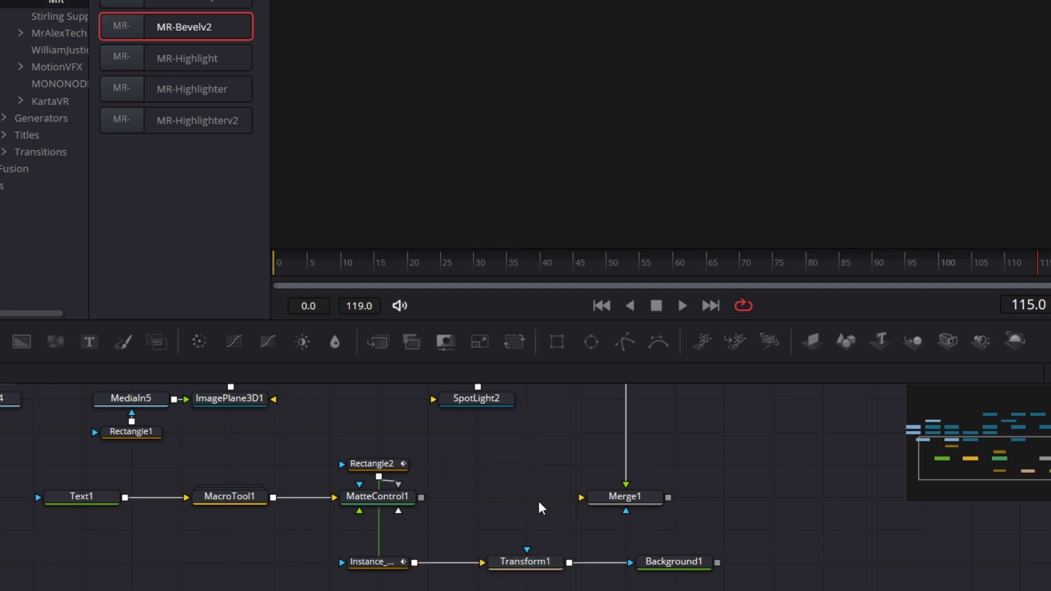
# Step: Stack Background1 above Transform1 and feed it into the background input of a new Matte Control node
pyautogui.moveTo(677, 561); pyautogui.dragTo(544, 527)
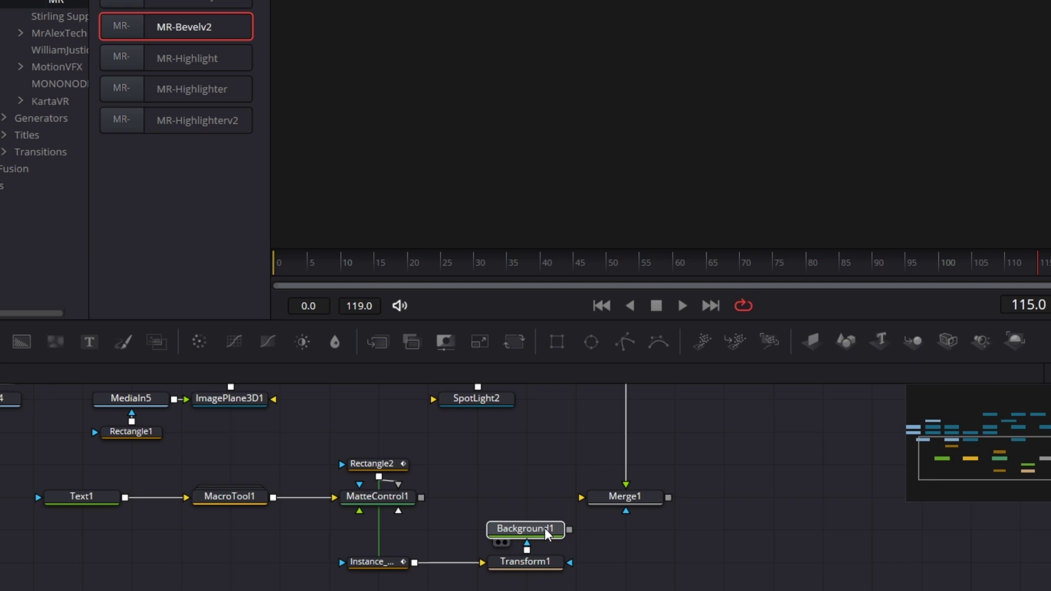
pyautogui.click(537, 534)
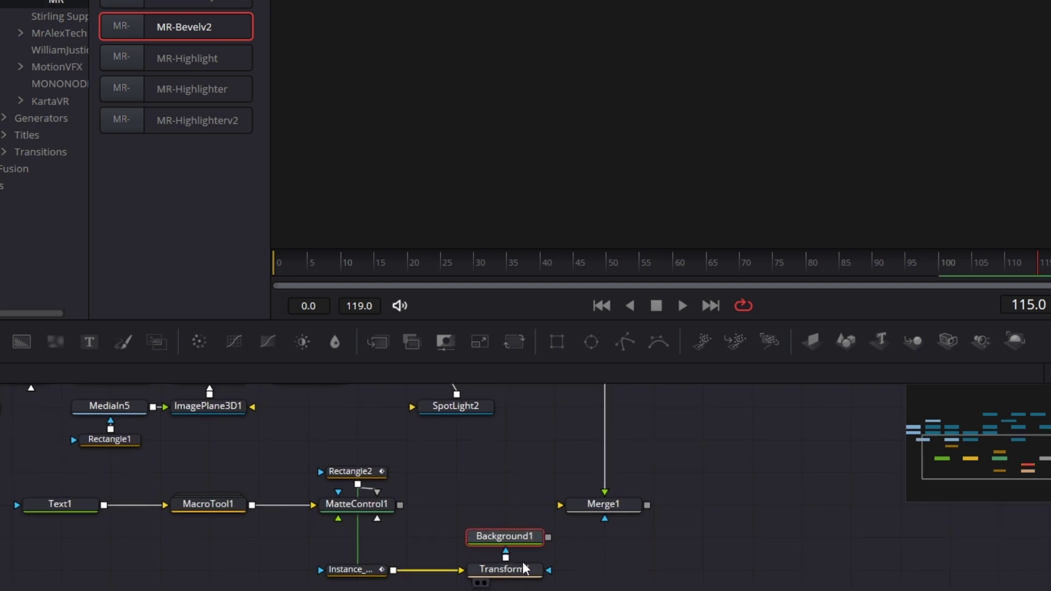
pyautogui.moveTo(561, 530); pyautogui.dragTo(474, 569)
pyautogui.click(475, 542)
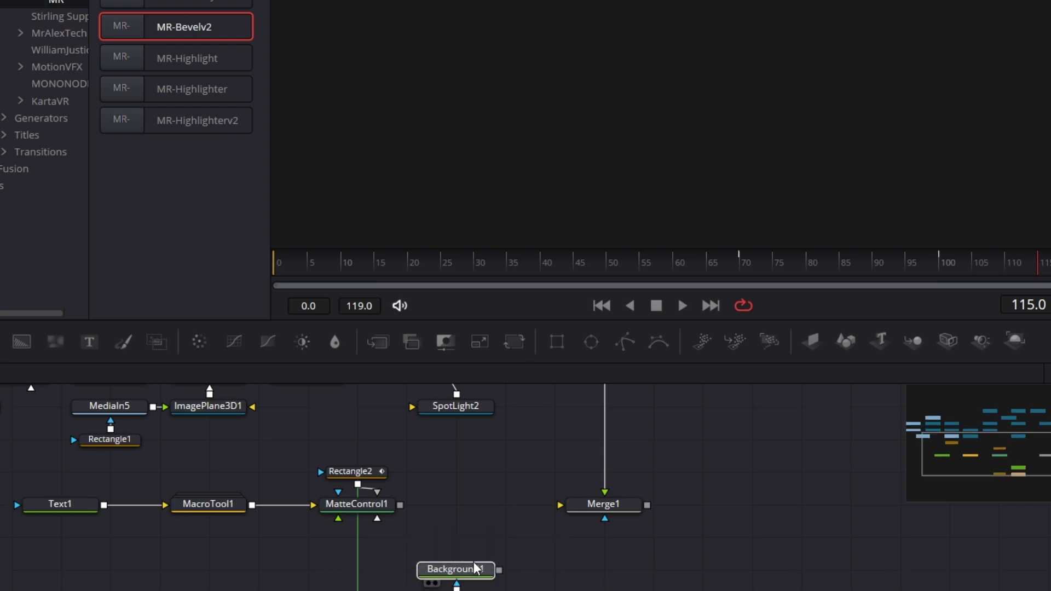
pyautogui.moveTo(445, 342); pyautogui.dragTo(460, 532)
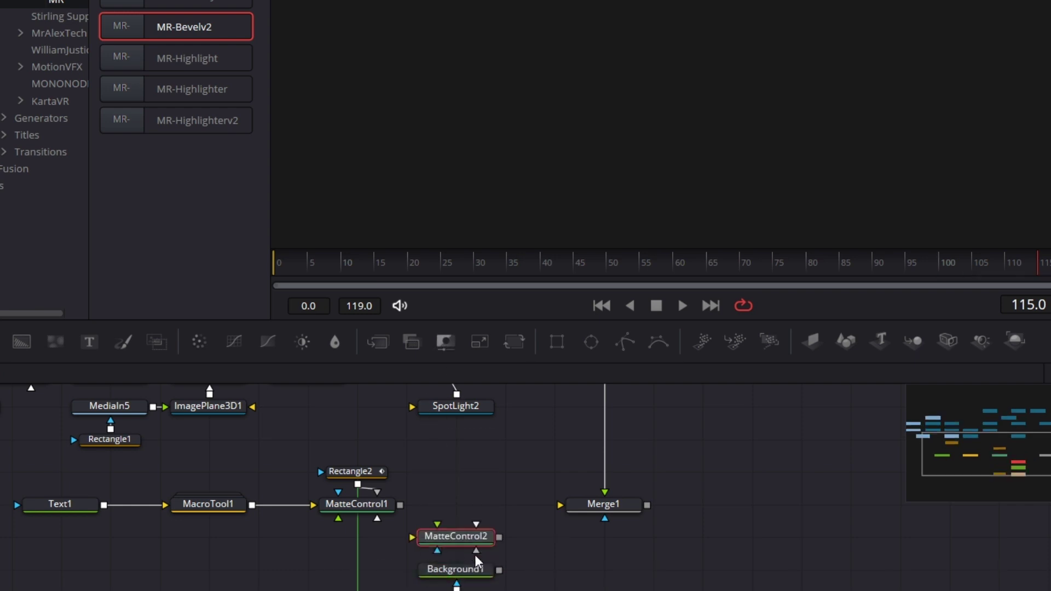
pyautogui.moveTo(499, 569); pyautogui.dragTo(484, 529)
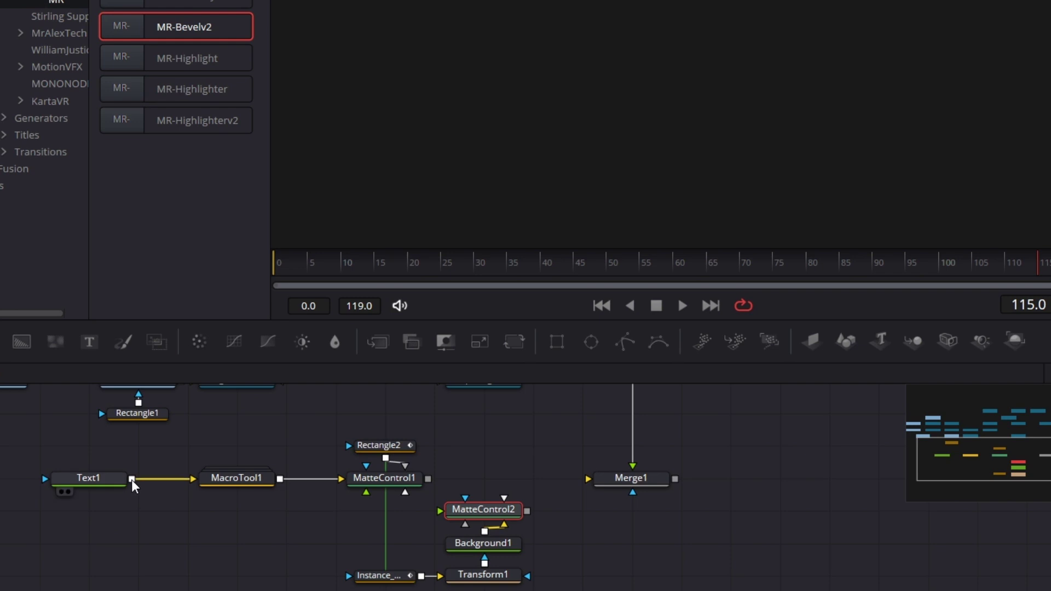
# Step: Connect Text1 to MatteControl2 as its garbage matte and invert that matte
pyautogui.moveTo(131, 479); pyautogui.dragTo(469, 515)
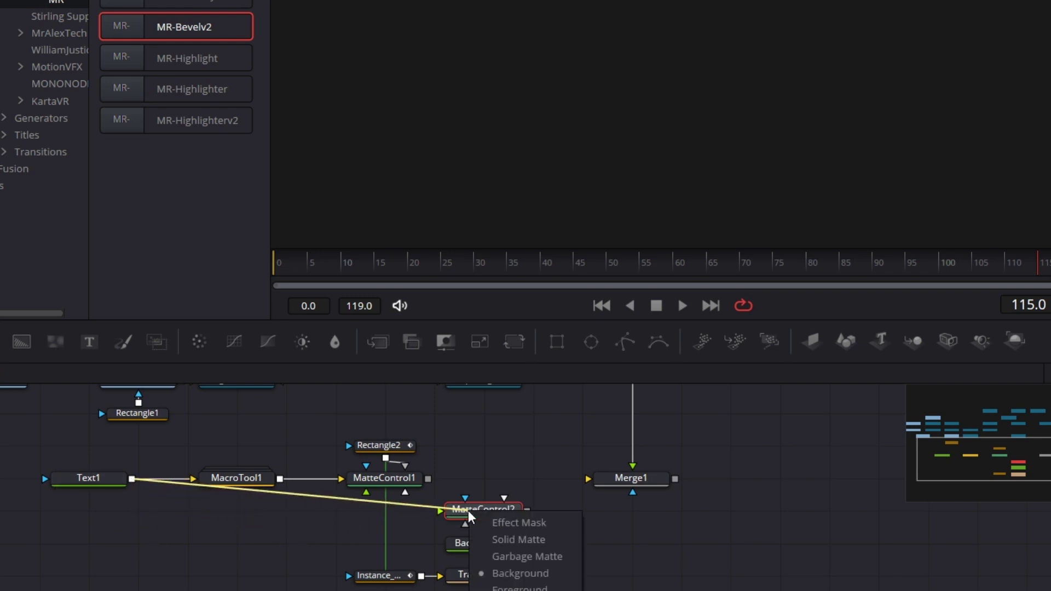
pyautogui.click(543, 565)
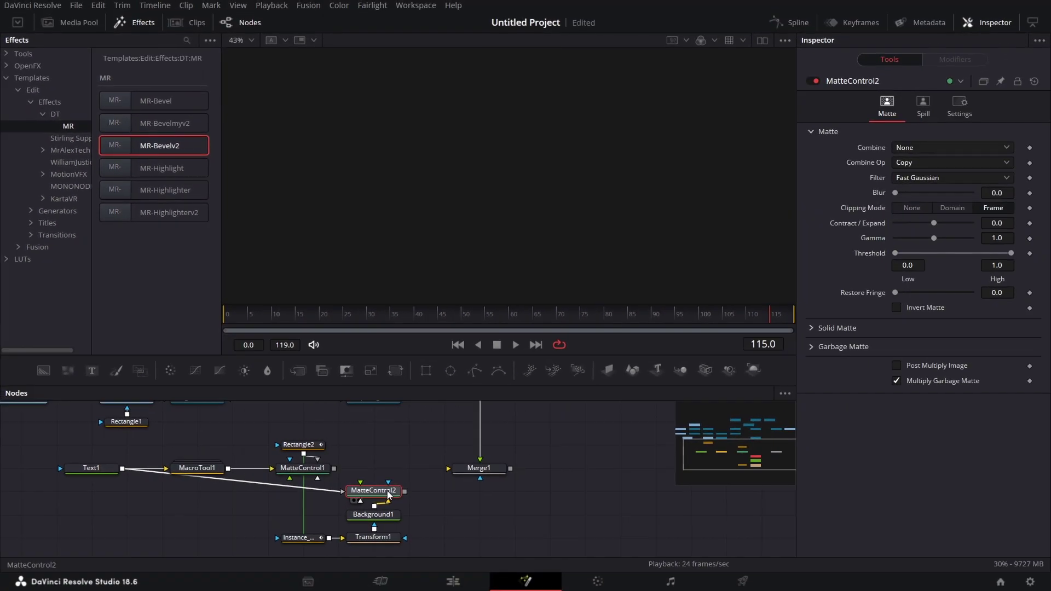
pyautogui.click(808, 345)
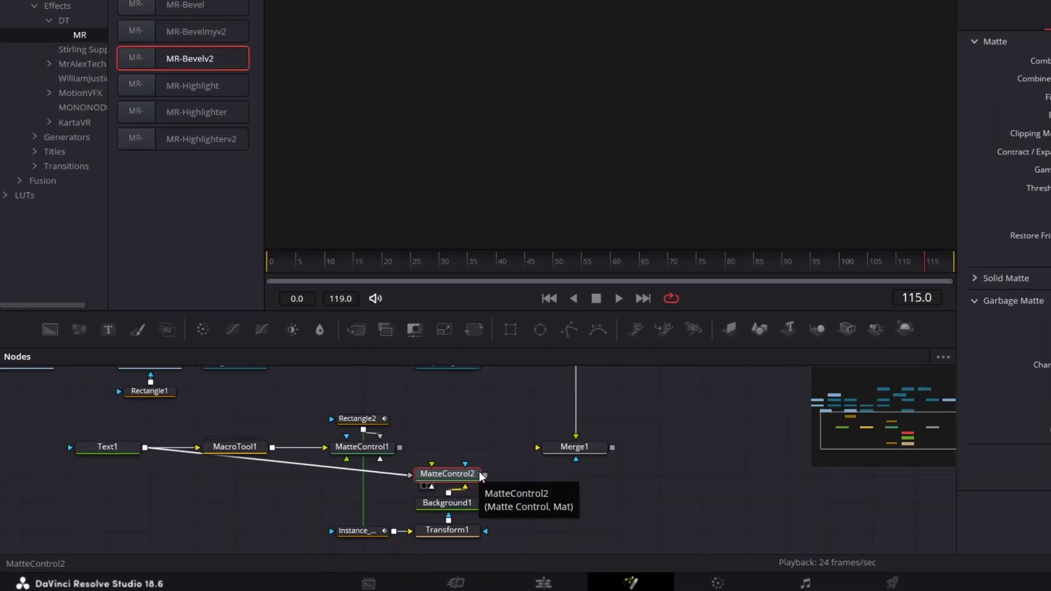
# Step: Merge MatteControl2's white highlight over MatteControl1's title and play back the merged reveal from before the frame 70 keyframe
pyautogui.moveTo(483, 475); pyautogui.dragTo(492, 418)
pyautogui.moveTo(599, 369); pyautogui.dragTo(587, 386)
pyautogui.moveTo(814, 422); pyautogui.dragTo(689, 382)
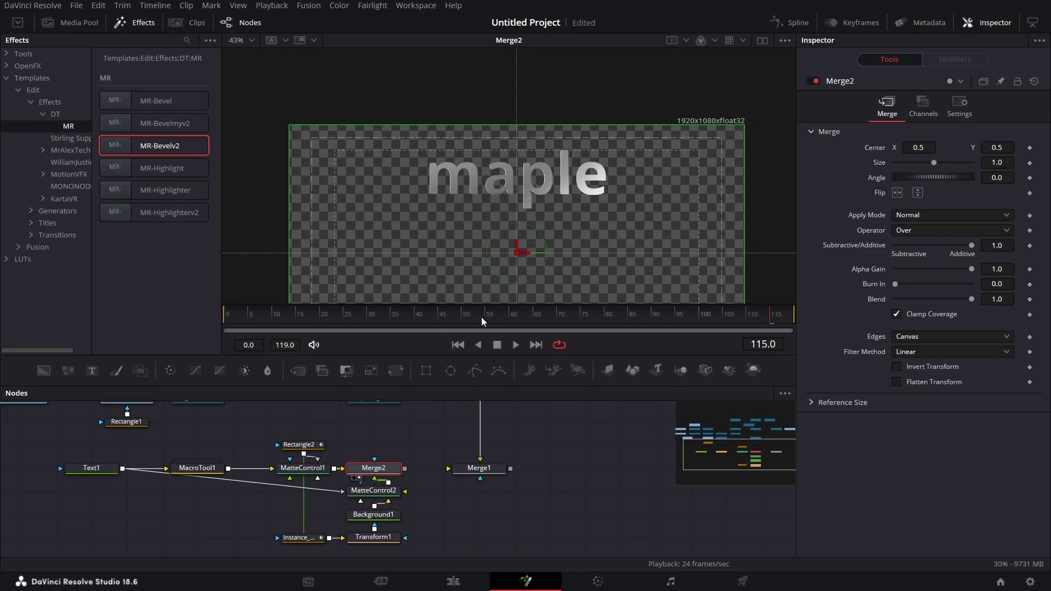
pyautogui.click(499, 315)
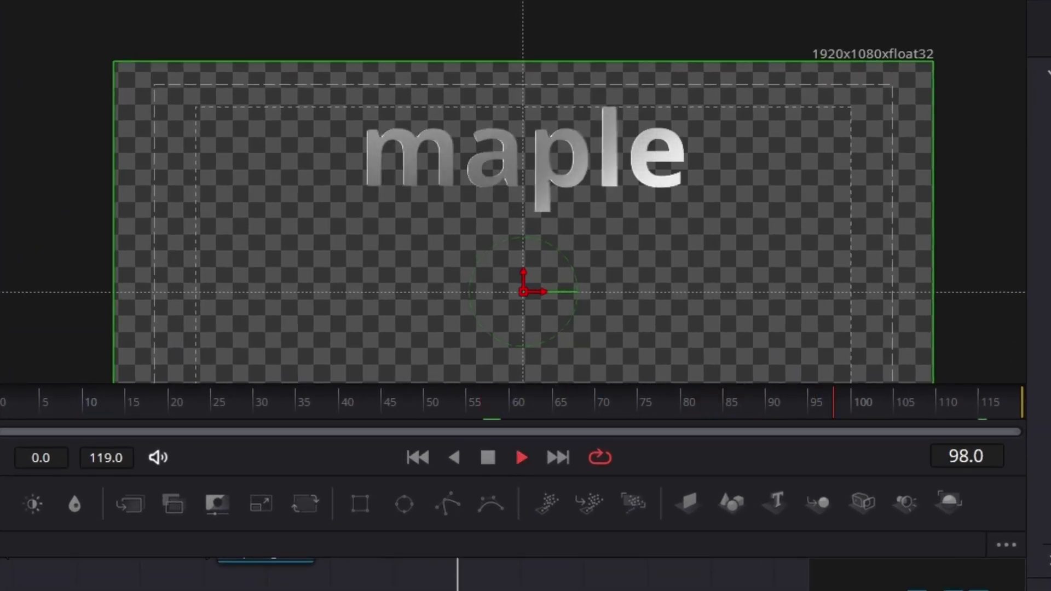
pyautogui.click(440, 403)
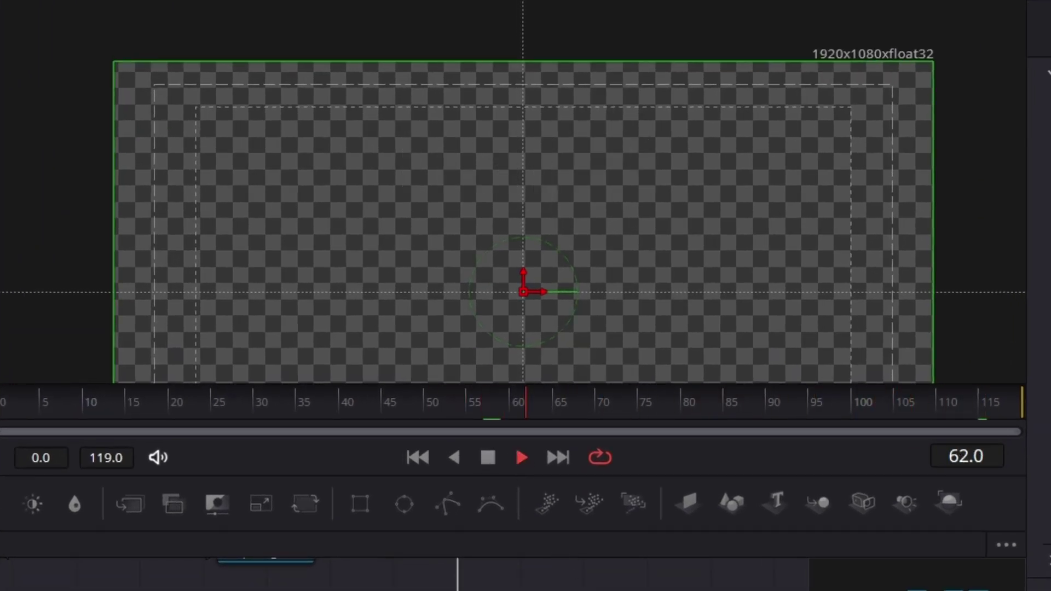
# Step: Stop the playback and move Transform1 and the instanced rectangle lower to make room beneath Background1
pyautogui.click(491, 458)
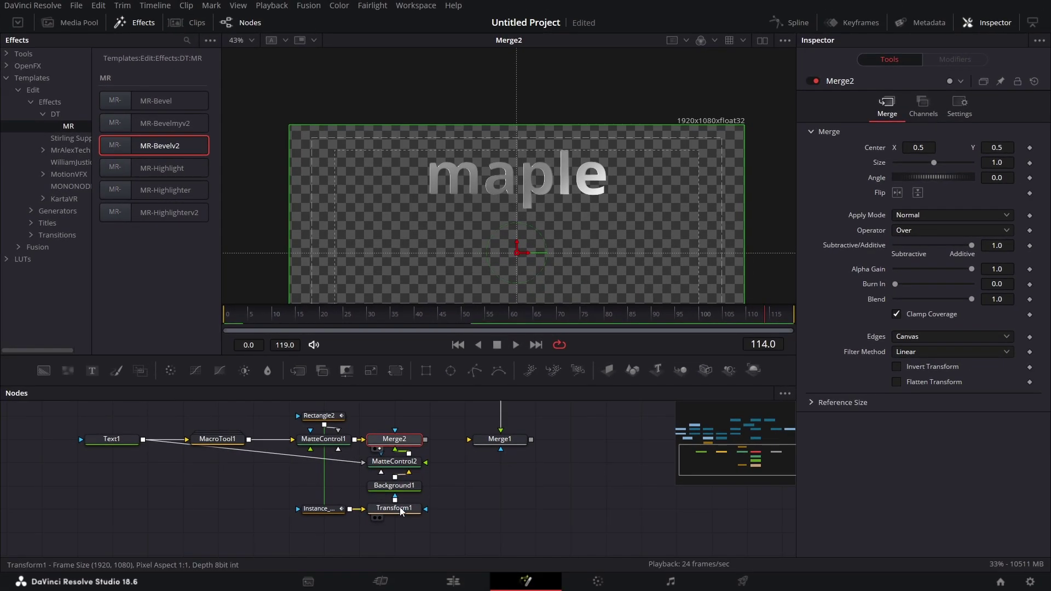
pyautogui.click(401, 510)
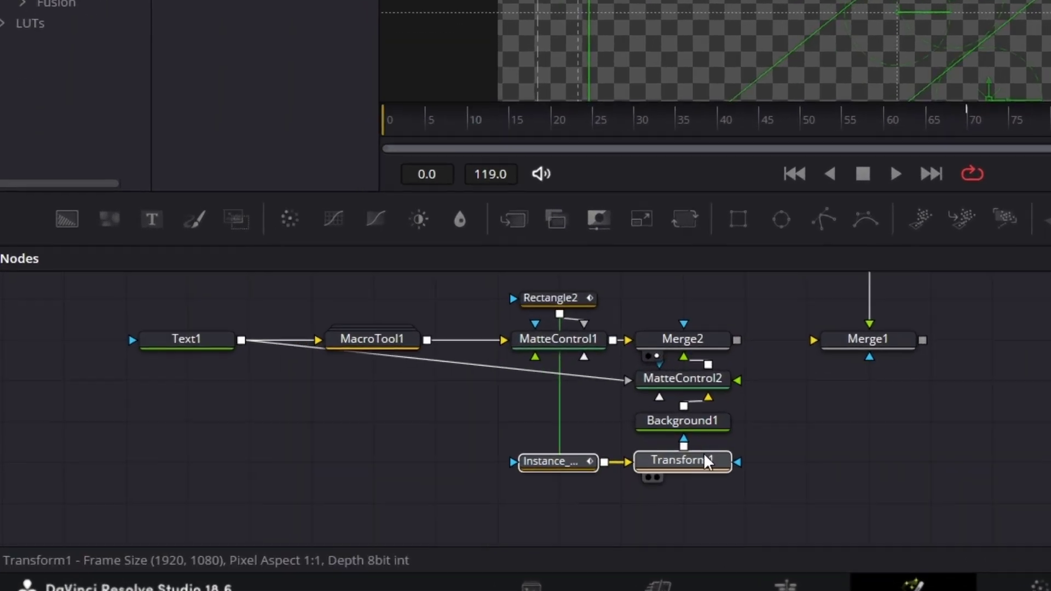
pyautogui.moveTo(618, 533); pyautogui.dragTo(707, 458)
pyautogui.moveTo(585, 471); pyautogui.dragTo(586, 514)
pyautogui.click(718, 451)
pyautogui.moveTo(715, 457); pyautogui.dragTo(723, 432)
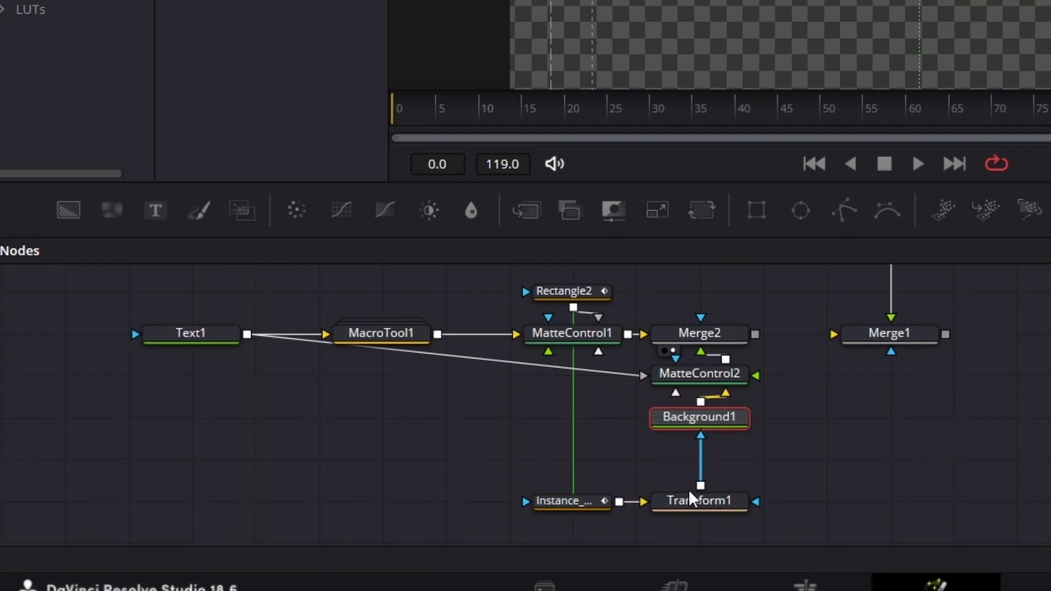
pyautogui.click(819, 432)
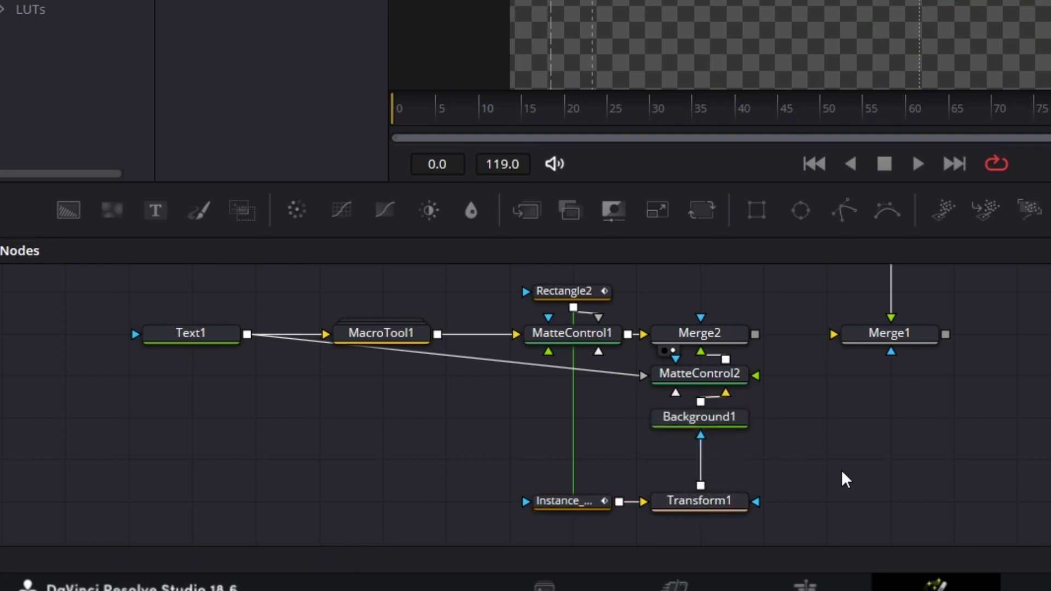
# Step: Add a Time Speed node and insert it between Transform1 and Background1's mask input
pyautogui.hotkey('shift', 'space')
pyautogui.write('timesp')
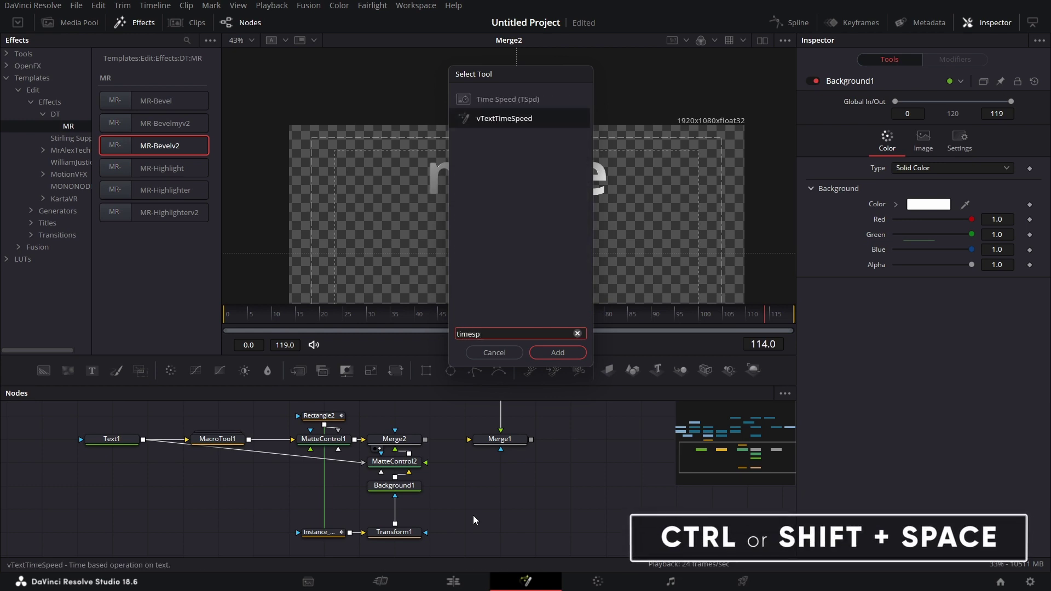
pyautogui.press('Up')
pyautogui.press('Return')
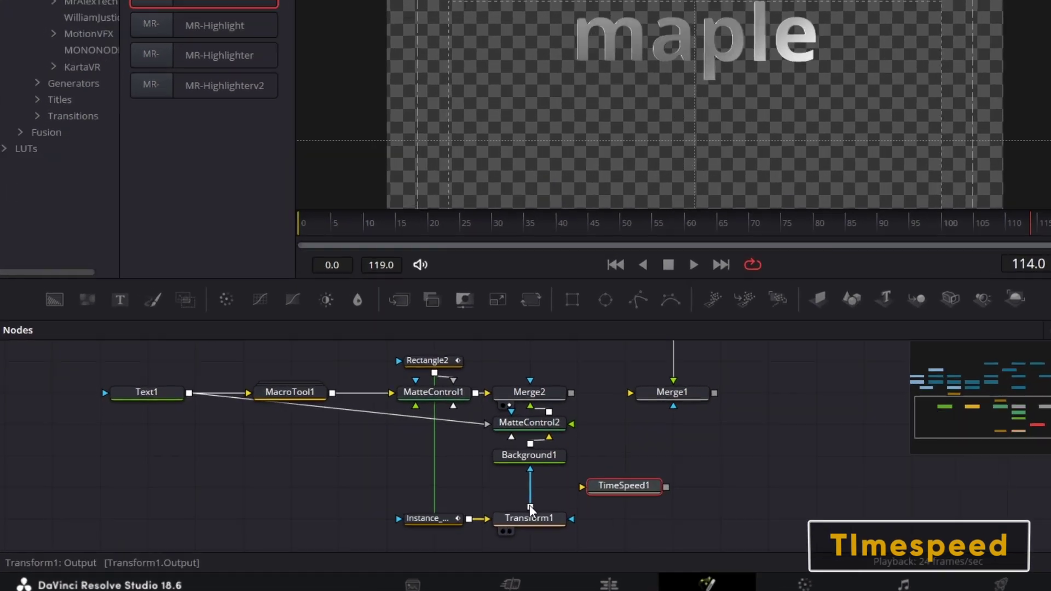
pyautogui.moveTo(394, 522); pyautogui.dragTo(478, 509)
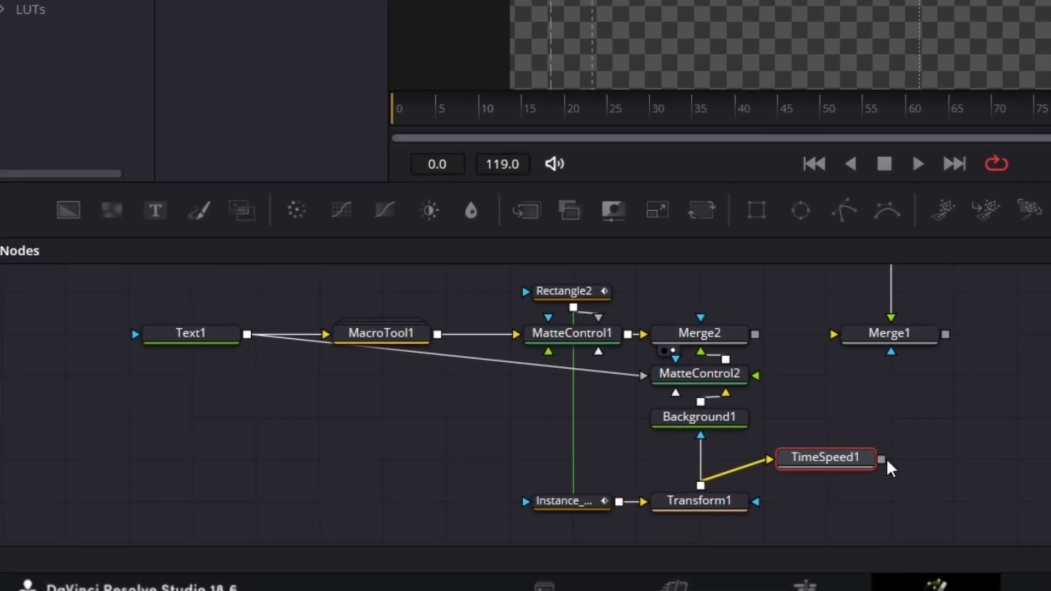
pyautogui.moveTo(881, 459); pyautogui.dragTo(699, 436)
pyautogui.moveTo(807, 468); pyautogui.dragTo(652, 468)
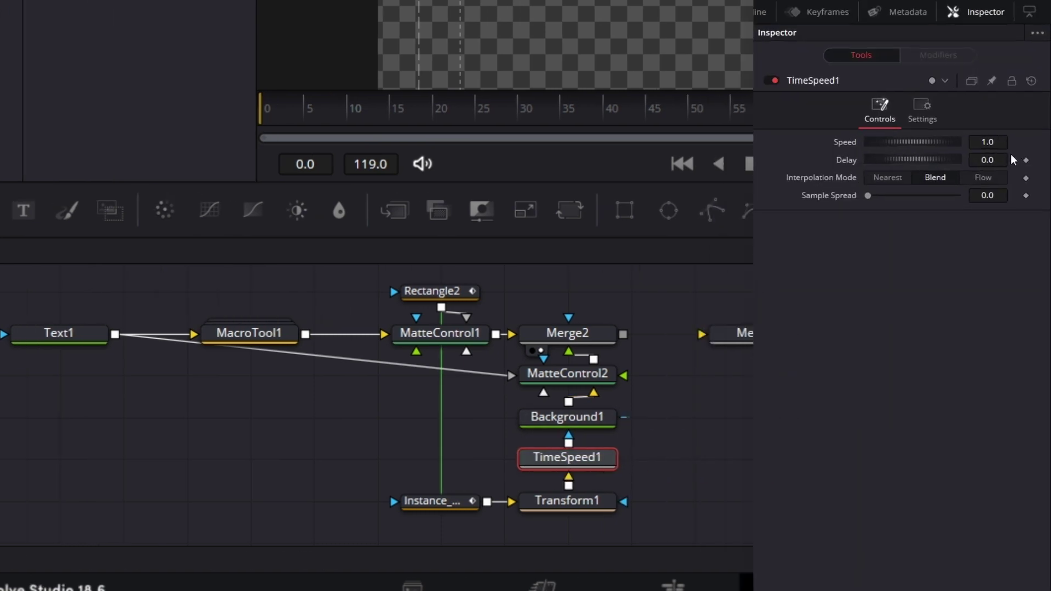
# Step: Slow TimeSpeed1 to 0.85, play back the highlight sweep over the title, and adjust the speed to 0.9
pyautogui.click(1000, 141)
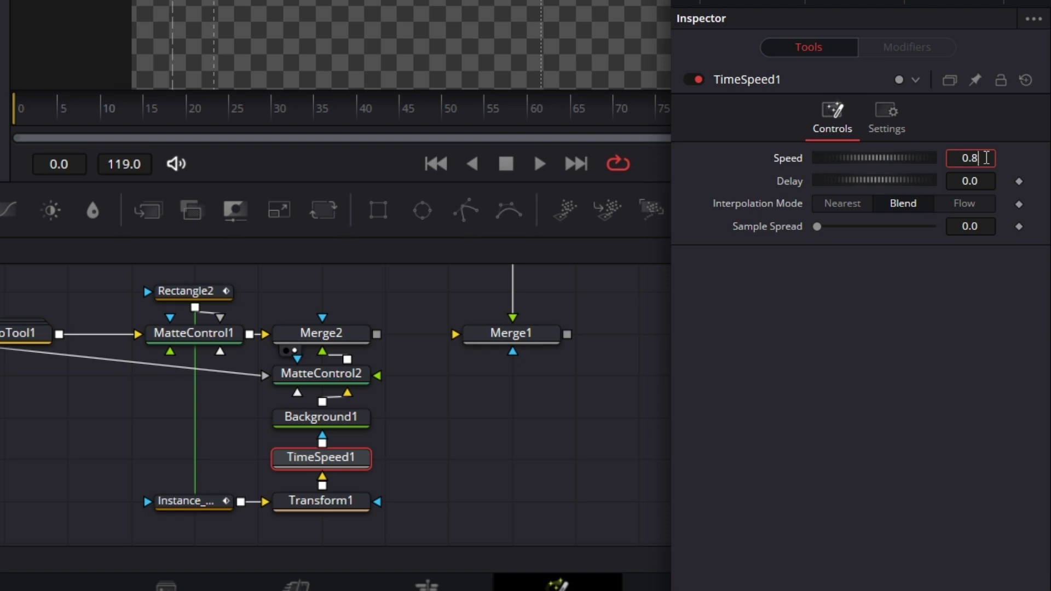
pyautogui.write('0.85')
pyautogui.press('Tab')
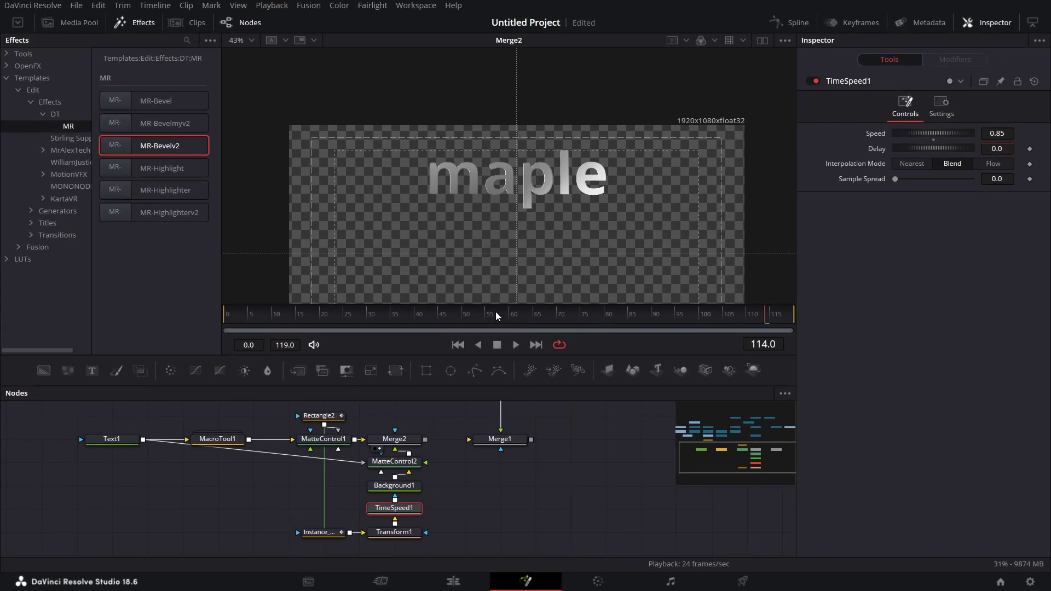
pyautogui.click(897, 115)
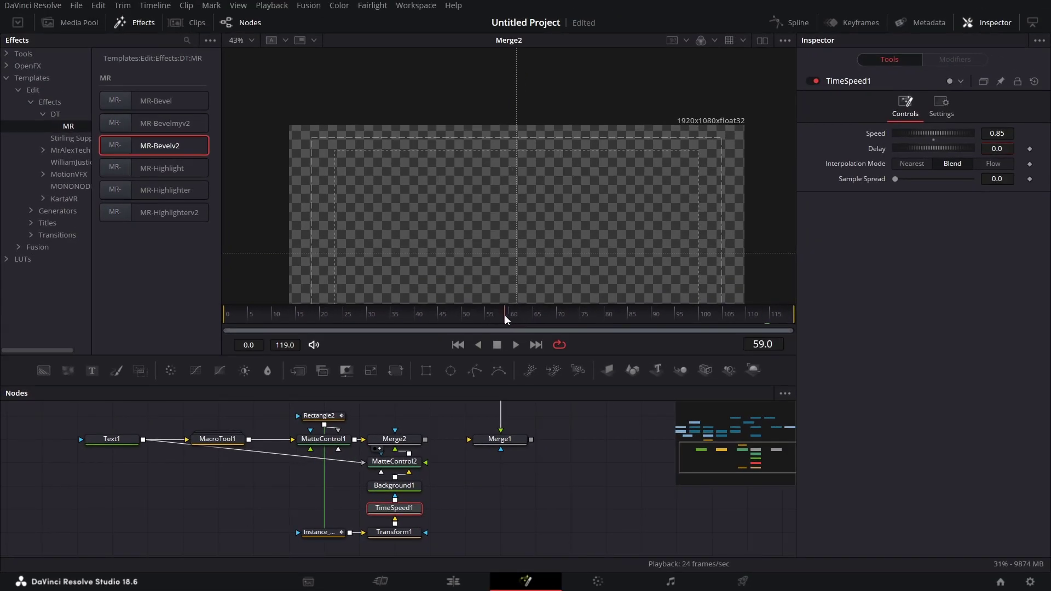
pyautogui.click(516, 344)
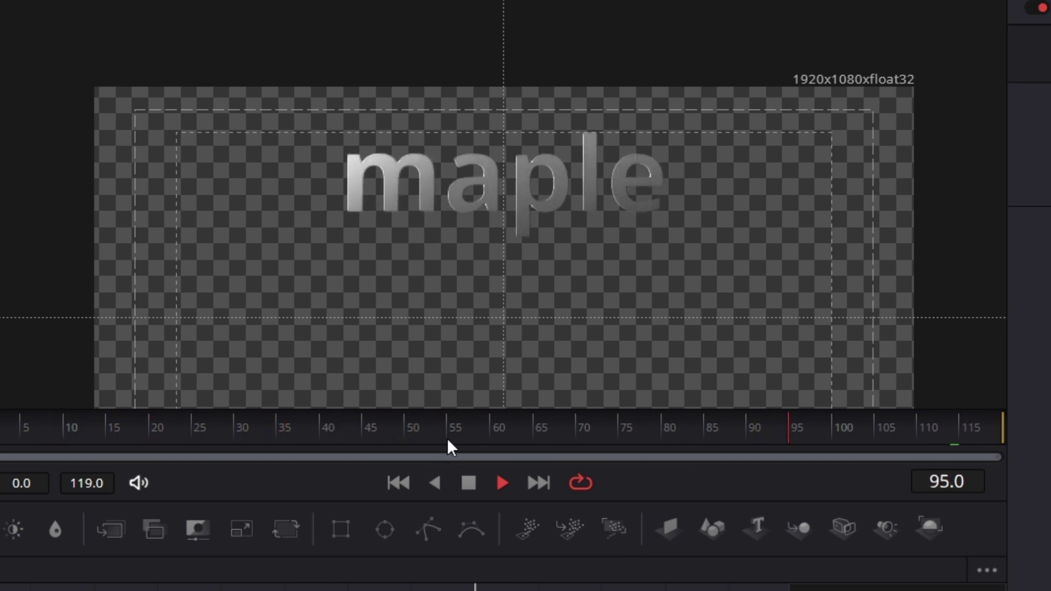
pyautogui.click(468, 482)
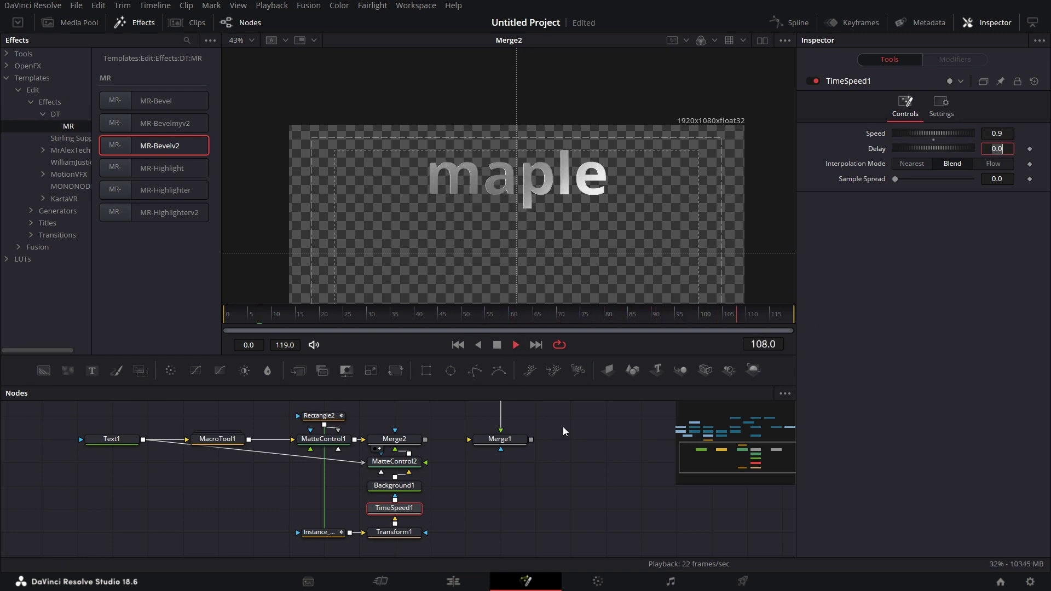
pyautogui.click(497, 345)
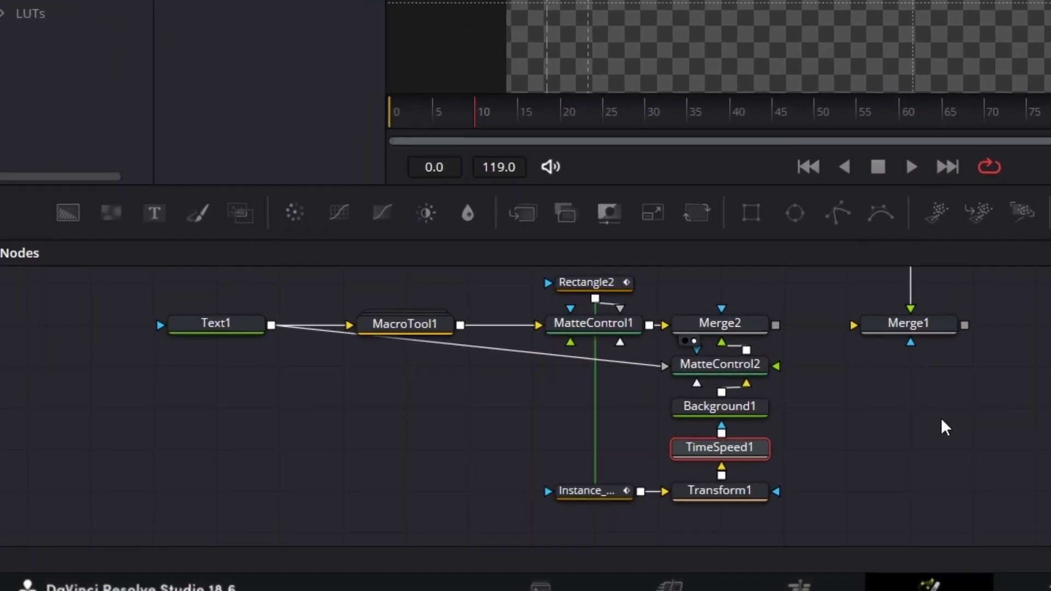
# Step: Connect Merge2 to Merge1's background input and play the combined laptop and title animation from the start
pyautogui.moveTo(528, 489); pyautogui.dragTo(412, 532)
pyautogui.moveTo(731, 499); pyautogui.dragTo(816, 453)
pyautogui.moveTo(987, 335); pyautogui.dragTo(821, 469)
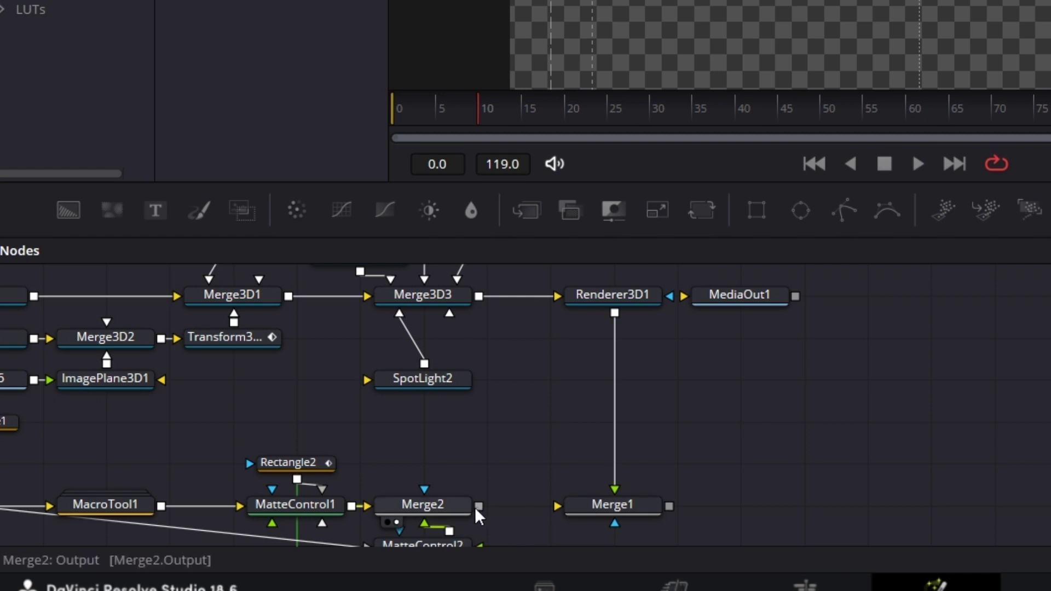
pyautogui.moveTo(480, 507); pyautogui.dragTo(560, 504)
pyautogui.click(624, 501)
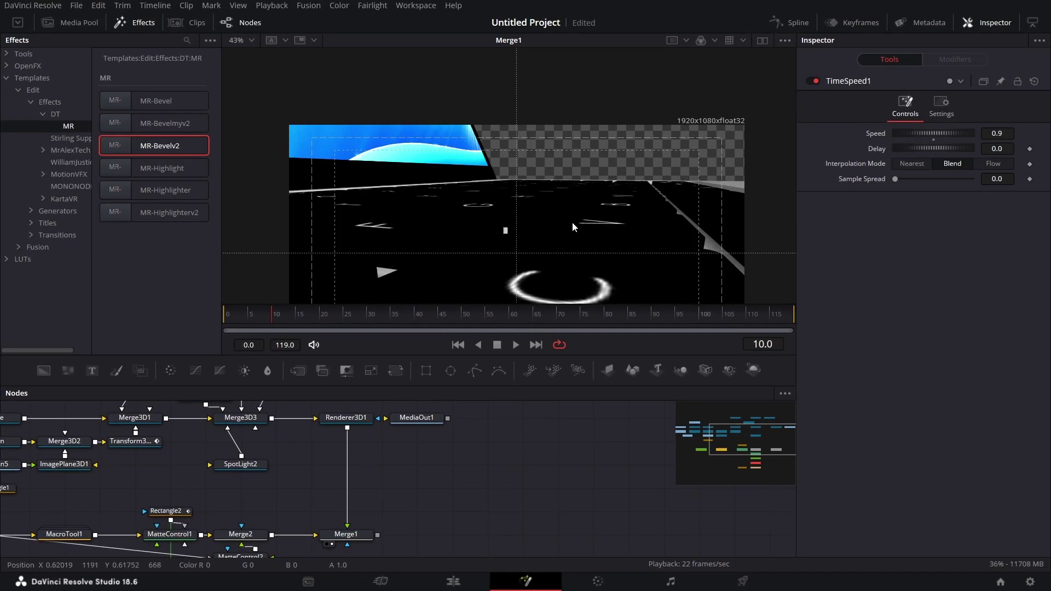
pyautogui.moveTo(572, 222); pyautogui.dragTo(573, 146)
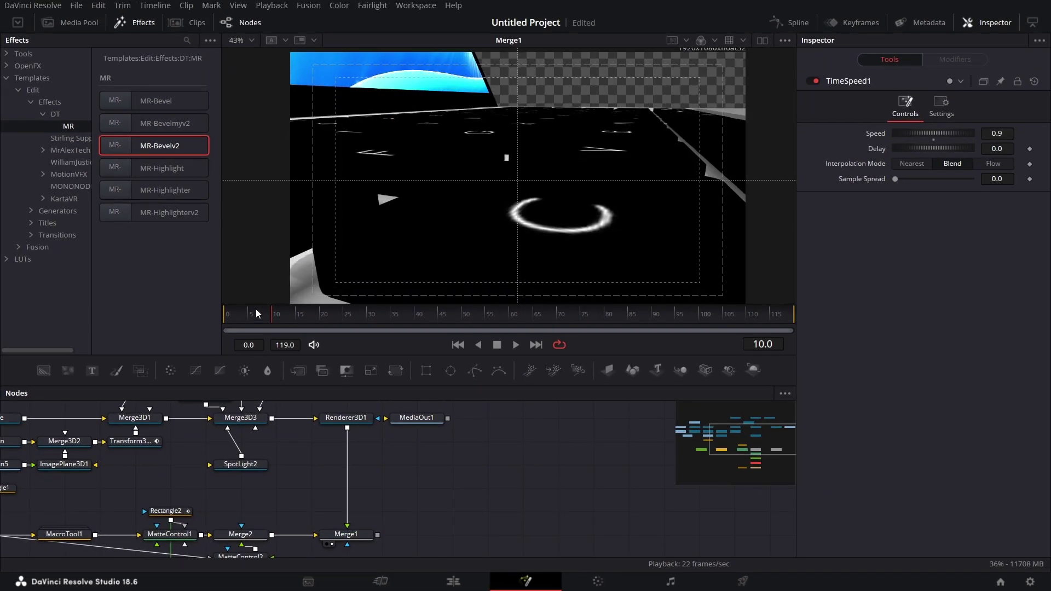
pyautogui.click(458, 344)
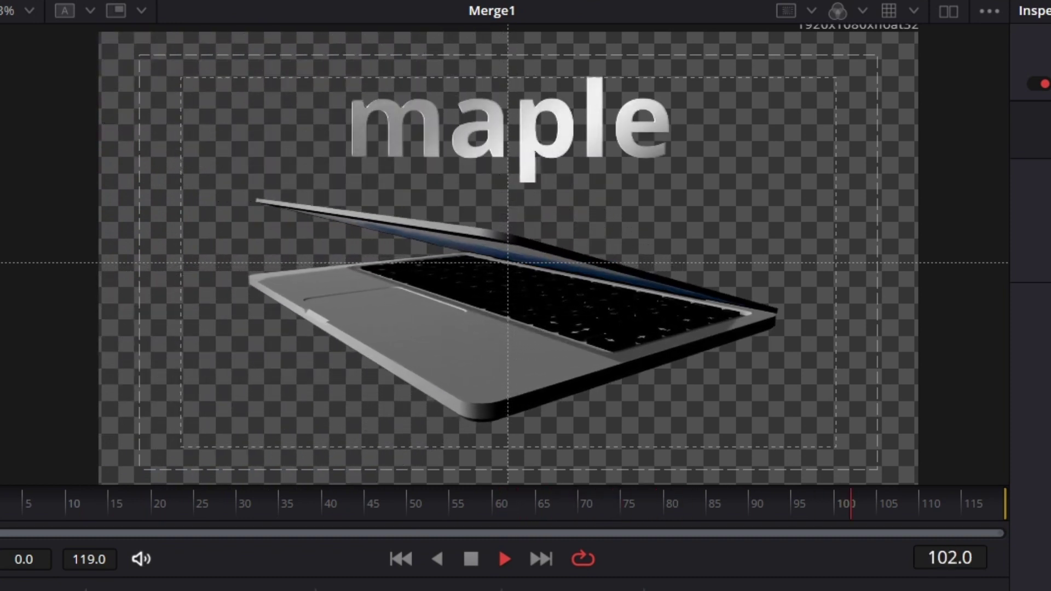
pyautogui.click(473, 560)
# Step: Move MediaOut1 farther along the node graph and add a Background node in the space beside Merge1
pyautogui.moveTo(495, 506); pyautogui.dragTo(486, 481)
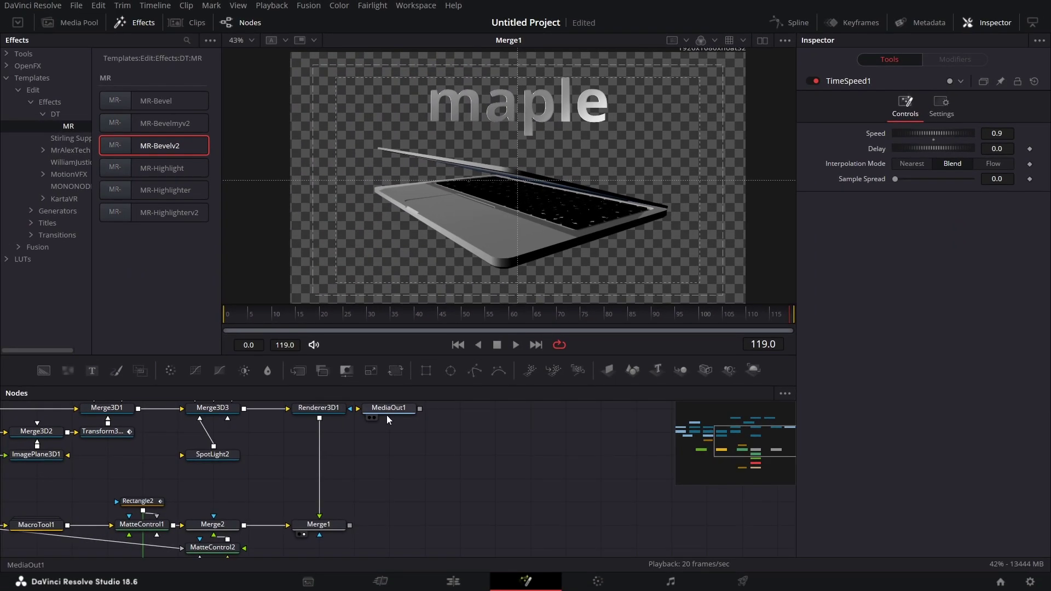
pyautogui.moveTo(386, 415); pyautogui.dragTo(564, 415)
pyautogui.moveTo(43, 371); pyautogui.dragTo(395, 498)
pyautogui.moveTo(673, 444); pyautogui.dragTo(746, 380)
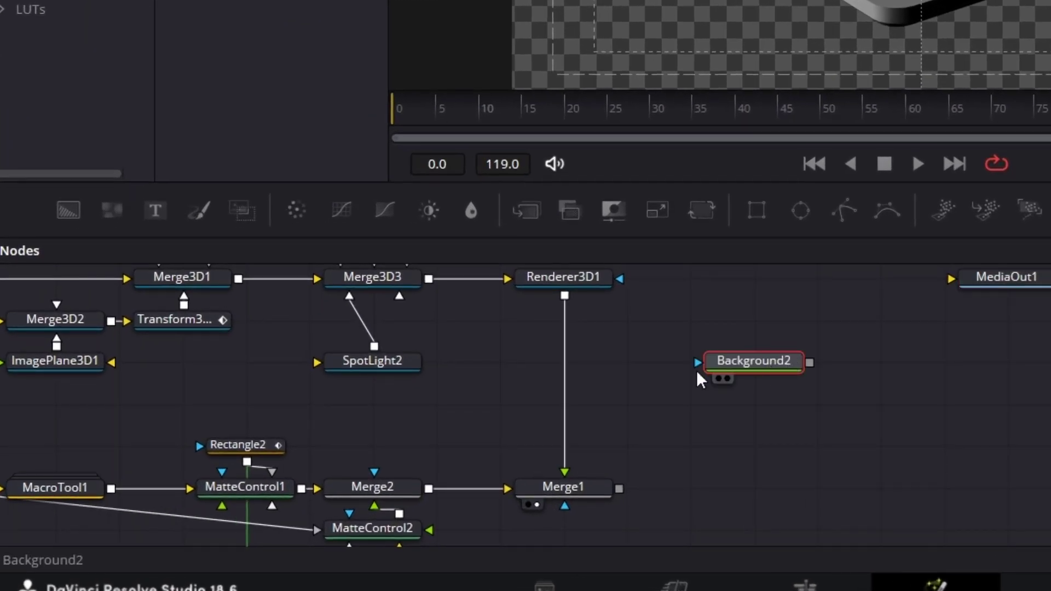
# Step: Add another Background node next to Background2 and set its color to white (#ffffff)
pyautogui.moveTo(67, 213); pyautogui.dragTo(887, 372)
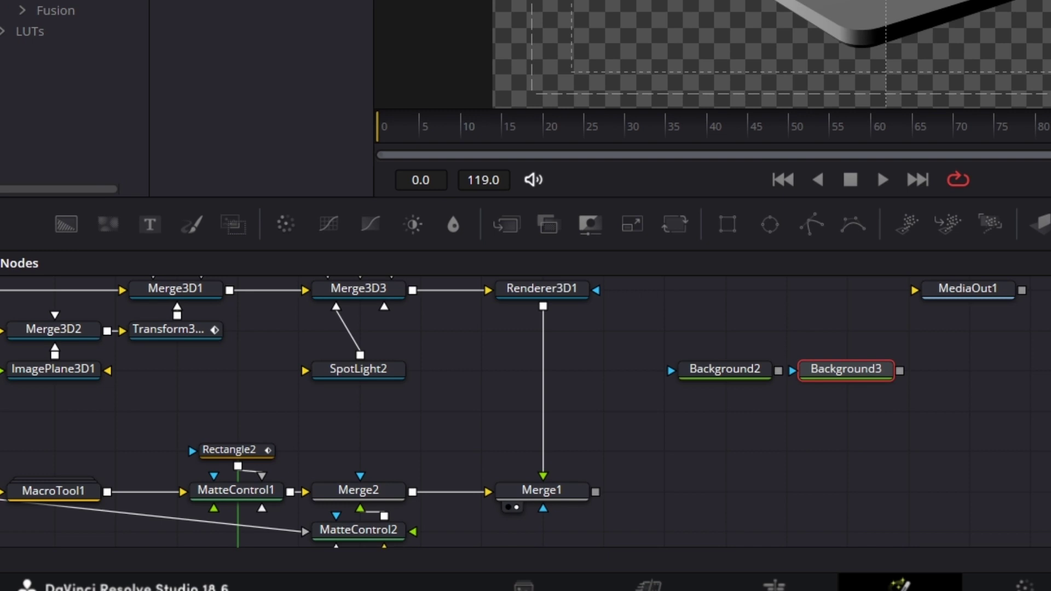
pyautogui.click(929, 204)
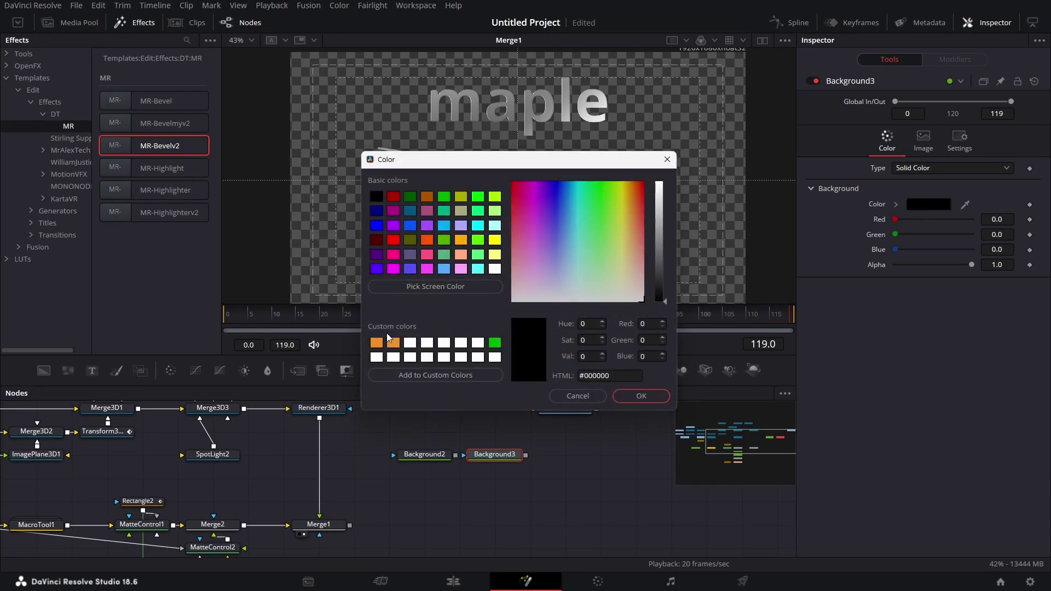
pyautogui.click(410, 343)
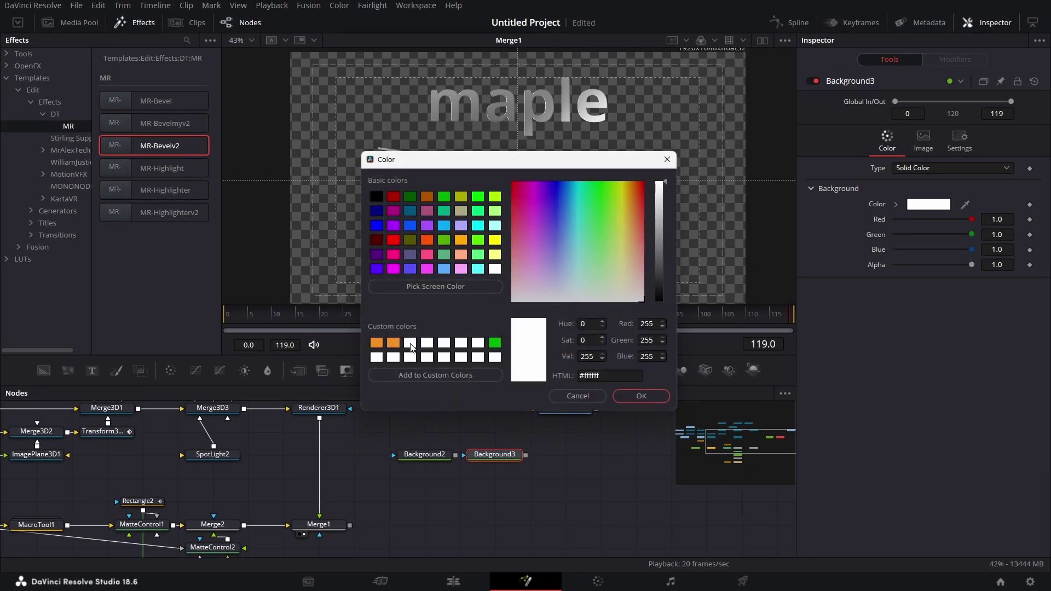
pyautogui.click(635, 396)
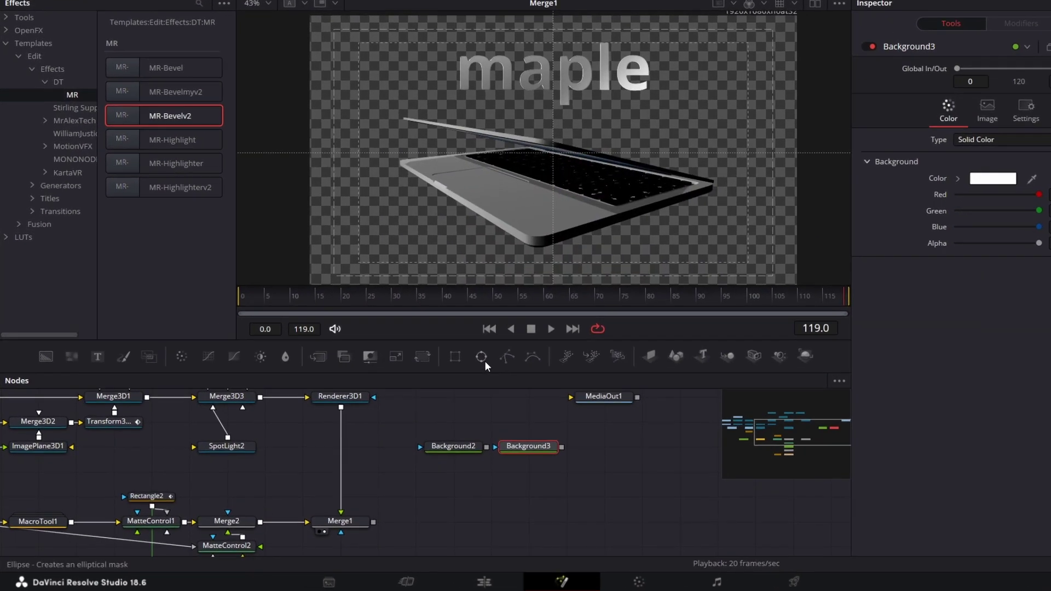
# Step: Mask Background3 with an ellipse and set the ellipse's soft edge to 0.5
pyautogui.moveTo(450, 370); pyautogui.dragTo(514, 502)
pyautogui.moveTo(882, 419); pyautogui.dragTo(874, 363)
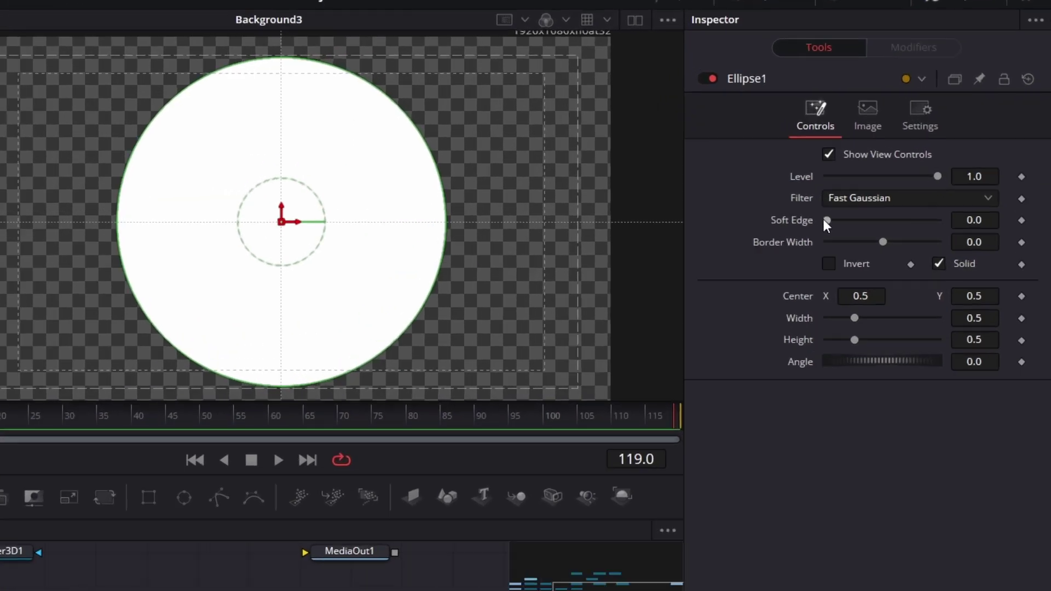
pyautogui.moveTo(894, 179); pyautogui.dragTo(1039, 187)
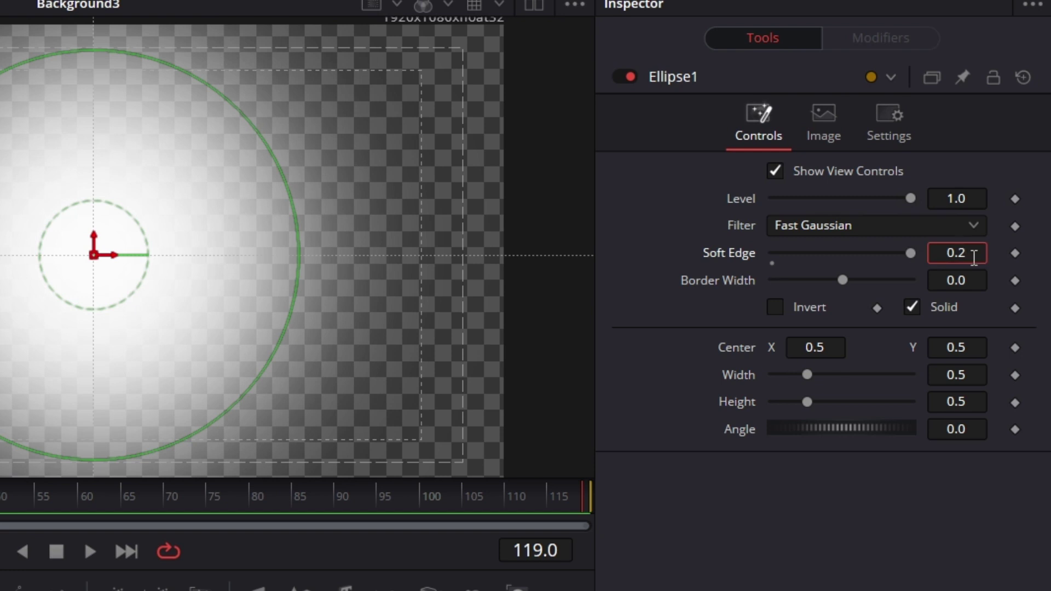
pyautogui.press('Tab')
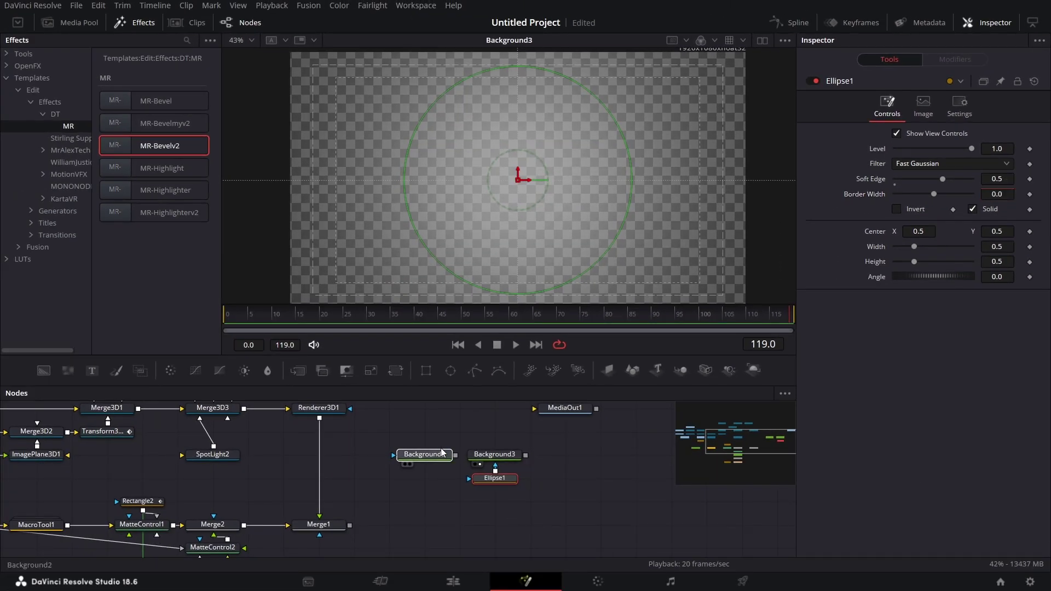
# Step: Merge the masked Background3 over the black Background2 with a new Merge node
pyautogui.moveTo(441, 449); pyautogui.dragTo(442, 430)
pyautogui.moveTo(297, 371); pyautogui.dragTo(484, 432)
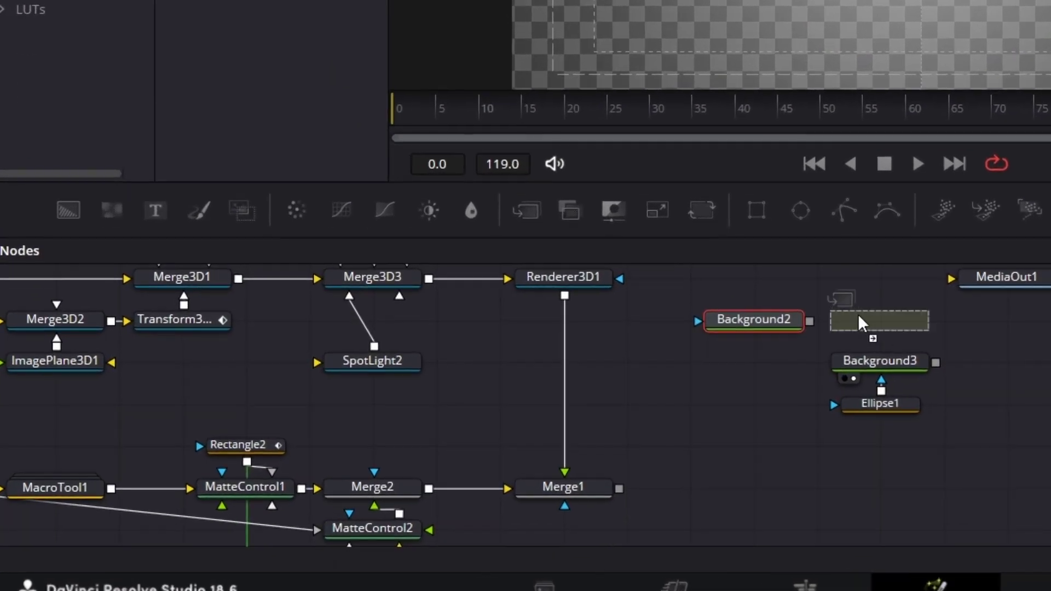
pyautogui.moveTo(861, 323); pyautogui.dragTo(880, 304)
pyautogui.moveTo(806, 323); pyautogui.dragTo(835, 314)
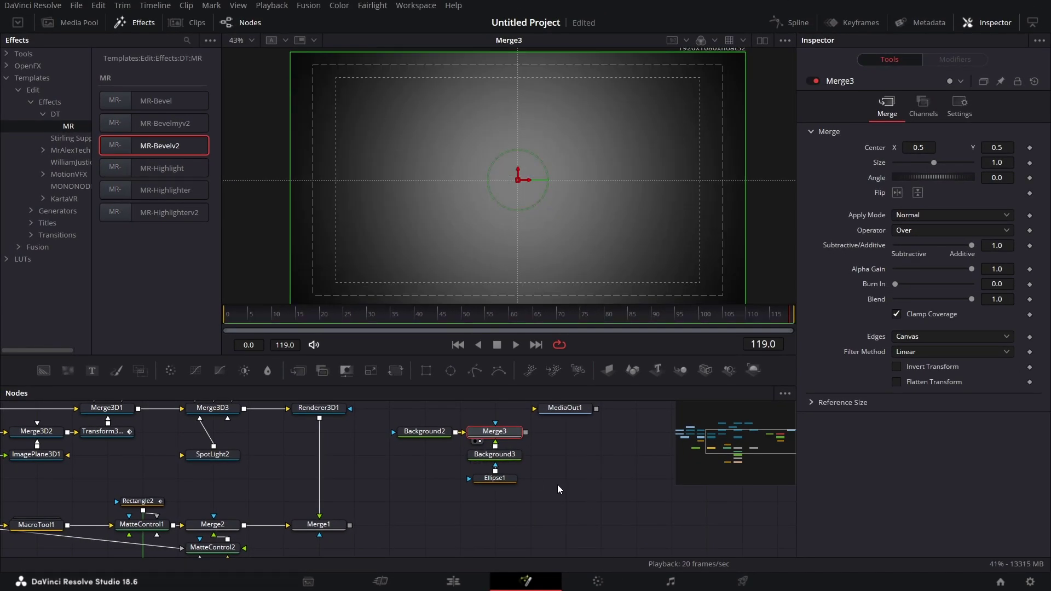
# Step: Move Background2, Background3, Ellipse1 and Merge3 as a group beside and slightly below Merge1
pyautogui.scroll(1, 557, 485)
pyautogui.moveTo(410, 422); pyautogui.dragTo(515, 554)
pyautogui.scroll(-3, 602, 553)
pyautogui.moveTo(513, 416); pyautogui.dragTo(490, 485)
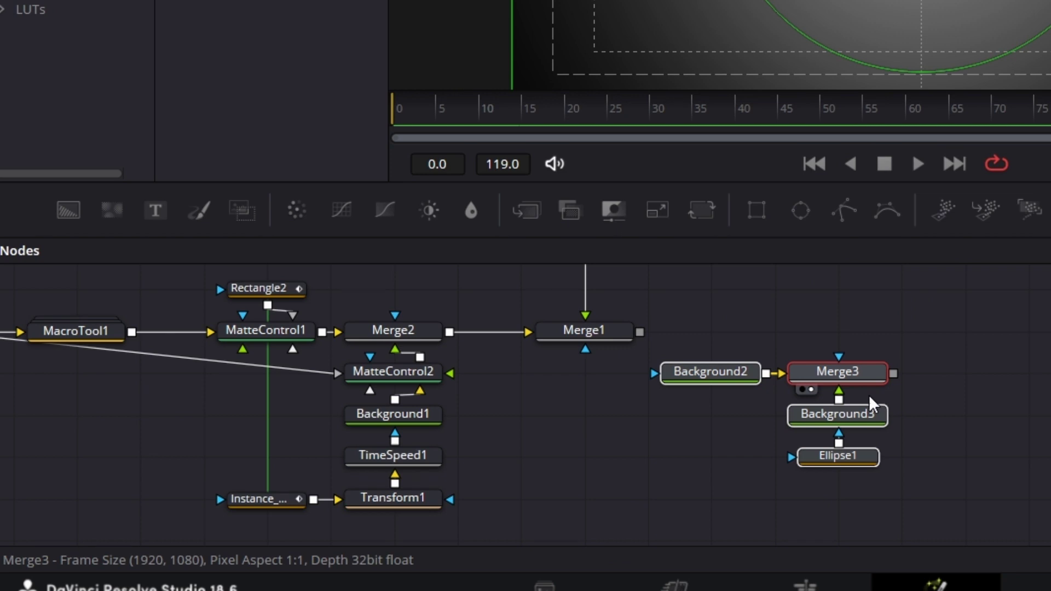
pyautogui.click(859, 376)
# Step: Add a Merge node above Merge3, with Merge1 as its foreground and Merge3 as its background
pyautogui.moveTo(528, 212); pyautogui.dragTo(783, 332)
pyautogui.moveTo(642, 336); pyautogui.dragTo(777, 314)
pyautogui.moveTo(893, 416); pyautogui.dragTo(833, 327)
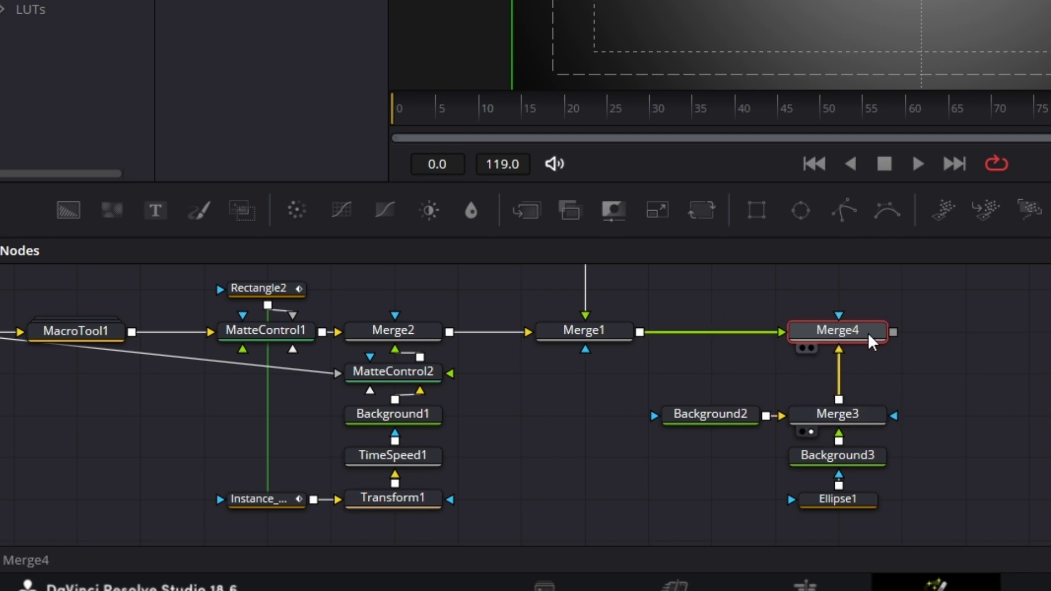
# Step: Line MediaOut1 up after Merge4, connect Merge4 to it, and show MediaOut1 in the viewer
pyautogui.scroll(5, 872, 509)
pyautogui.hscroll(5, 873, 508)
pyautogui.moveTo(820, 280); pyautogui.dragTo(819, 490)
pyautogui.moveTo(673, 483); pyautogui.dragTo(753, 480)
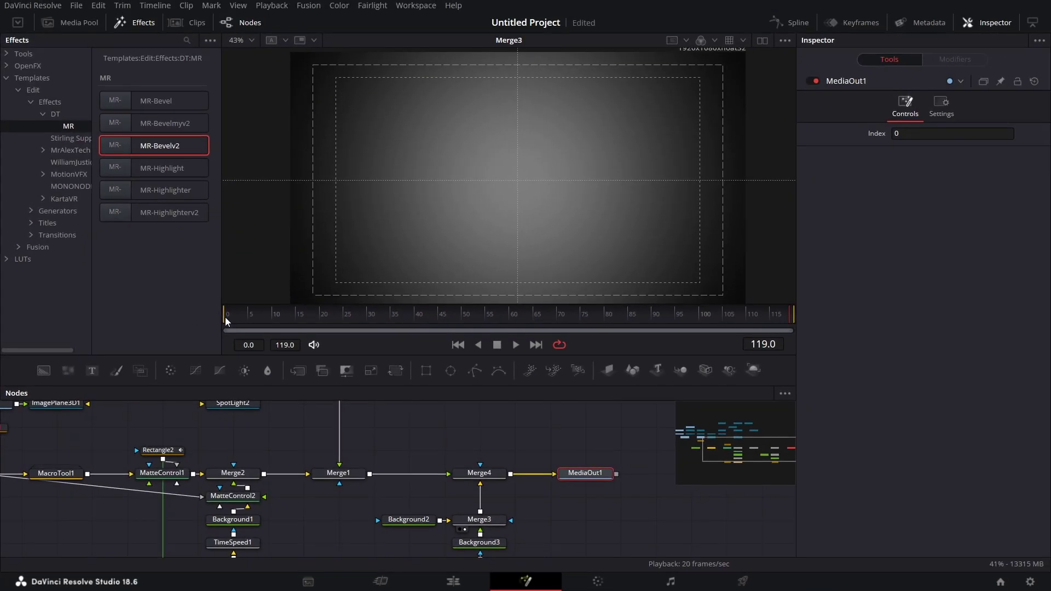
pyautogui.press('1')
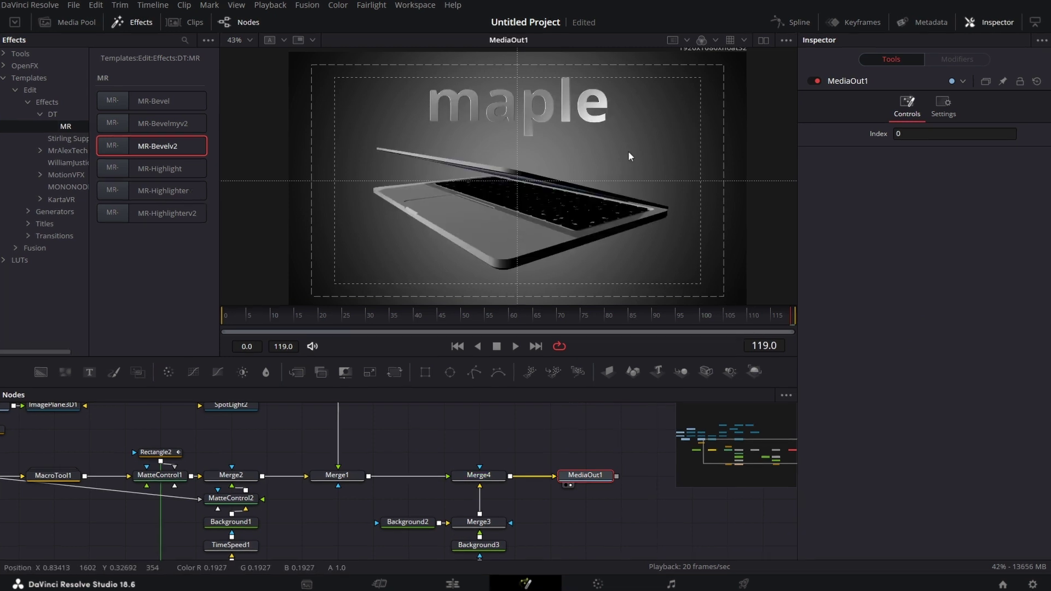
# Step: Hide the viewer's guides and play the finished composite from the first frame
pyautogui.rightClick(653, 112)
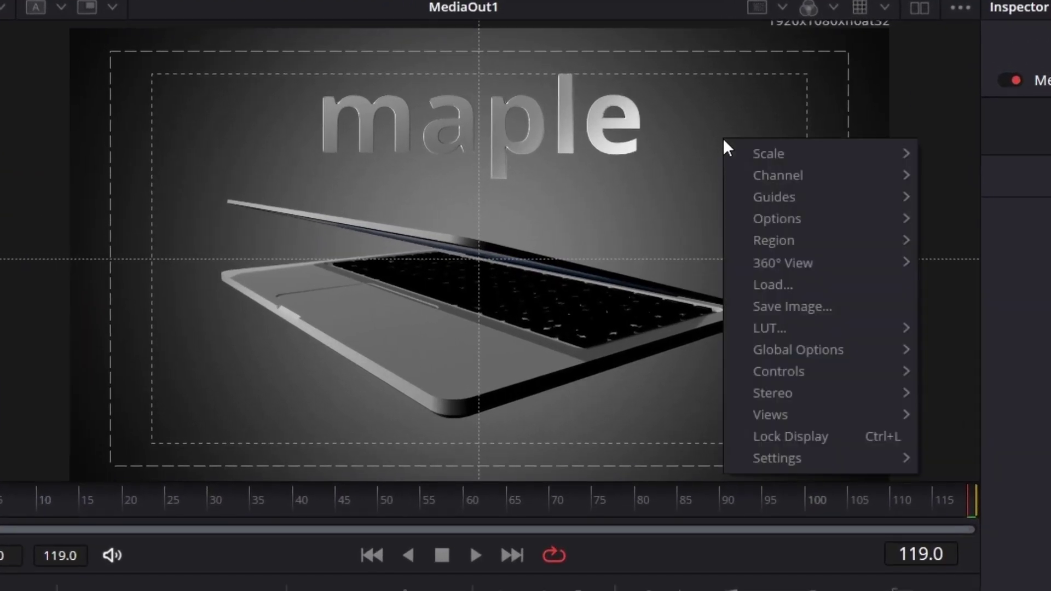
pyautogui.moveTo(793, 198)
pyautogui.click(986, 193)
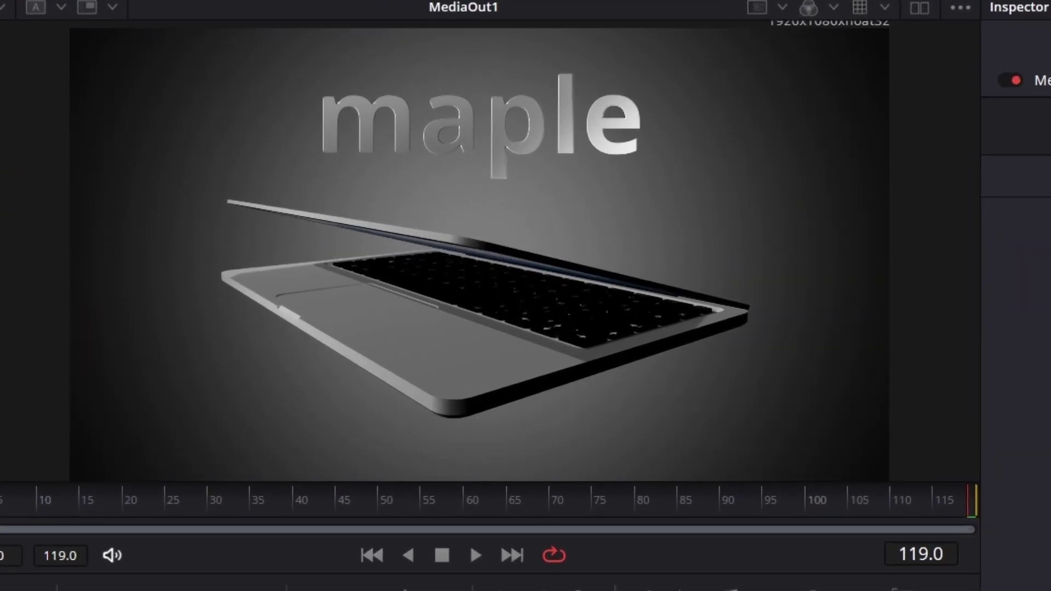
pyautogui.press('Home')
pyautogui.click(480, 556)
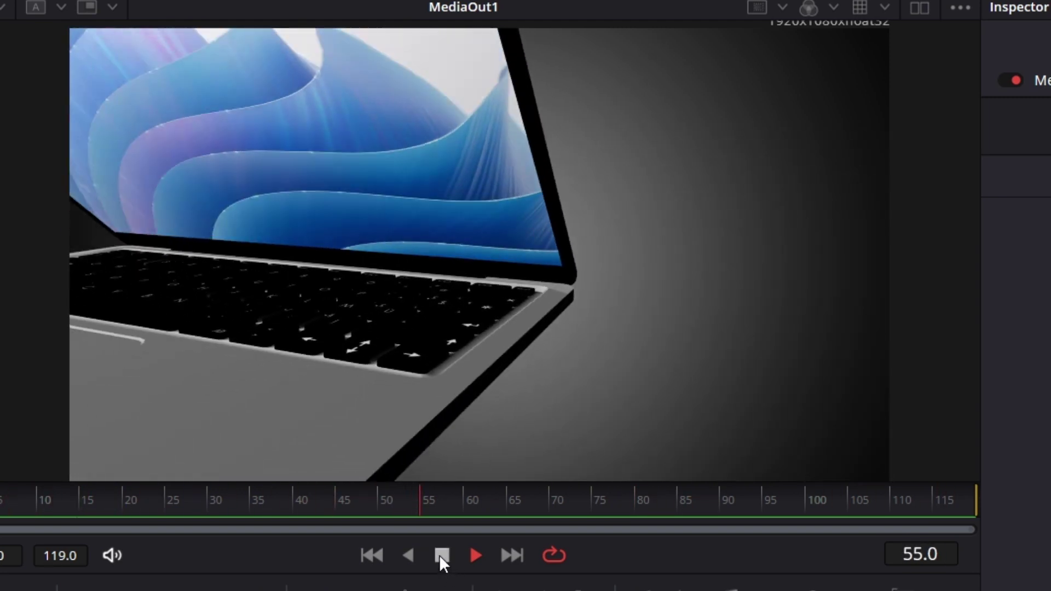
pyautogui.click(441, 555)
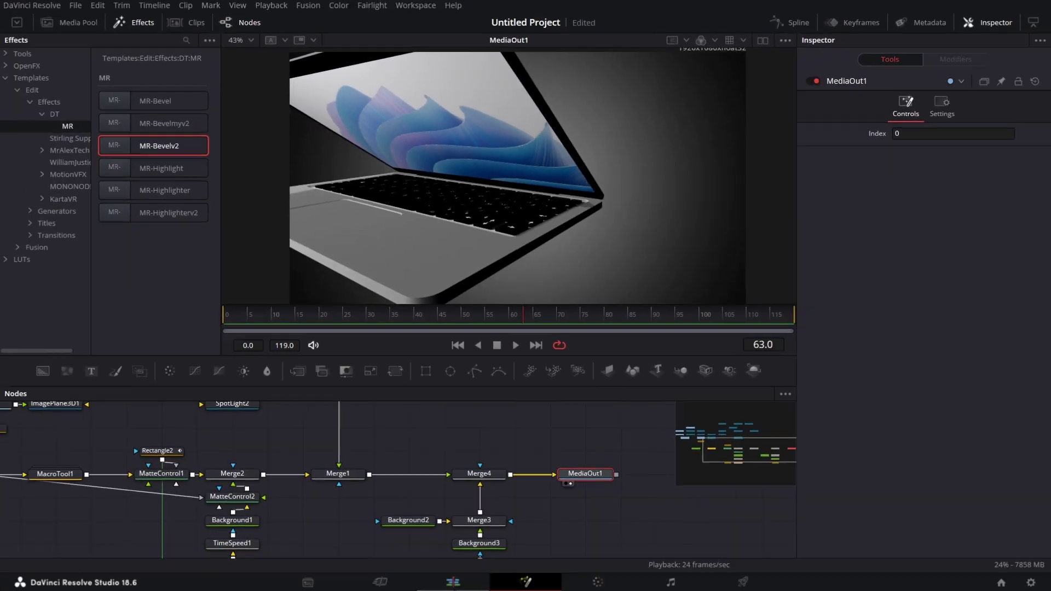
# Step: Switch to the Edit page, change the Fusion clip's duration to 00:00:10:00, and move the playhead to the clip's start
pyautogui.click(453, 582)
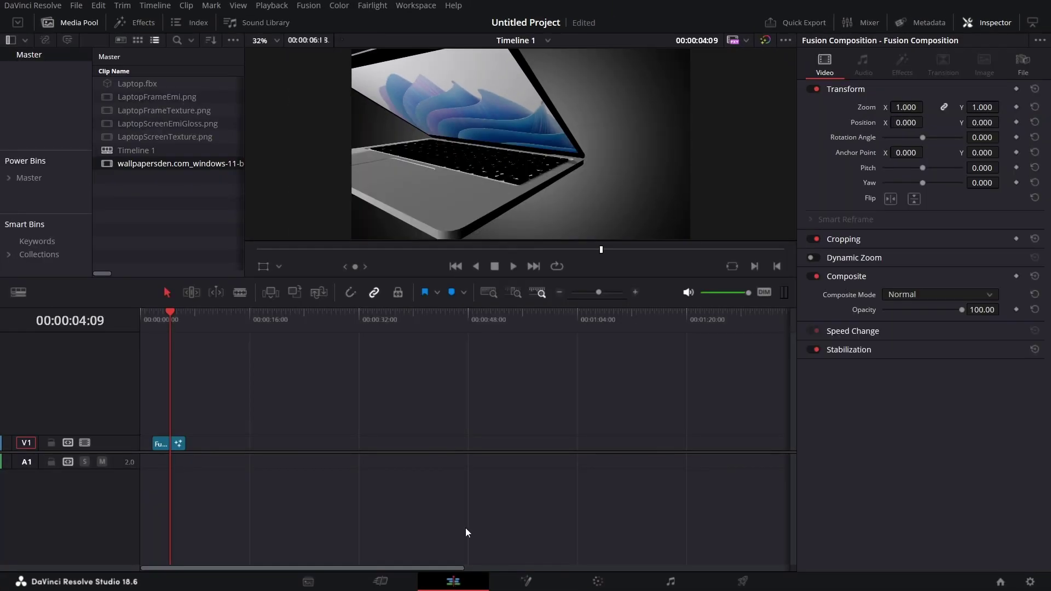
pyautogui.rightClick(169, 442)
pyautogui.click(217, 392)
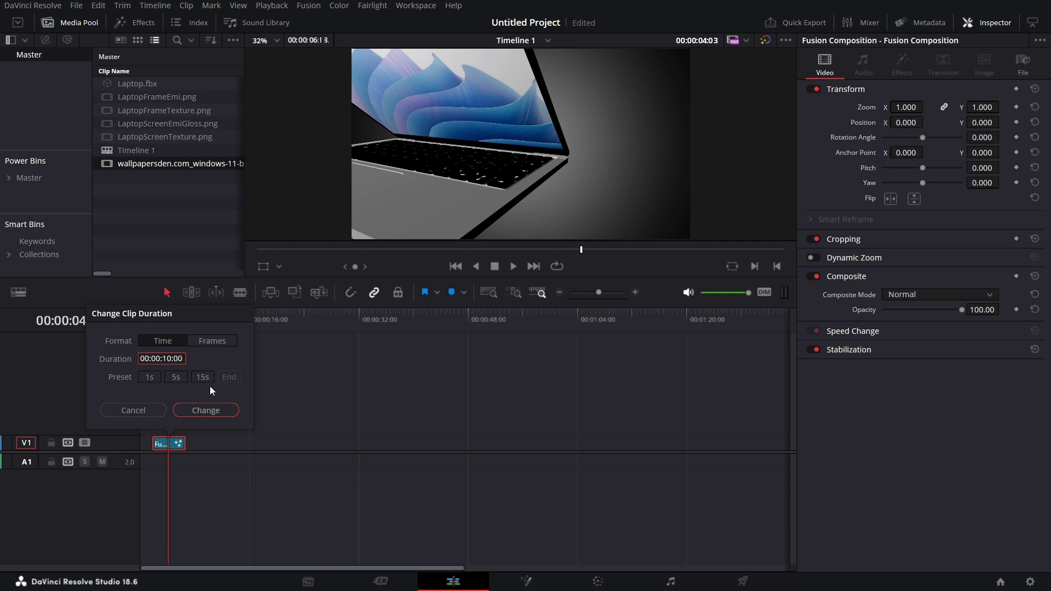
pyautogui.click(206, 410)
pyautogui.click(155, 316)
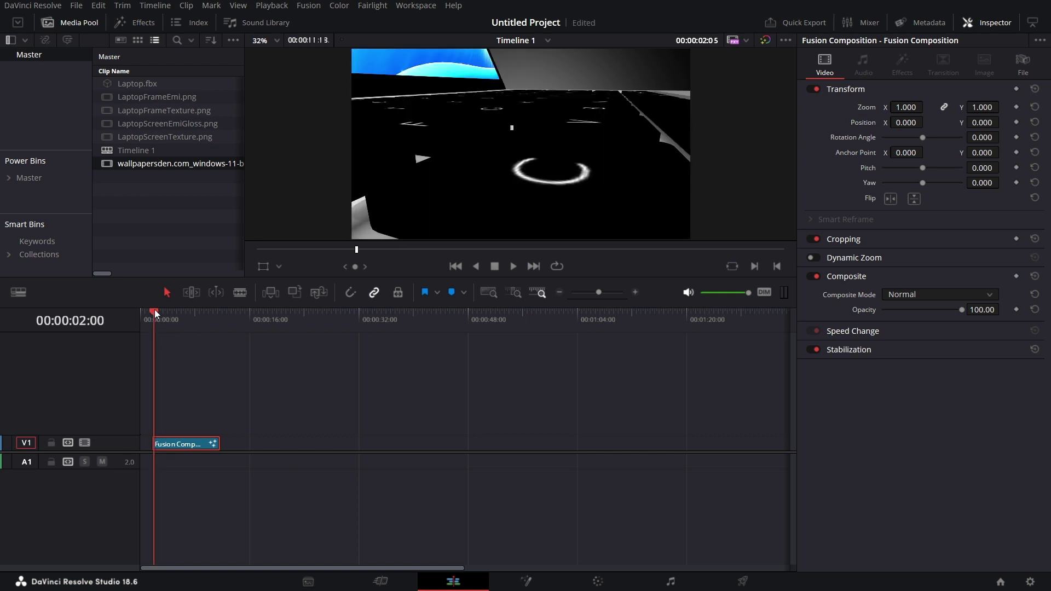